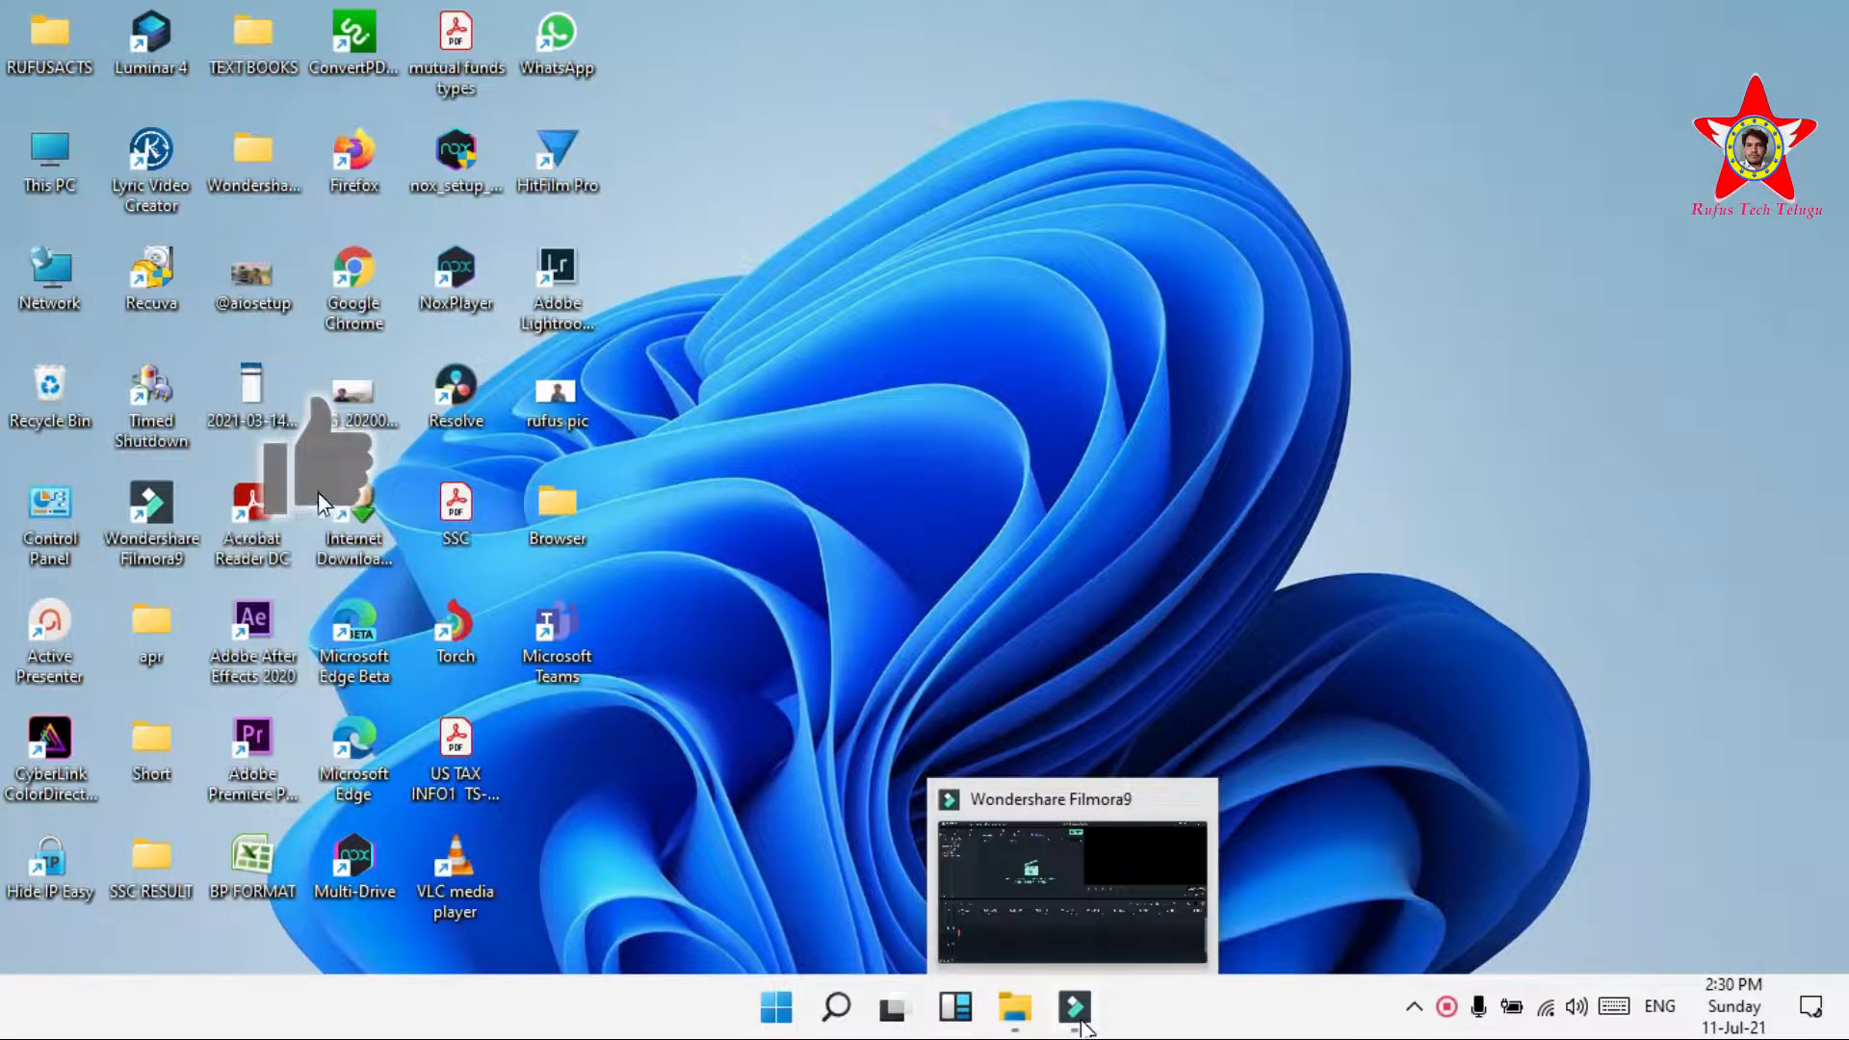
Step: Switch to the Wondershare Filmora9 window with the empty project
{"action": "left_click", "coordinate": [1082, 1027]}
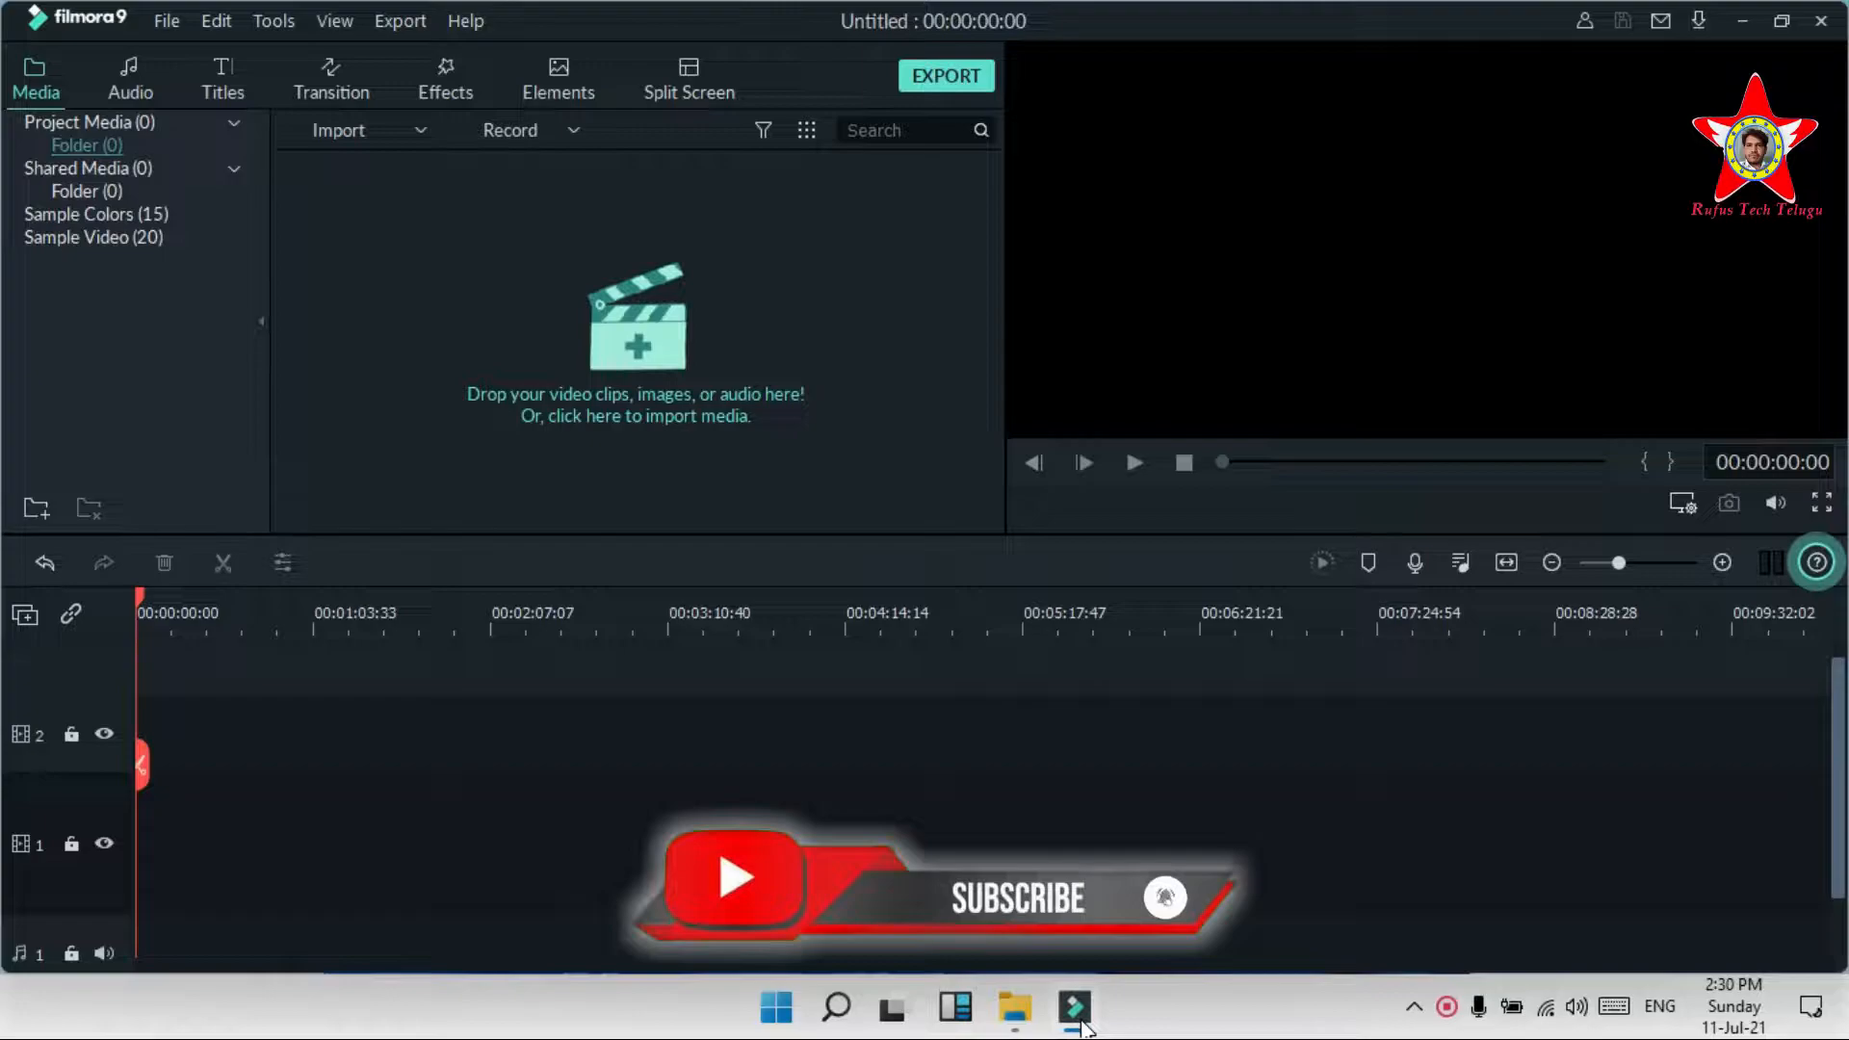
{"action": "mouse_move", "coordinate": [1080, 1021]}
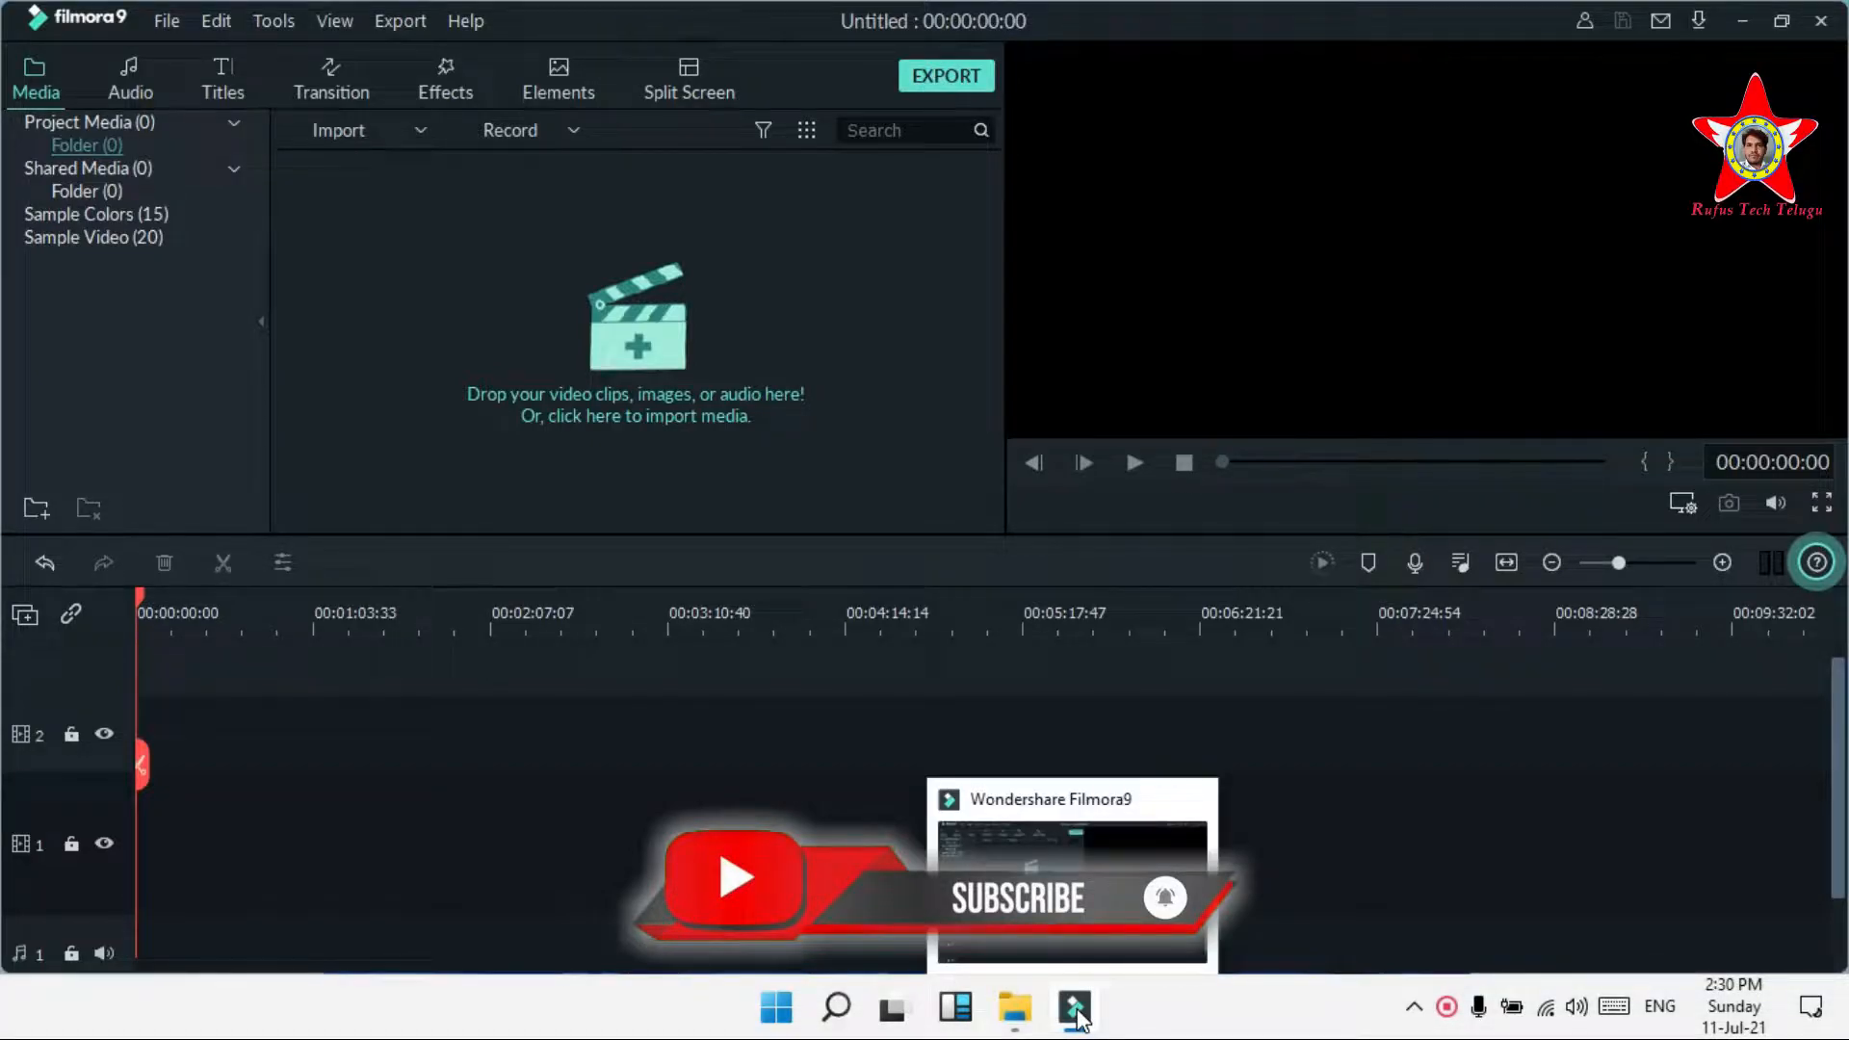
{"action": "left_click", "coordinate": [743, 764]}
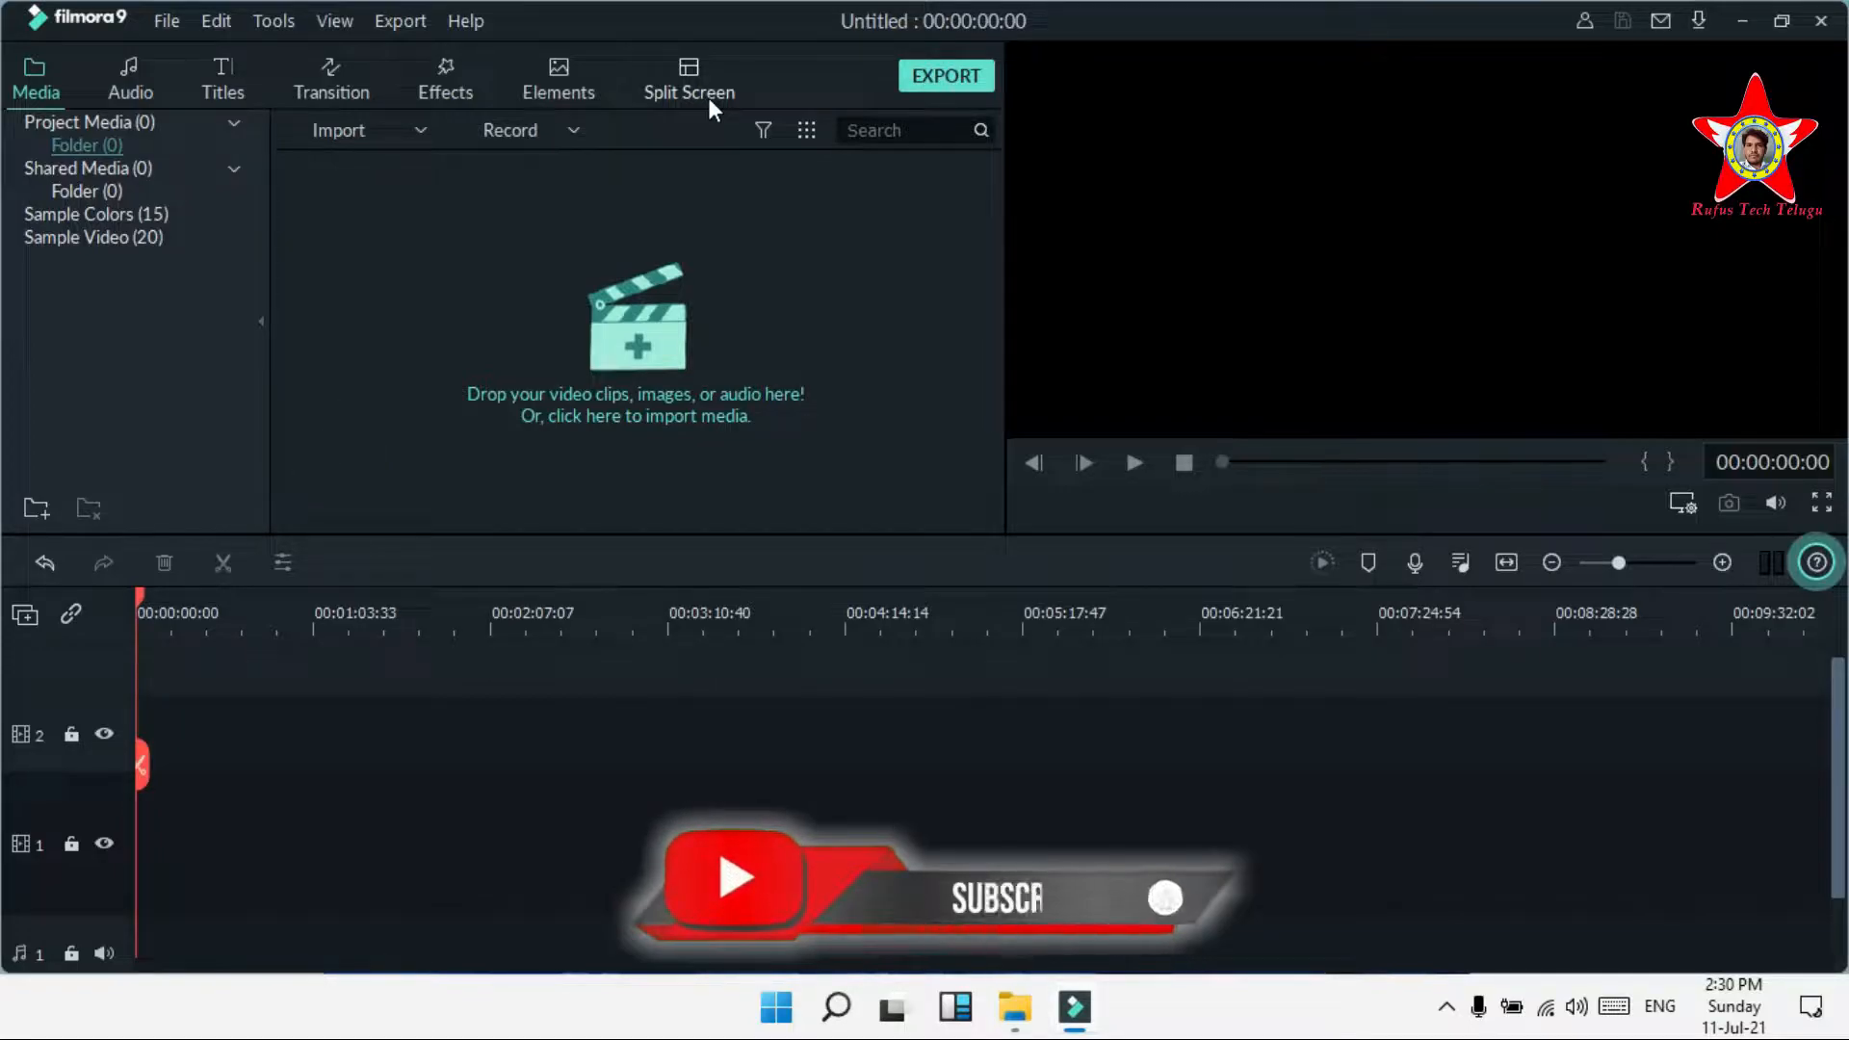
Step: Import the 160416_16_Bluebells video clip into the project media folder
{"action": "left_click", "coordinate": [459, 281]}
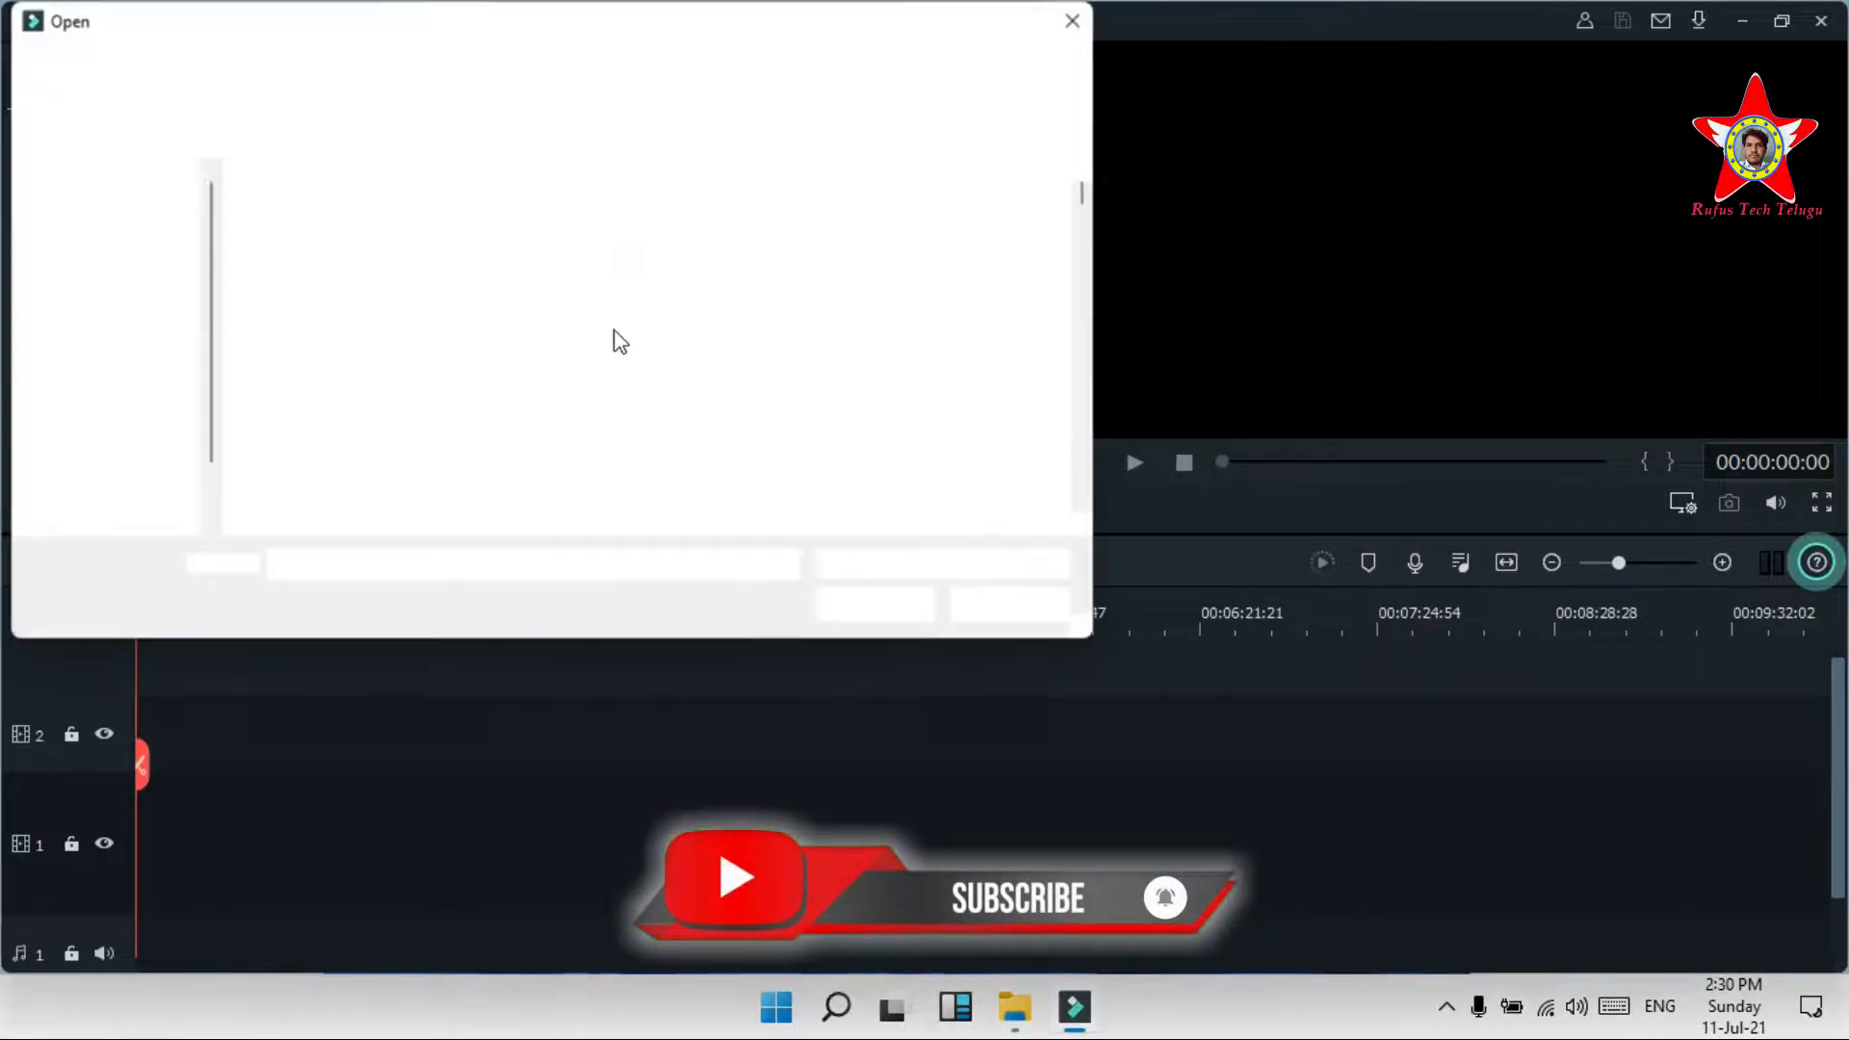
{"action": "left_click", "coordinate": [1072, 20]}
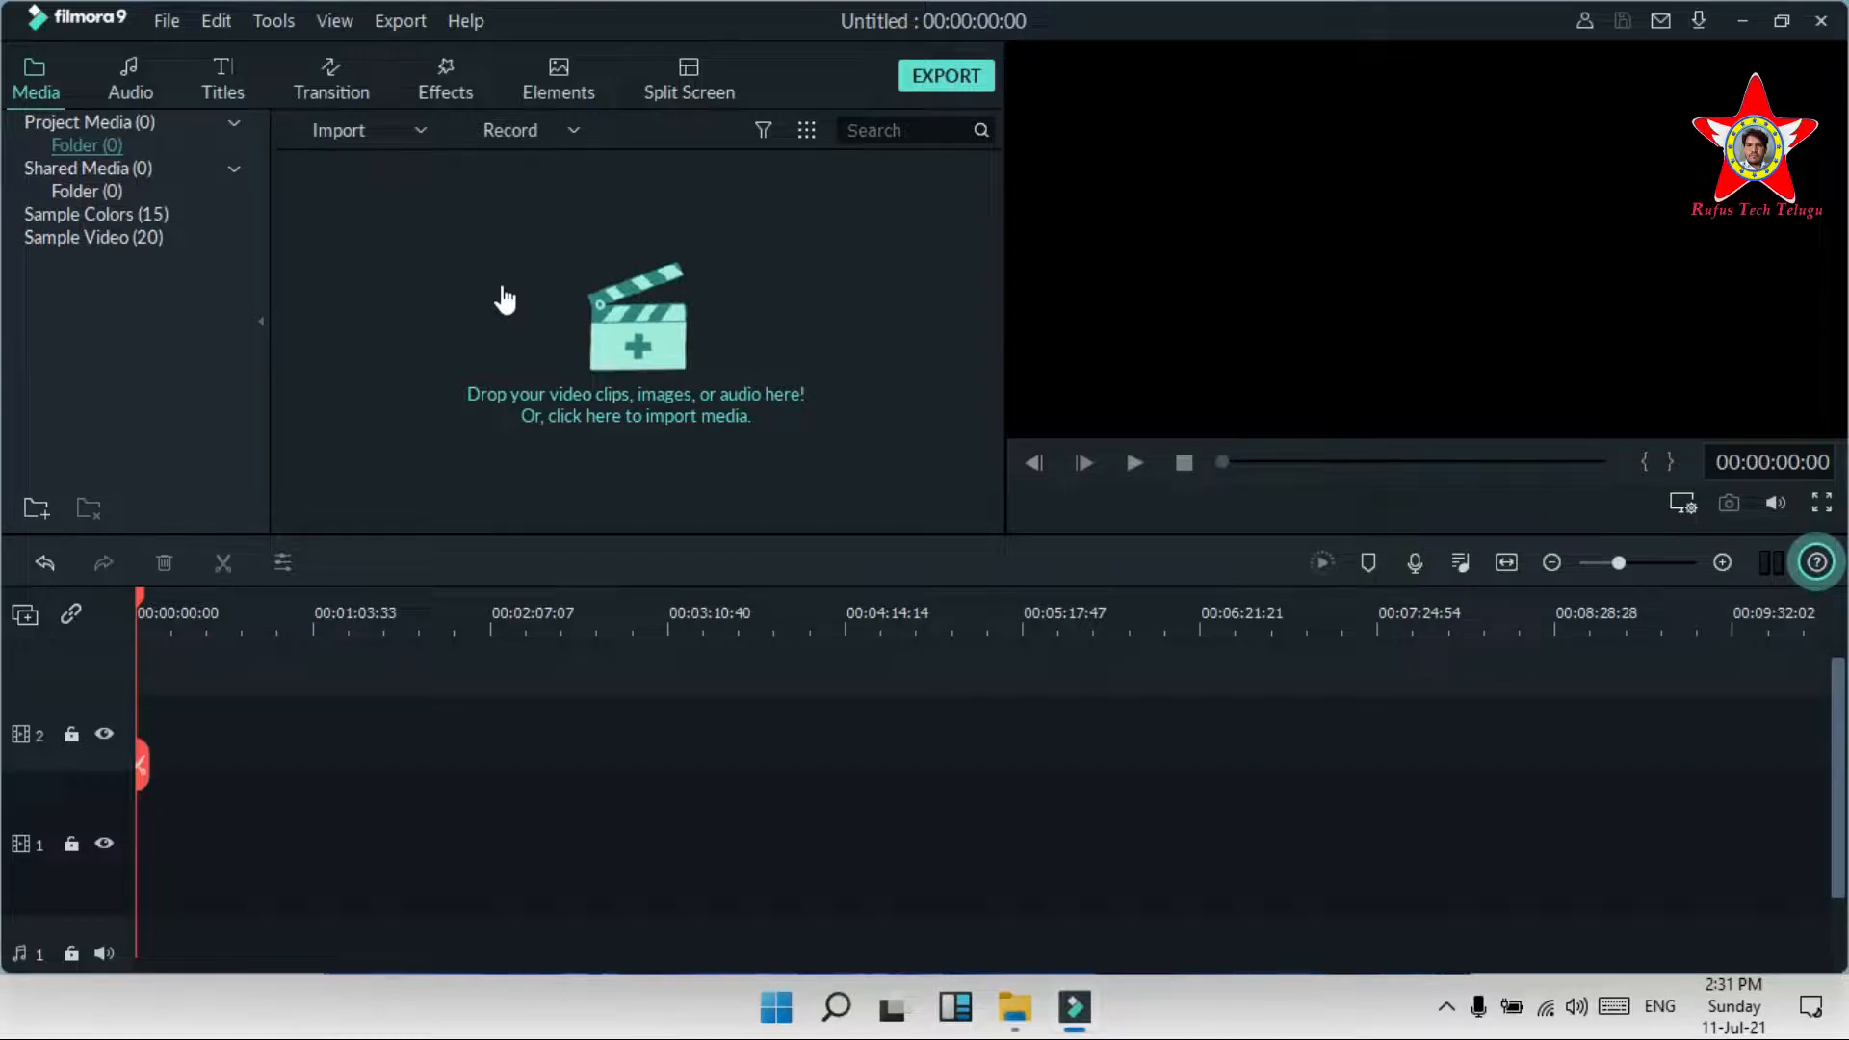
{"action": "left_click", "coordinate": [569, 289]}
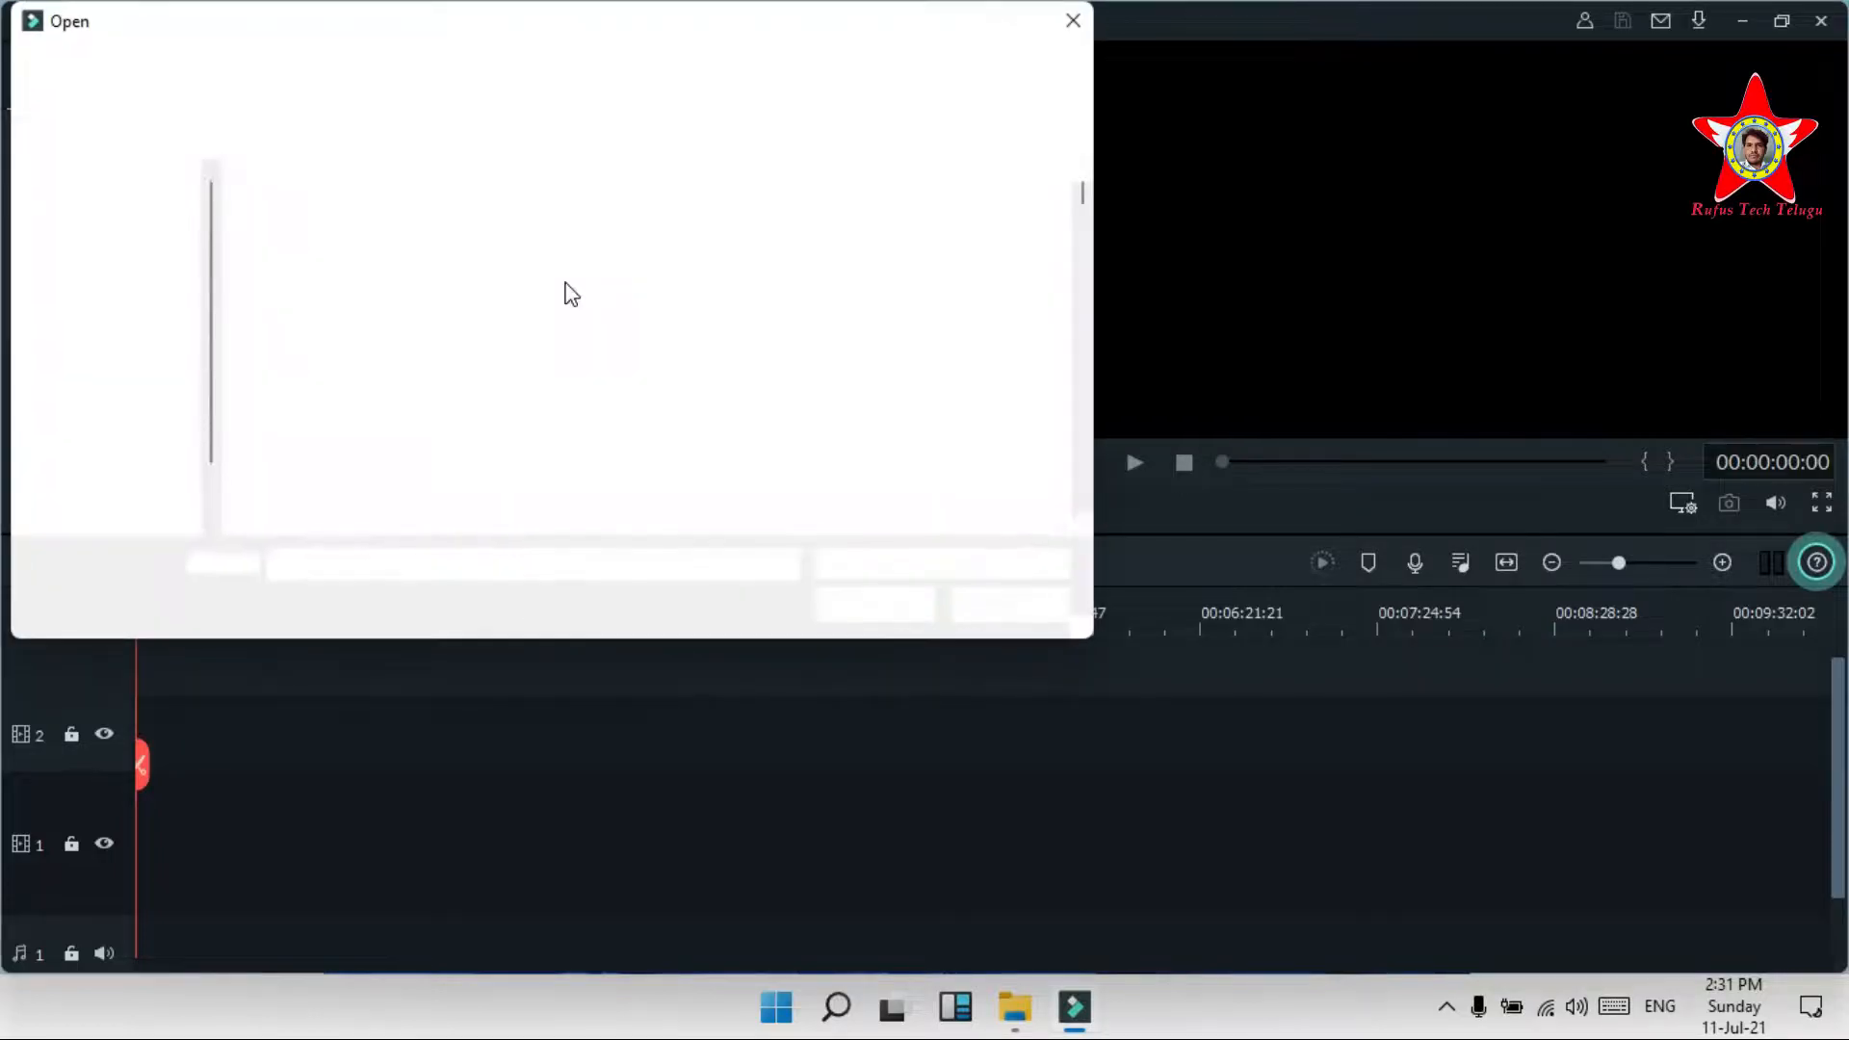
{"action": "right_click", "coordinate": [568, 283]}
{"action": "left_click", "coordinate": [322, 285]}
{"action": "double_click", "coordinate": [322, 285]}
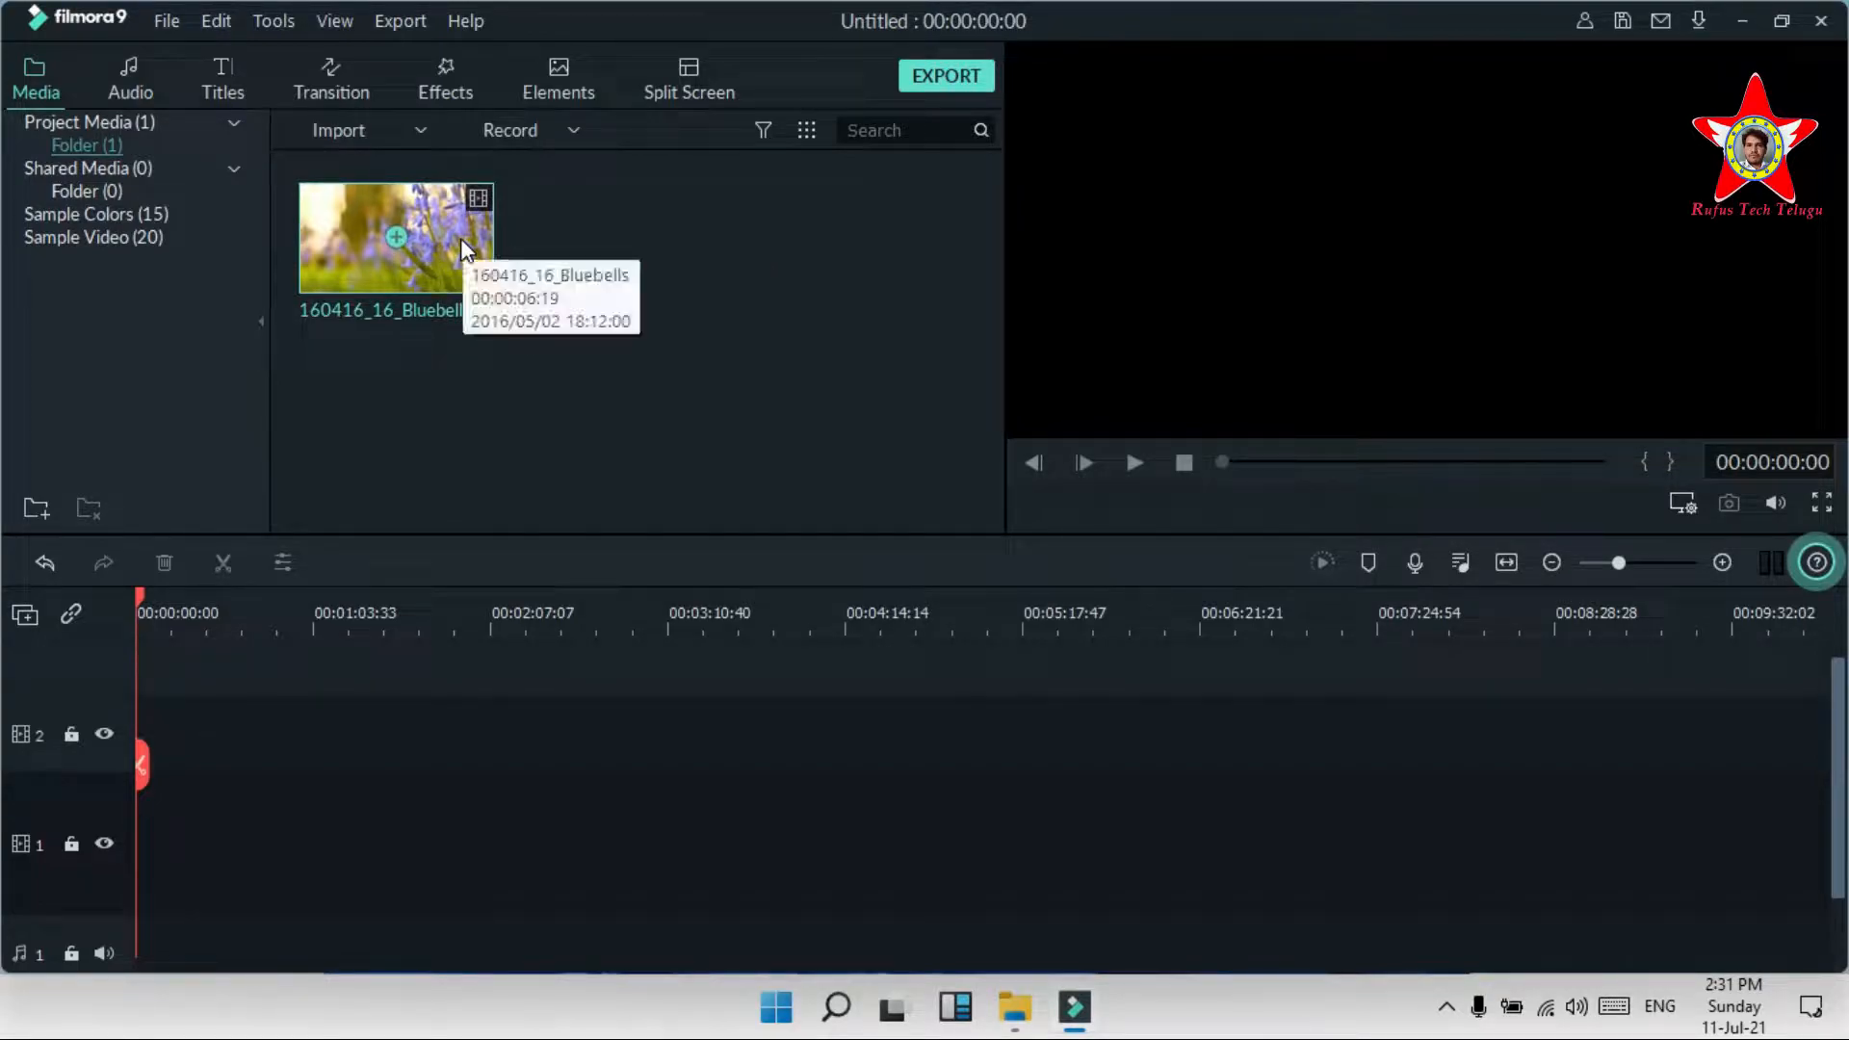
Step: Place the 160416_16_Bluebells clip at the start of video track 1, matching the project settings to the media's 1920 x 1080 25fps
{"action": "left_click_drag", "start_coordinate": [461, 248], "coordinate": [517, 302]}
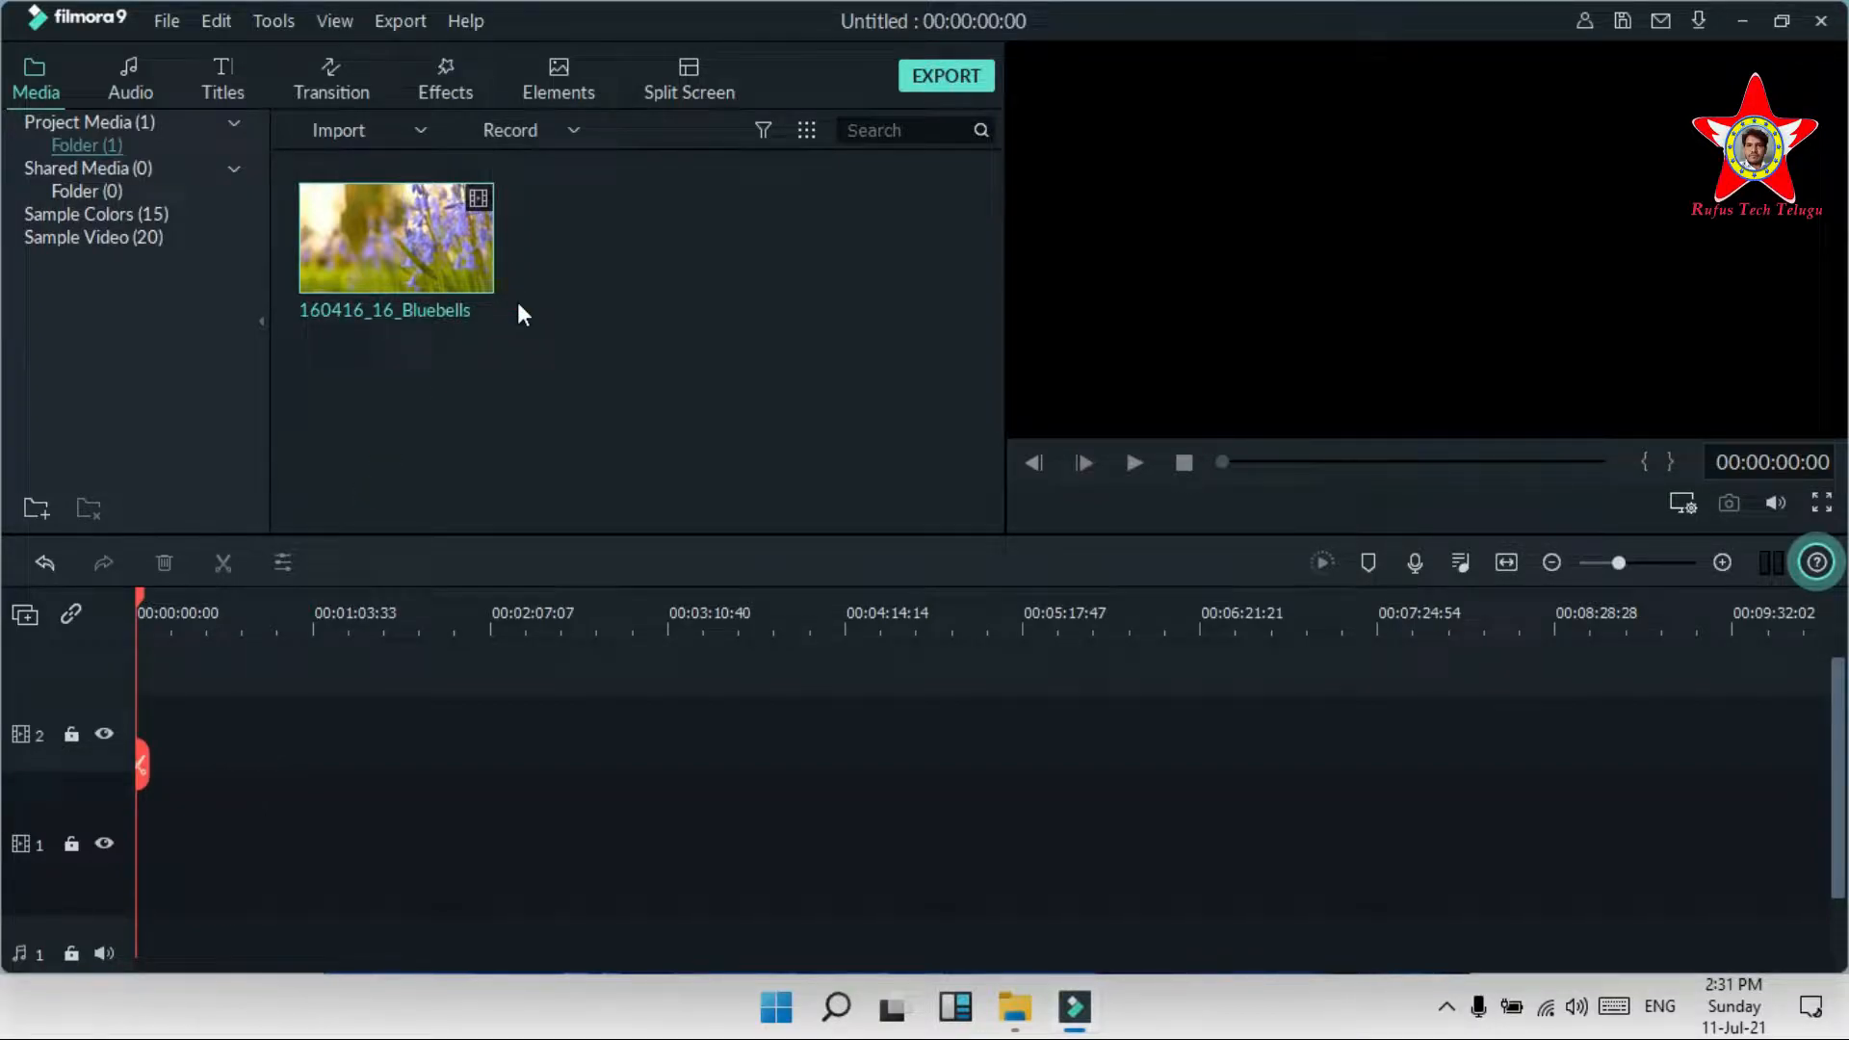
{"action": "left_click_drag", "start_coordinate": [353, 229], "coordinate": [124, 863]}
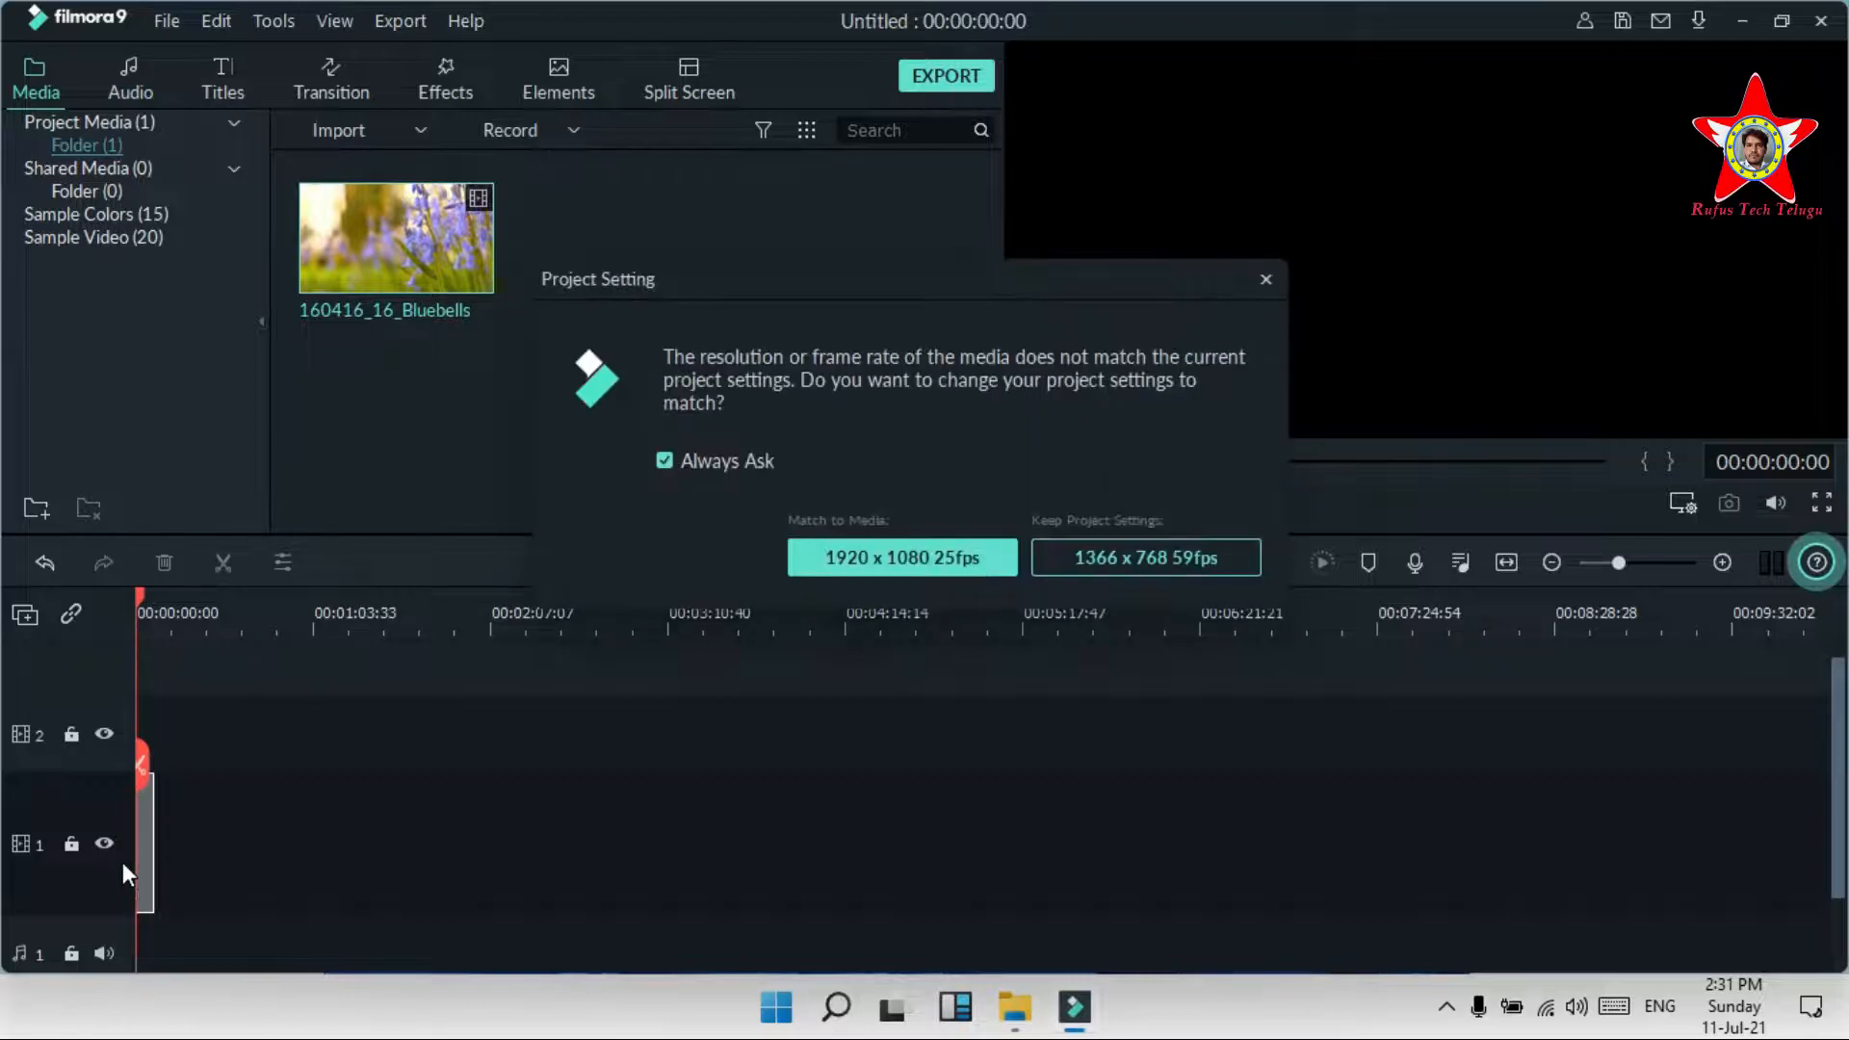
{"action": "left_click", "coordinate": [861, 557]}
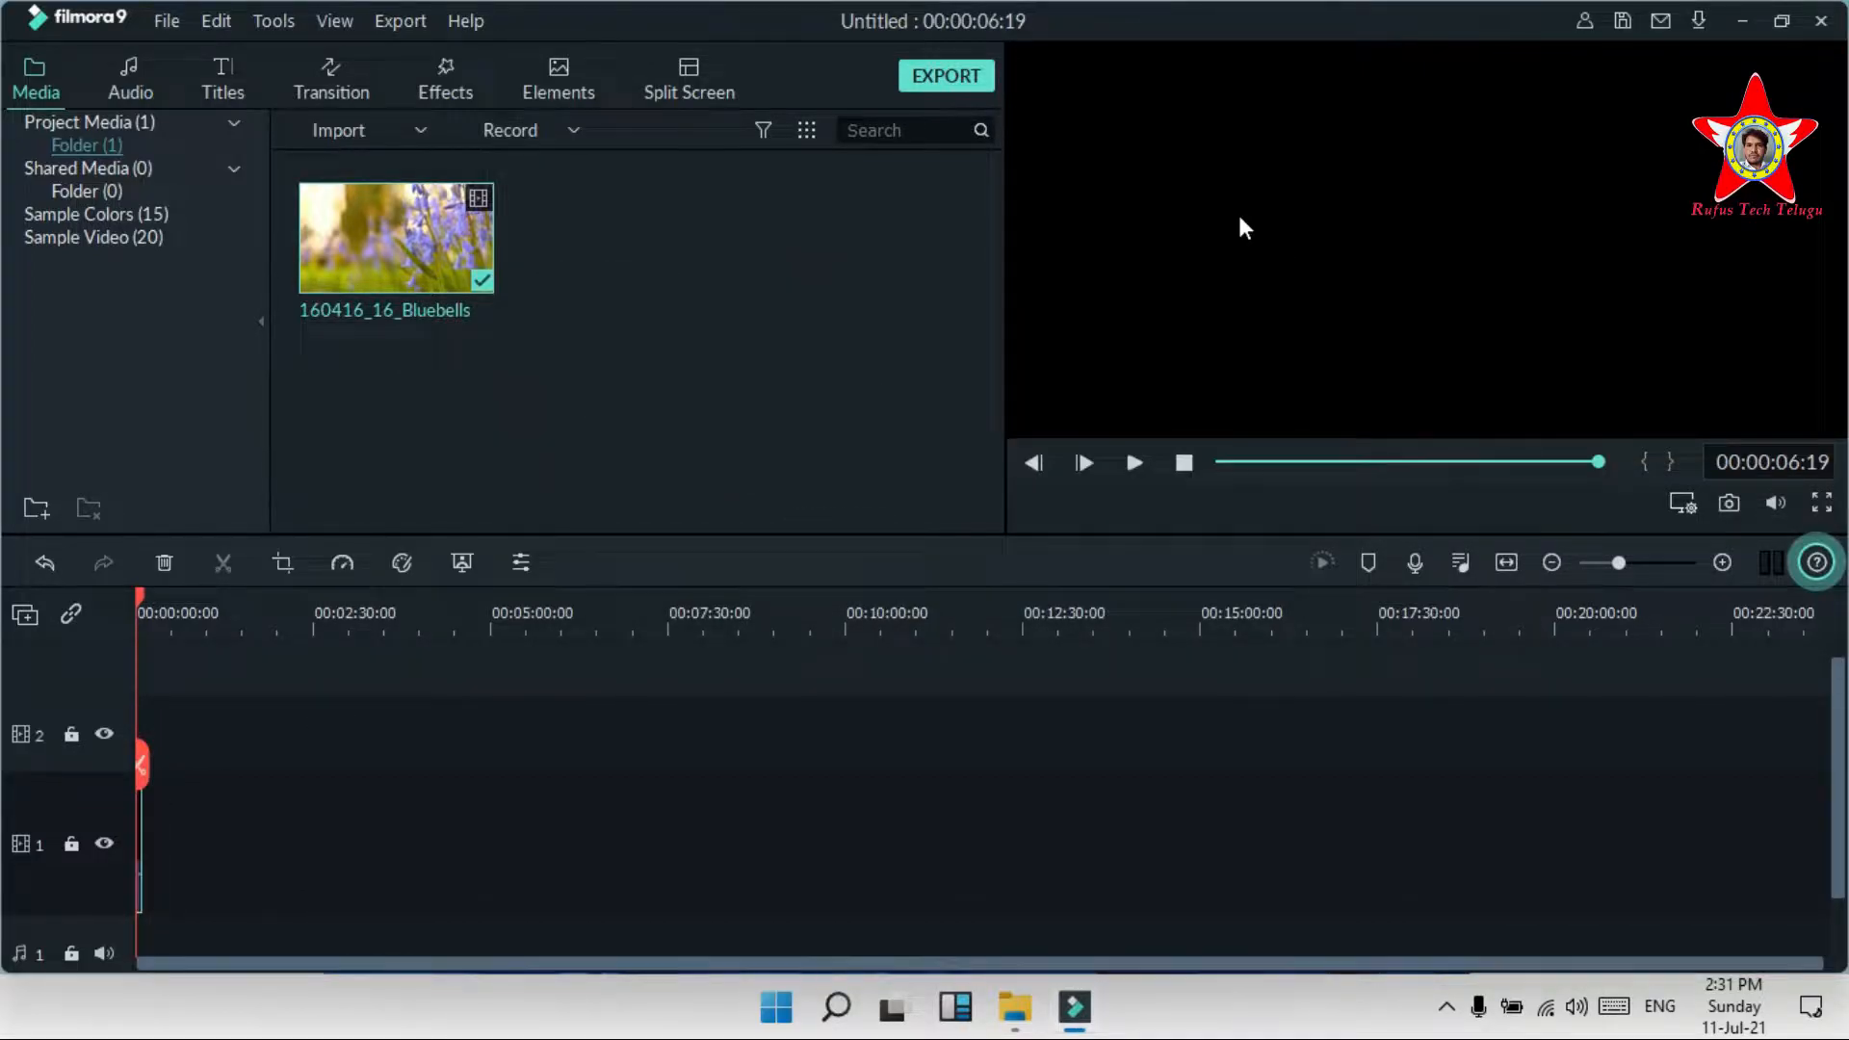
{"action": "left_click", "coordinate": [1239, 218]}
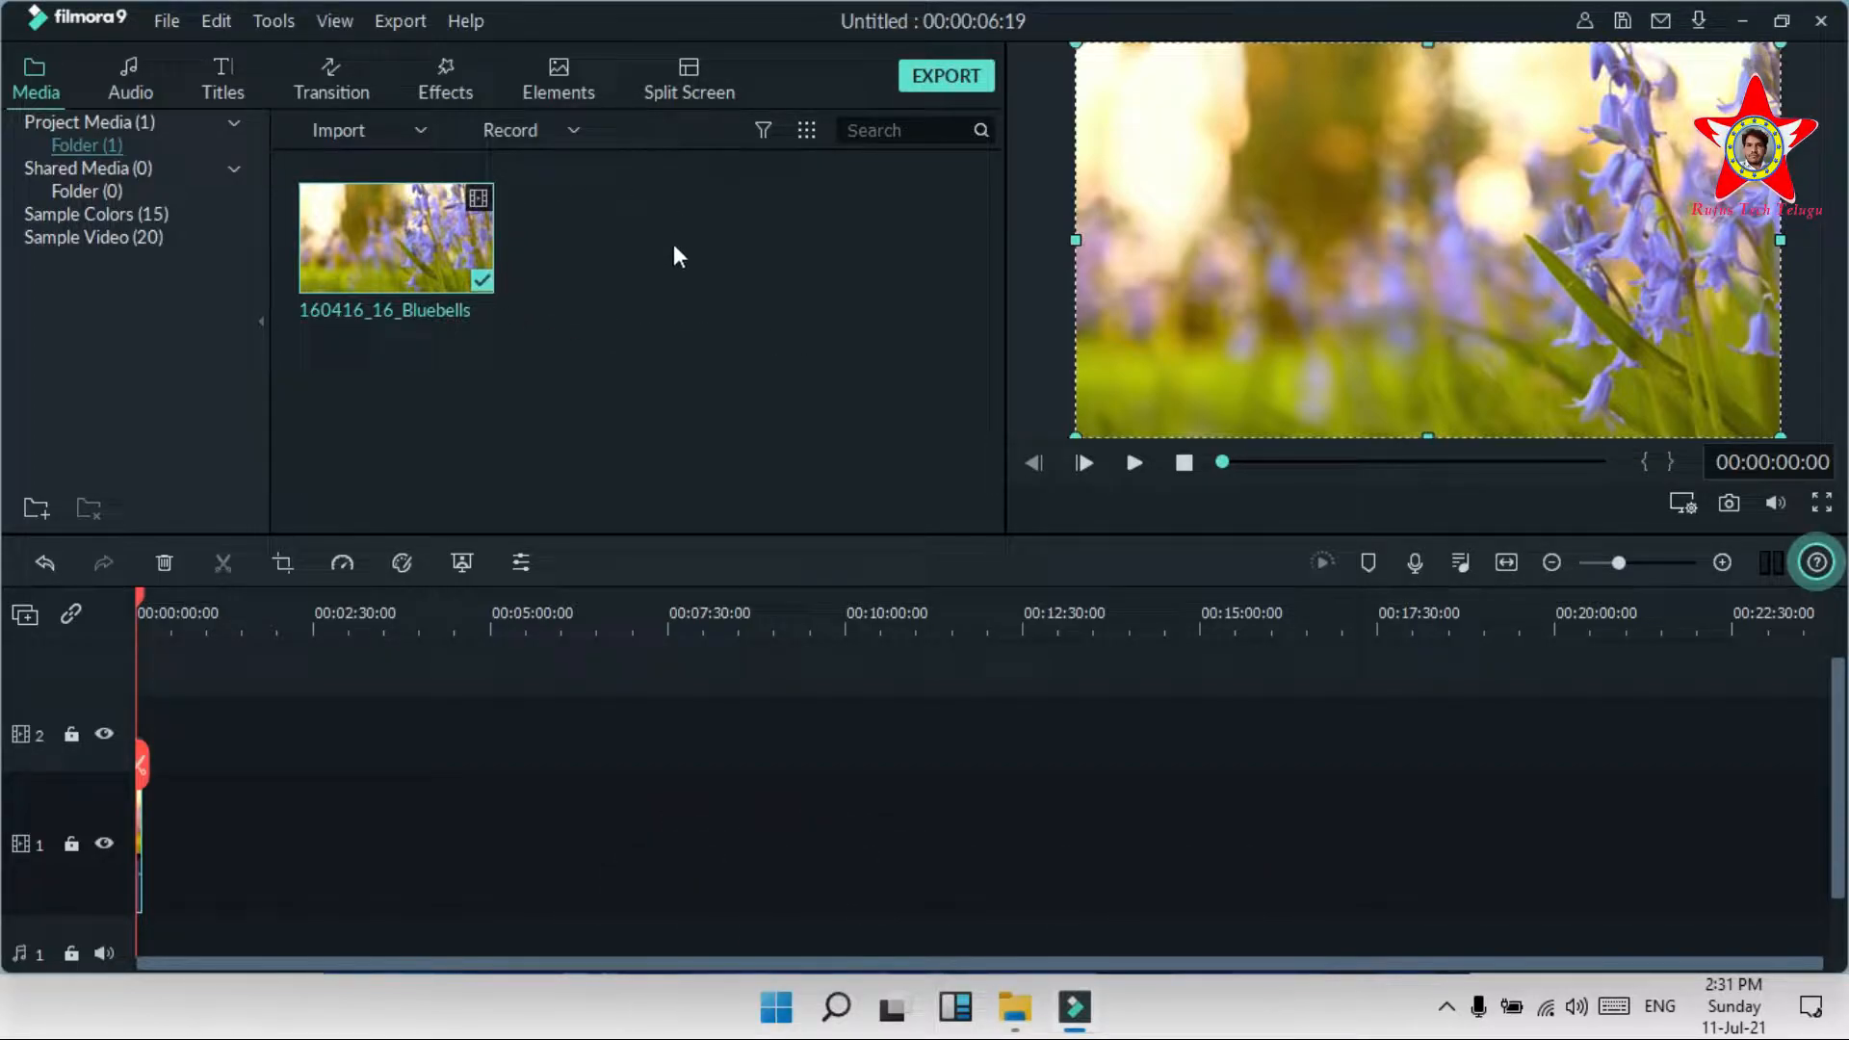
{"action": "right_click", "coordinate": [562, 240]}
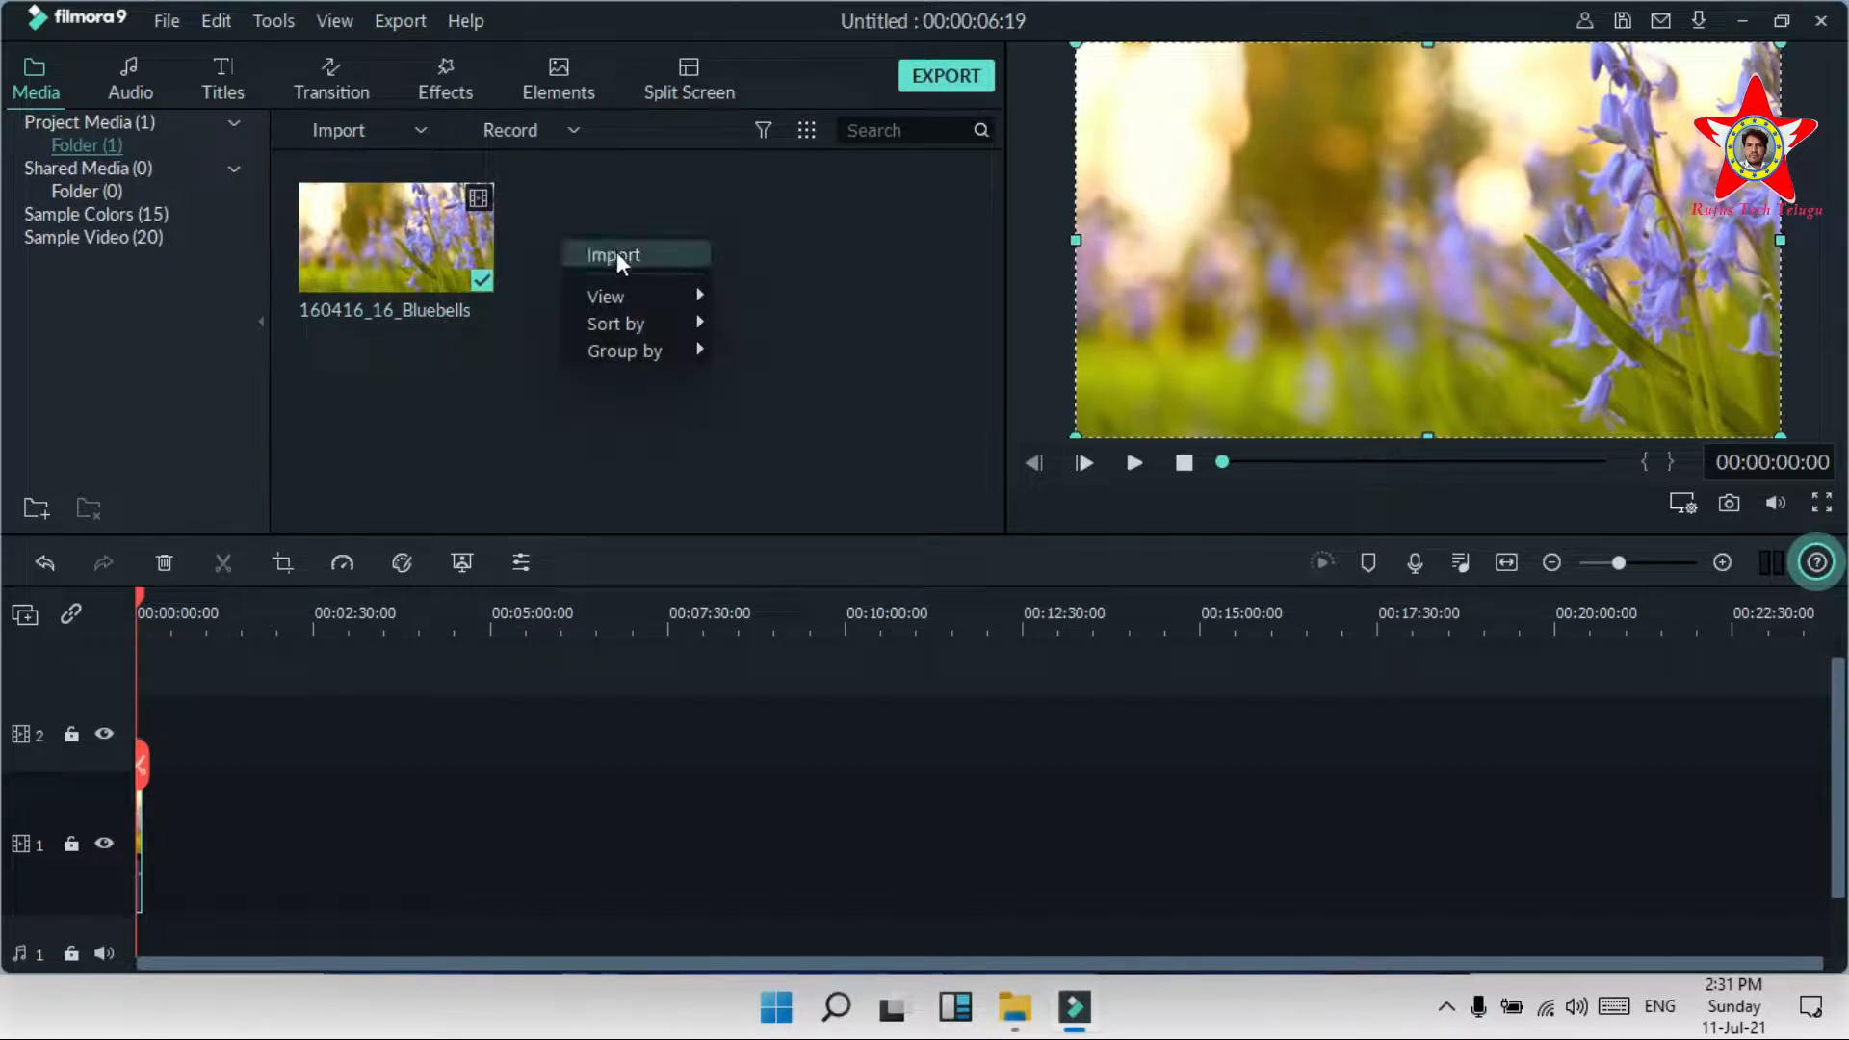
{"action": "right_click", "coordinate": [831, 311]}
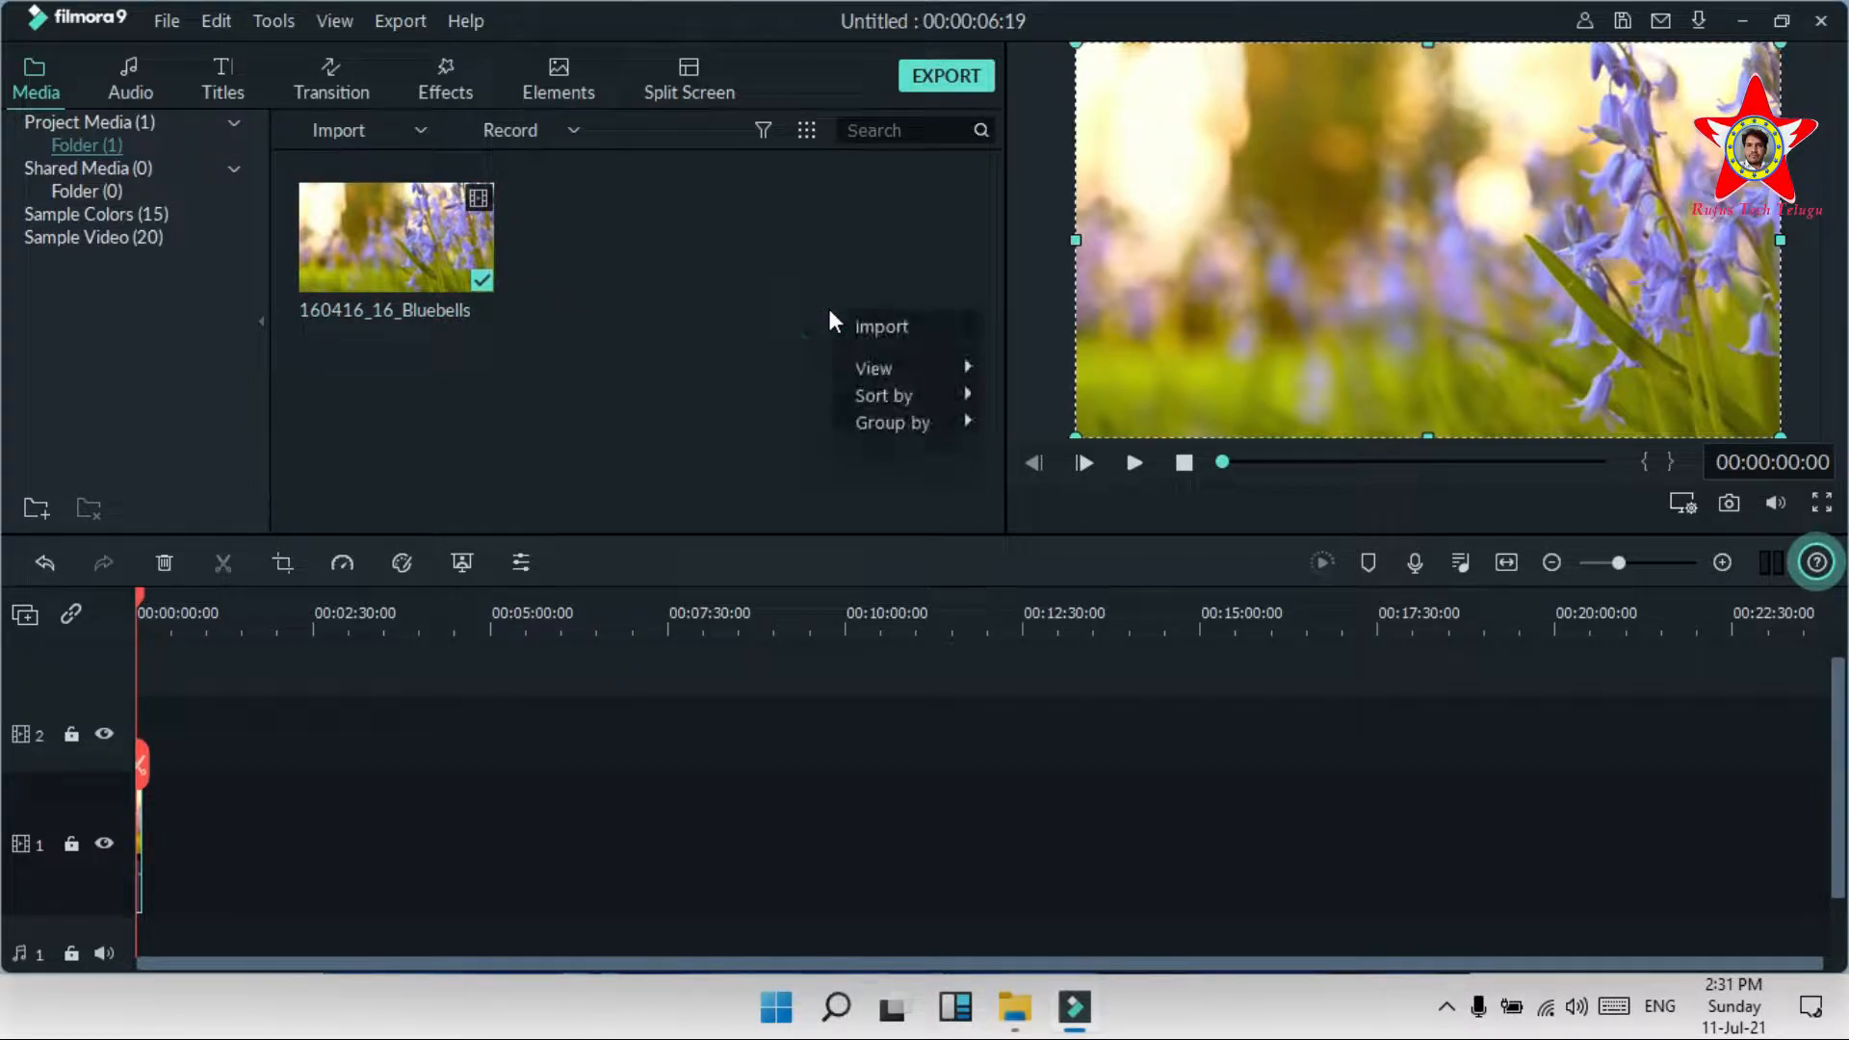
{"action": "left_click", "coordinate": [880, 327]}
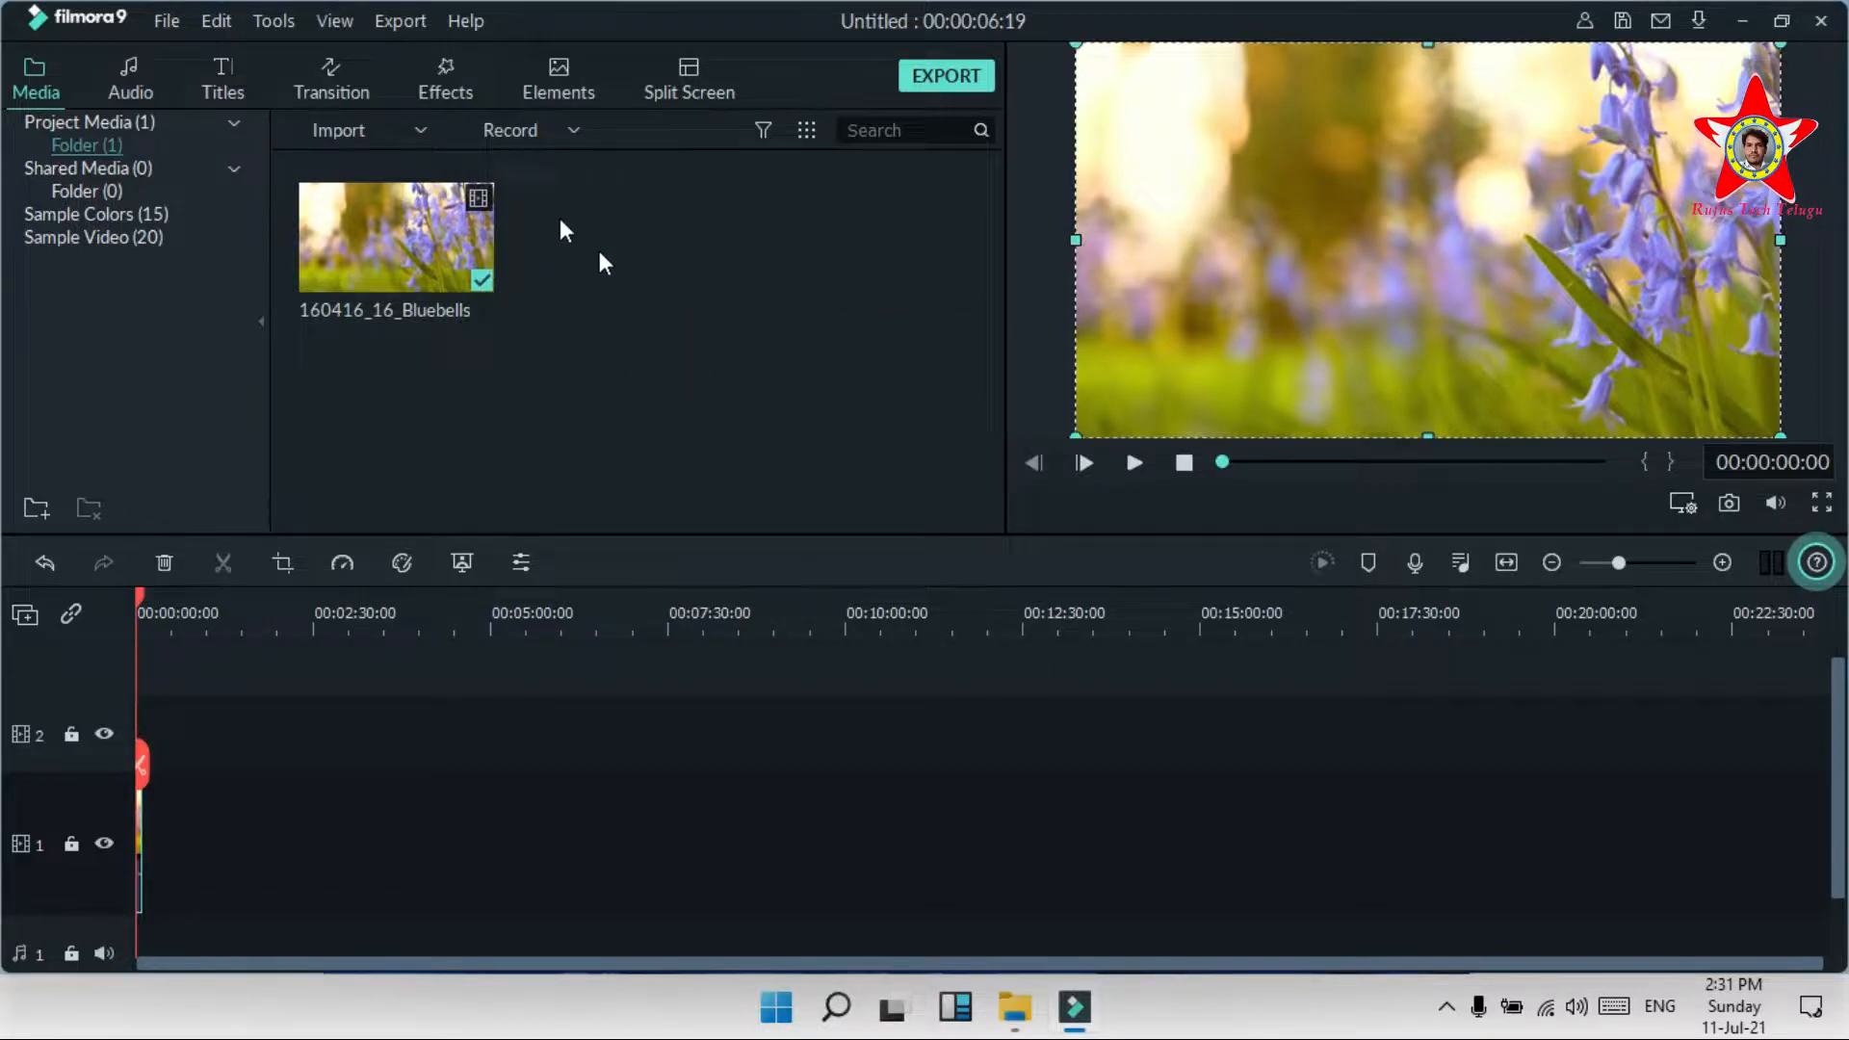
{"action": "left_click", "coordinate": [414, 129]}
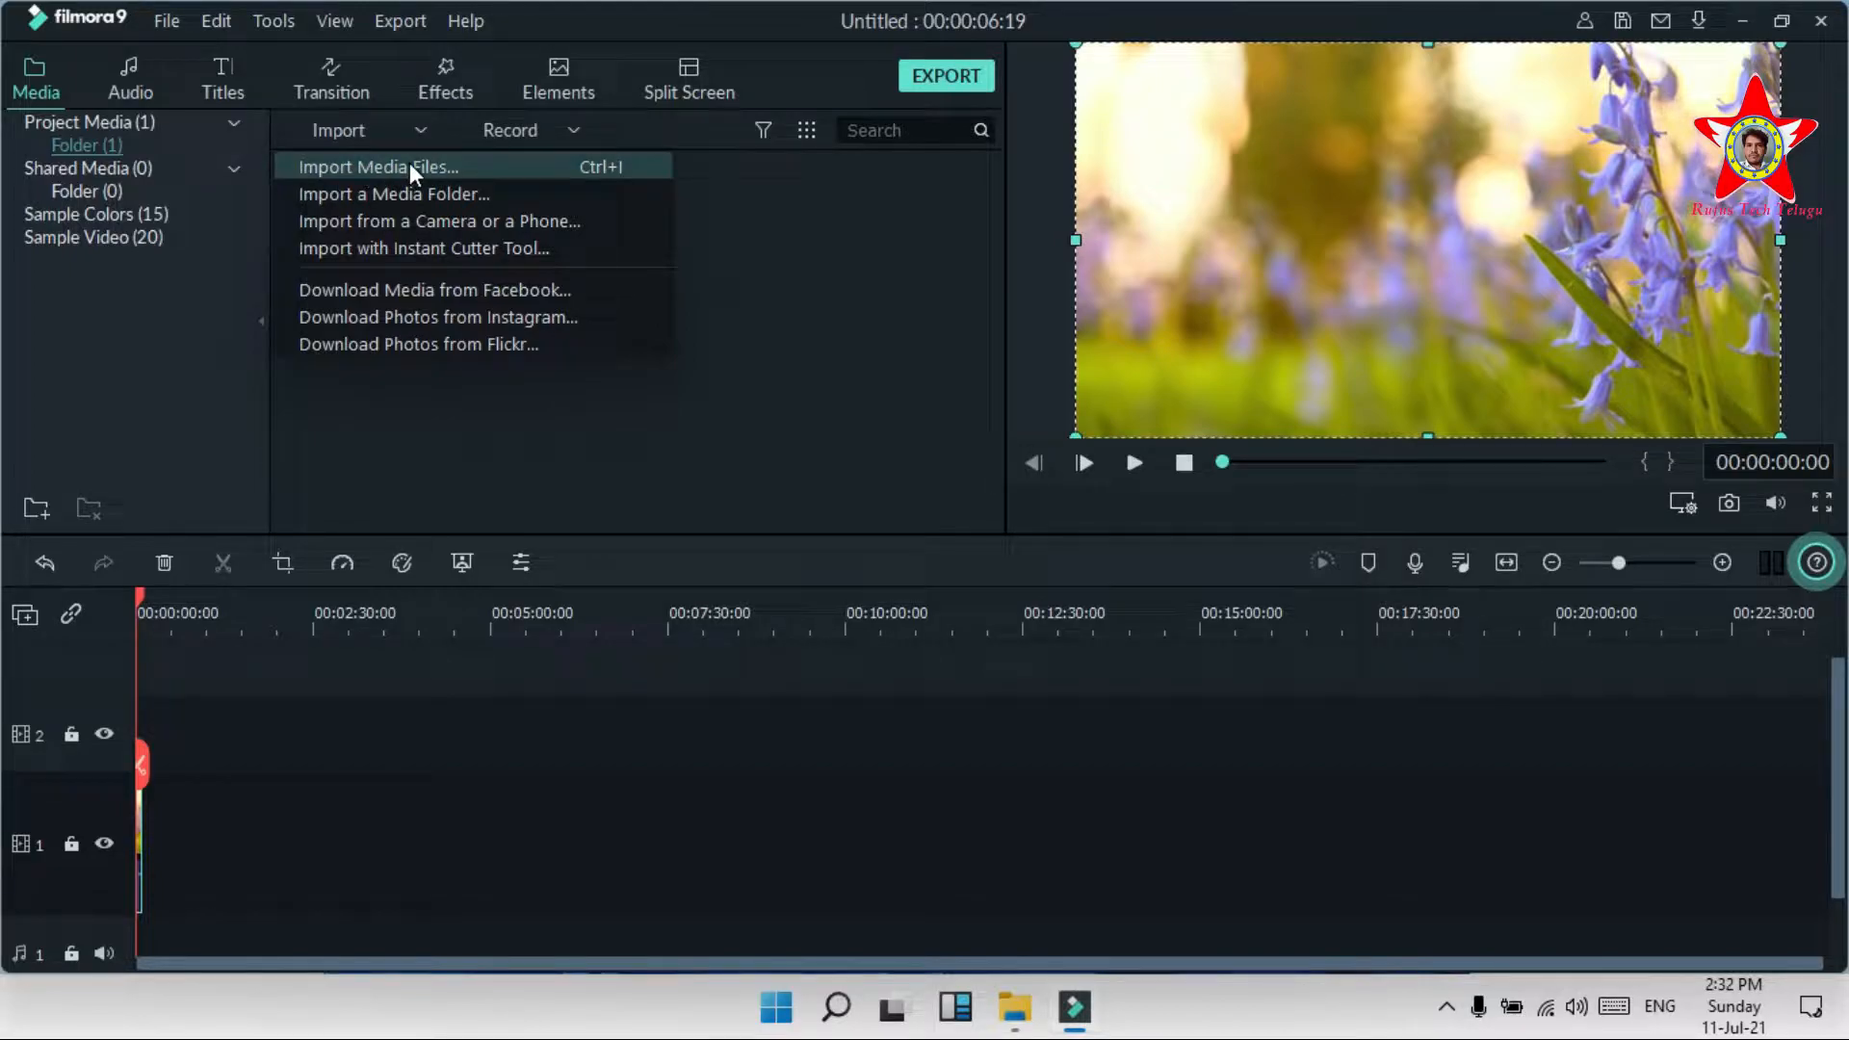
{"action": "left_click", "coordinate": [729, 298]}
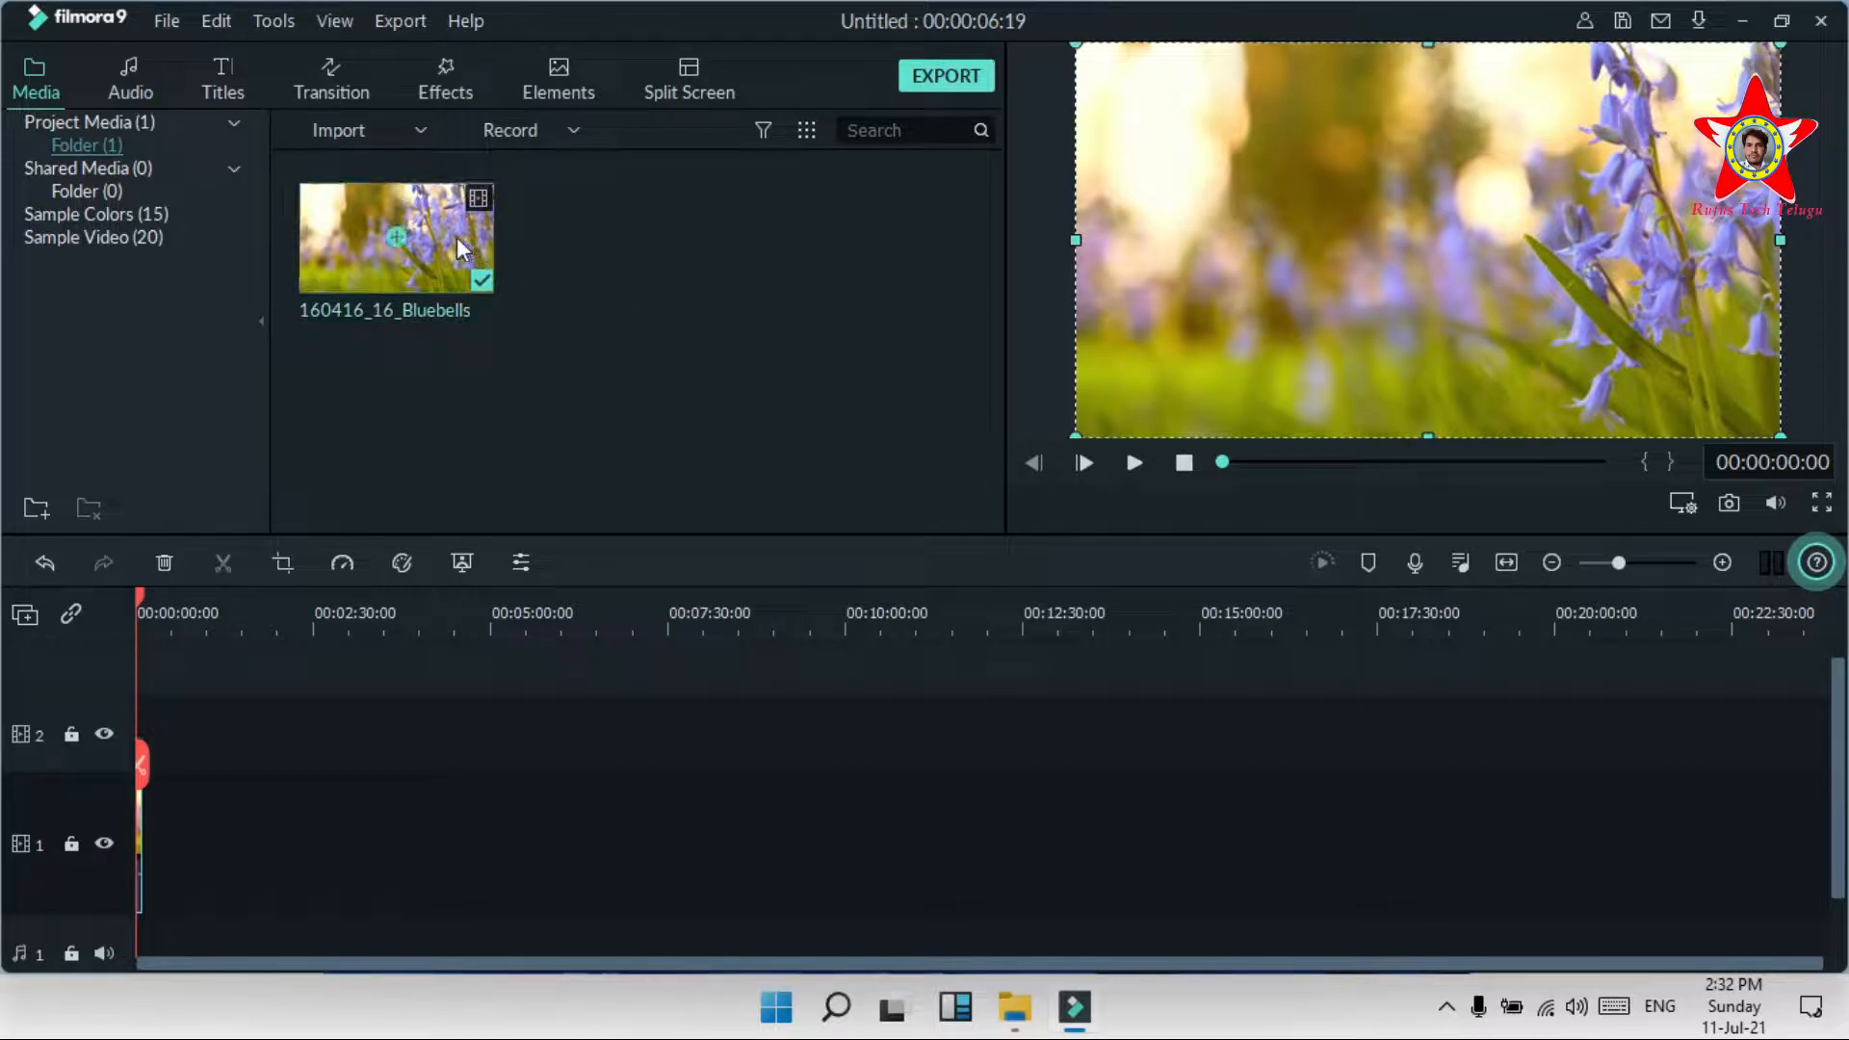
{"action": "mouse_move", "coordinate": [442, 228]}
{"action": "left_mouse_down"}
{"action": "mouse_move", "coordinate": [412, 367]}
{"action": "mouse_move", "coordinate": [250, 745]}
{"action": "mouse_move", "coordinate": [183, 789]}
{"action": "mouse_move", "coordinate": [350, 381]}
{"action": "mouse_move", "coordinate": [424, 304]}
{"action": "left_mouse_up"}
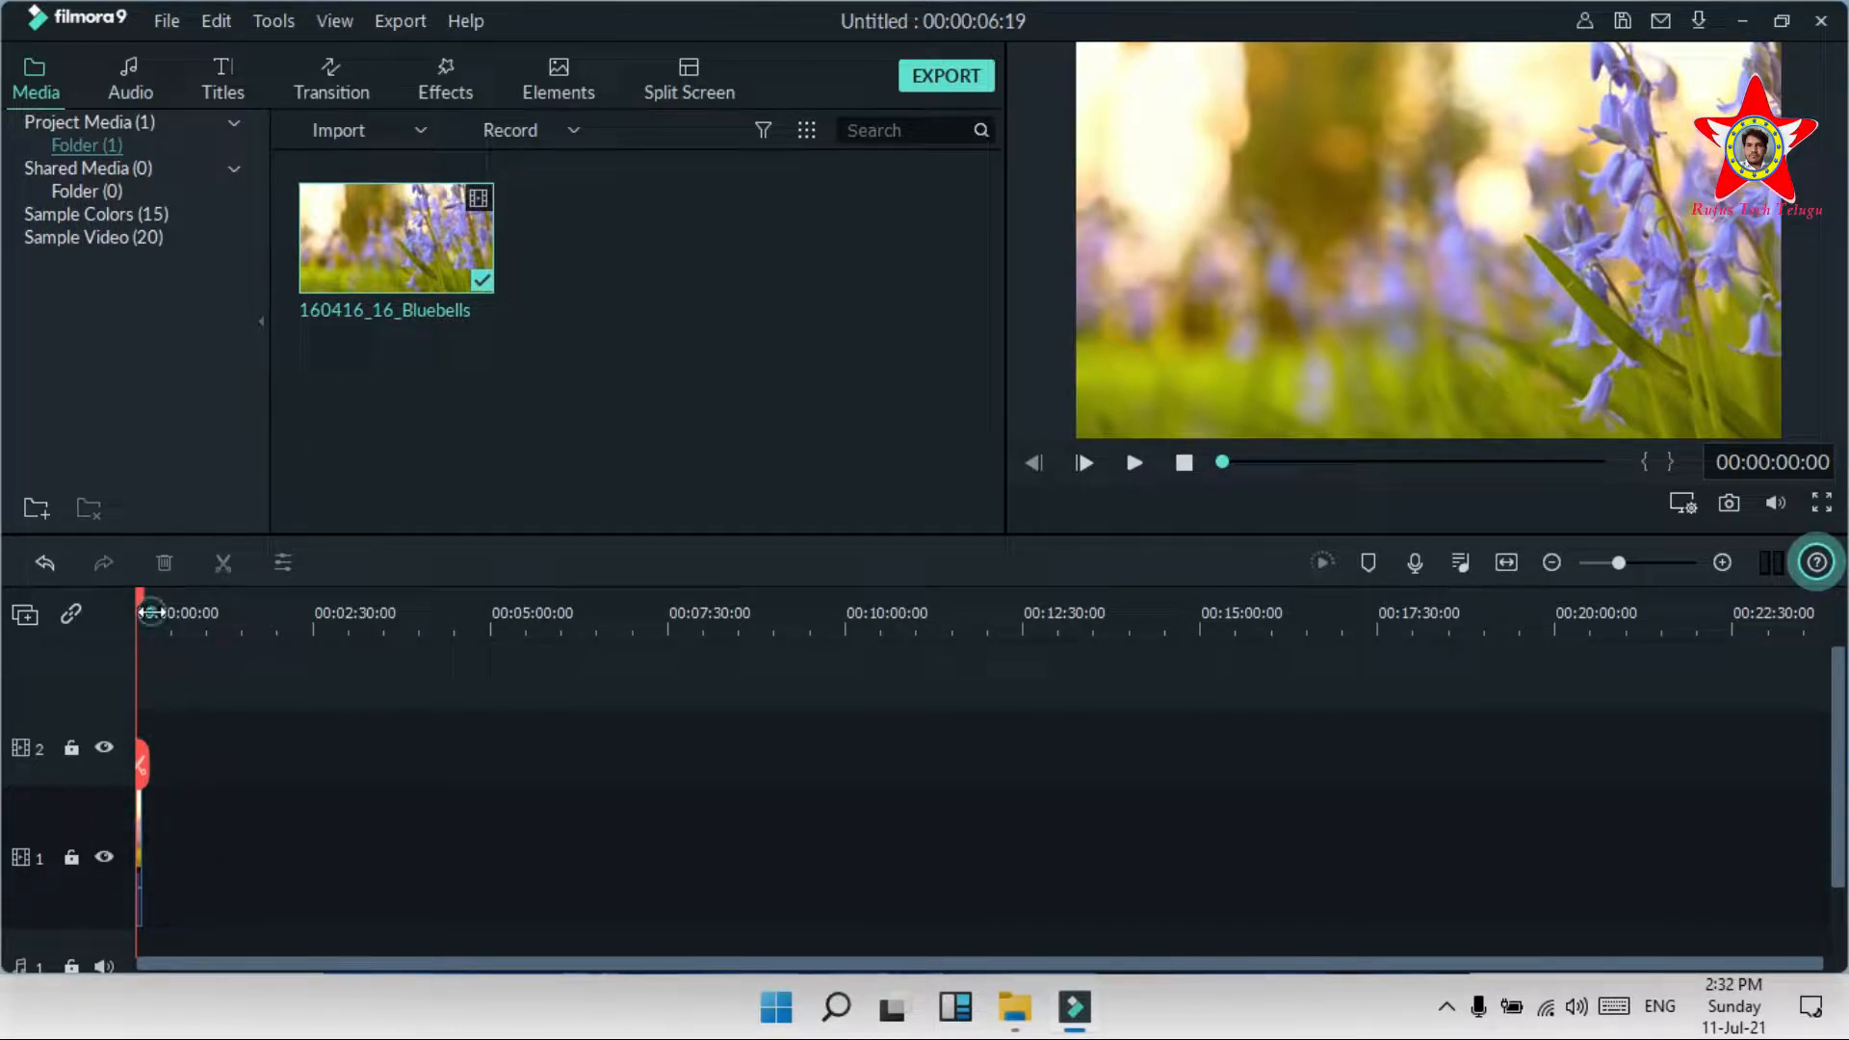
Step: Play the Bluebells clip from the start of the timeline and pause it at about 5 seconds
{"action": "left_click_drag", "start_coordinate": [154, 613], "coordinate": [235, 618]}
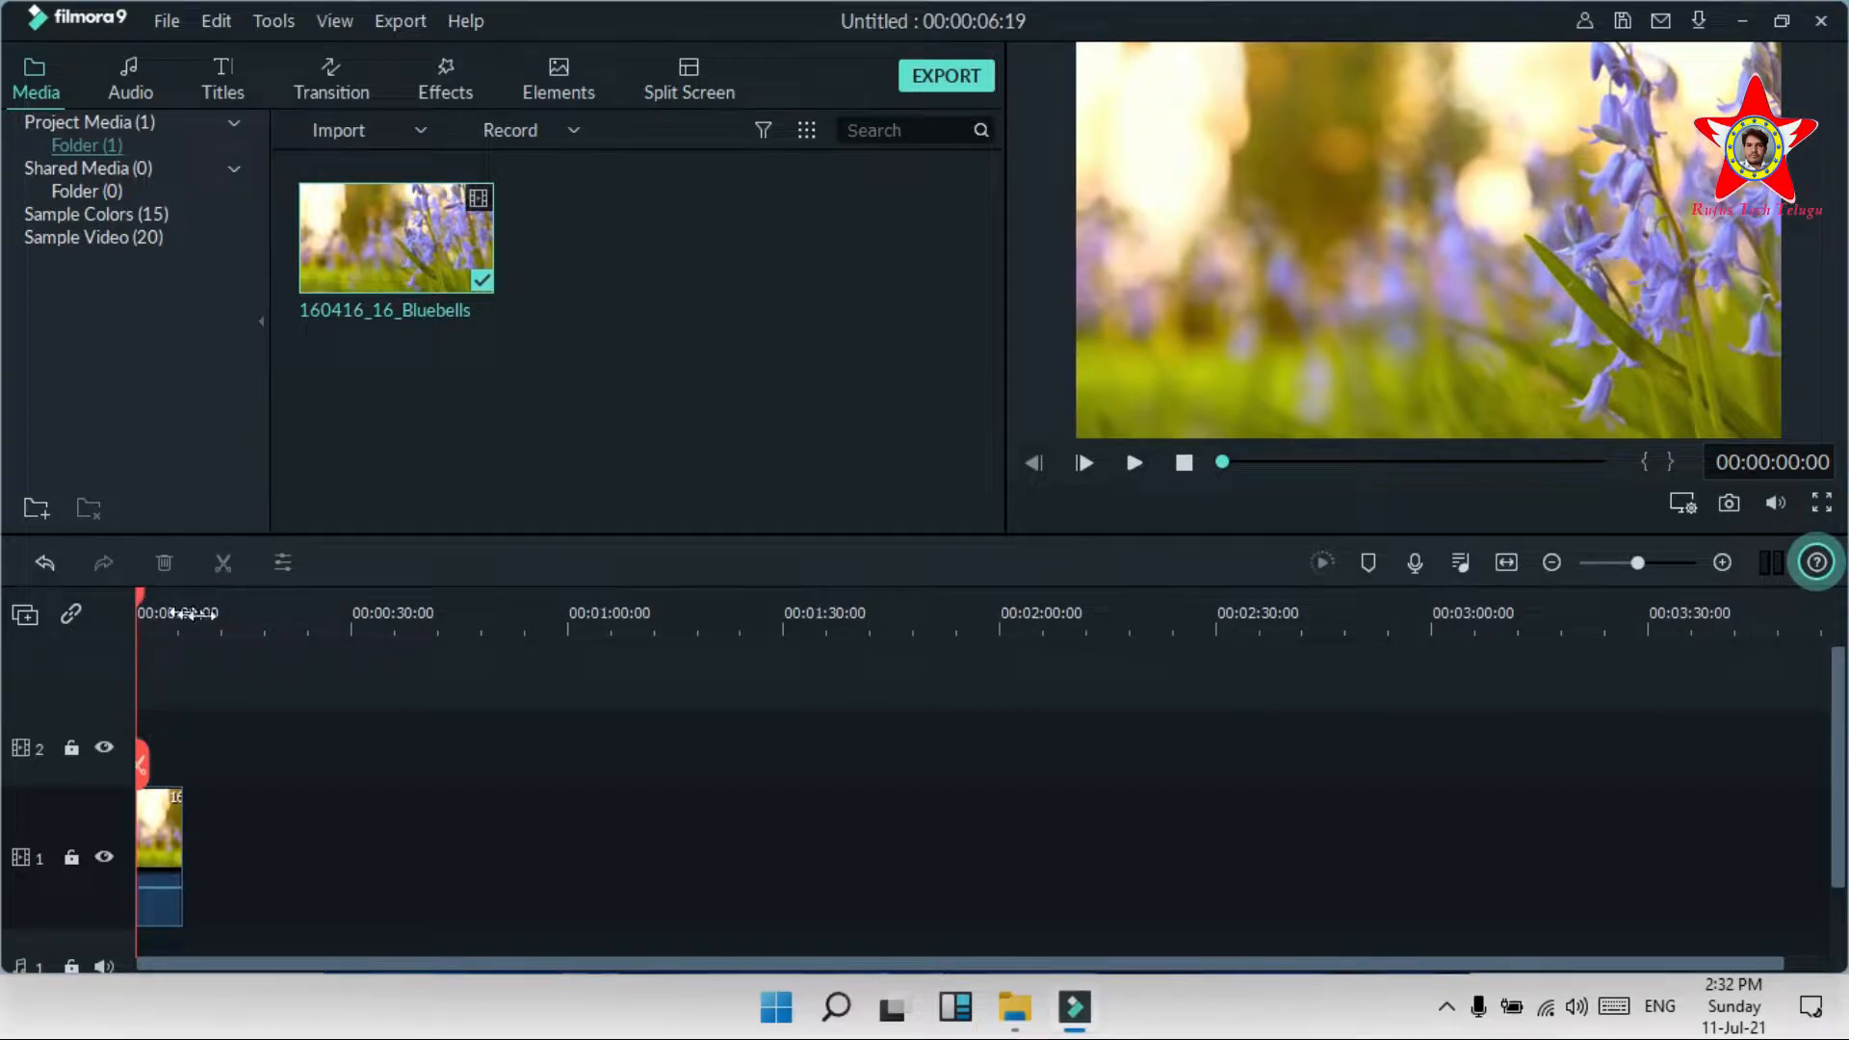
{"action": "left_click", "coordinate": [1267, 251]}
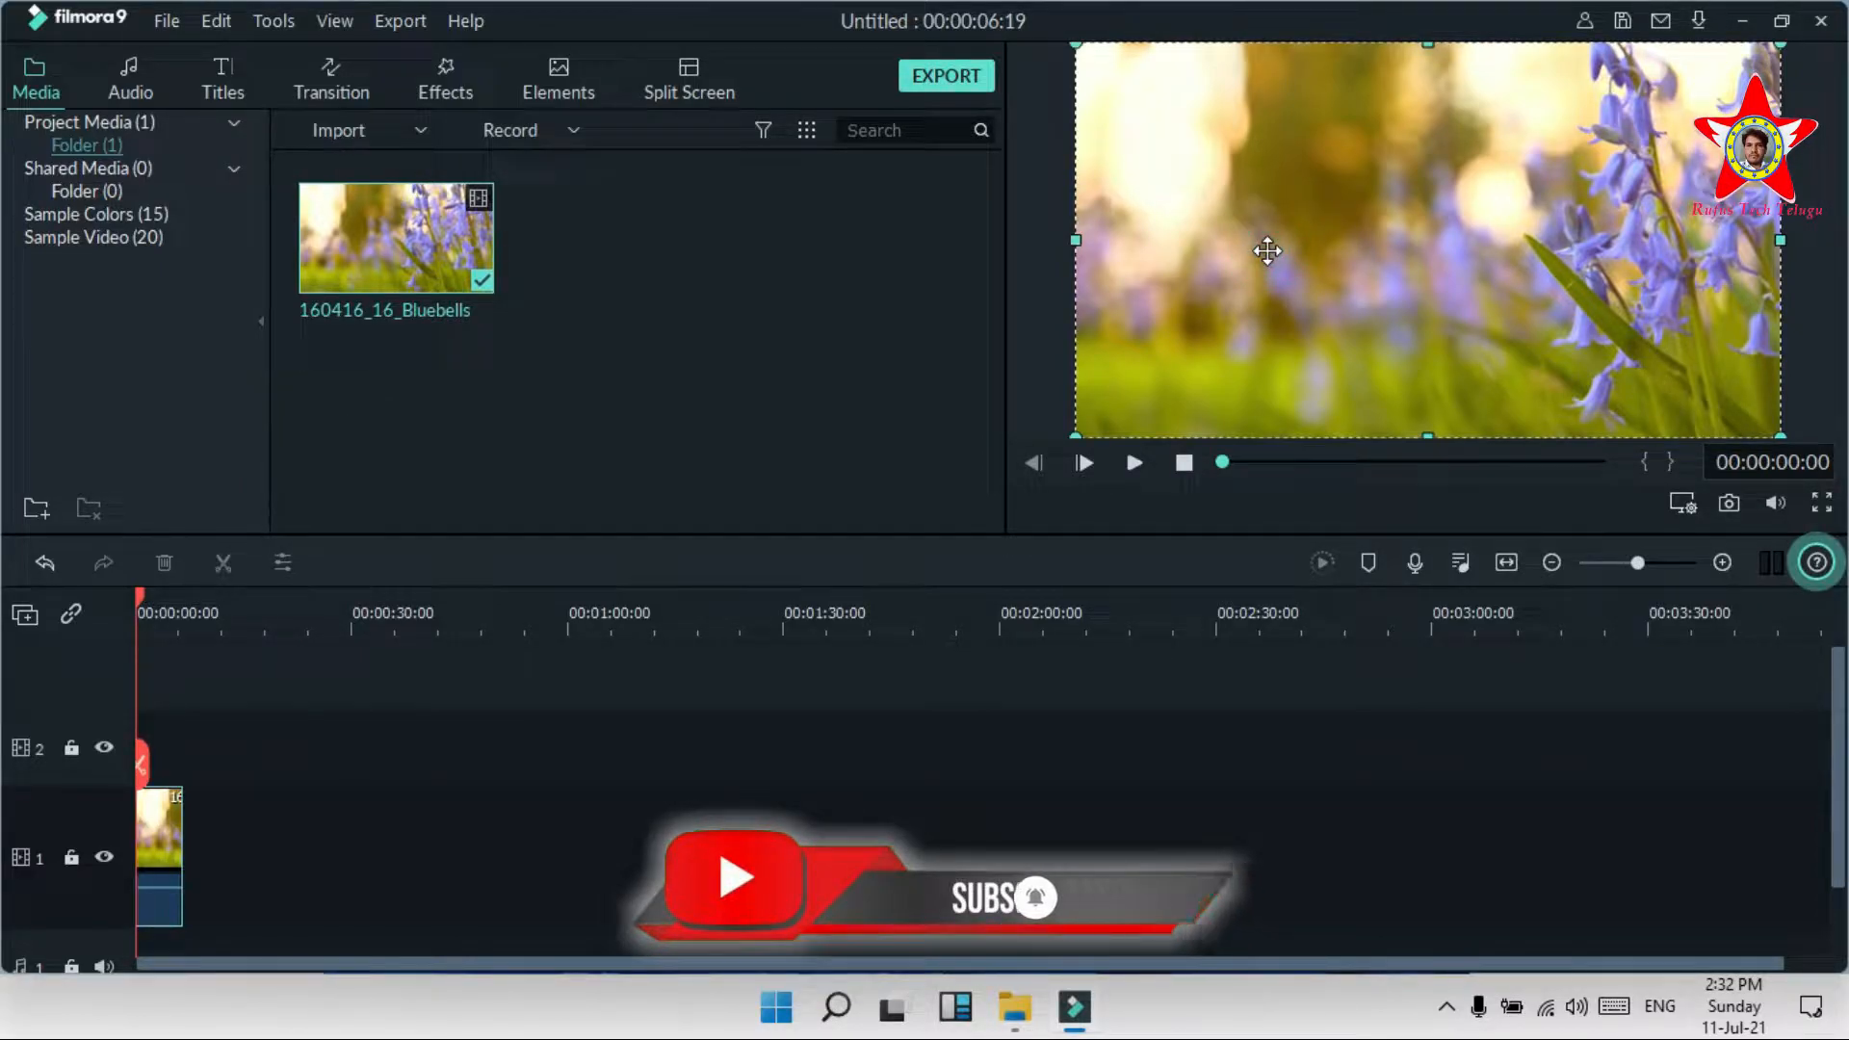
{"action": "left_click", "coordinate": [1289, 242]}
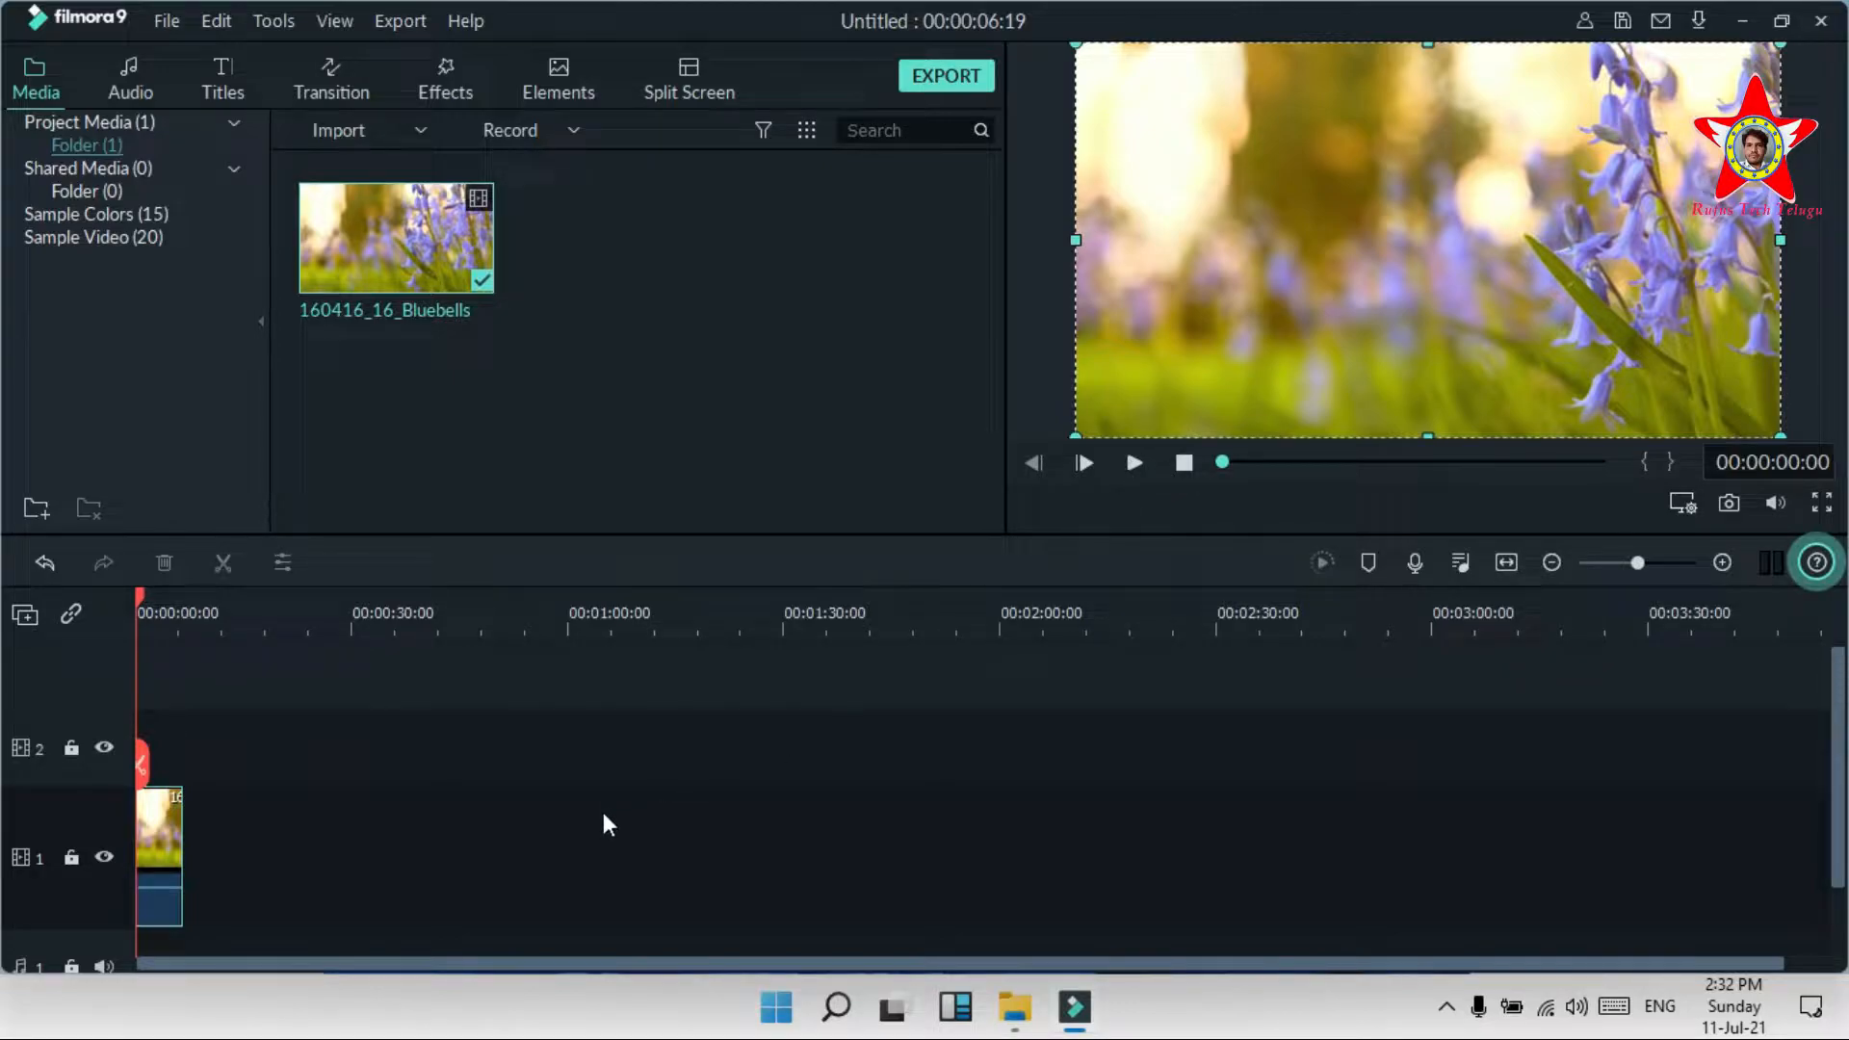
{"action": "key", "text": "space"}
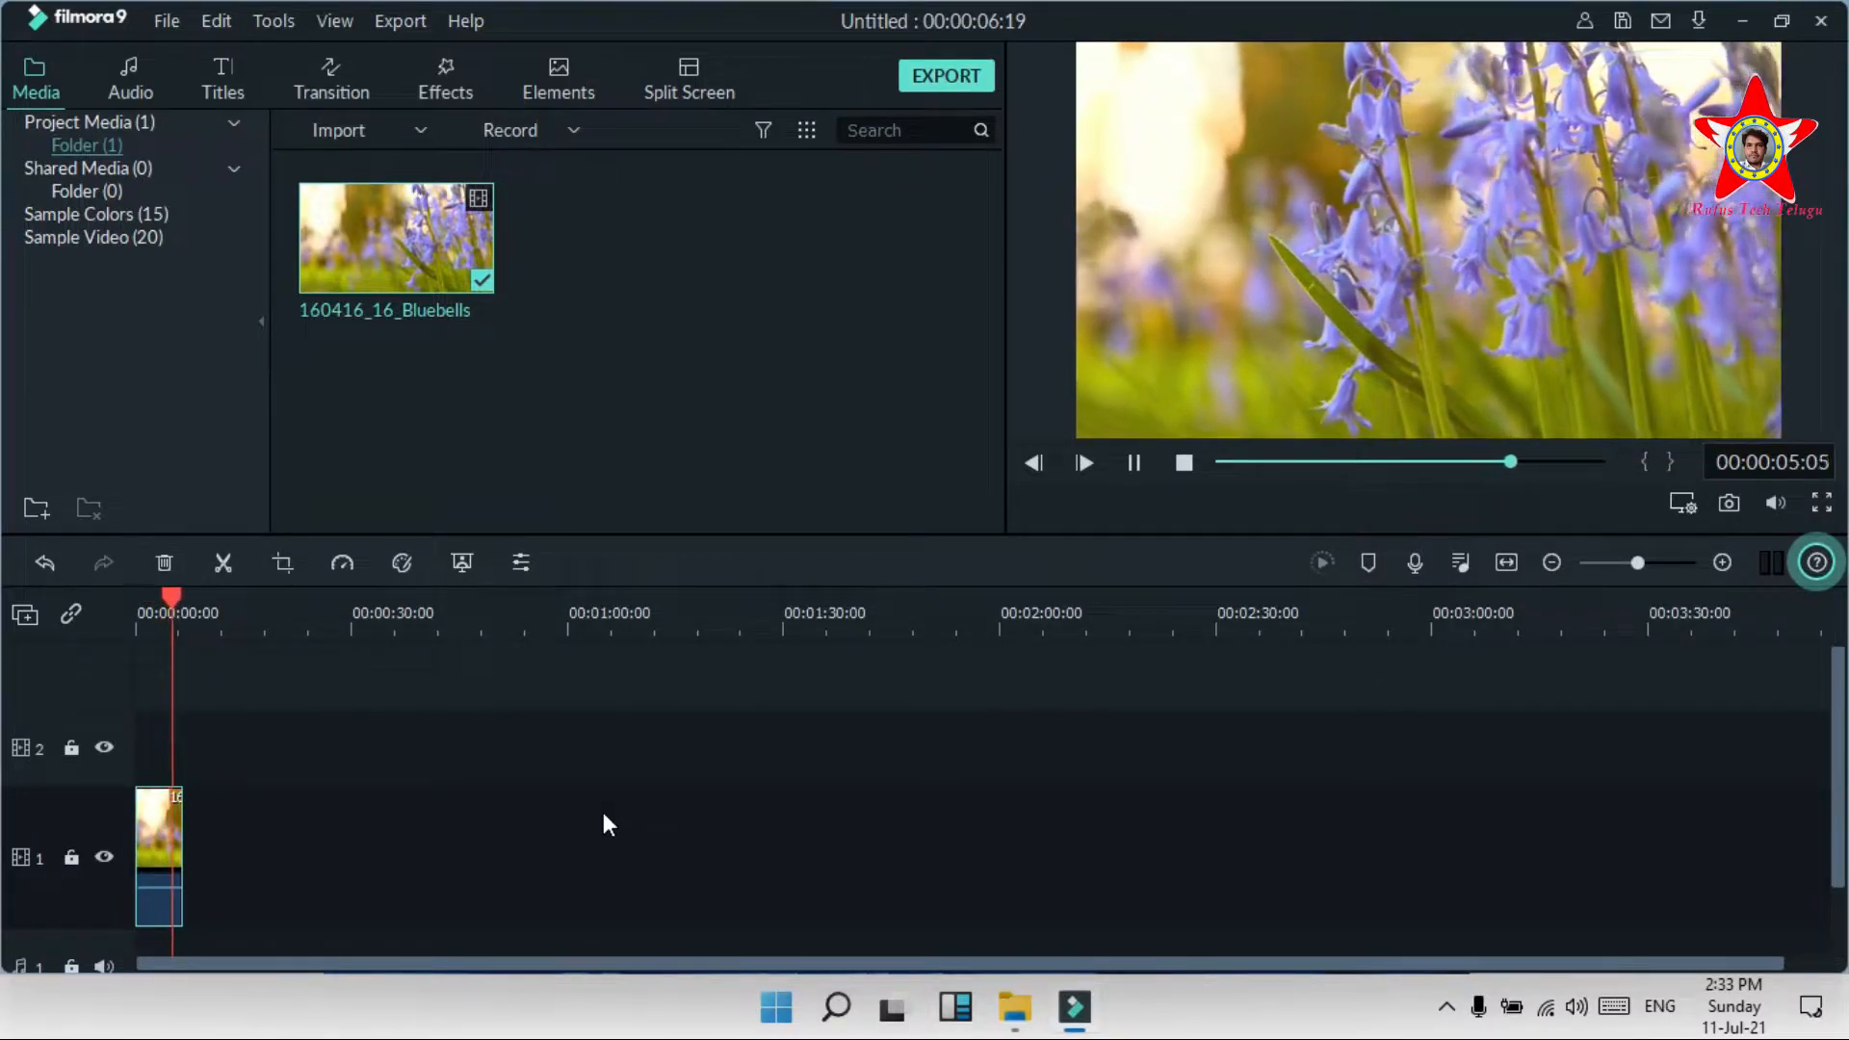
{"action": "key", "text": "space"}
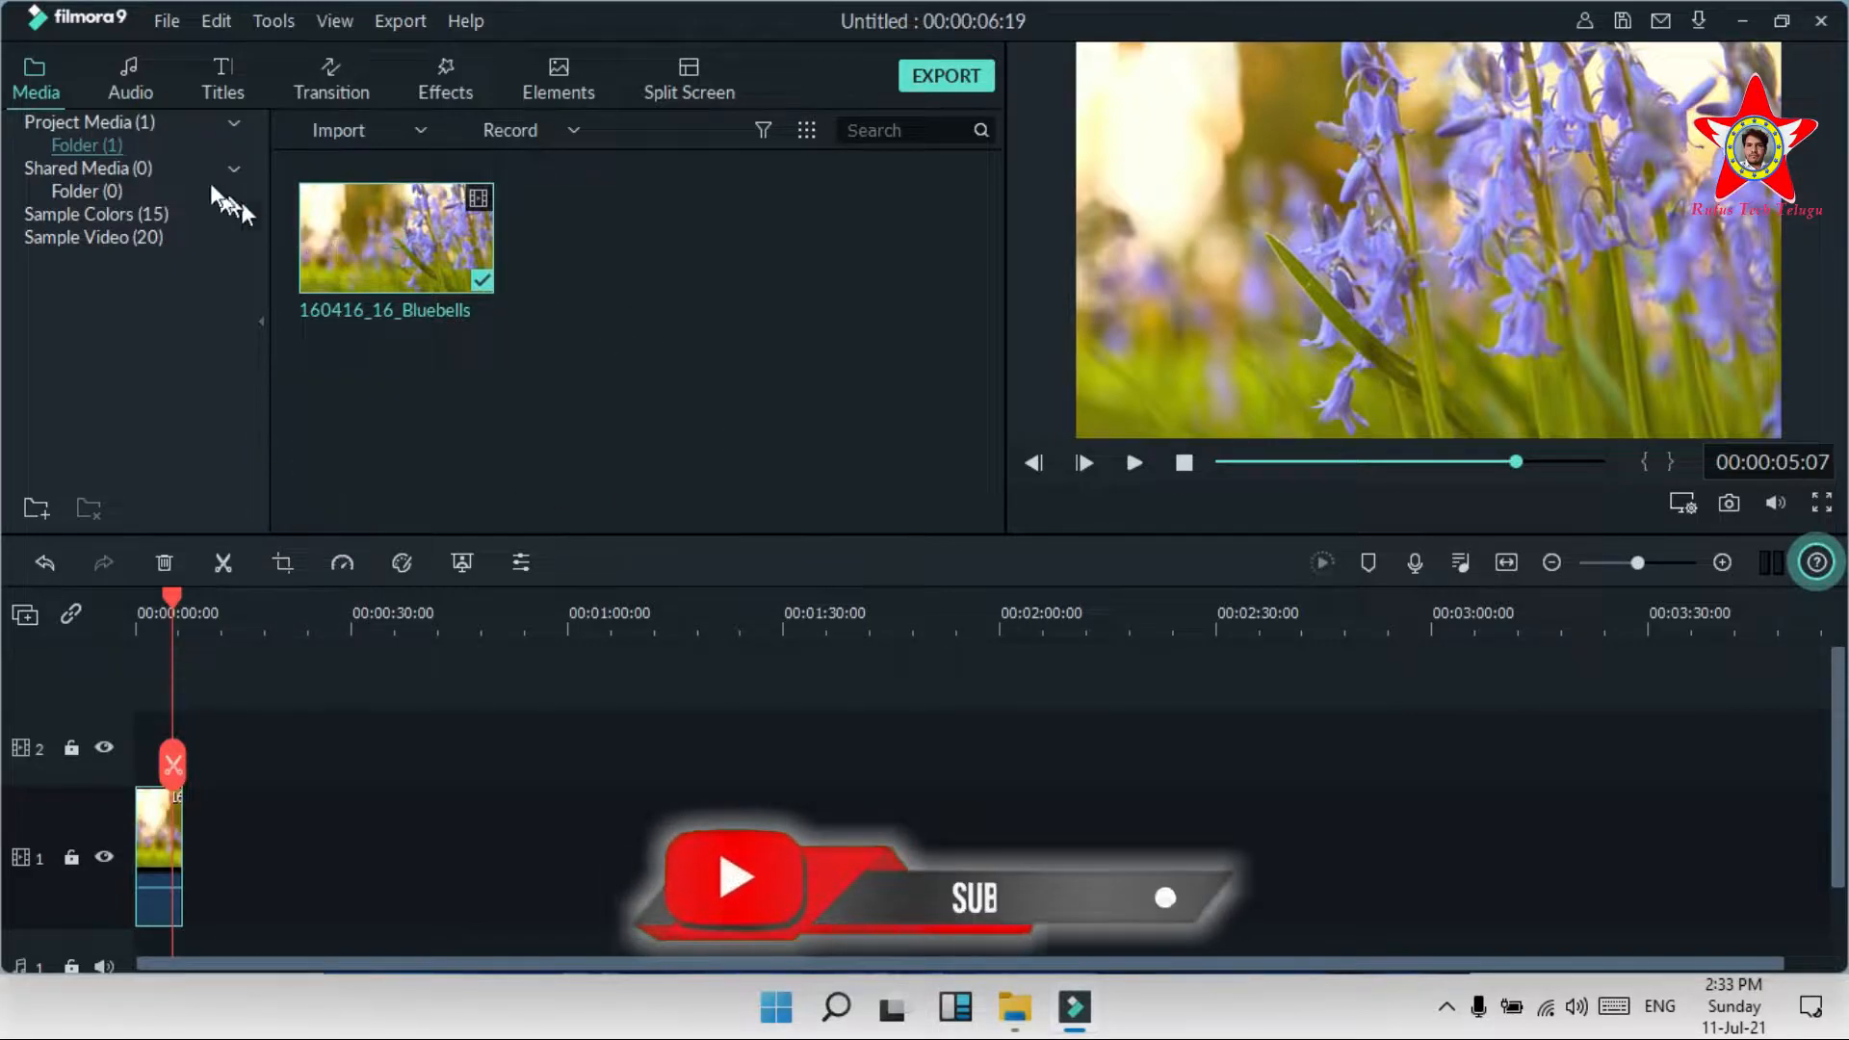
Step: Browse the built-in audio library and preview the Drift - Drift music track
{"action": "left_click", "coordinate": [140, 85]}
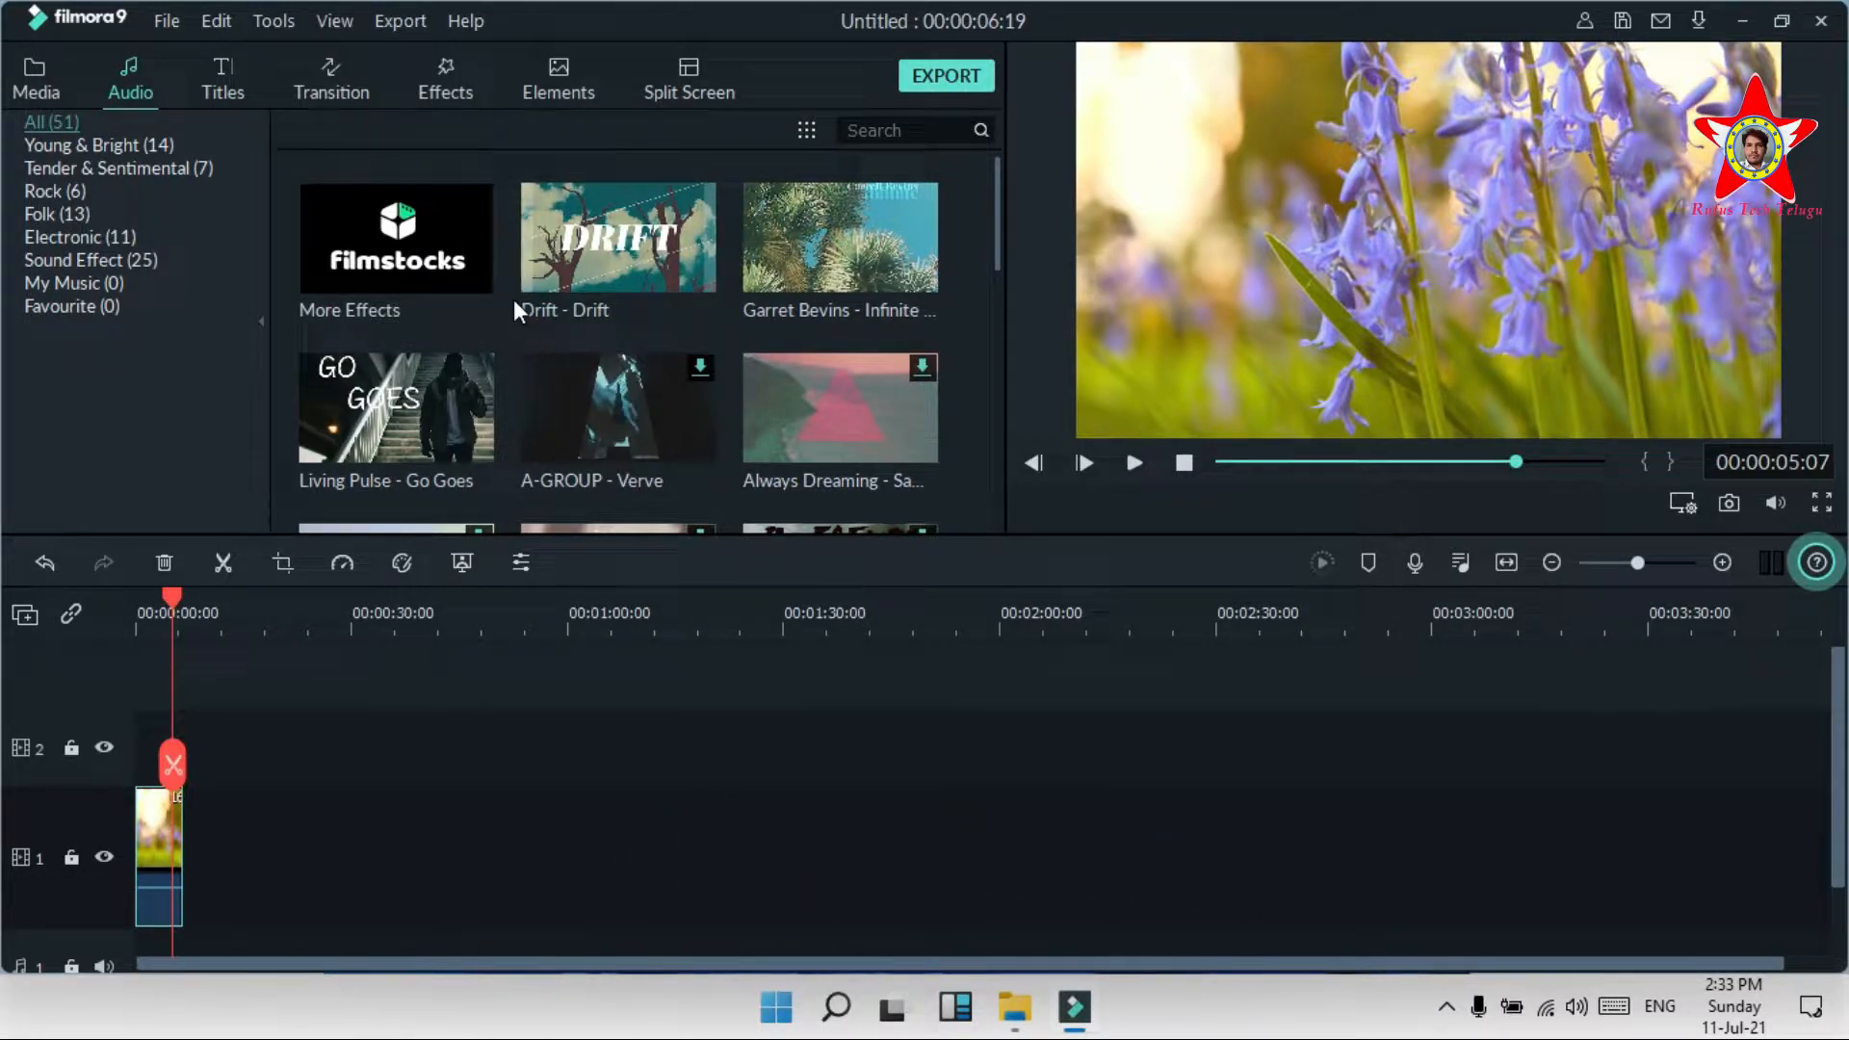
{"action": "scroll", "coordinate": [516, 346], "scroll_direction": "down", "scroll_amount": 15}
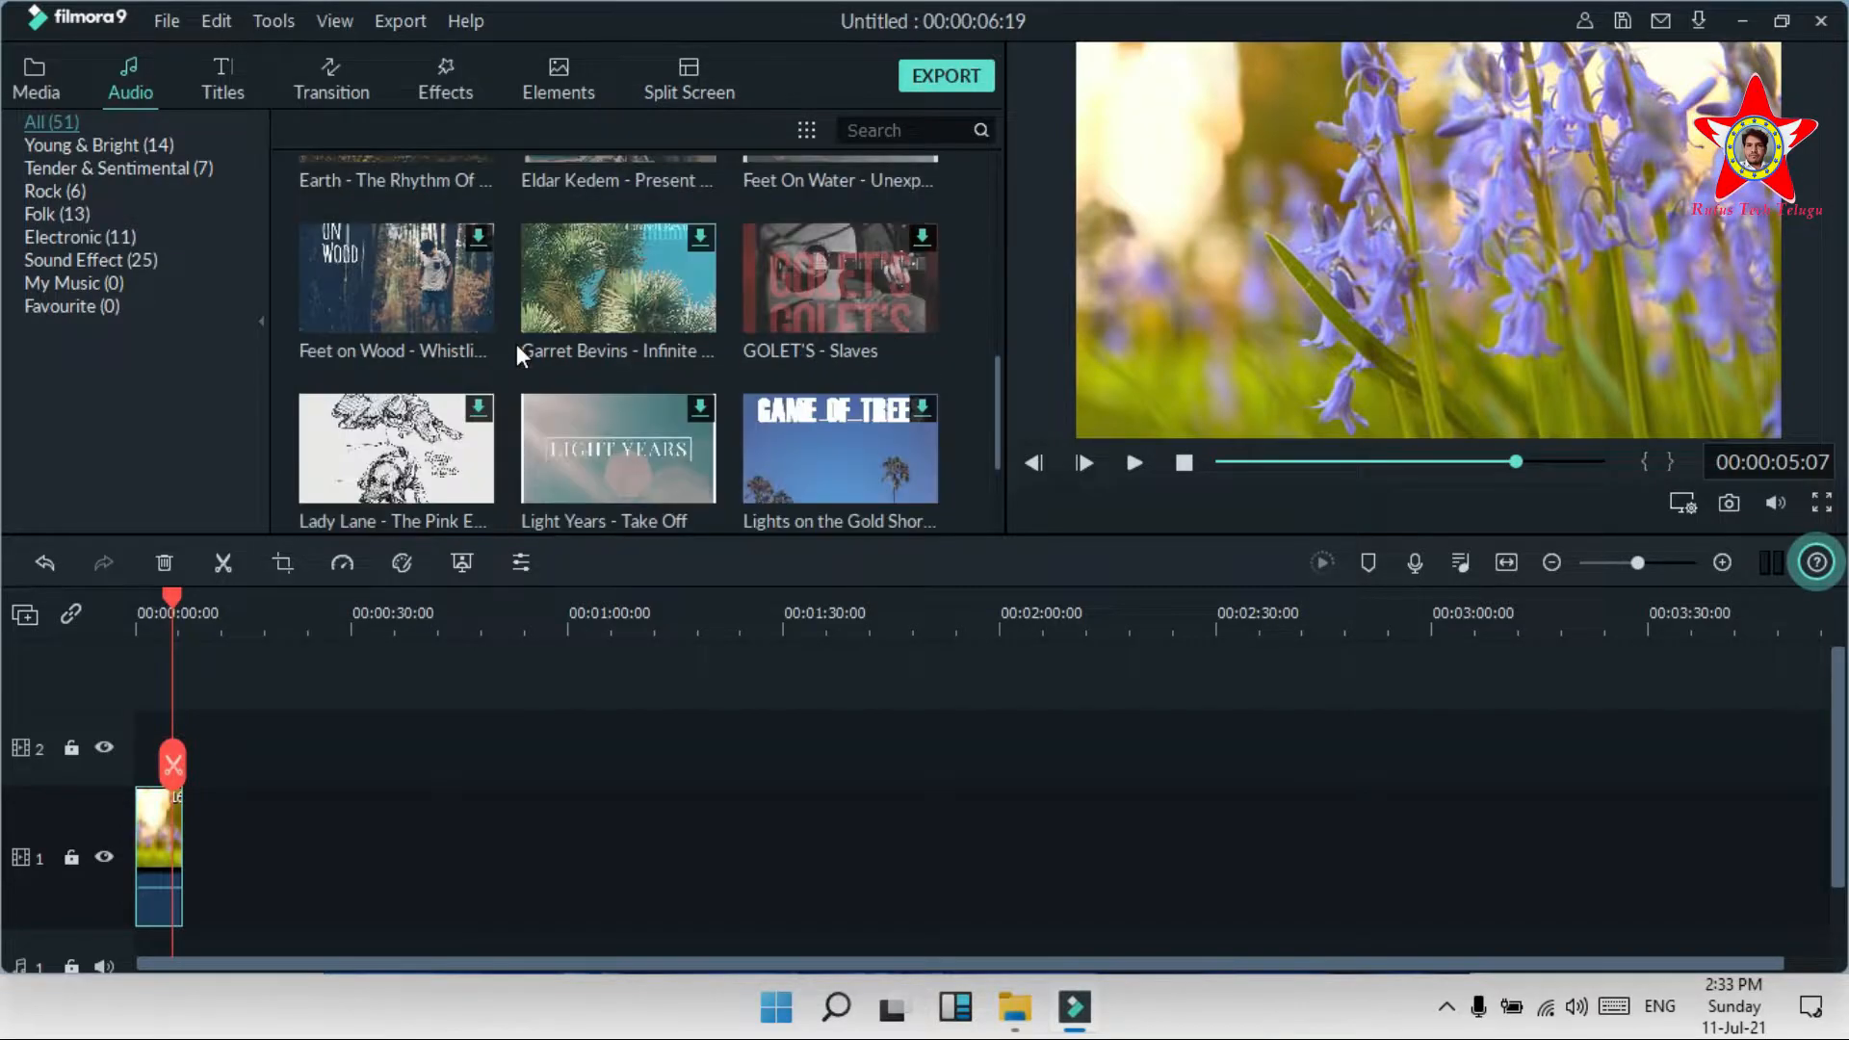
{"action": "scroll", "coordinate": [517, 327], "scroll_direction": "up", "scroll_amount": 15}
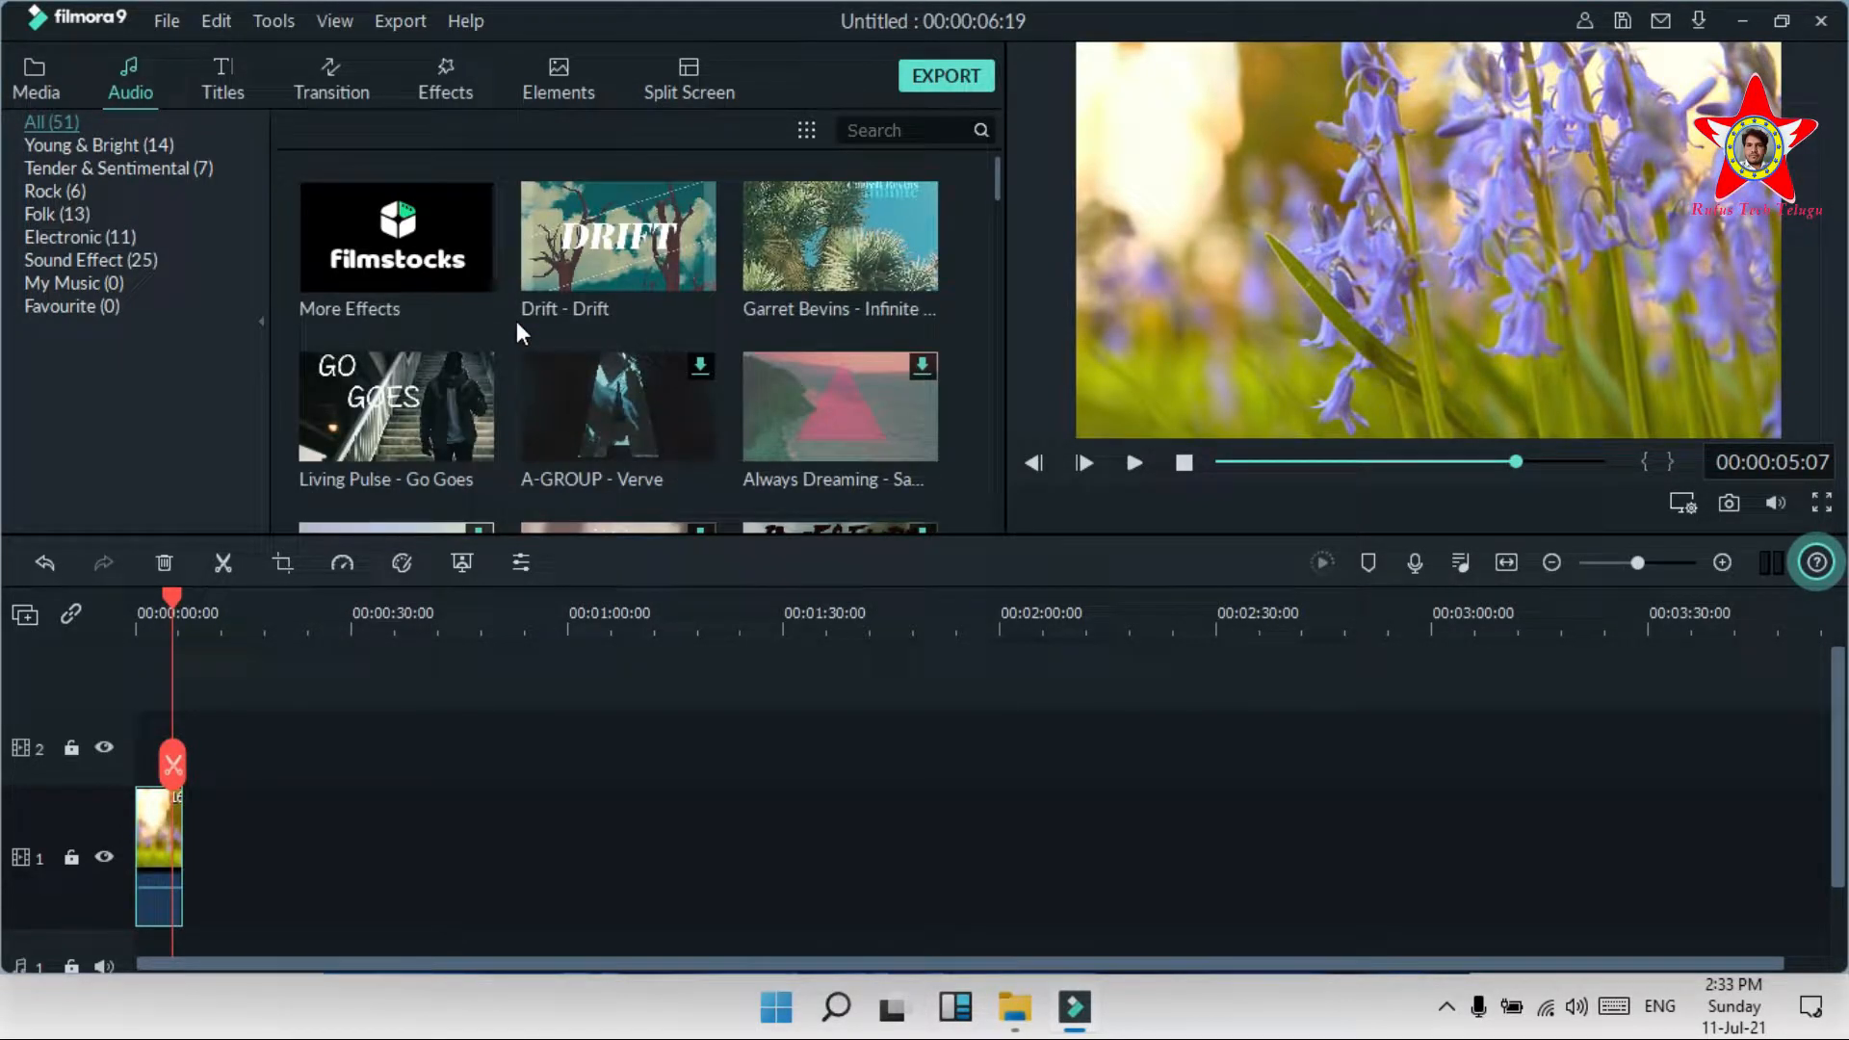
{"action": "mouse_move", "coordinate": [627, 265]}
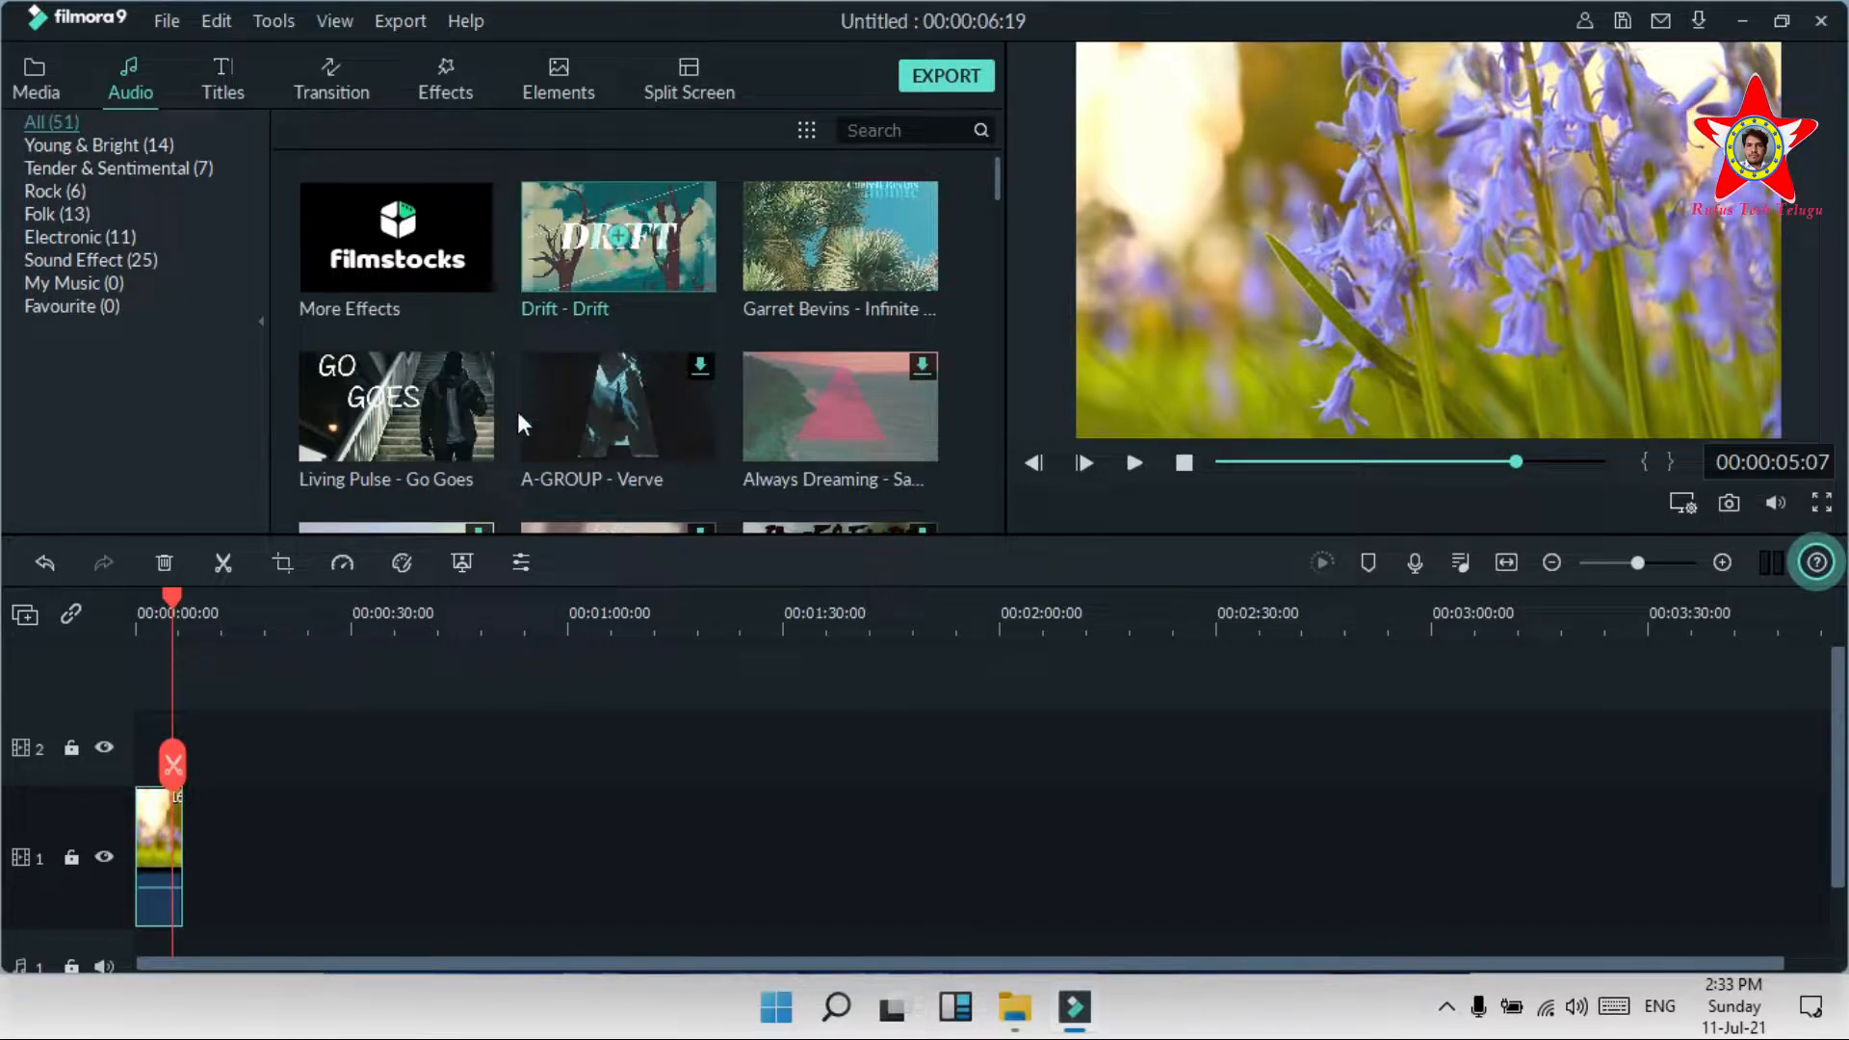
{"action": "double_click", "coordinate": [629, 262]}
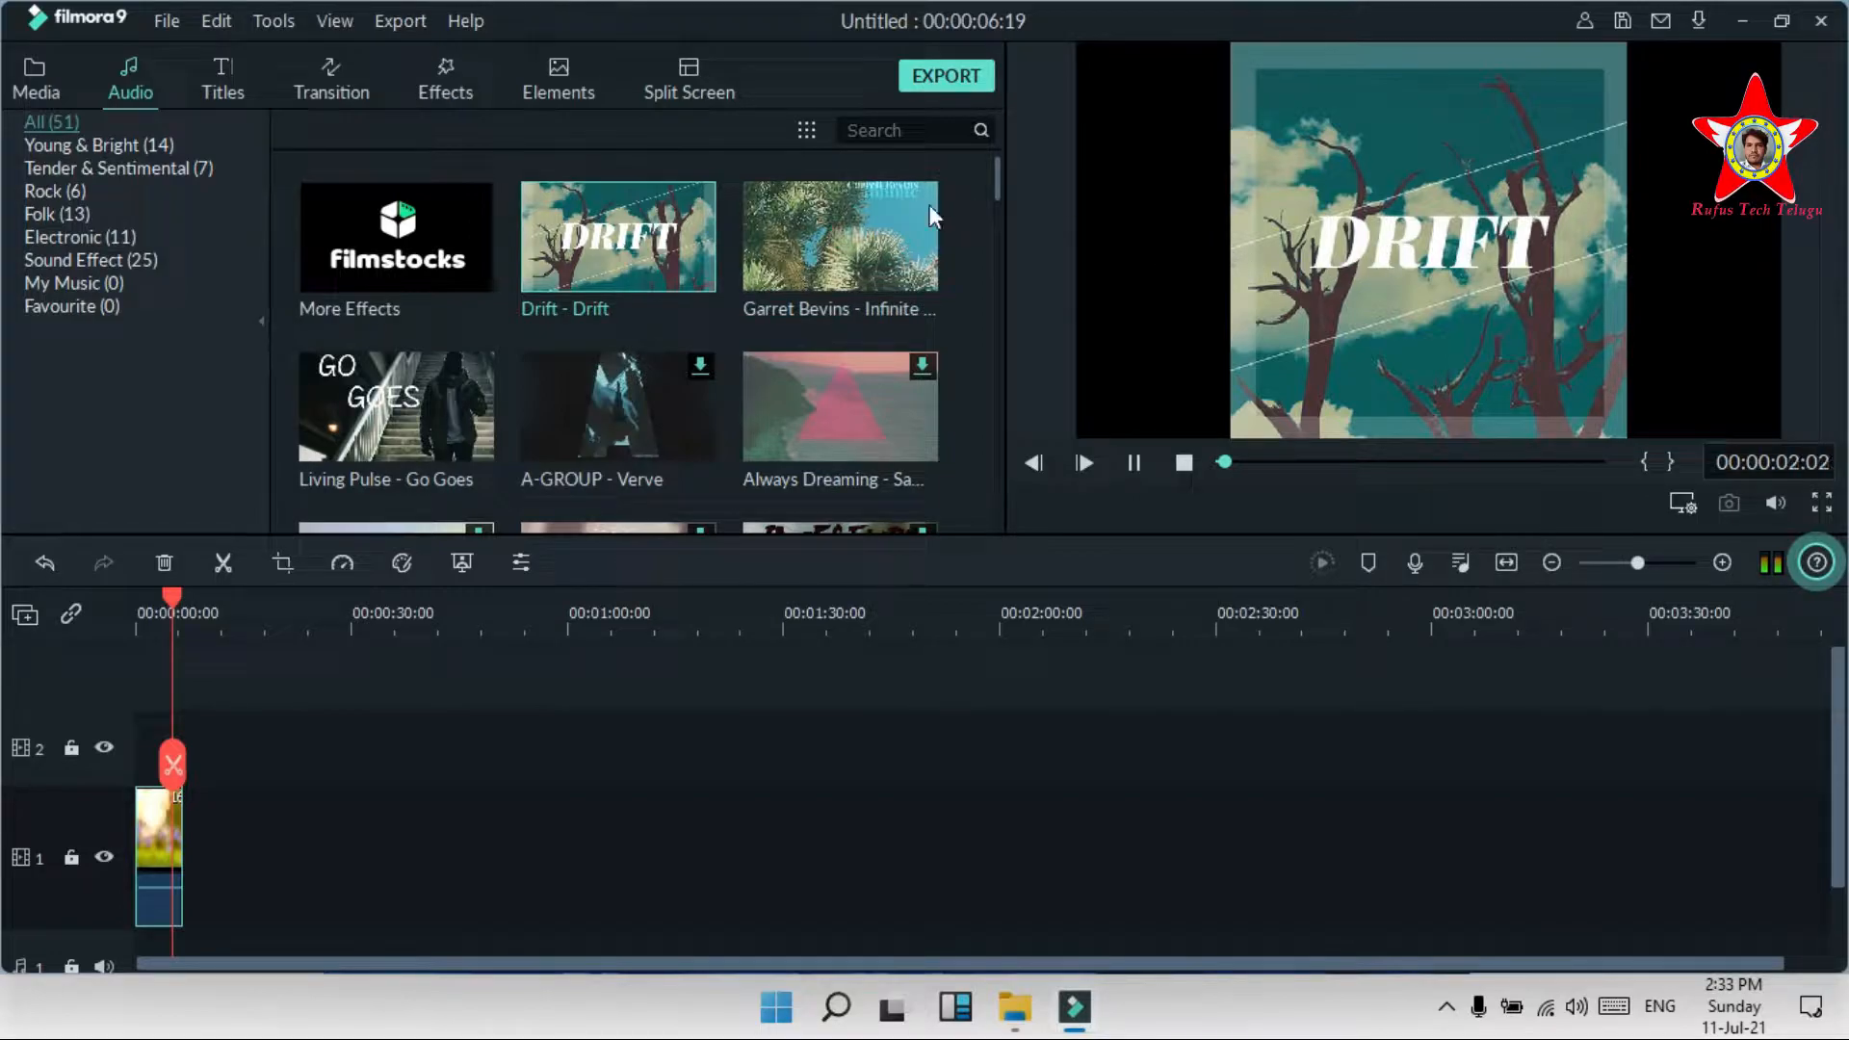
Step: Add the Drift - Drift music from the audio library to audio track 1
{"action": "left_click_drag", "start_coordinate": [621, 236], "coordinate": [330, 789]}
{"action": "right_click", "coordinate": [570, 211]}
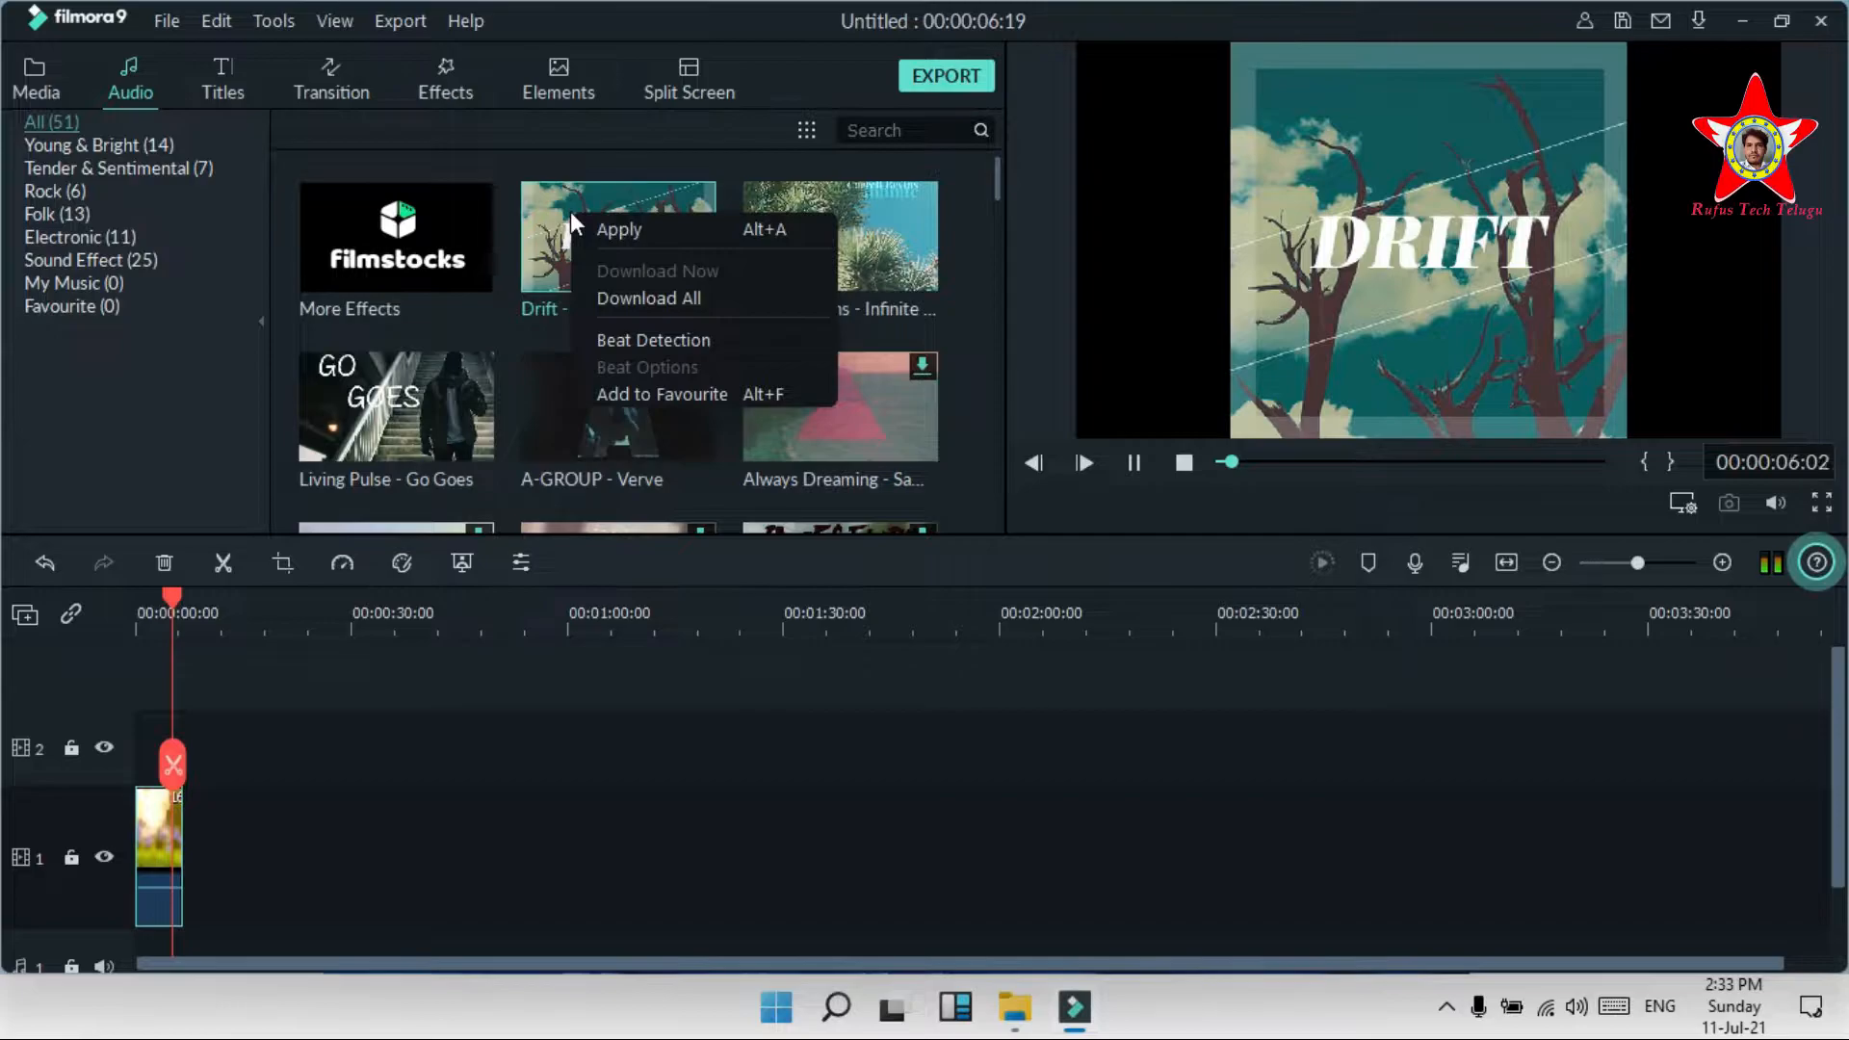
{"action": "left_click", "coordinate": [624, 229]}
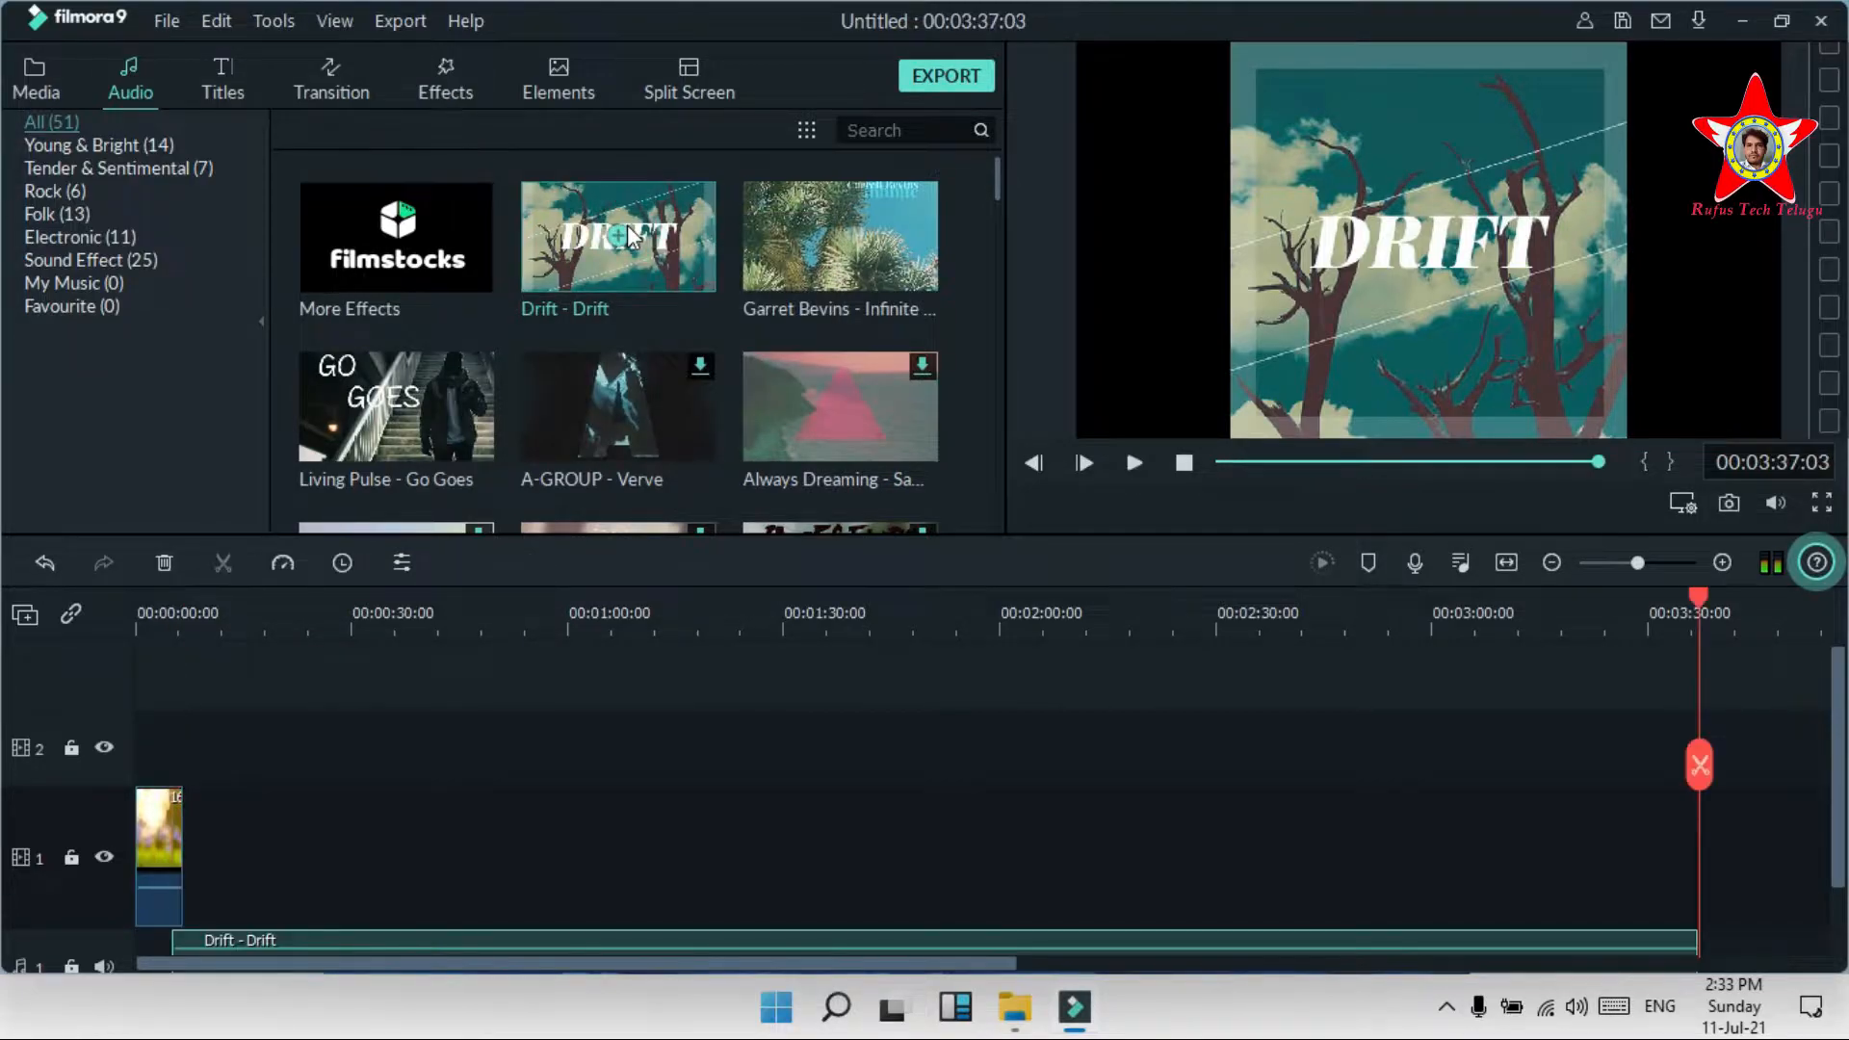
{"action": "right_click", "coordinate": [800, 263]}
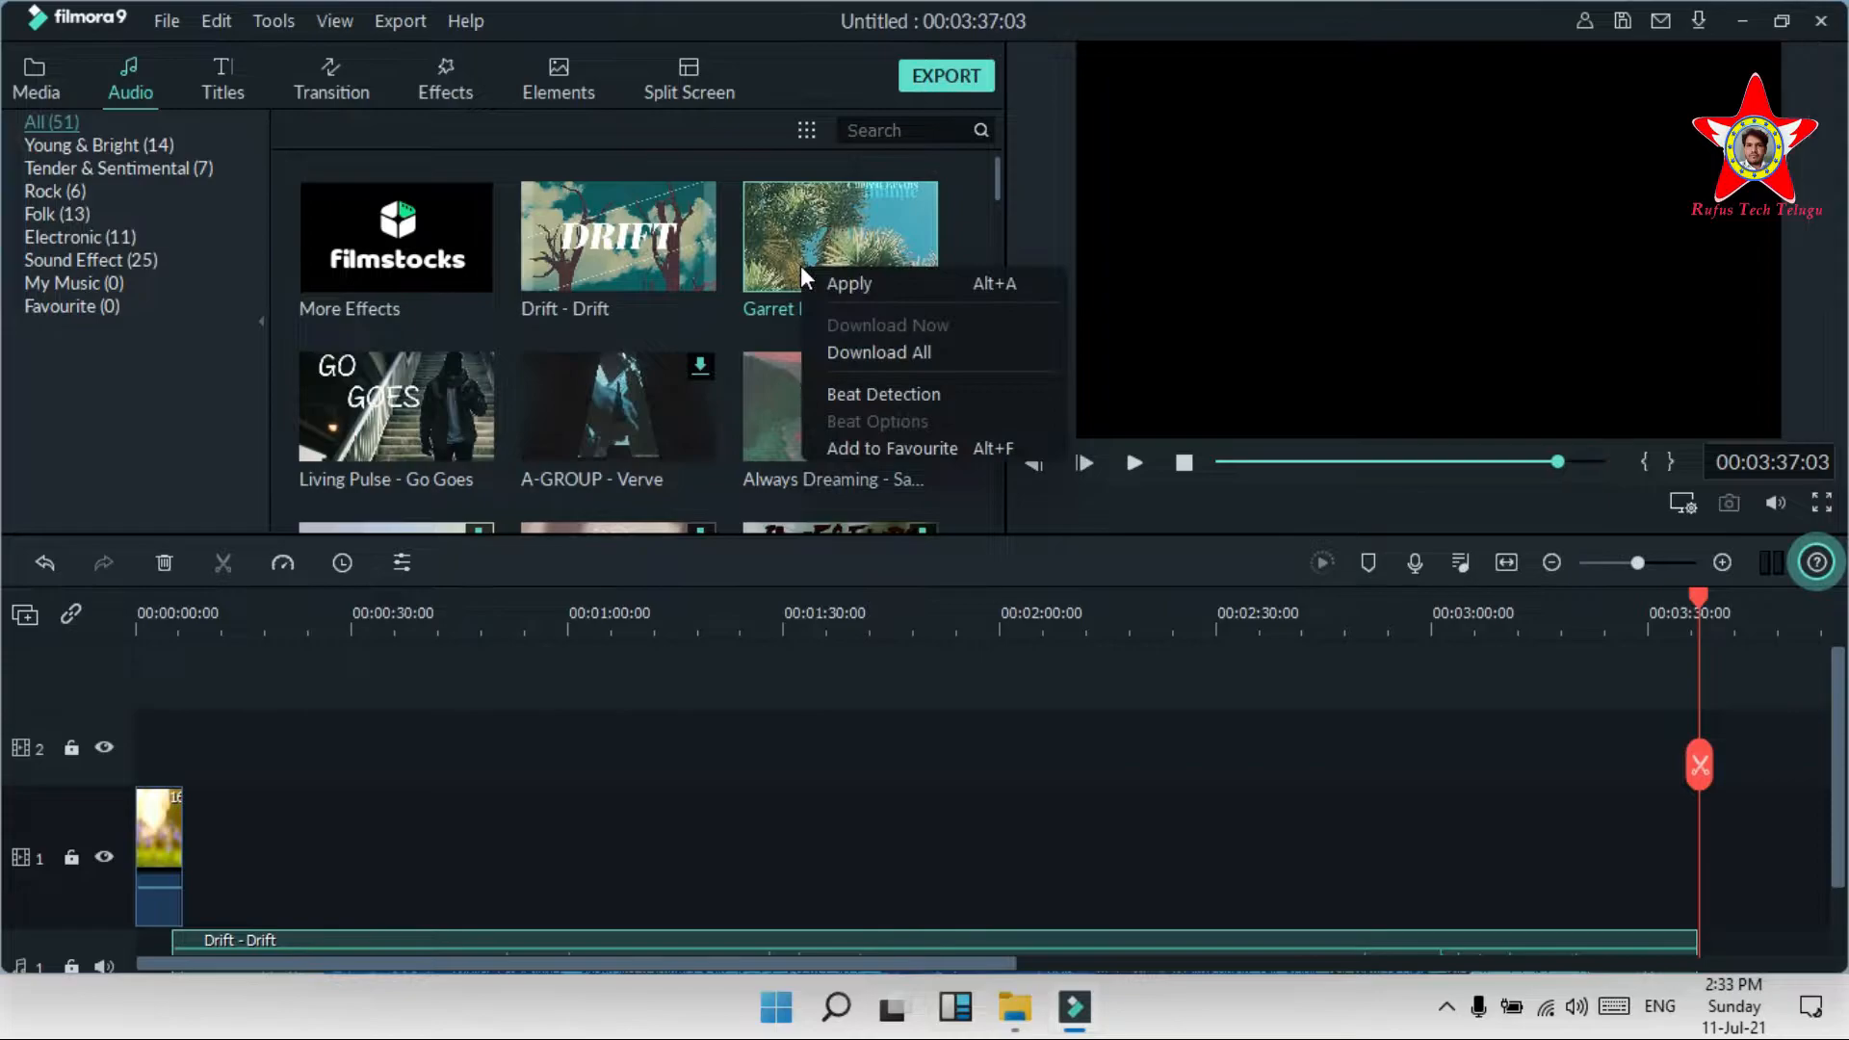
{"action": "left_click", "coordinate": [574, 679]}
Step: Move the Drift - Drift clip to the start of audio track 1 and adjust its volume to about 1.8 dB
{"action": "scroll", "coordinate": [343, 824], "scroll_direction": "down", "scroll_amount": 2}
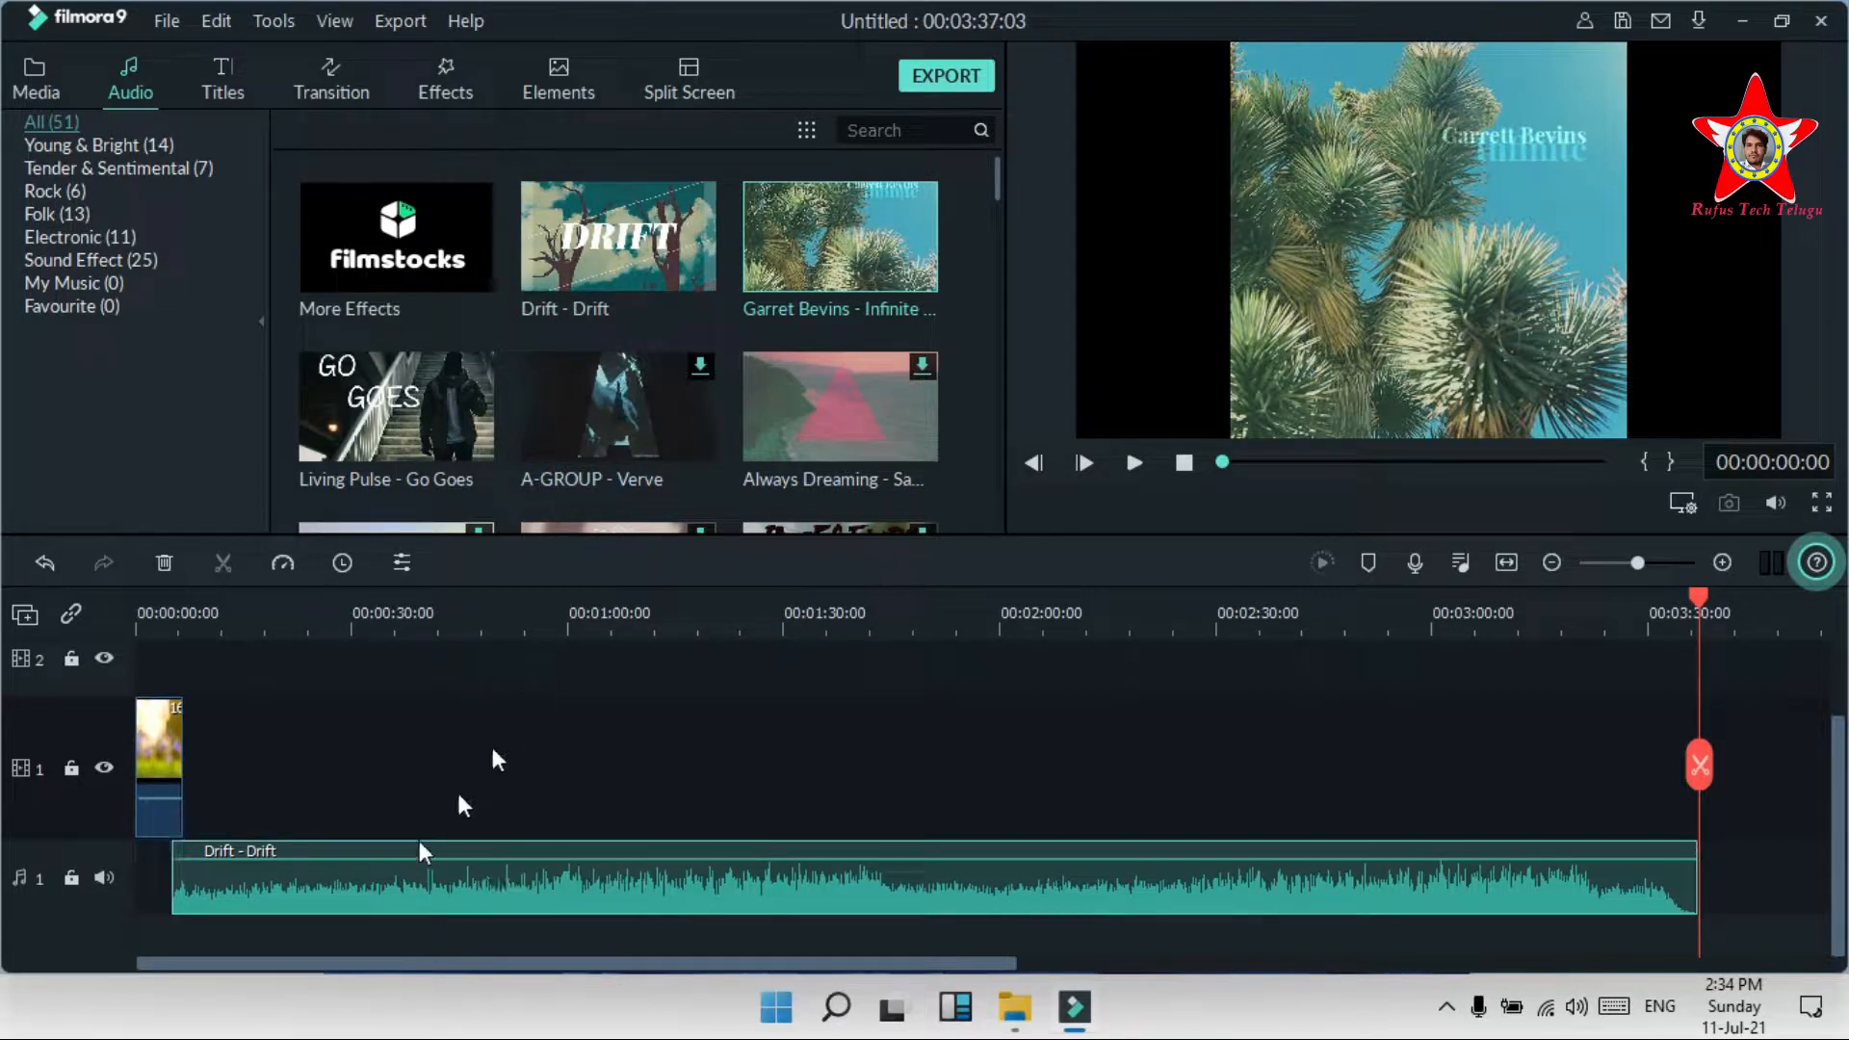
{"action": "mouse_move", "coordinate": [325, 876]}
{"action": "left_mouse_down"}
{"action": "mouse_move", "coordinate": [228, 877]}
{"action": "mouse_move", "coordinate": [338, 871]}
{"action": "left_mouse_up"}
{"action": "double_click", "coordinate": [344, 869]}
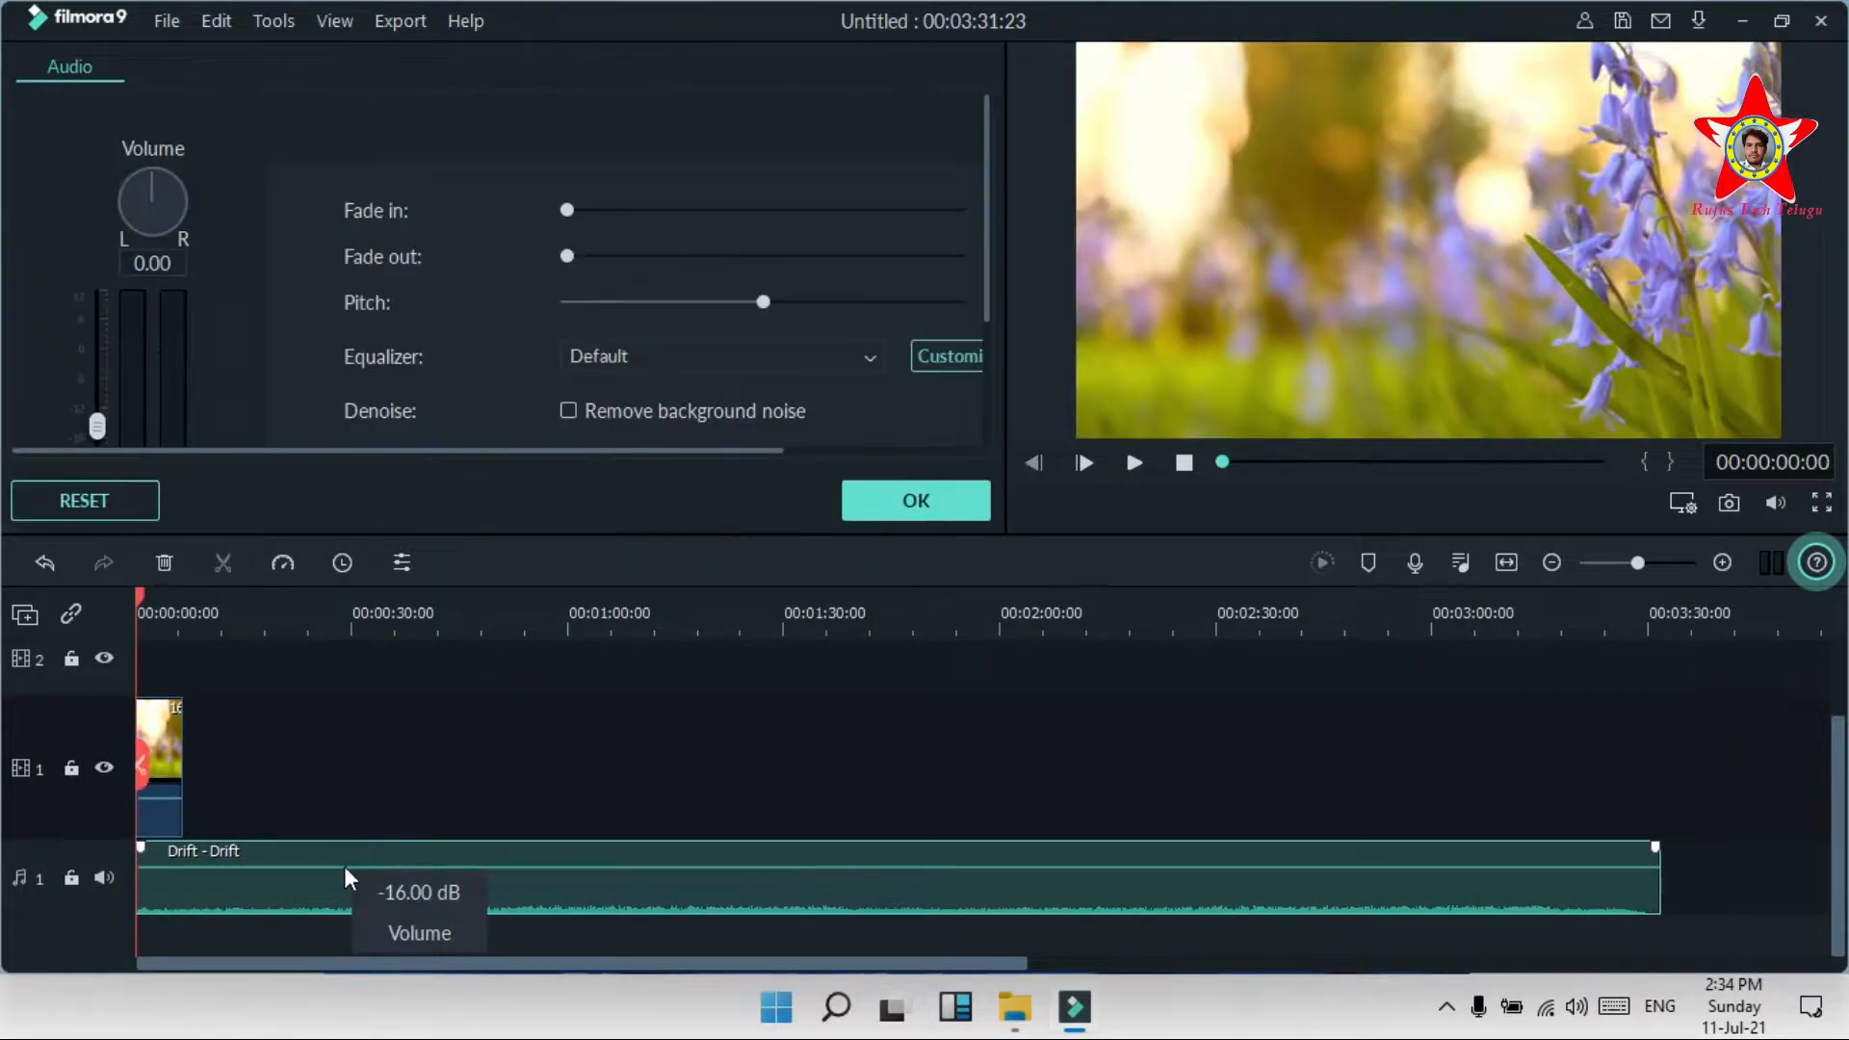
{"action": "left_click", "coordinate": [883, 508]}
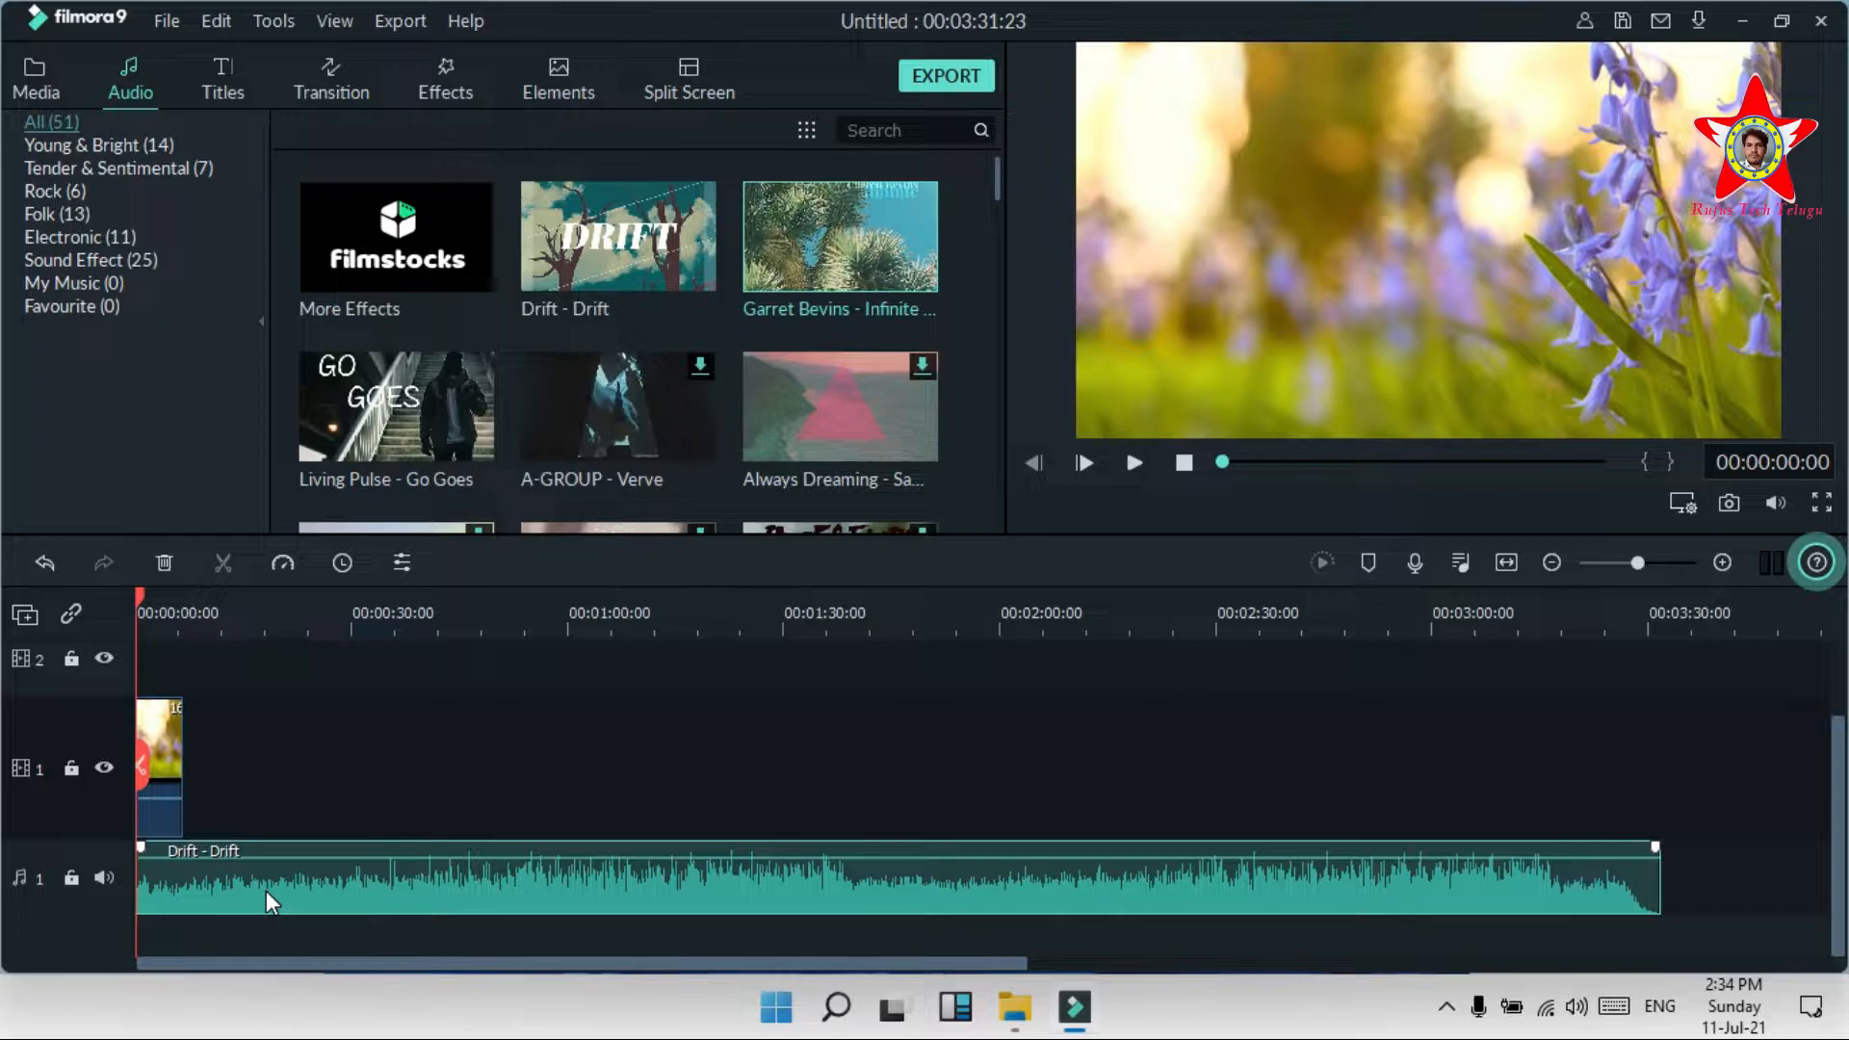
Step: Play the timeline from the start, lower the Drift - Drift clip's volume to near its minimum during playback, and pause at about 16 seconds
{"action": "key", "text": "space"}
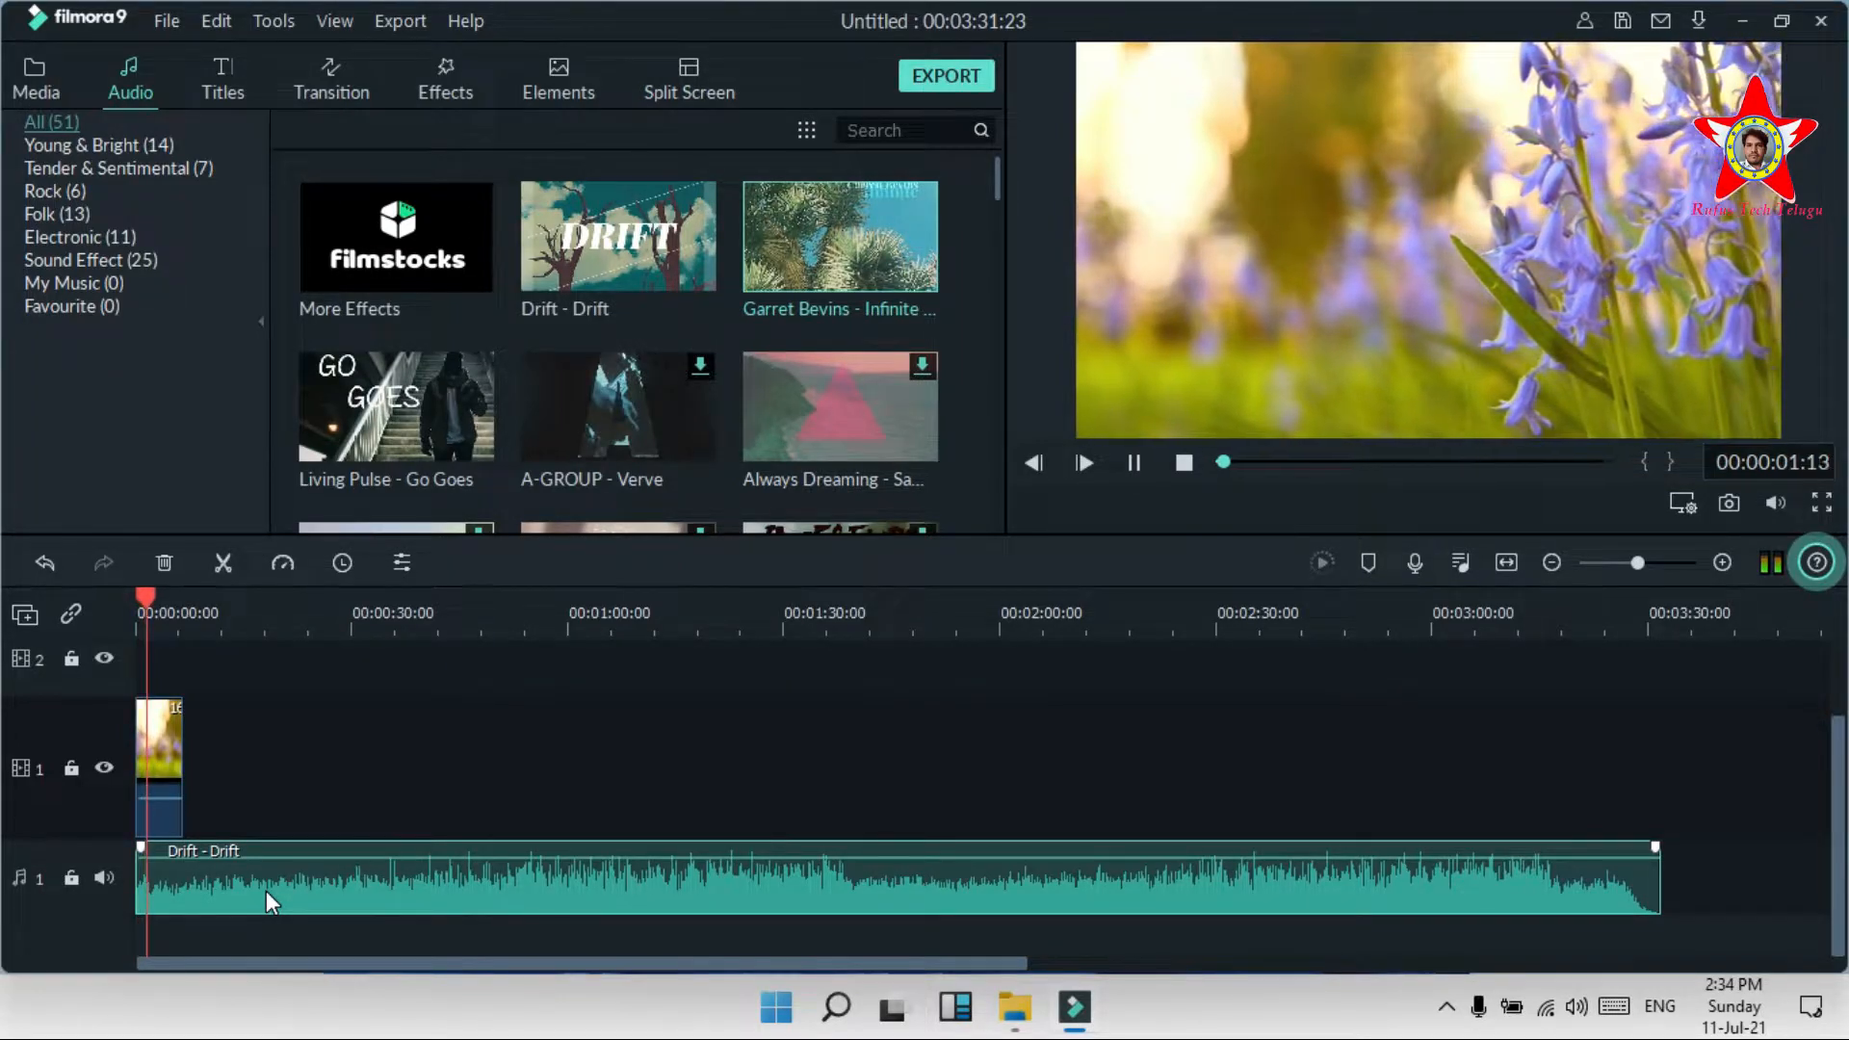
{"action": "mouse_move", "coordinate": [248, 856]}
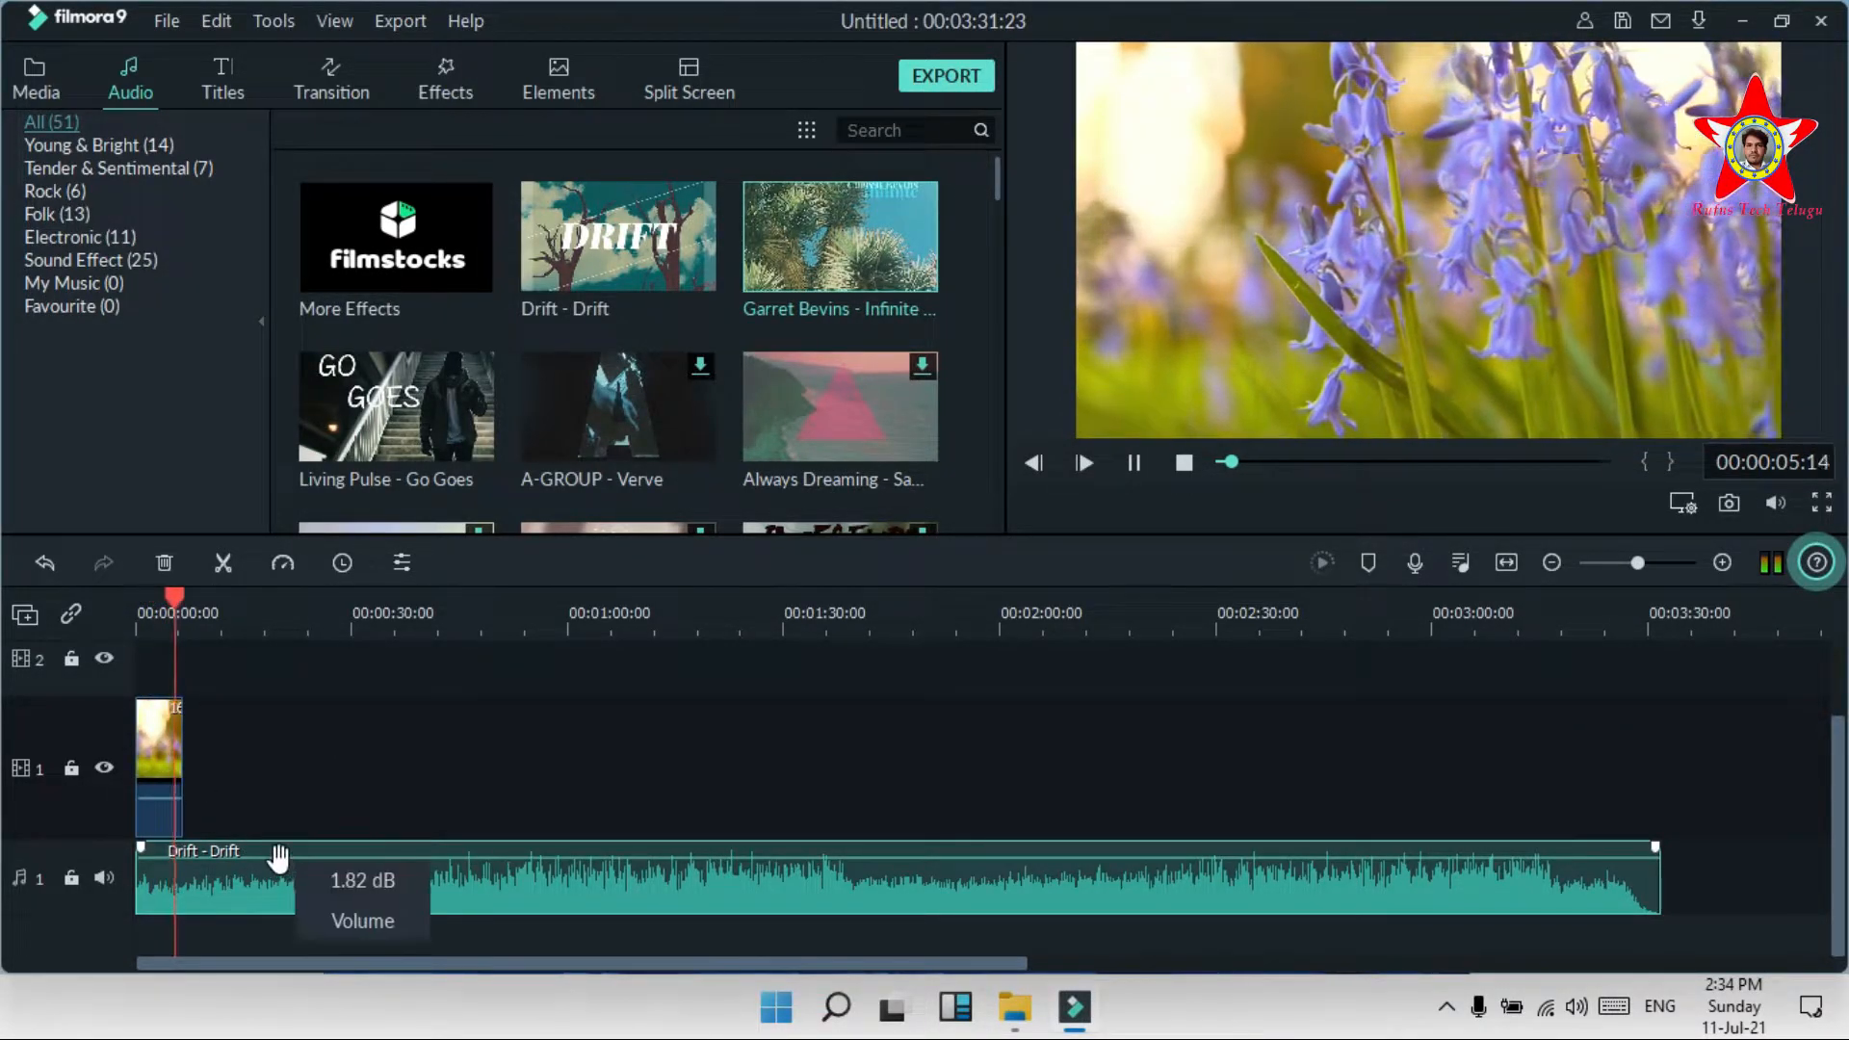
{"action": "left_click_drag", "start_coordinate": [276, 857], "coordinate": [281, 909]}
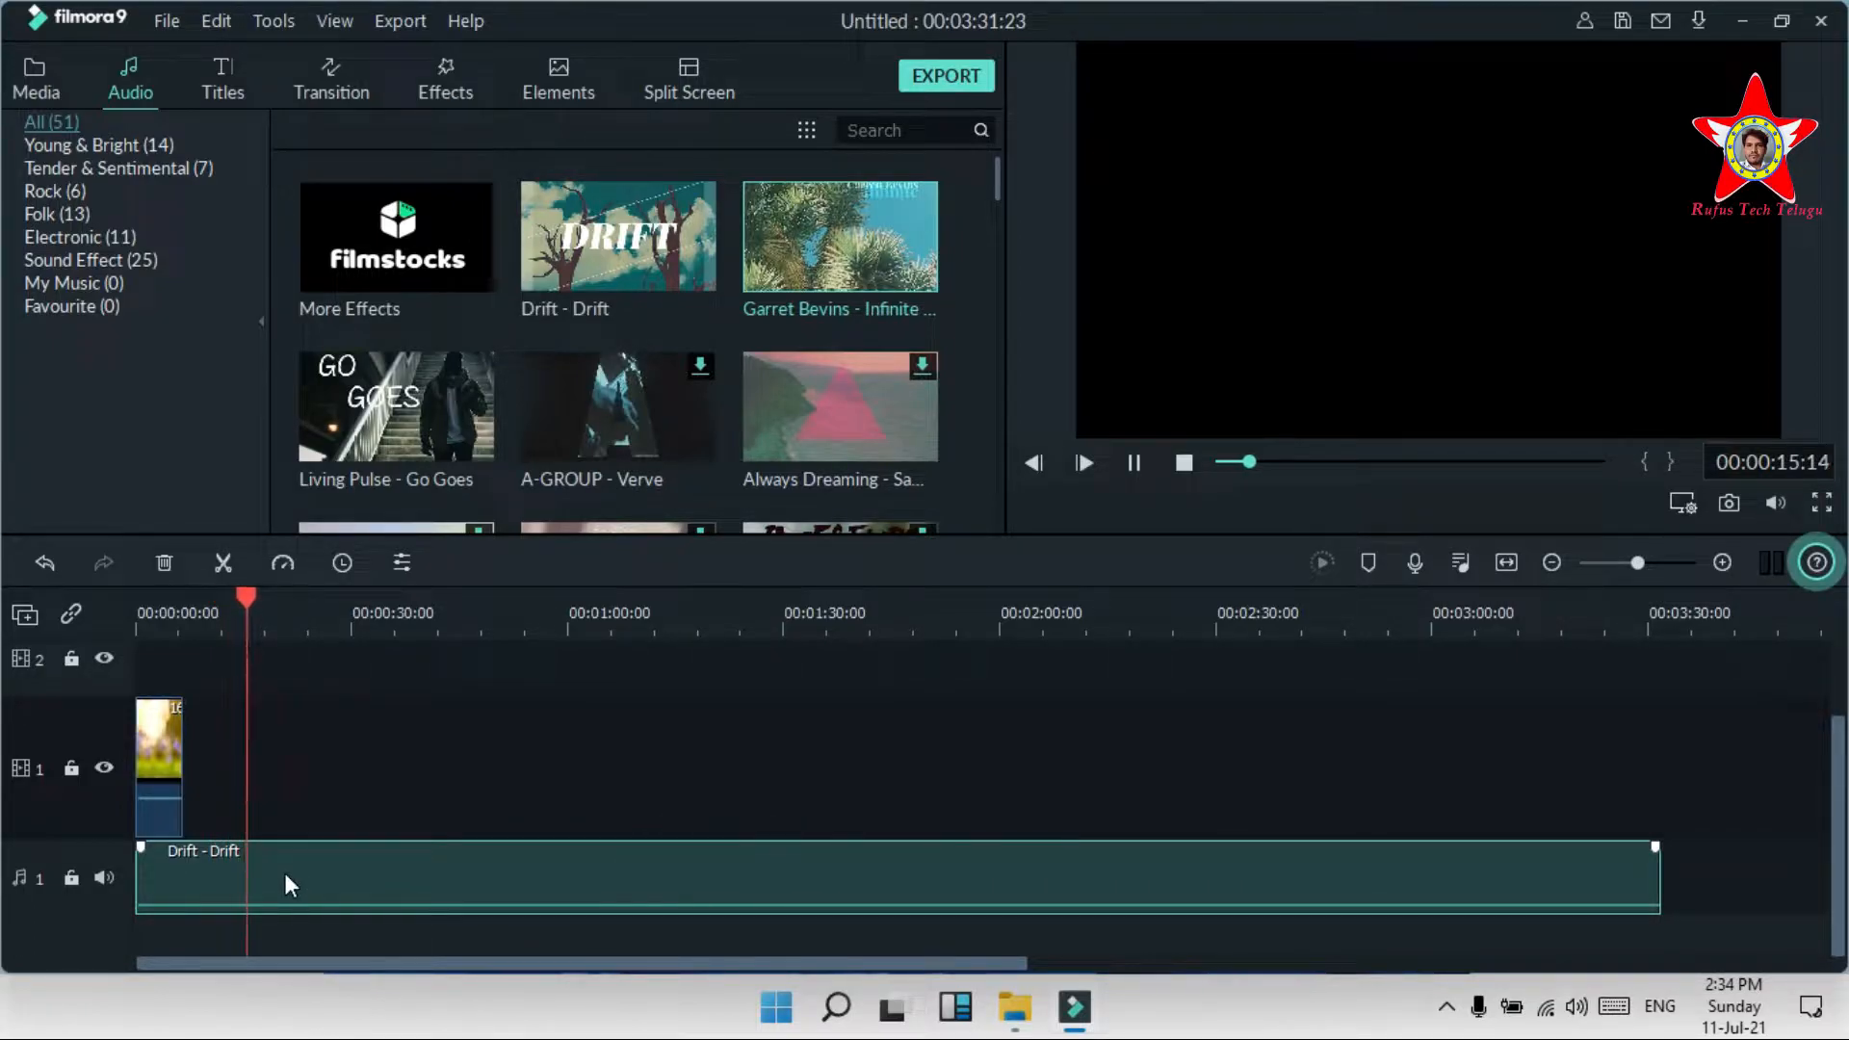
{"action": "key", "text": "space"}
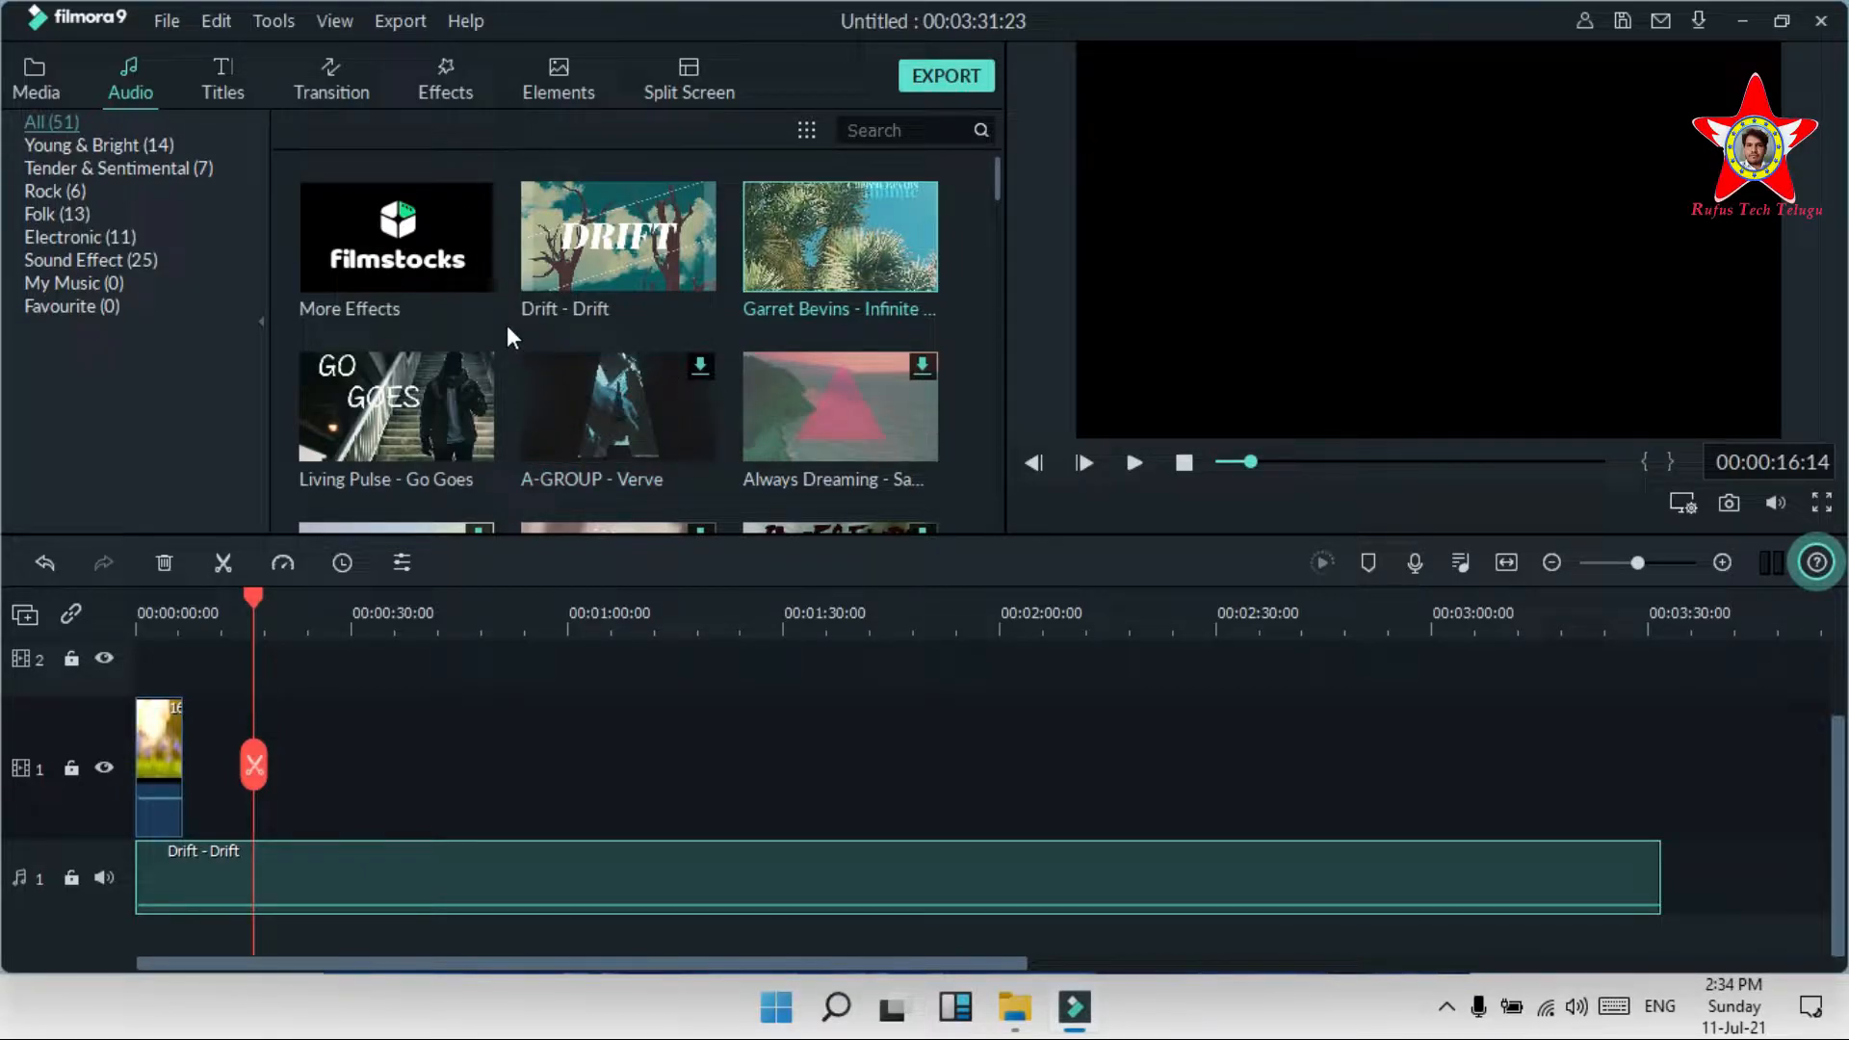
{"action": "left_click", "coordinate": [33, 67]}
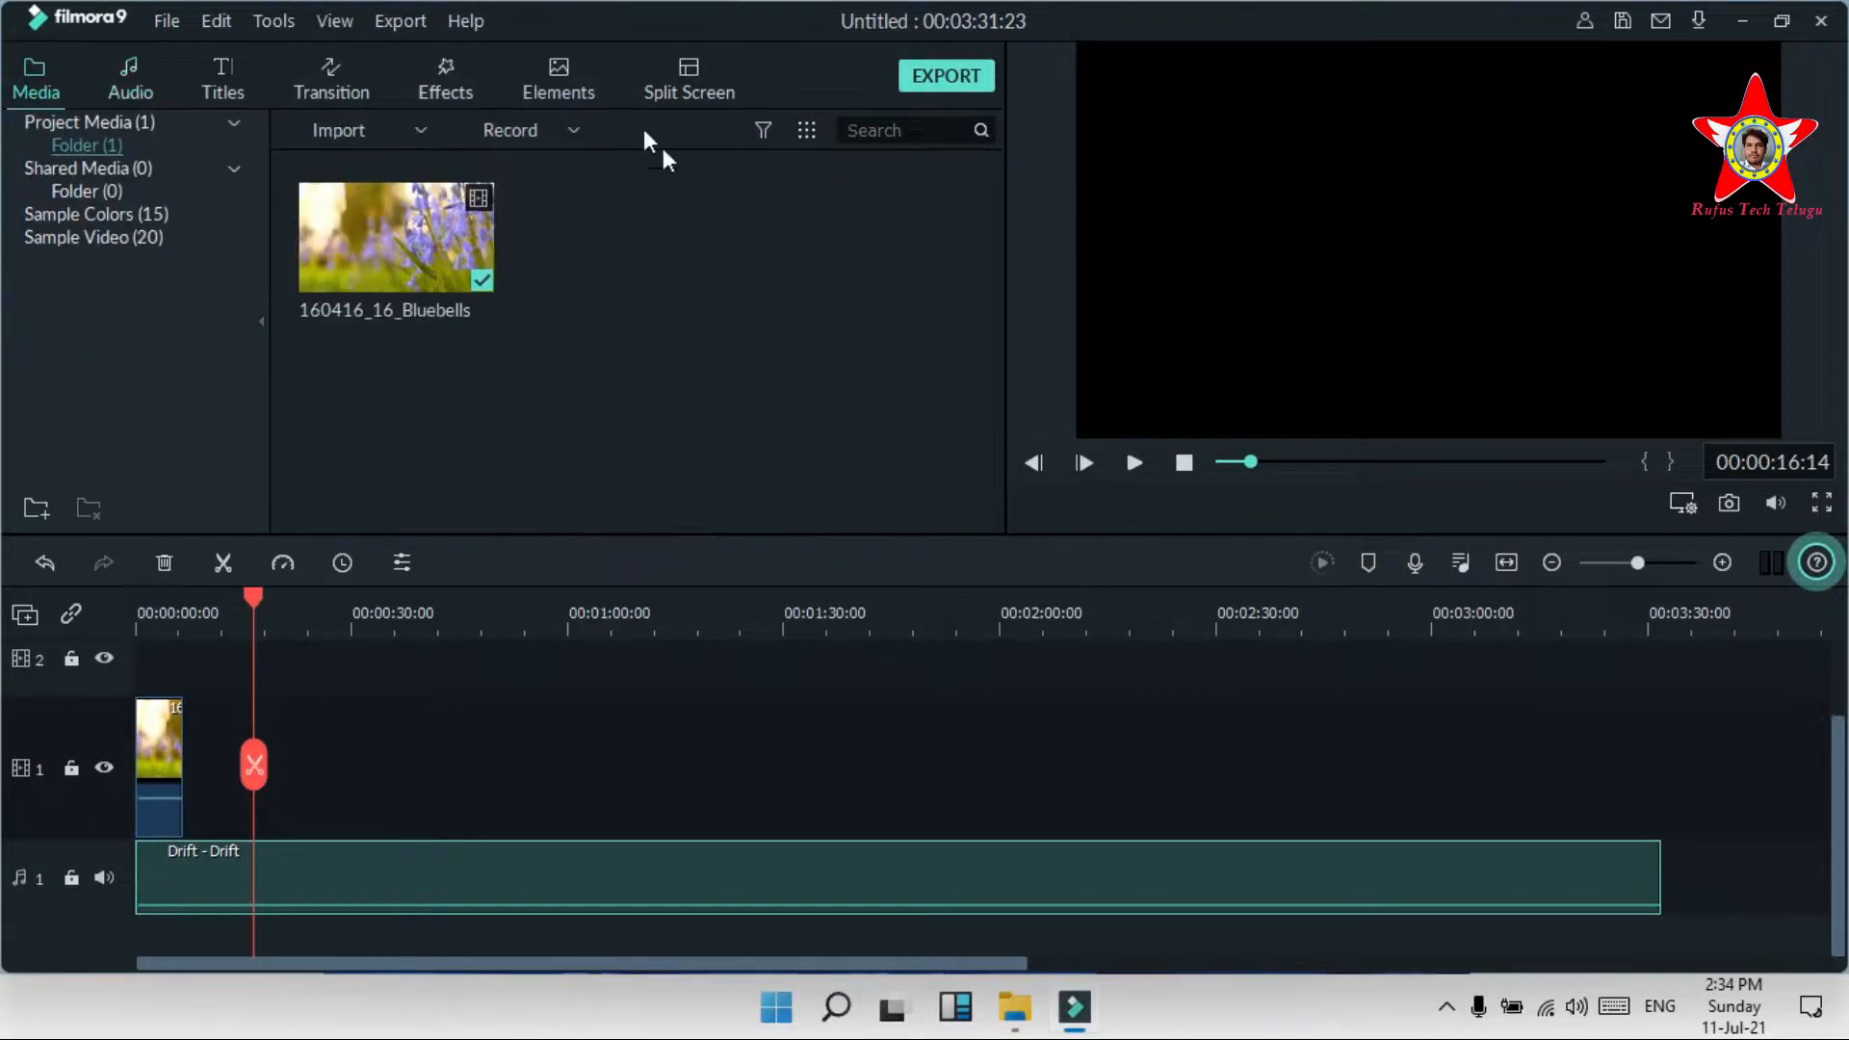
{"action": "right_click", "coordinate": [625, 285]}
{"action": "left_click", "coordinate": [670, 299]}
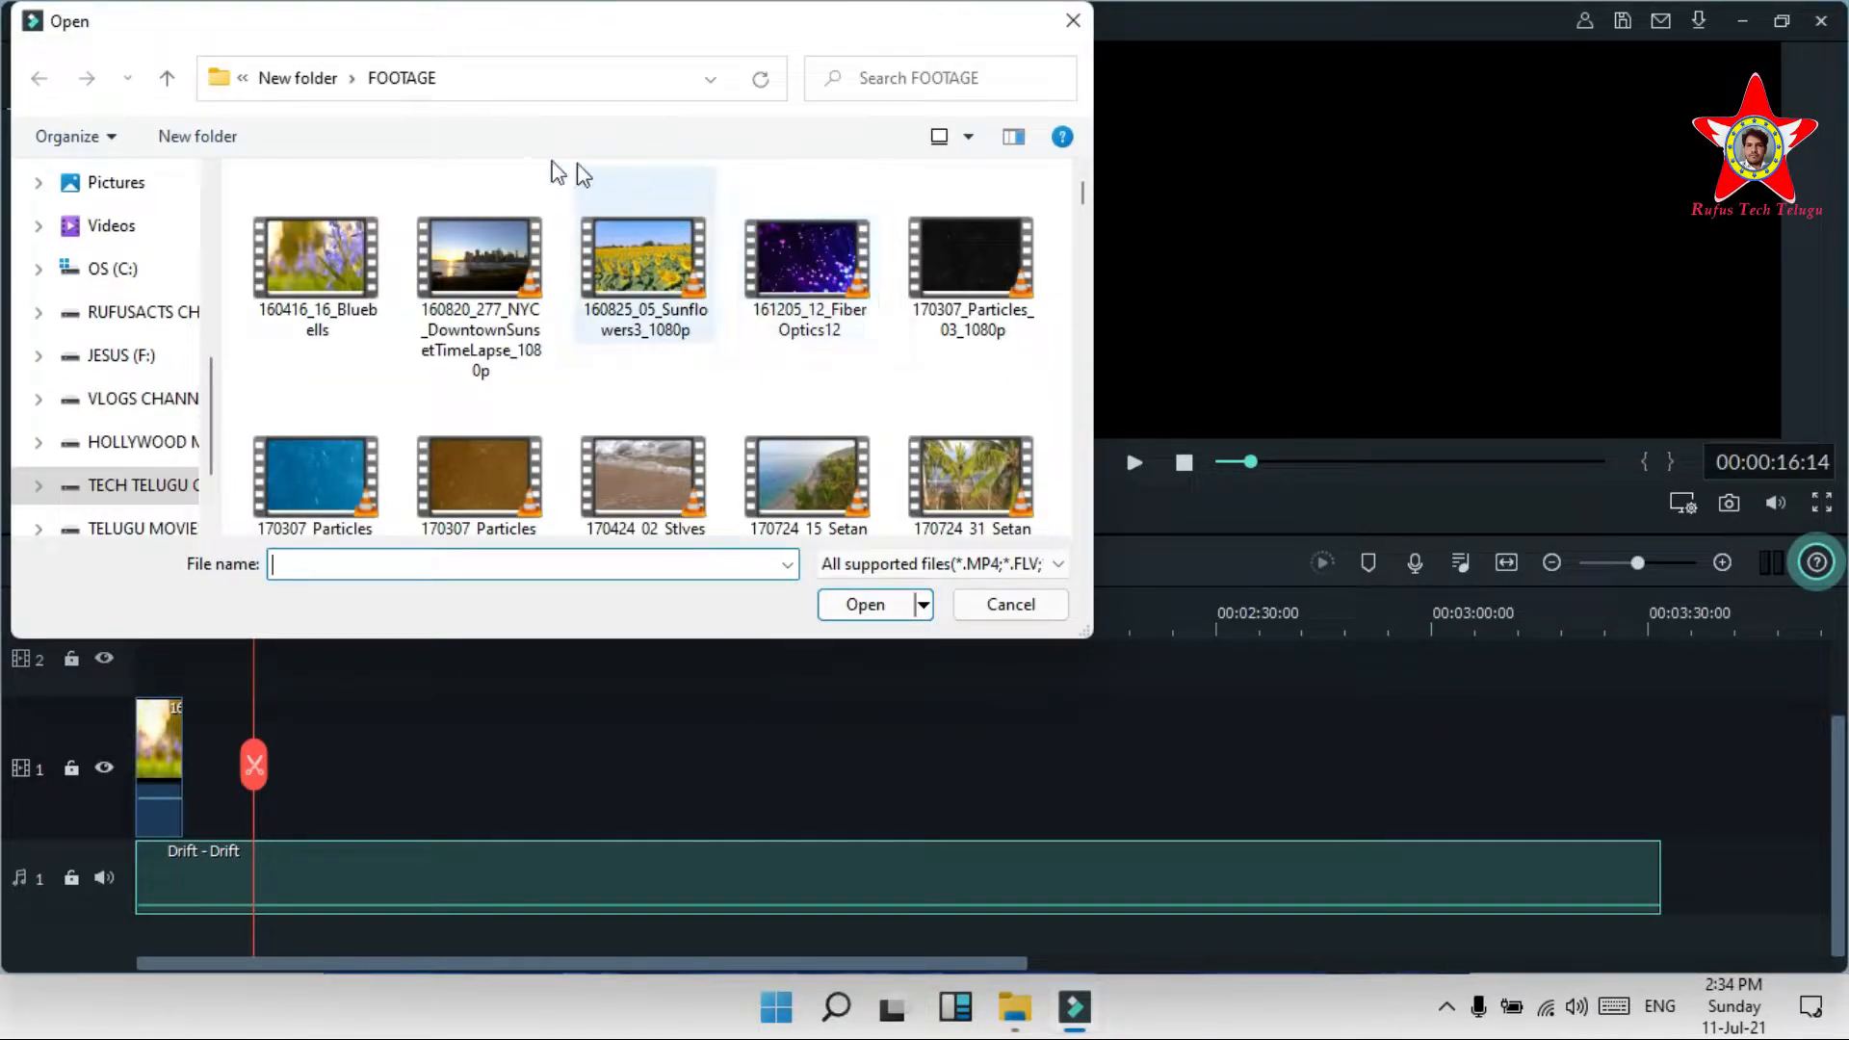
{"action": "left_click", "coordinate": [1085, 23]}
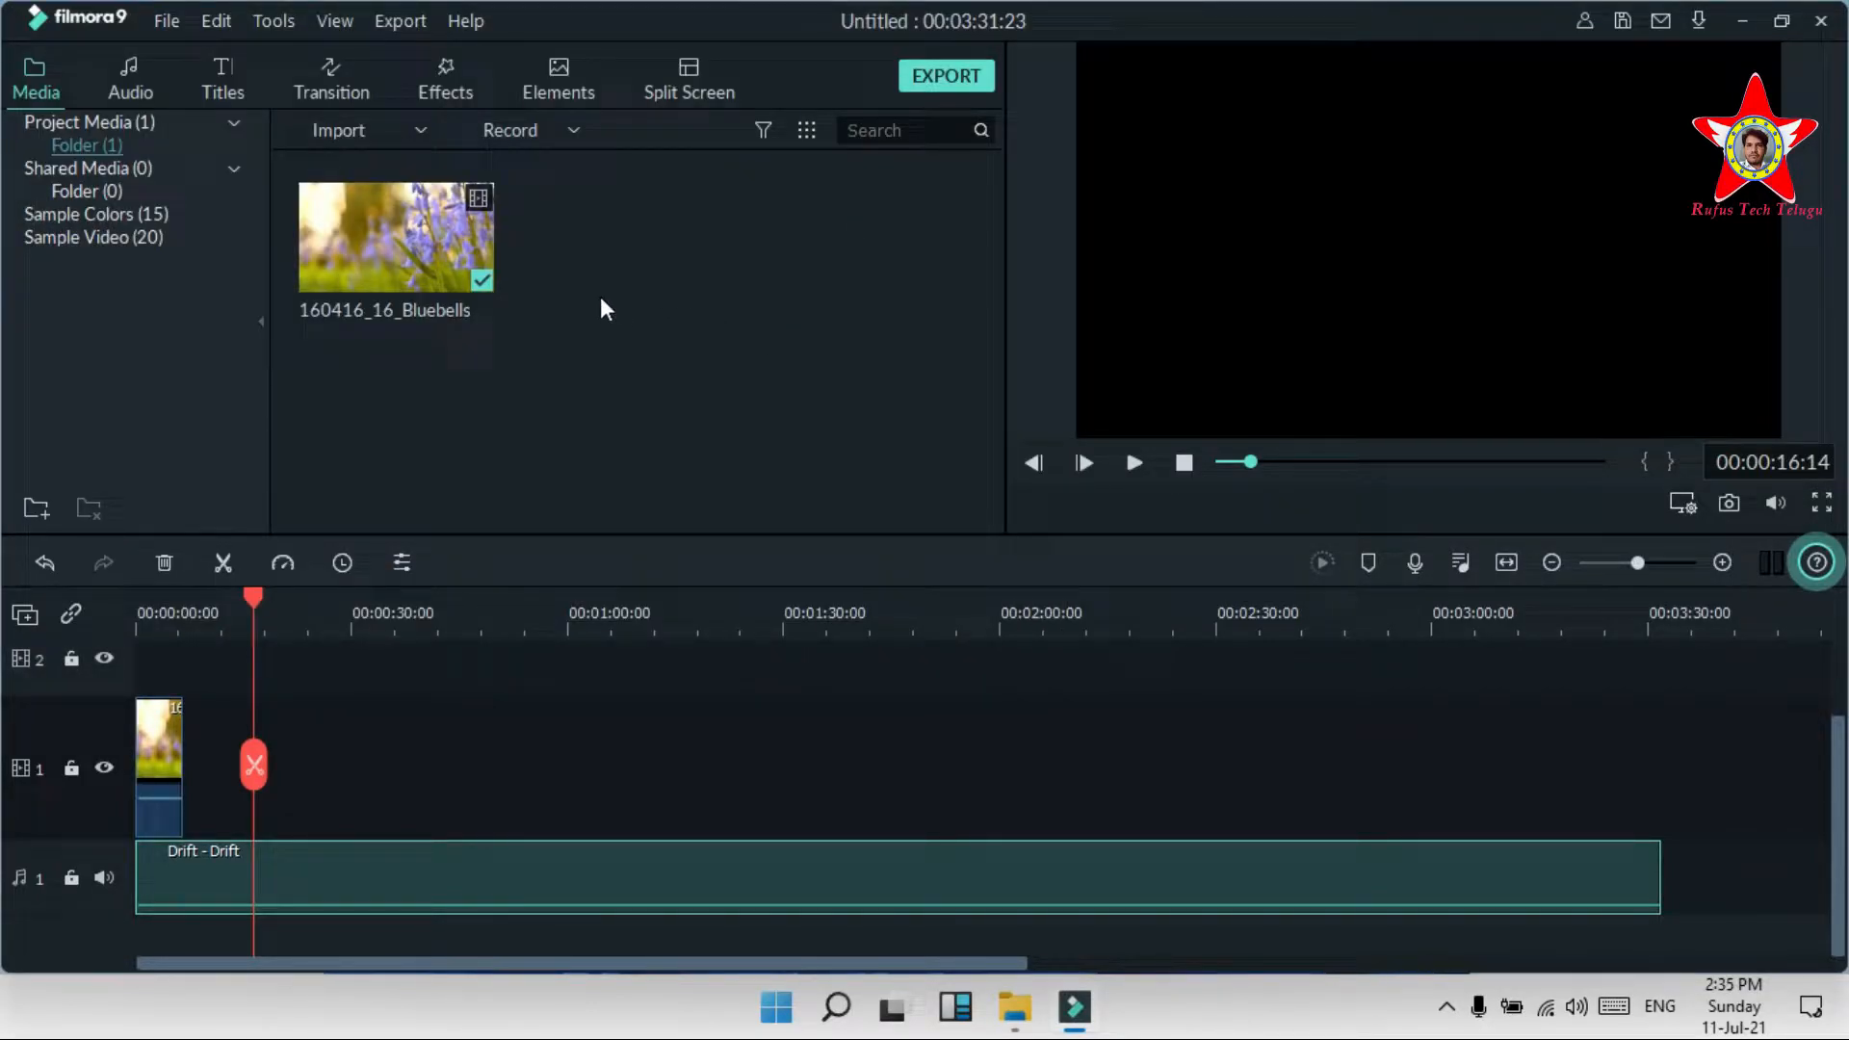
{"action": "left_click", "coordinate": [141, 91]}
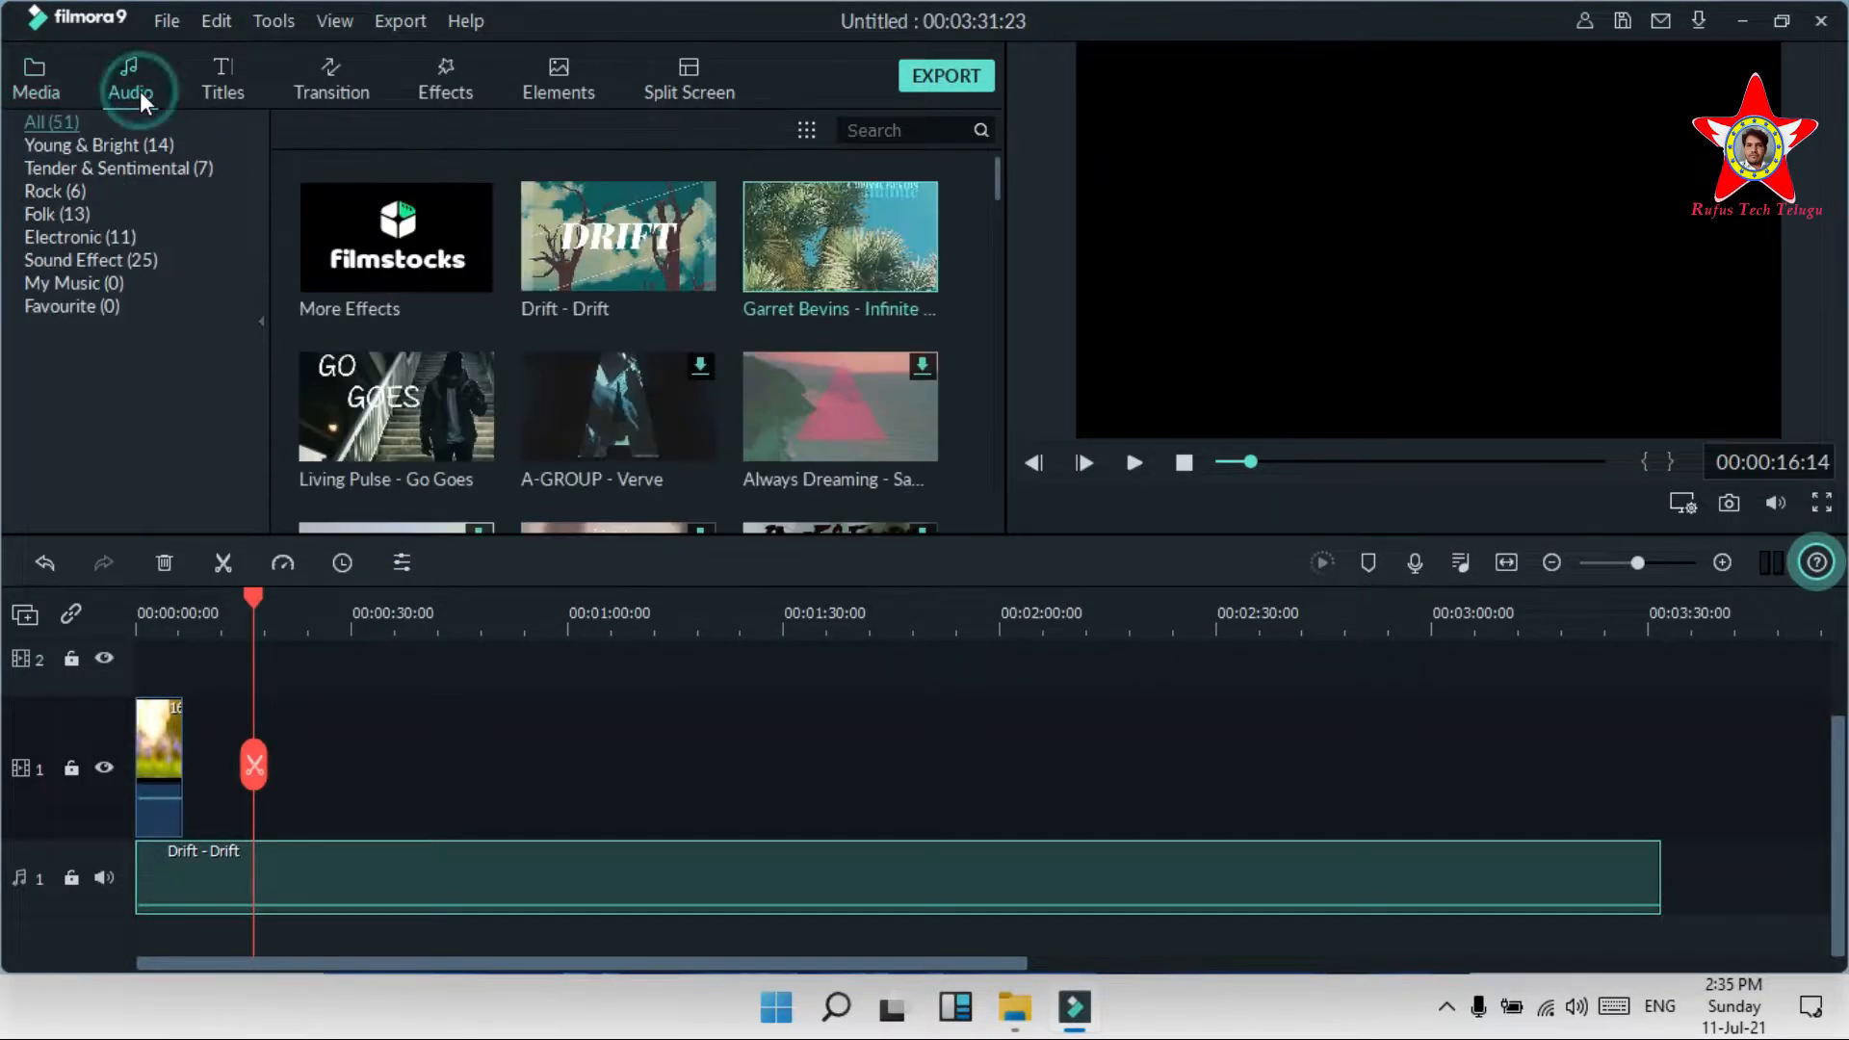
Step: Add the New LowerThirds 10 title at the start of video track 2 and play the timeline from the beginning
{"action": "left_click", "coordinate": [234, 89]}
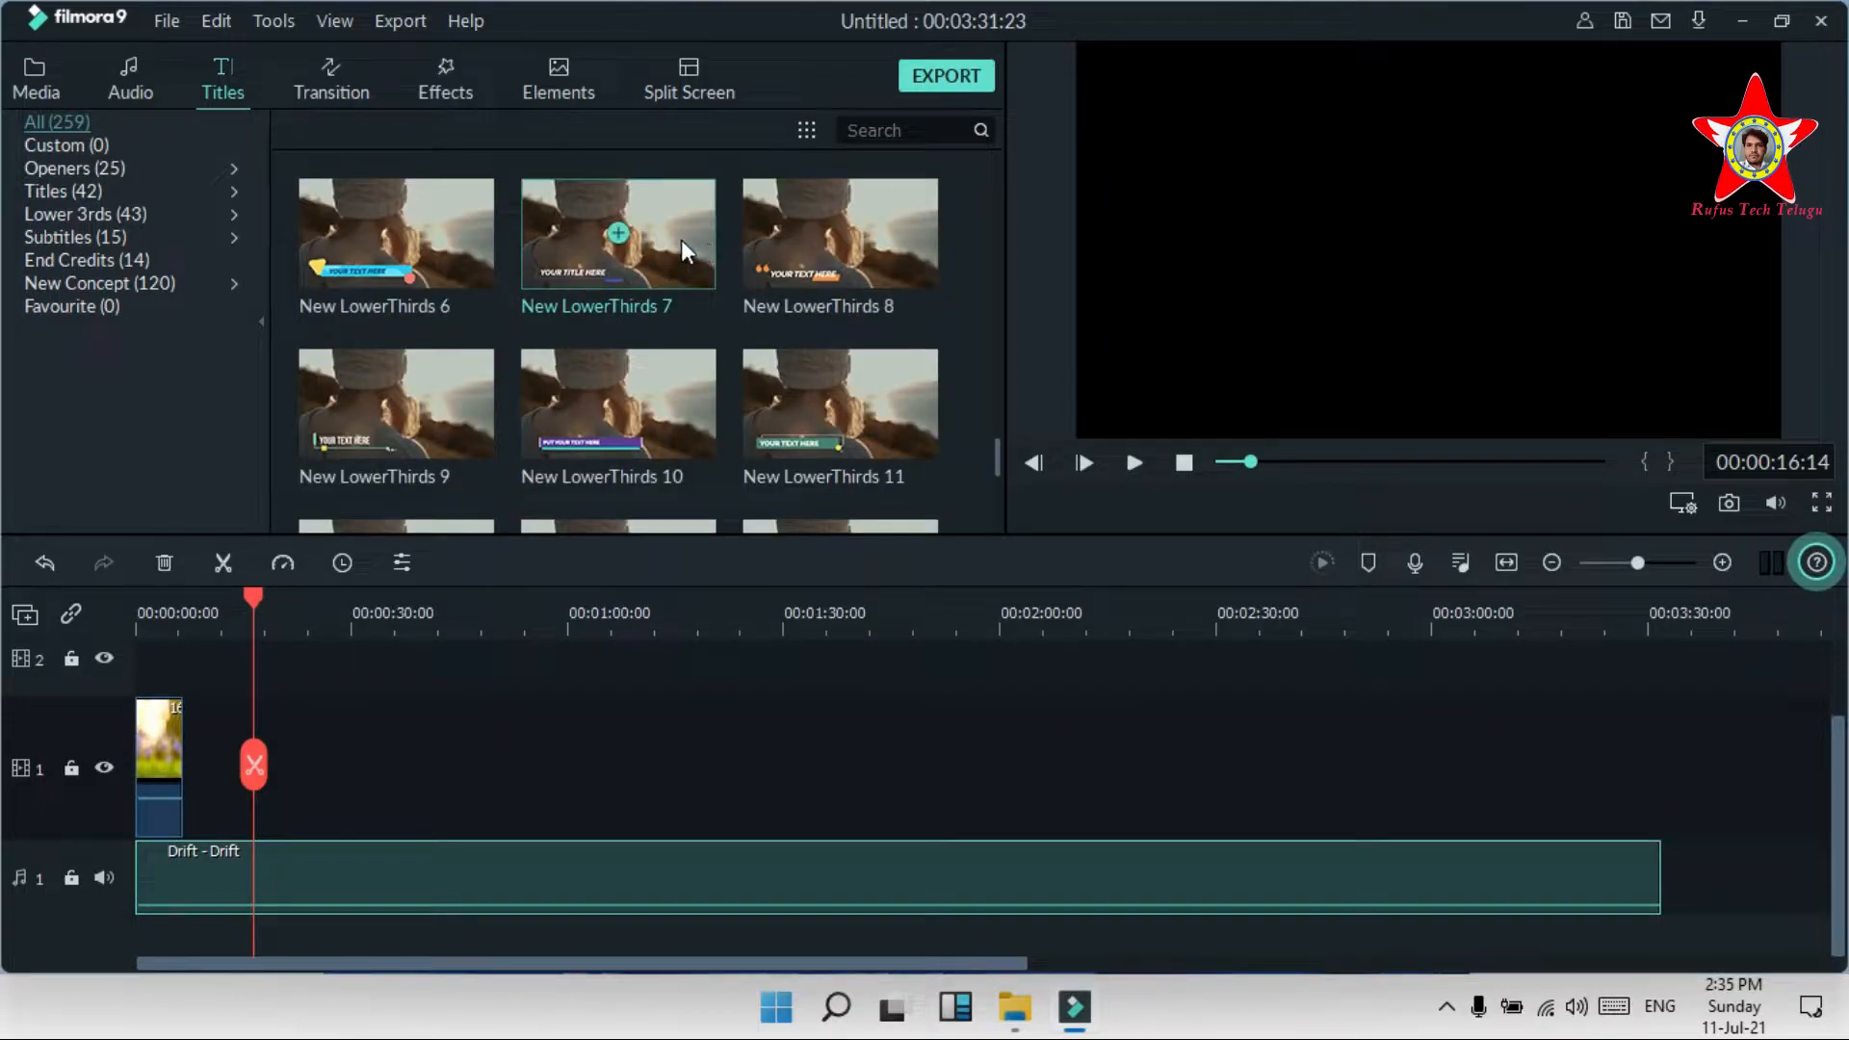
{"action": "left_click_drag", "start_coordinate": [621, 416], "coordinate": [138, 661]}
{"action": "left_click", "coordinate": [146, 612]}
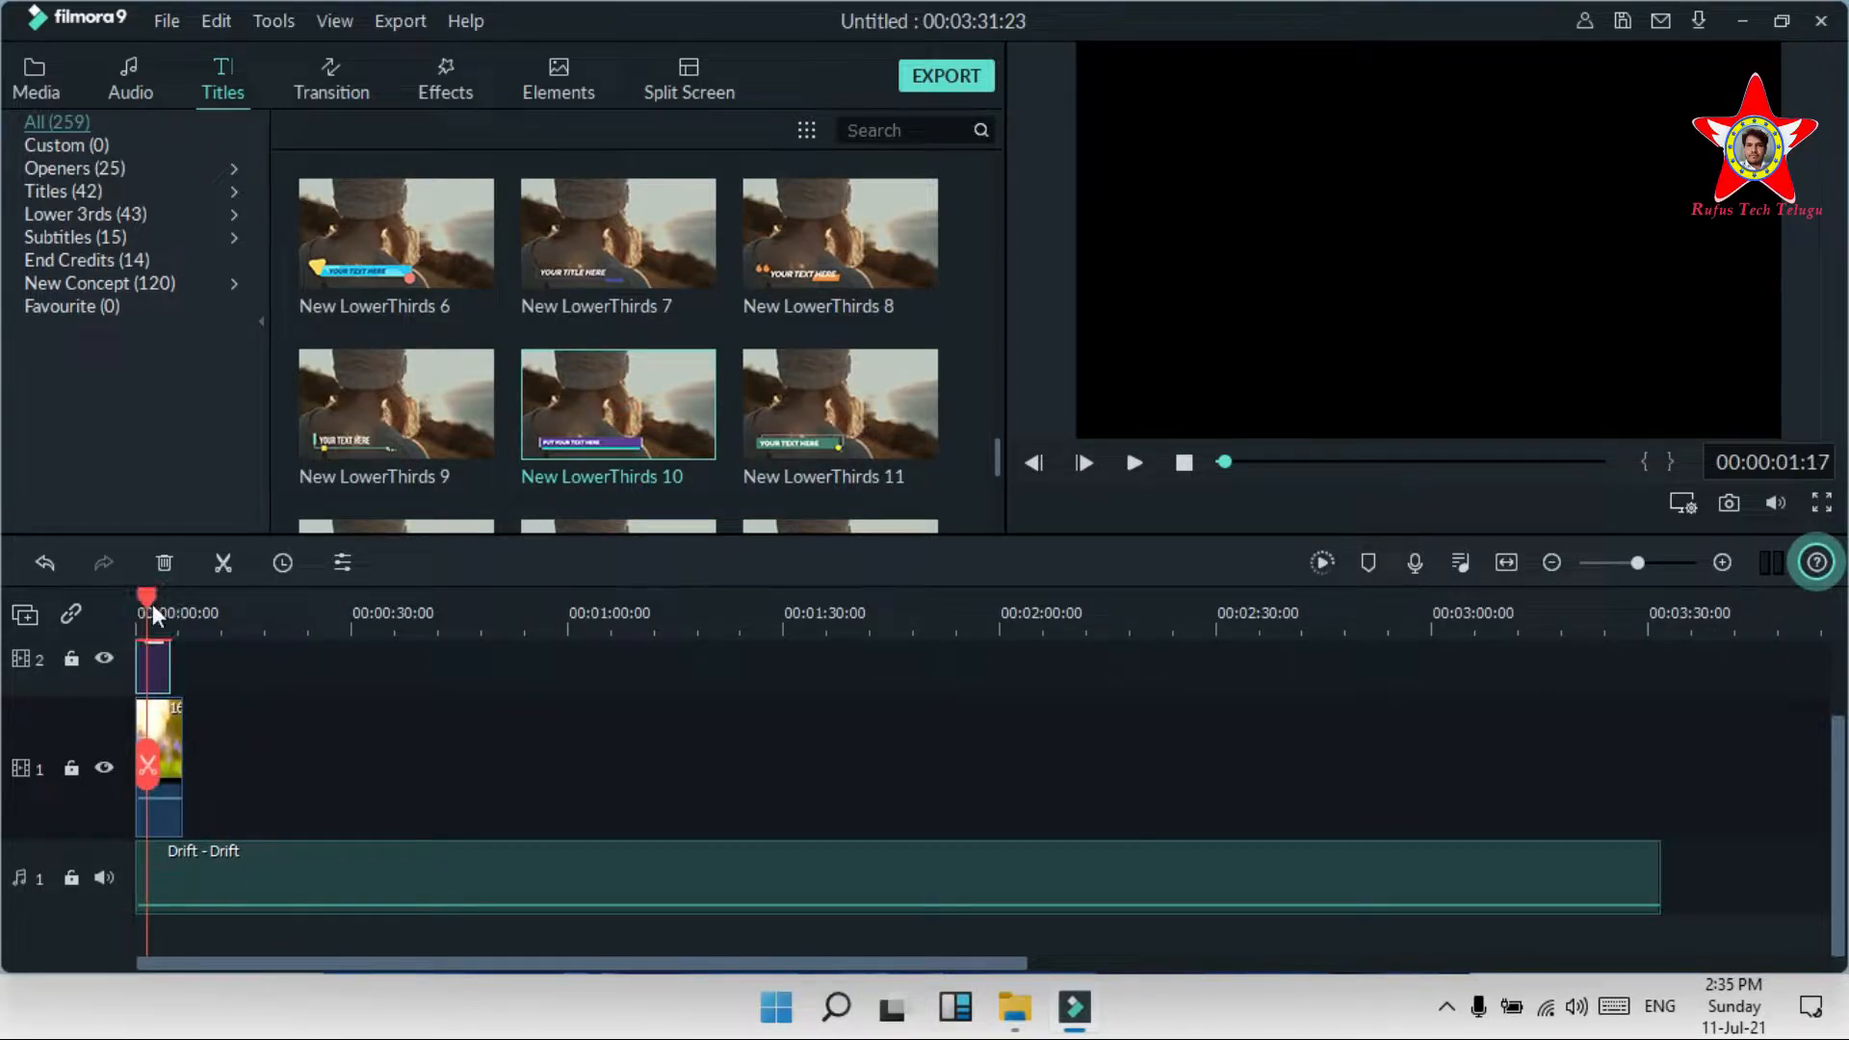
{"action": "left_click_drag", "start_coordinate": [146, 595], "coordinate": [105, 595]}
{"action": "key", "text": "space"}
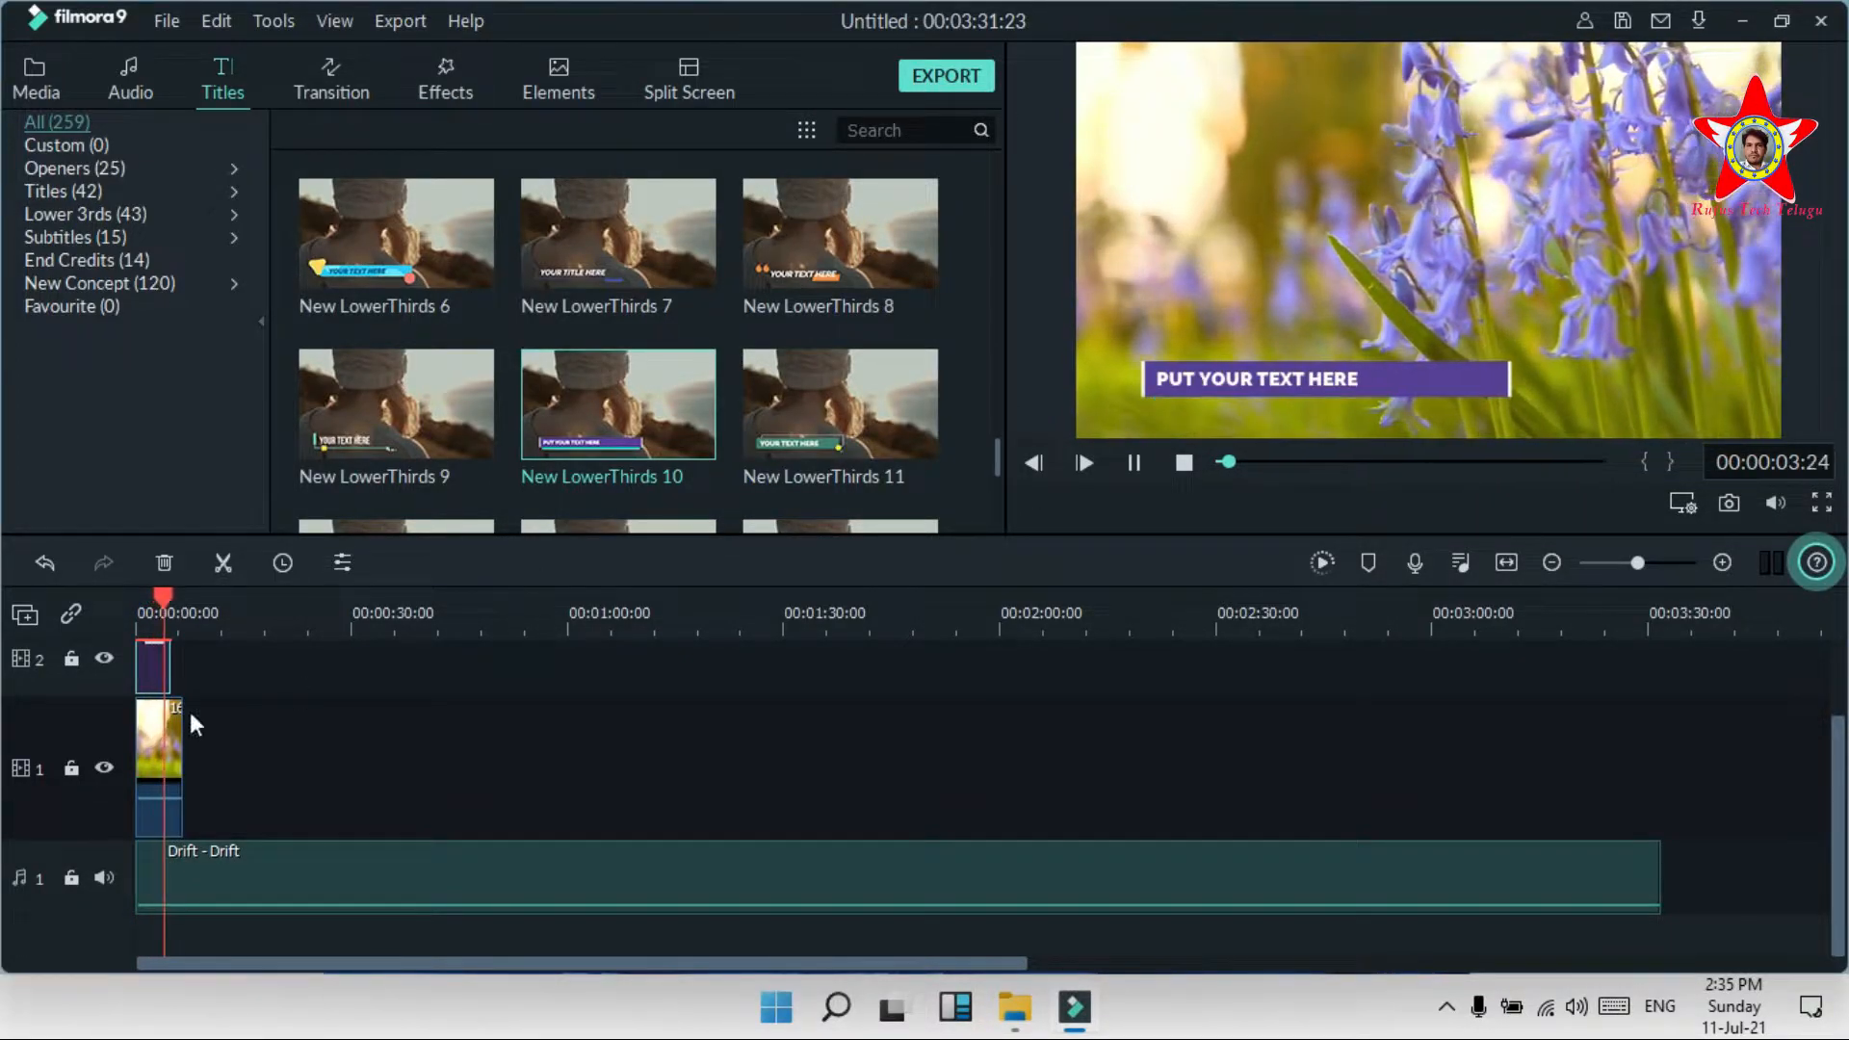
{"action": "right_click", "coordinate": [147, 662]}
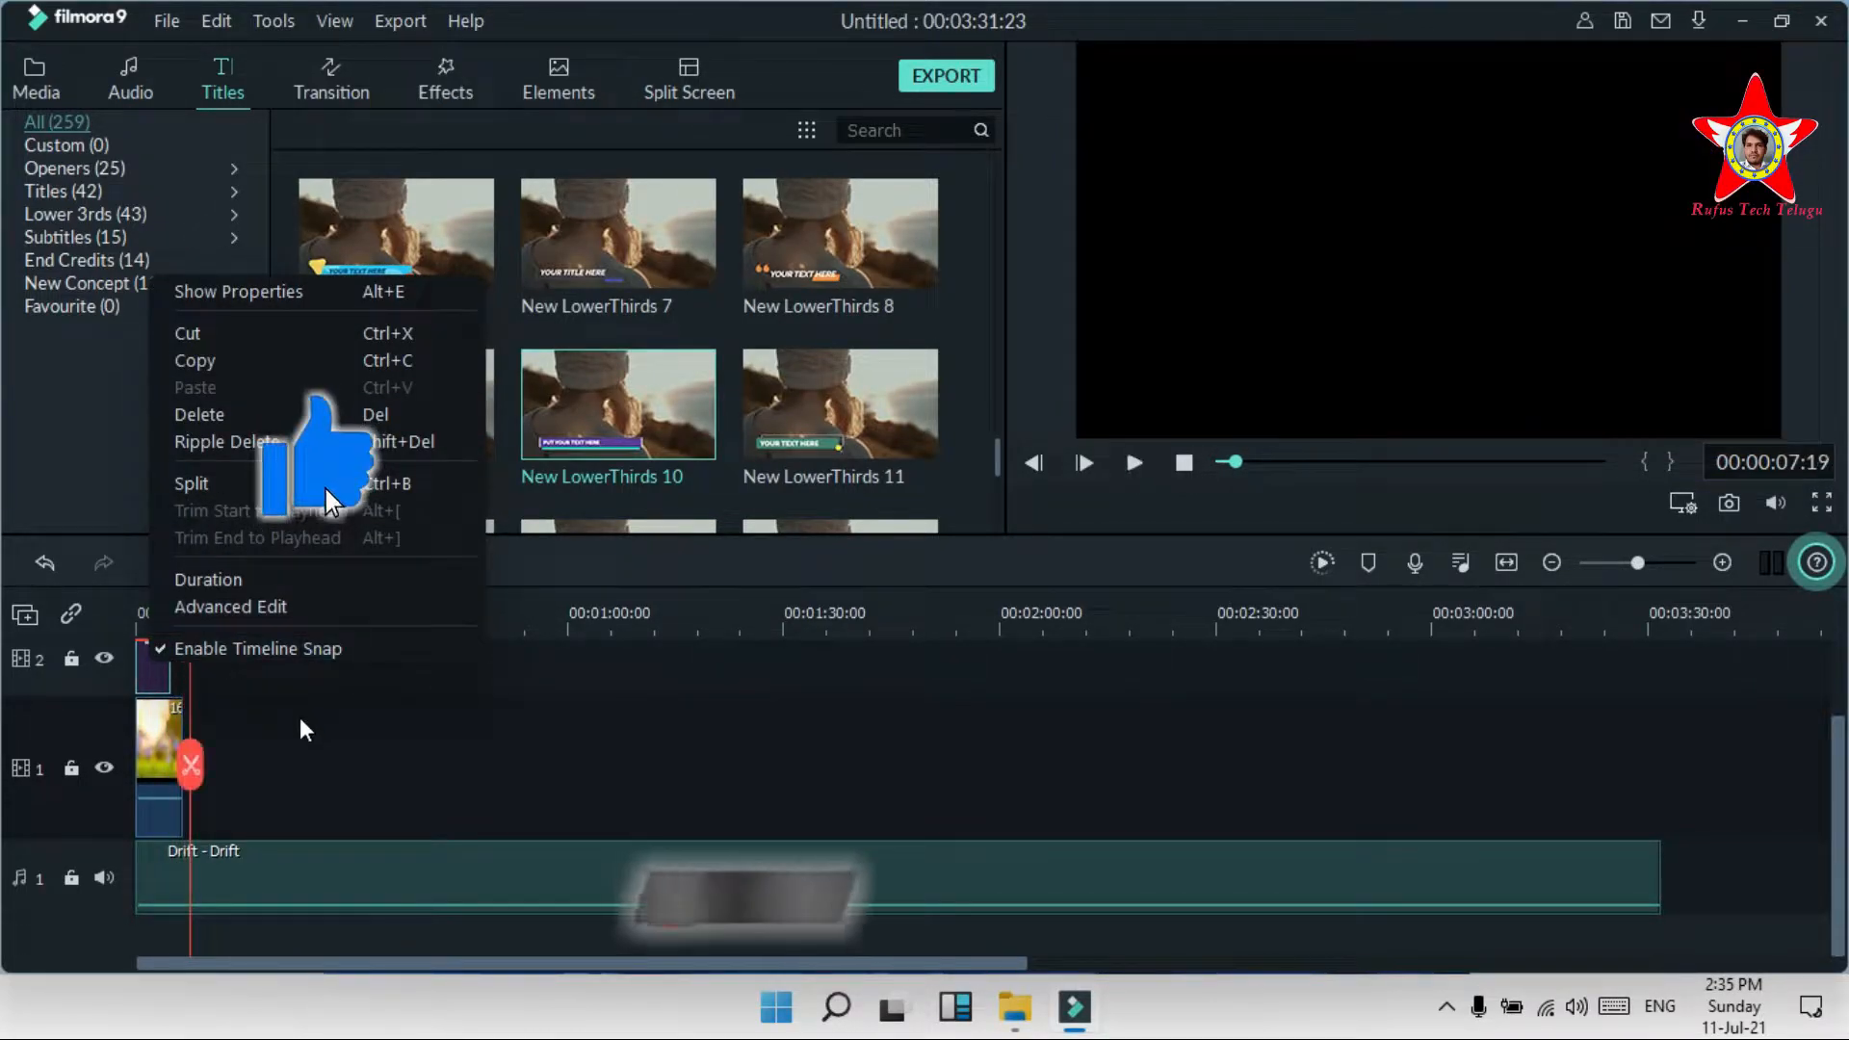
{"action": "left_click", "coordinate": [413, 681]}
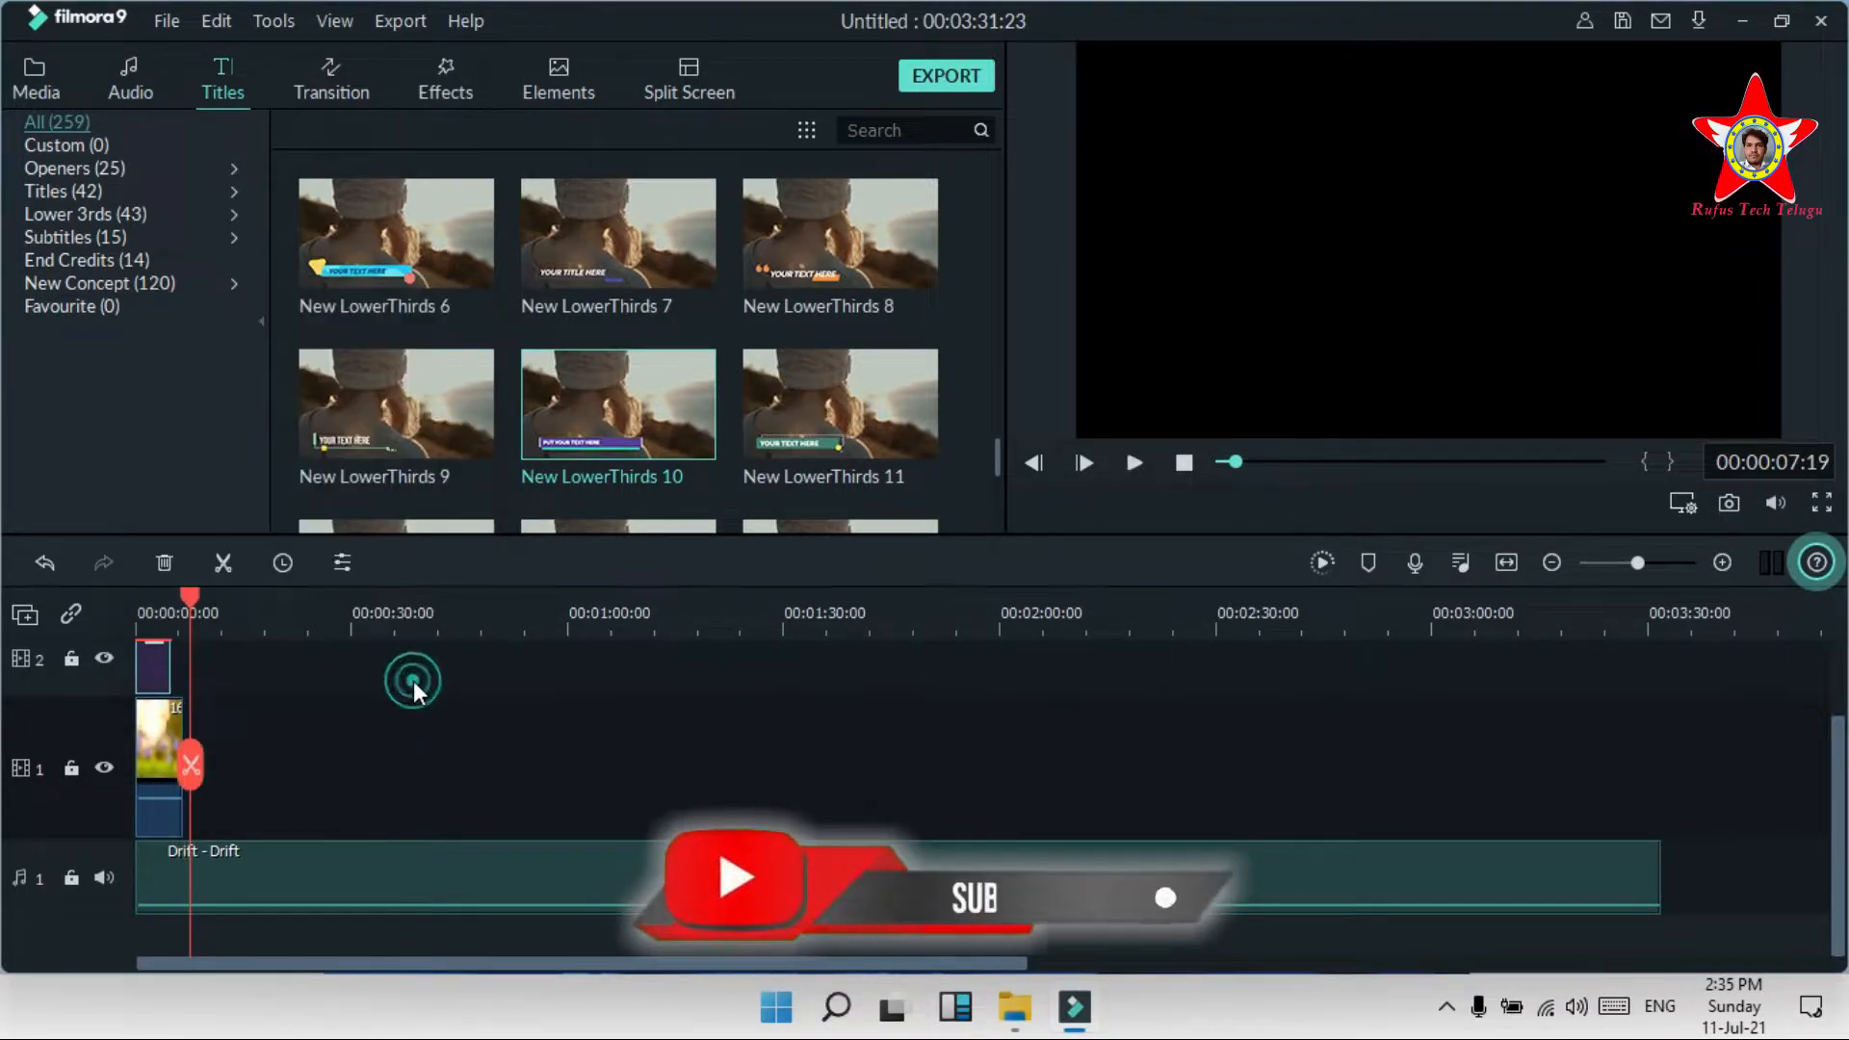
Step: Browse the complete transition library, including the Plain Shape and Linear transitions
{"action": "left_click", "coordinate": [332, 69]}
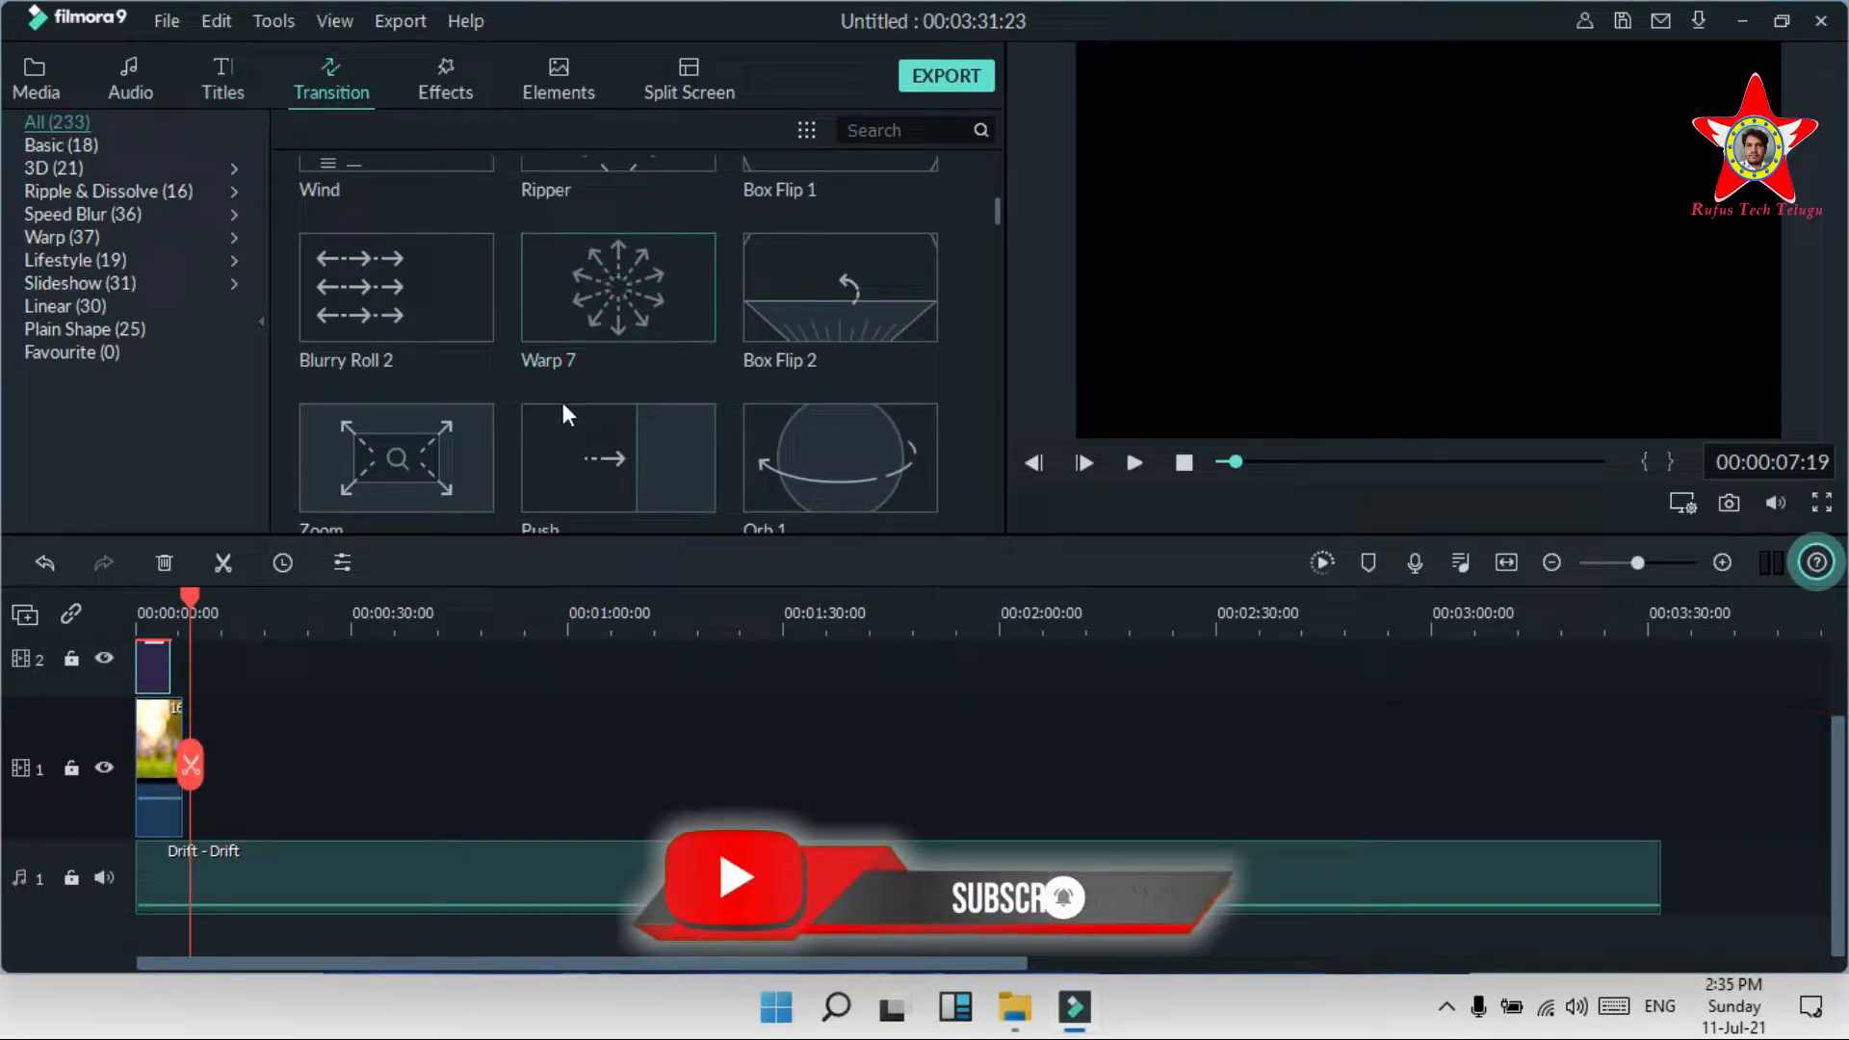
{"action": "scroll", "coordinate": [560, 397], "scroll_direction": "down", "scroll_amount": 5}
{"action": "scroll", "coordinate": [563, 401], "scroll_direction": "down", "scroll_amount": 10}
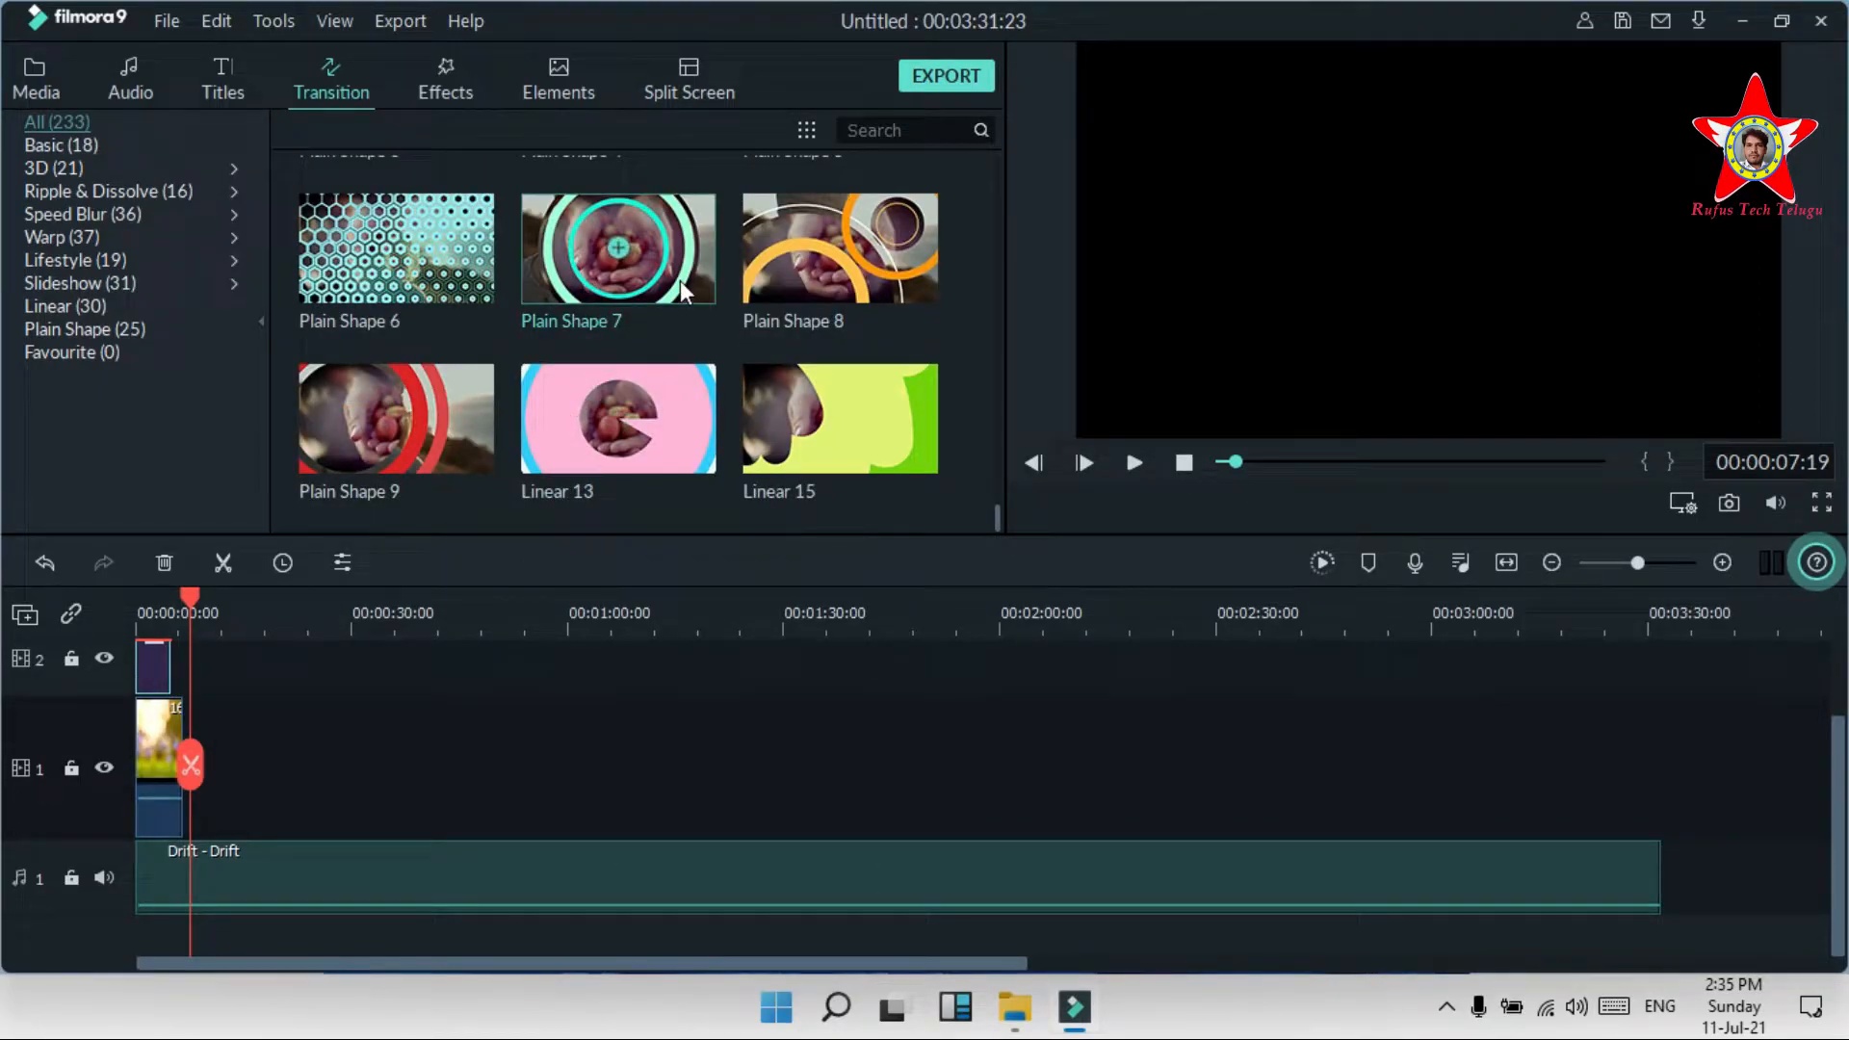
{"action": "scroll", "coordinate": [680, 280], "scroll_direction": "up", "scroll_amount": 20}
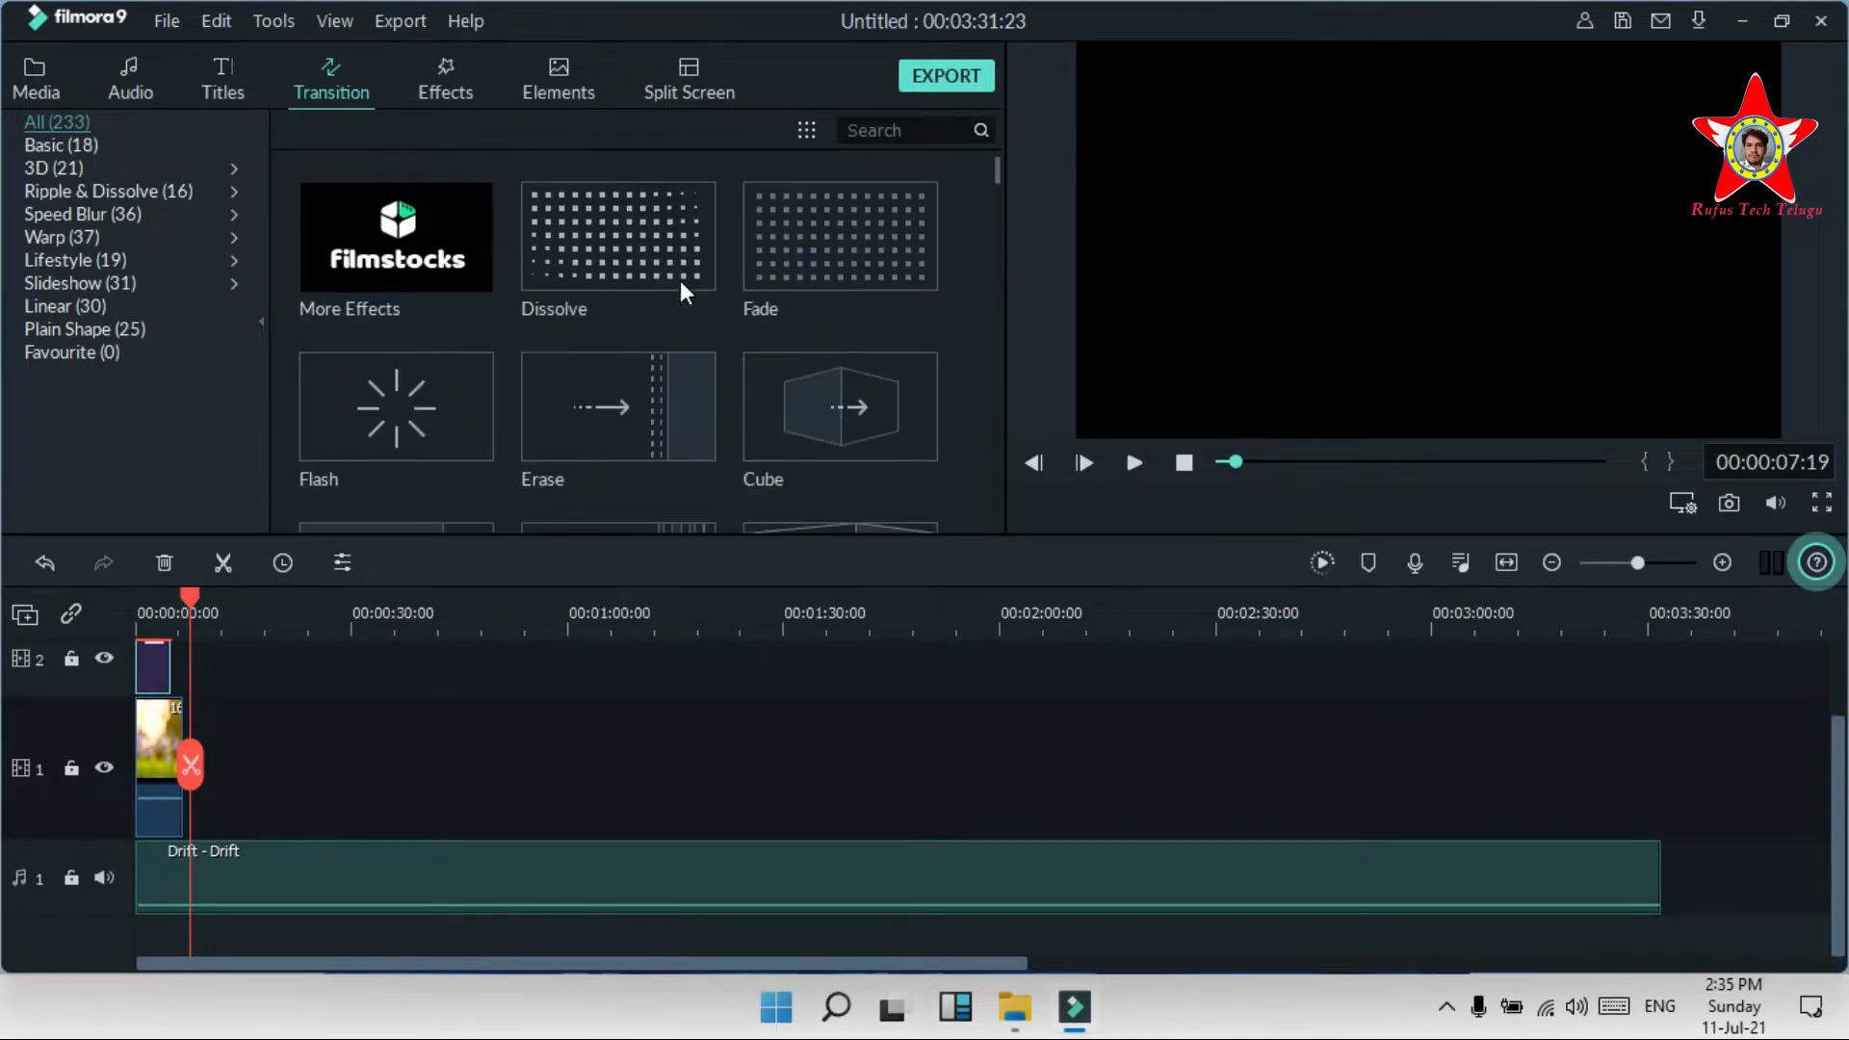
{"action": "scroll", "coordinate": [680, 280], "scroll_direction": "down", "scroll_amount": 20}
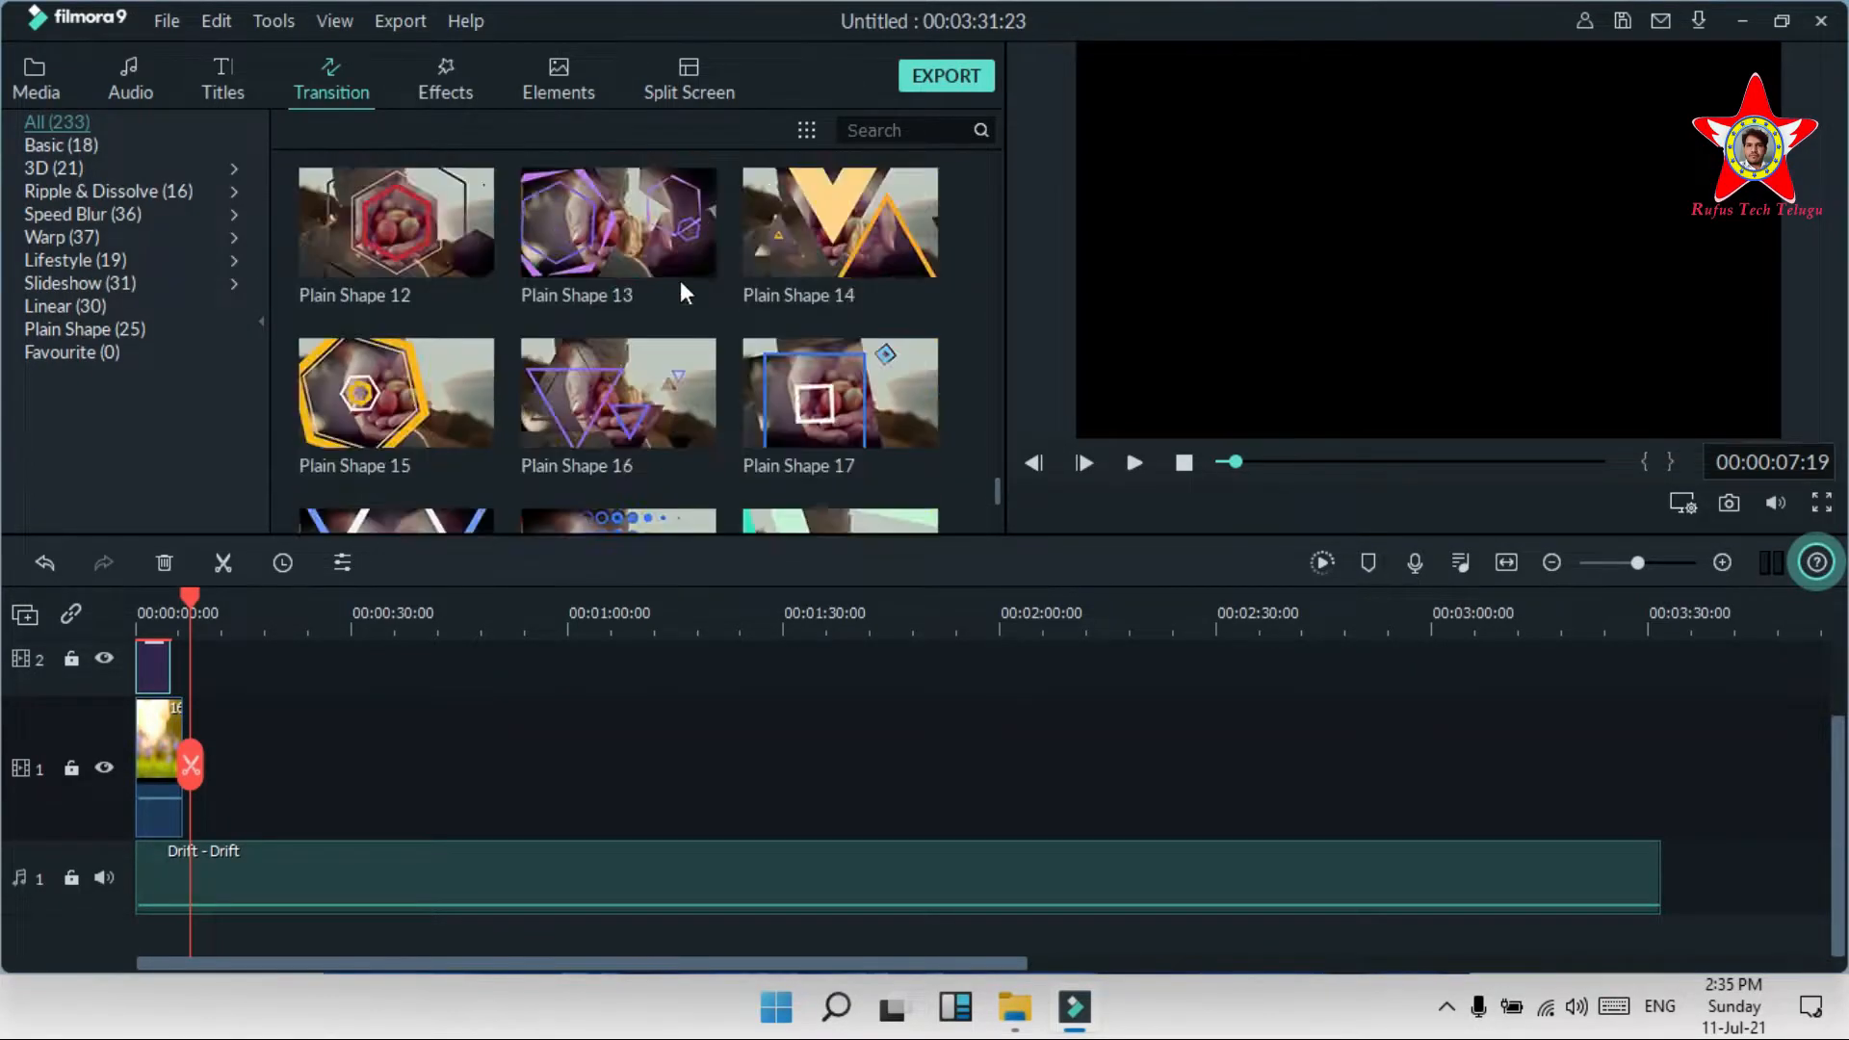
{"action": "scroll", "coordinate": [680, 280], "scroll_direction": "up", "scroll_amount": 5}
{"action": "scroll", "coordinate": [593, 268], "scroll_direction": "down", "scroll_amount": 1}
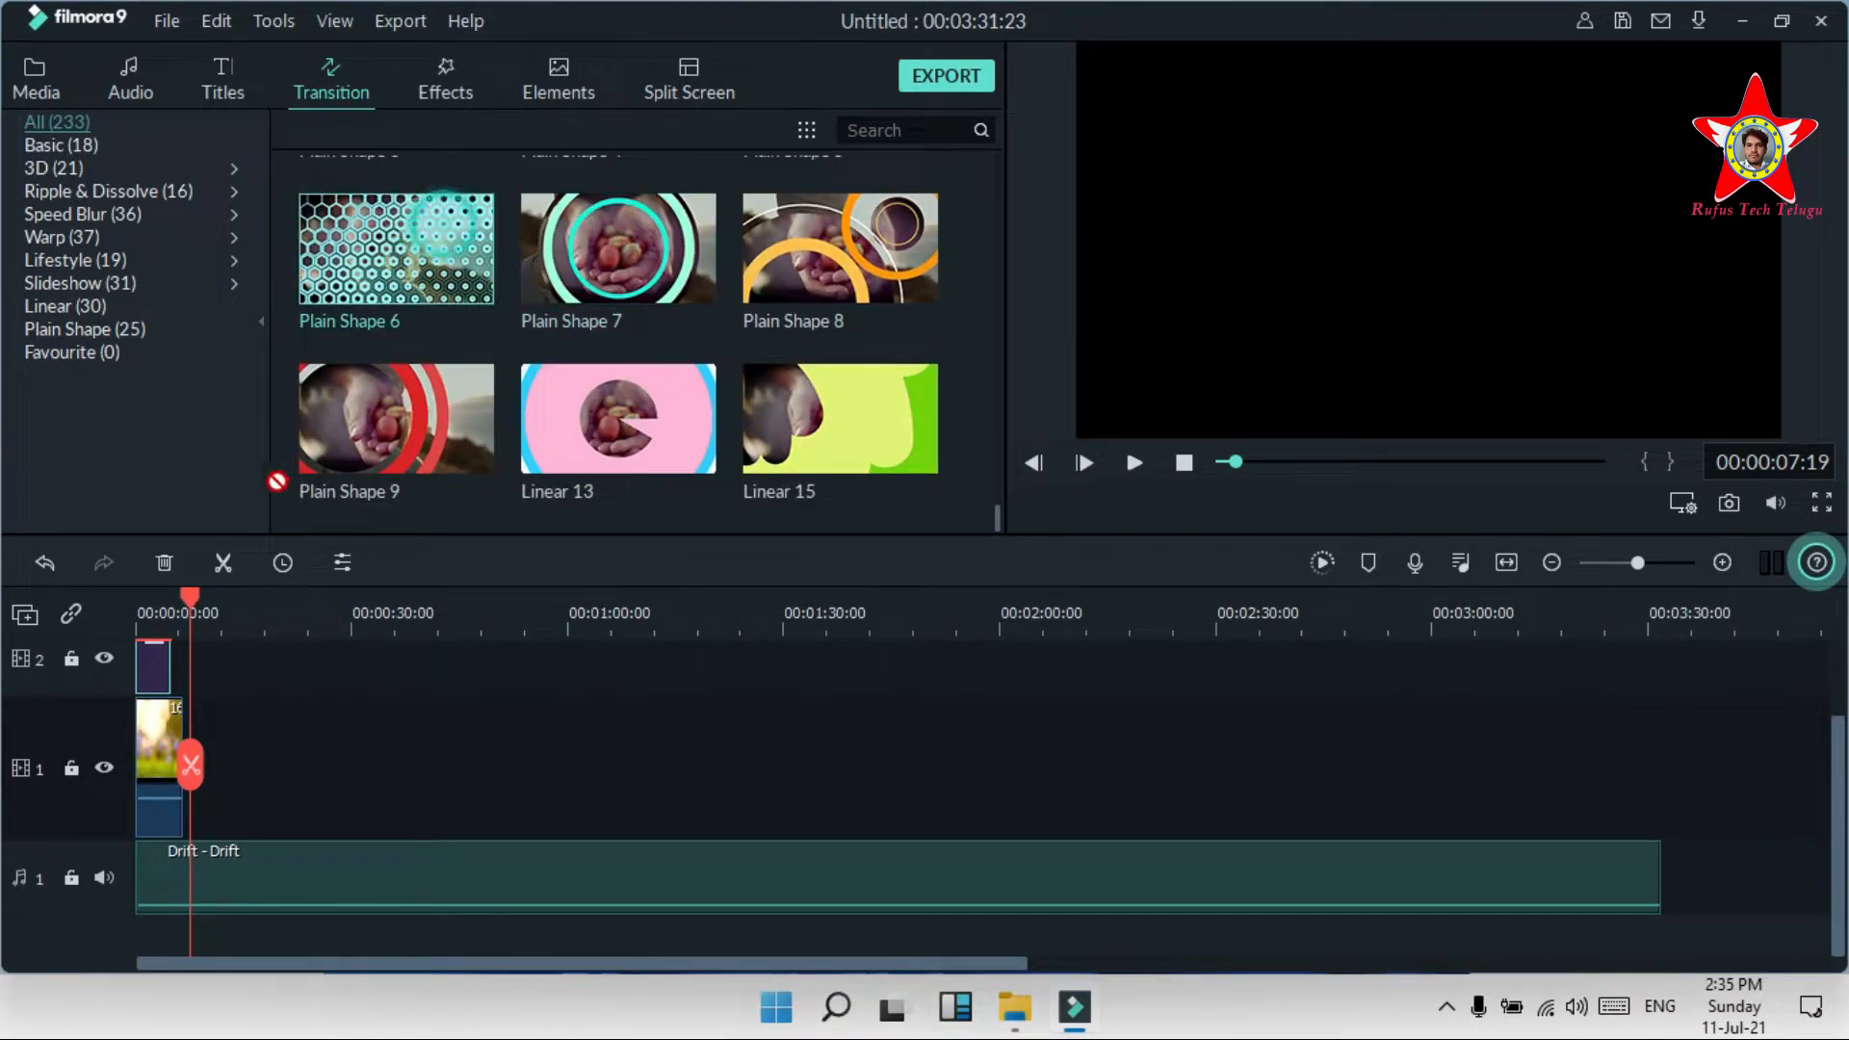
Step: Apply the Plain Shape 6 transition to the start of the Bluebells clip and preview it from the beginning
{"action": "mouse_move", "coordinate": [330, 255]}
{"action": "left_mouse_down"}
{"action": "mouse_move", "coordinate": [193, 732]}
{"action": "mouse_move", "coordinate": [125, 748]}
{"action": "left_mouse_up"}
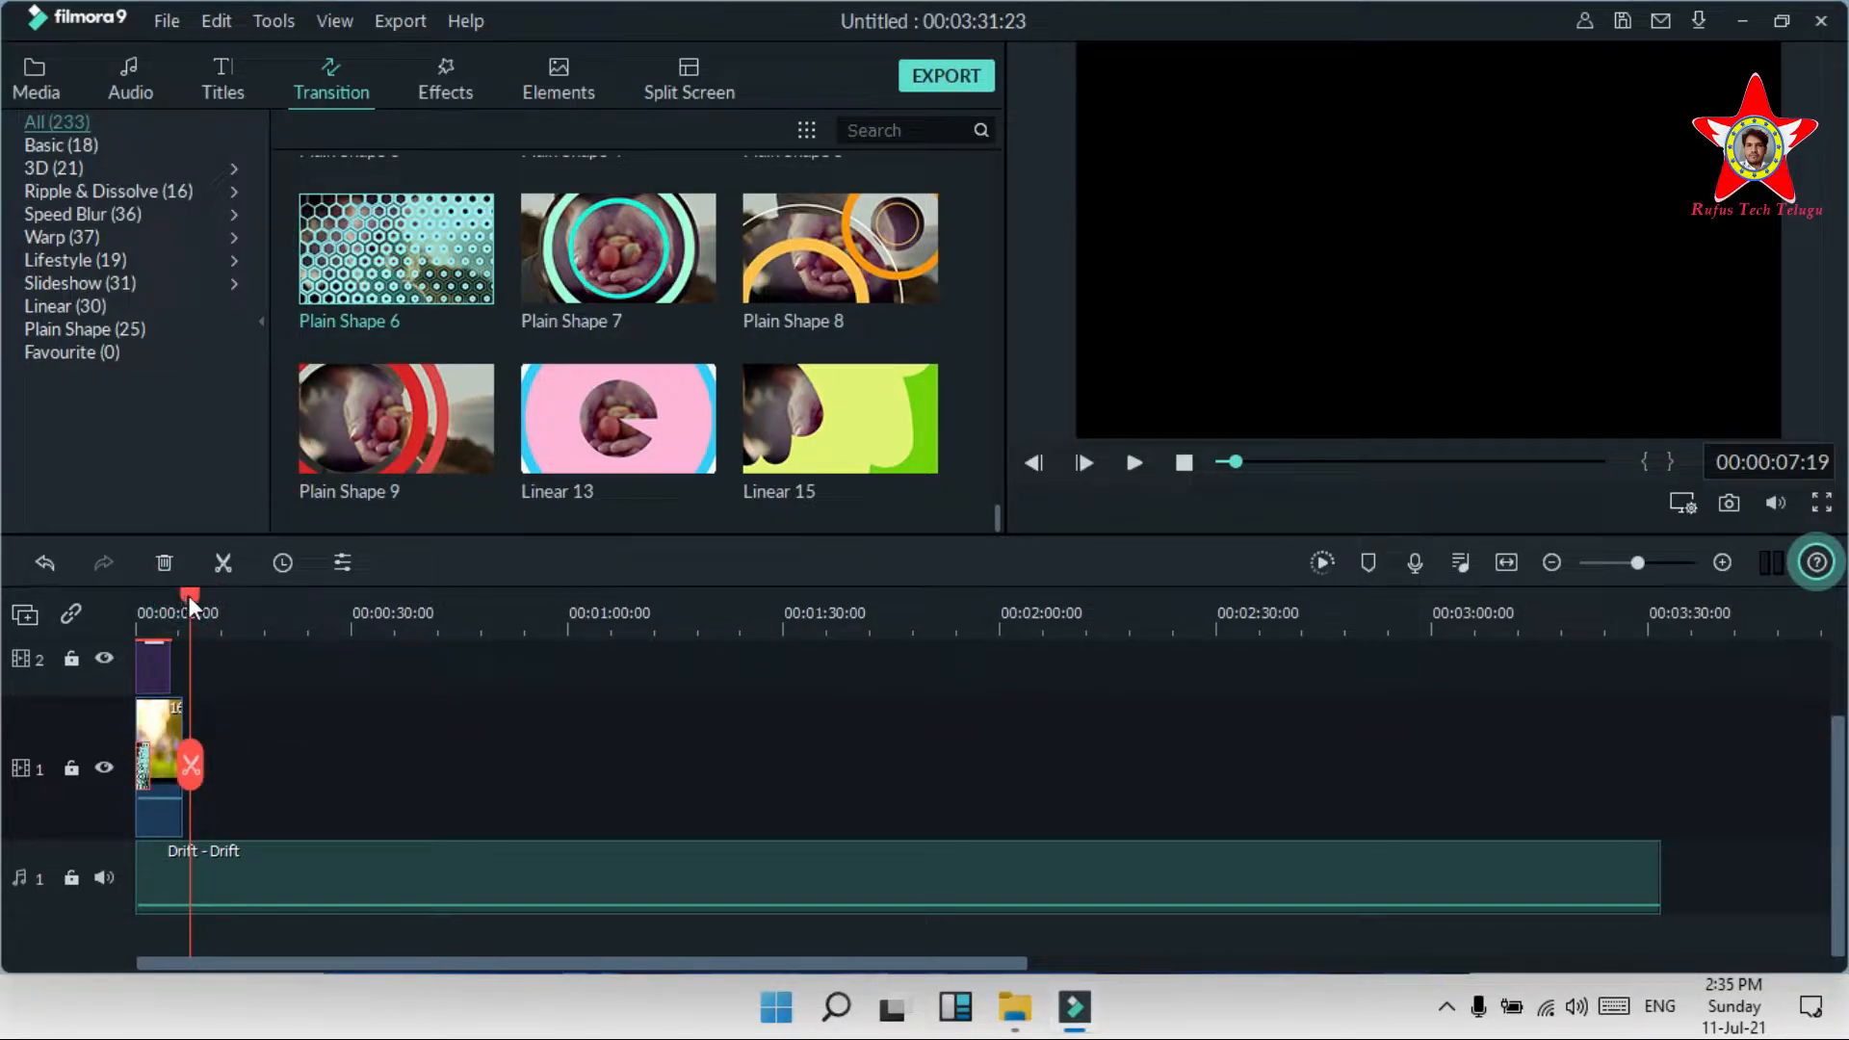
{"action": "left_click_drag", "start_coordinate": [187, 595], "coordinate": [119, 599]}
{"action": "key", "text": "space"}
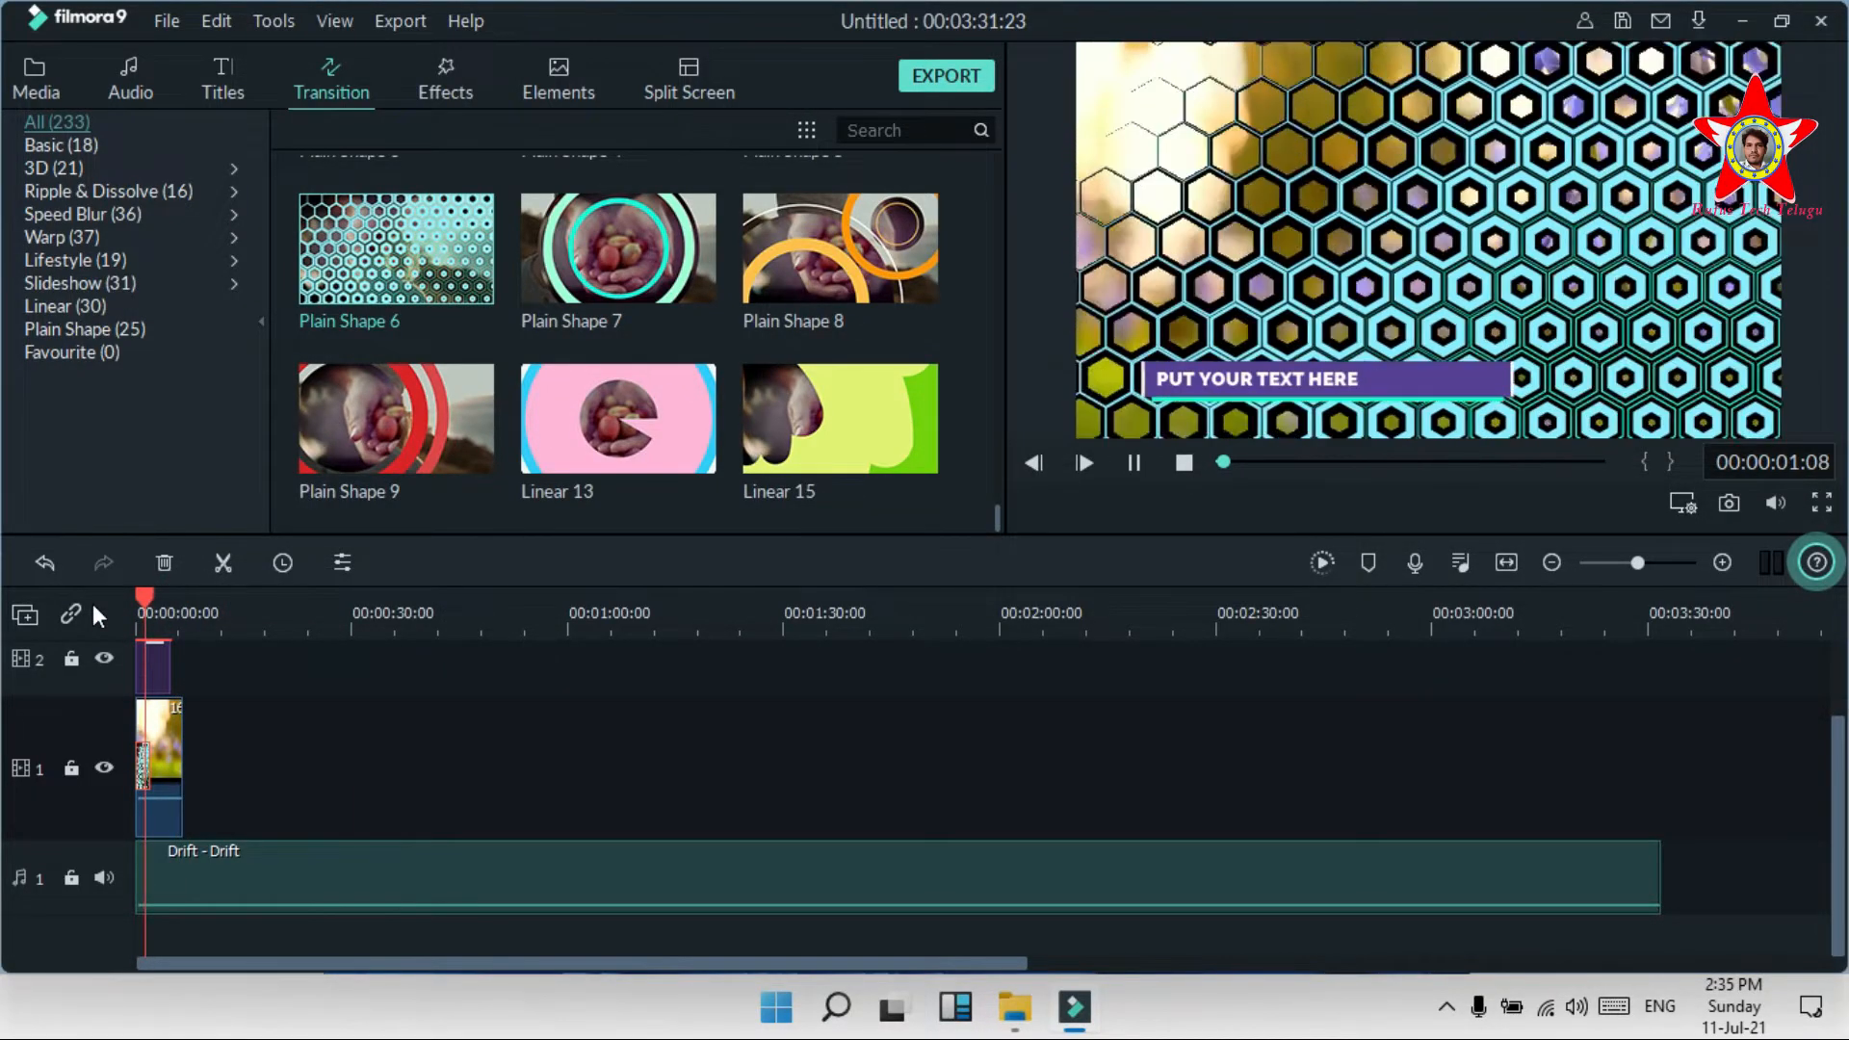
{"action": "key", "text": "space"}
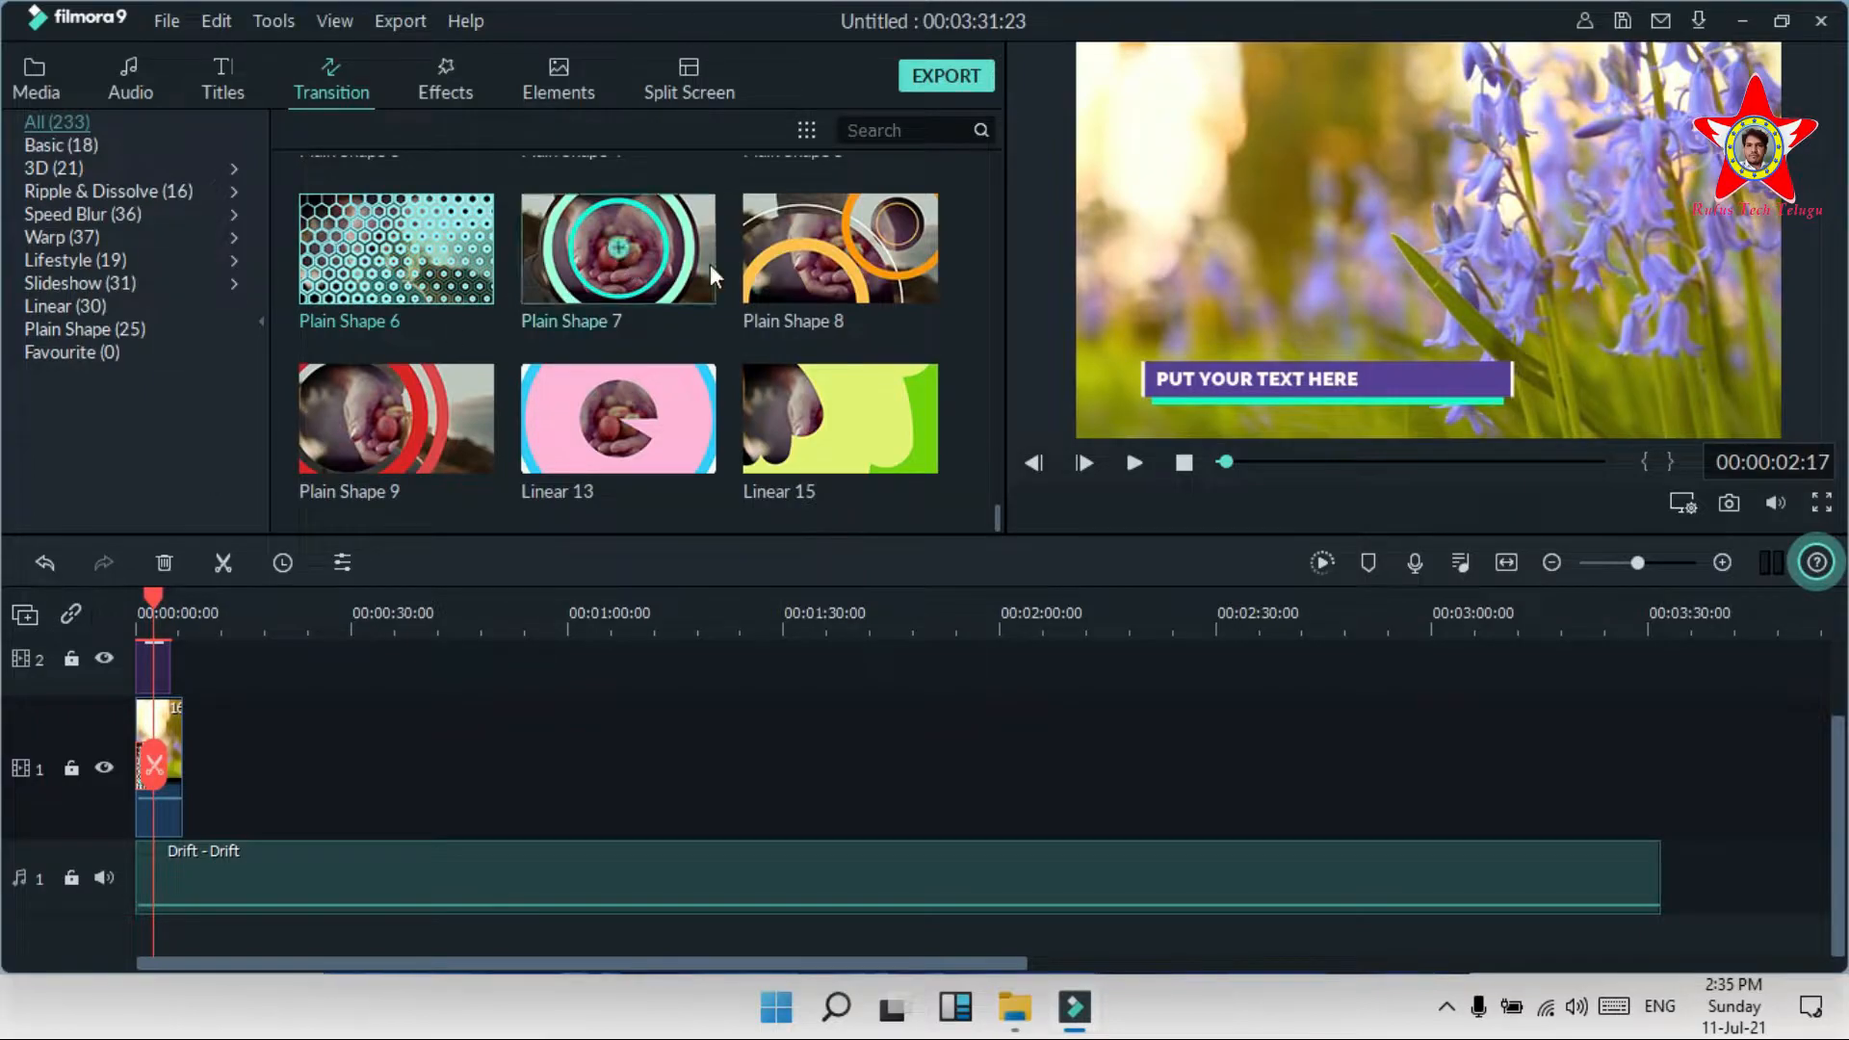
Step: Apply the Linear 13 transition to the start of the Bluebells clip and preview it up to about 3 seconds
{"action": "left_click_drag", "start_coordinate": [576, 395], "coordinate": [130, 741]}
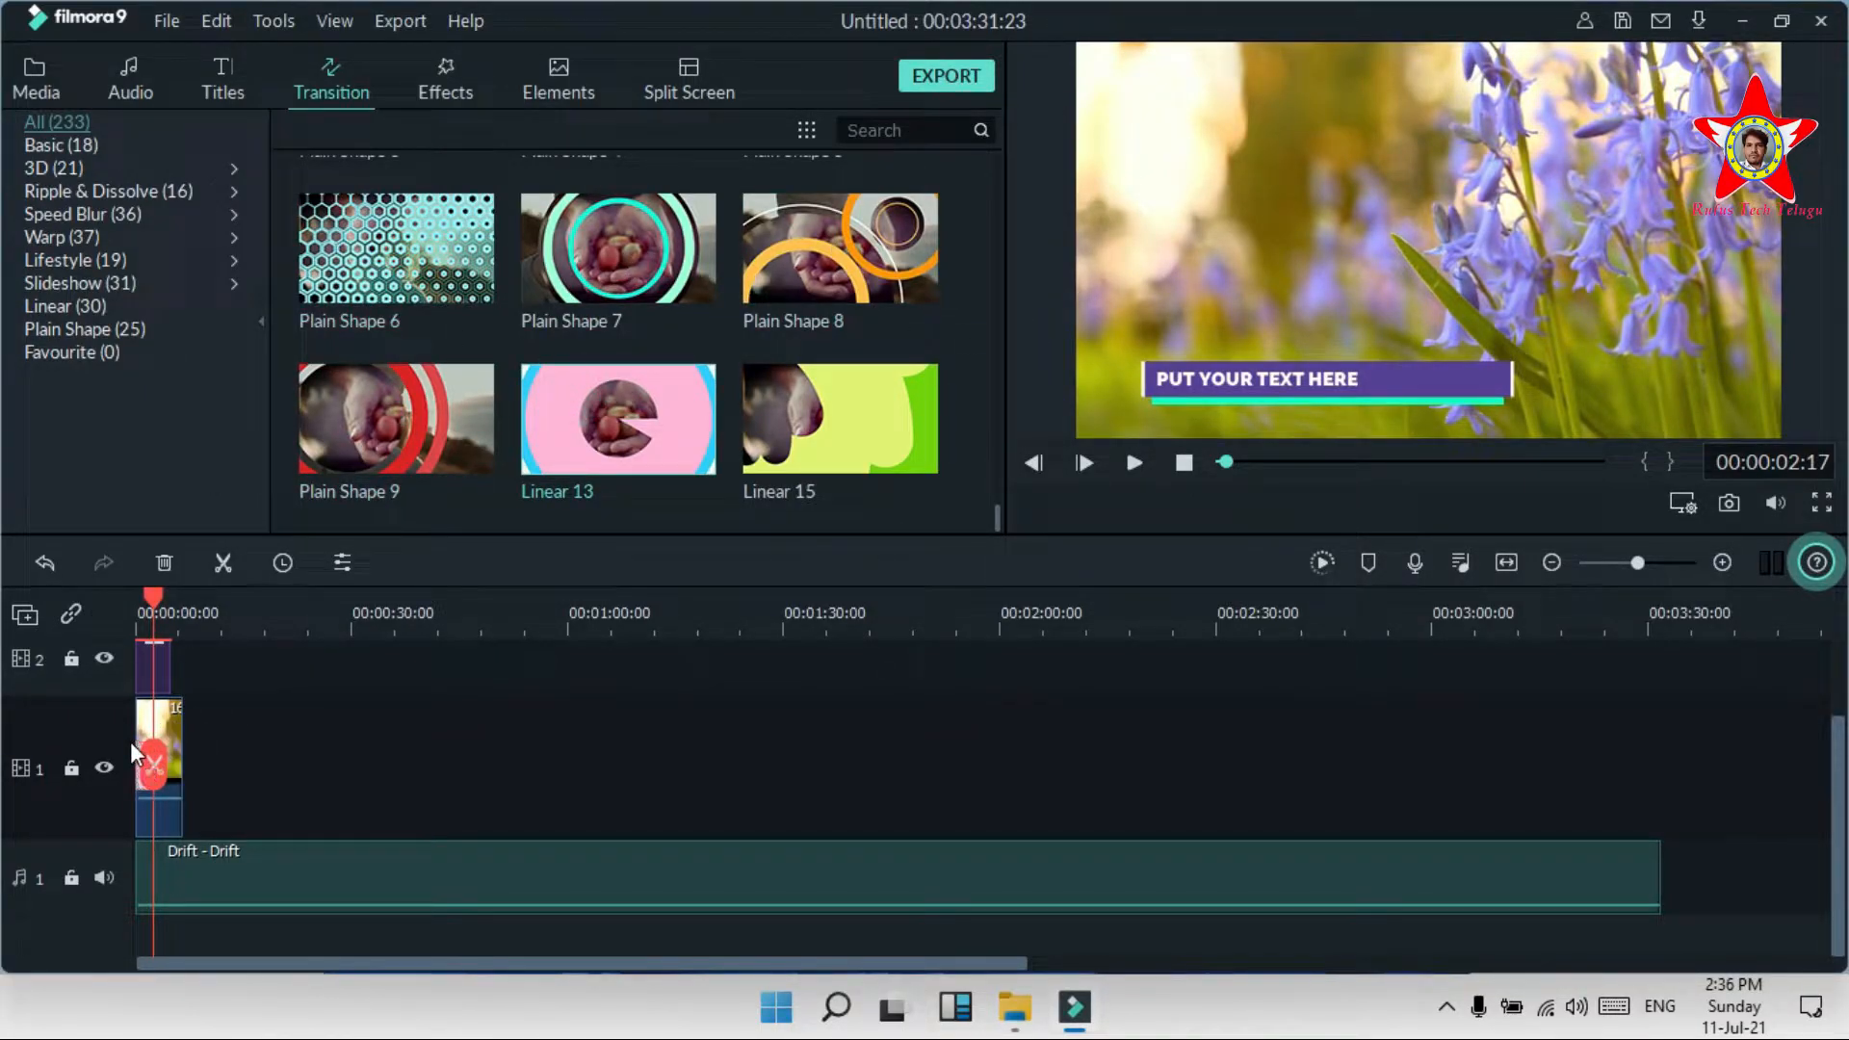
{"action": "left_click_drag", "start_coordinate": [153, 595], "coordinate": [31, 614]}
{"action": "key", "text": "space"}
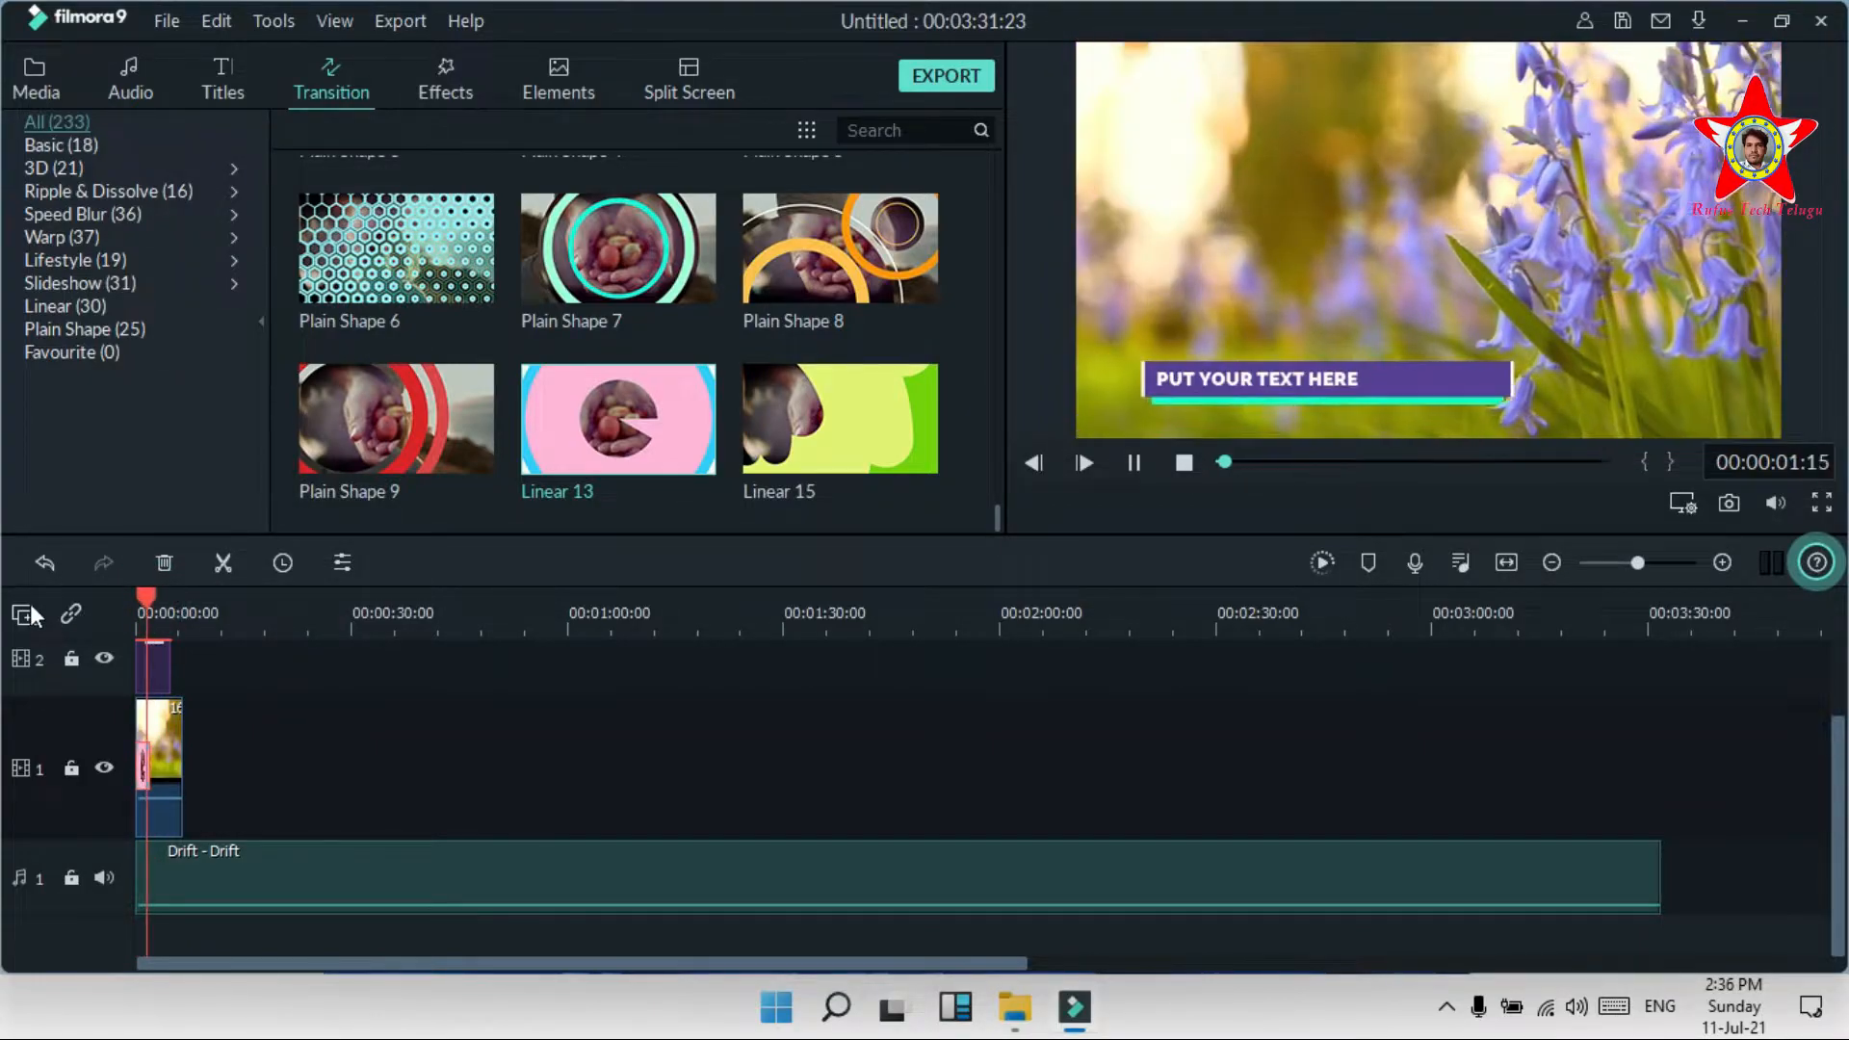
{"action": "key", "text": "space"}
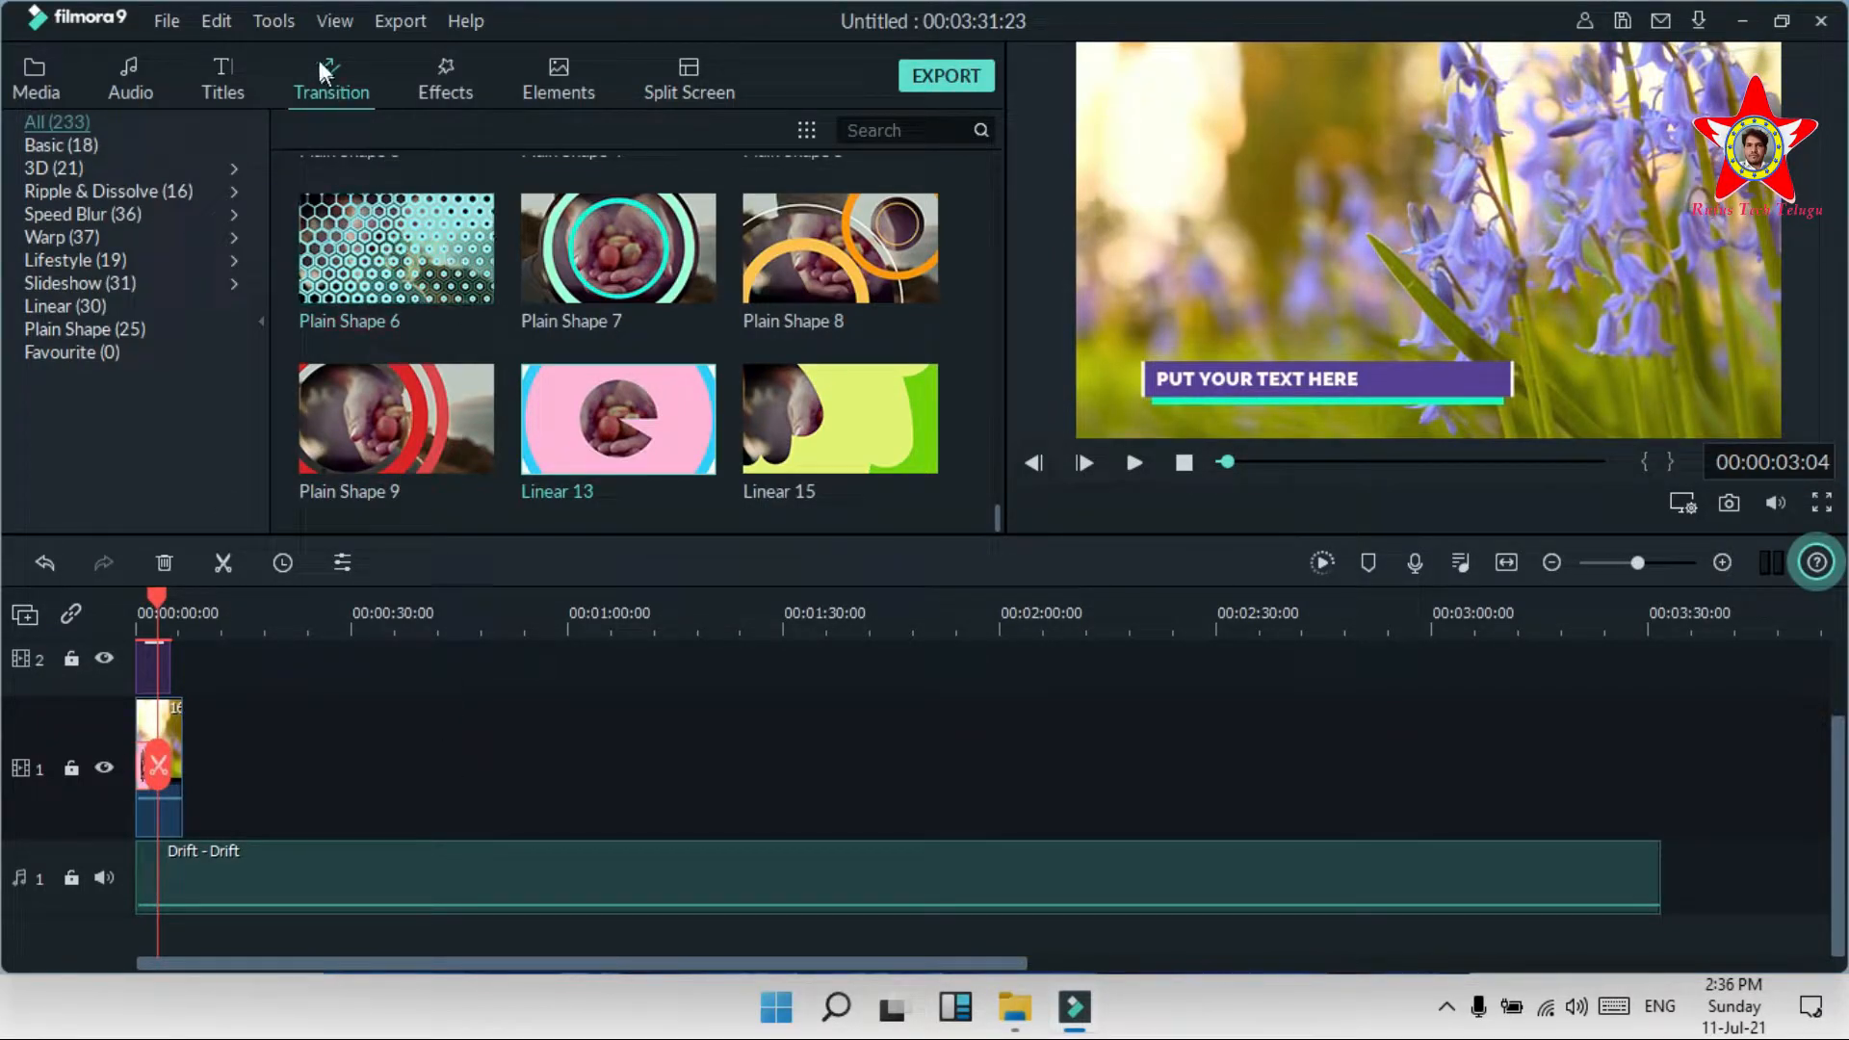
Step: Browse the complete effects library, looking through its filters and overlays
{"action": "left_click", "coordinate": [446, 92]}
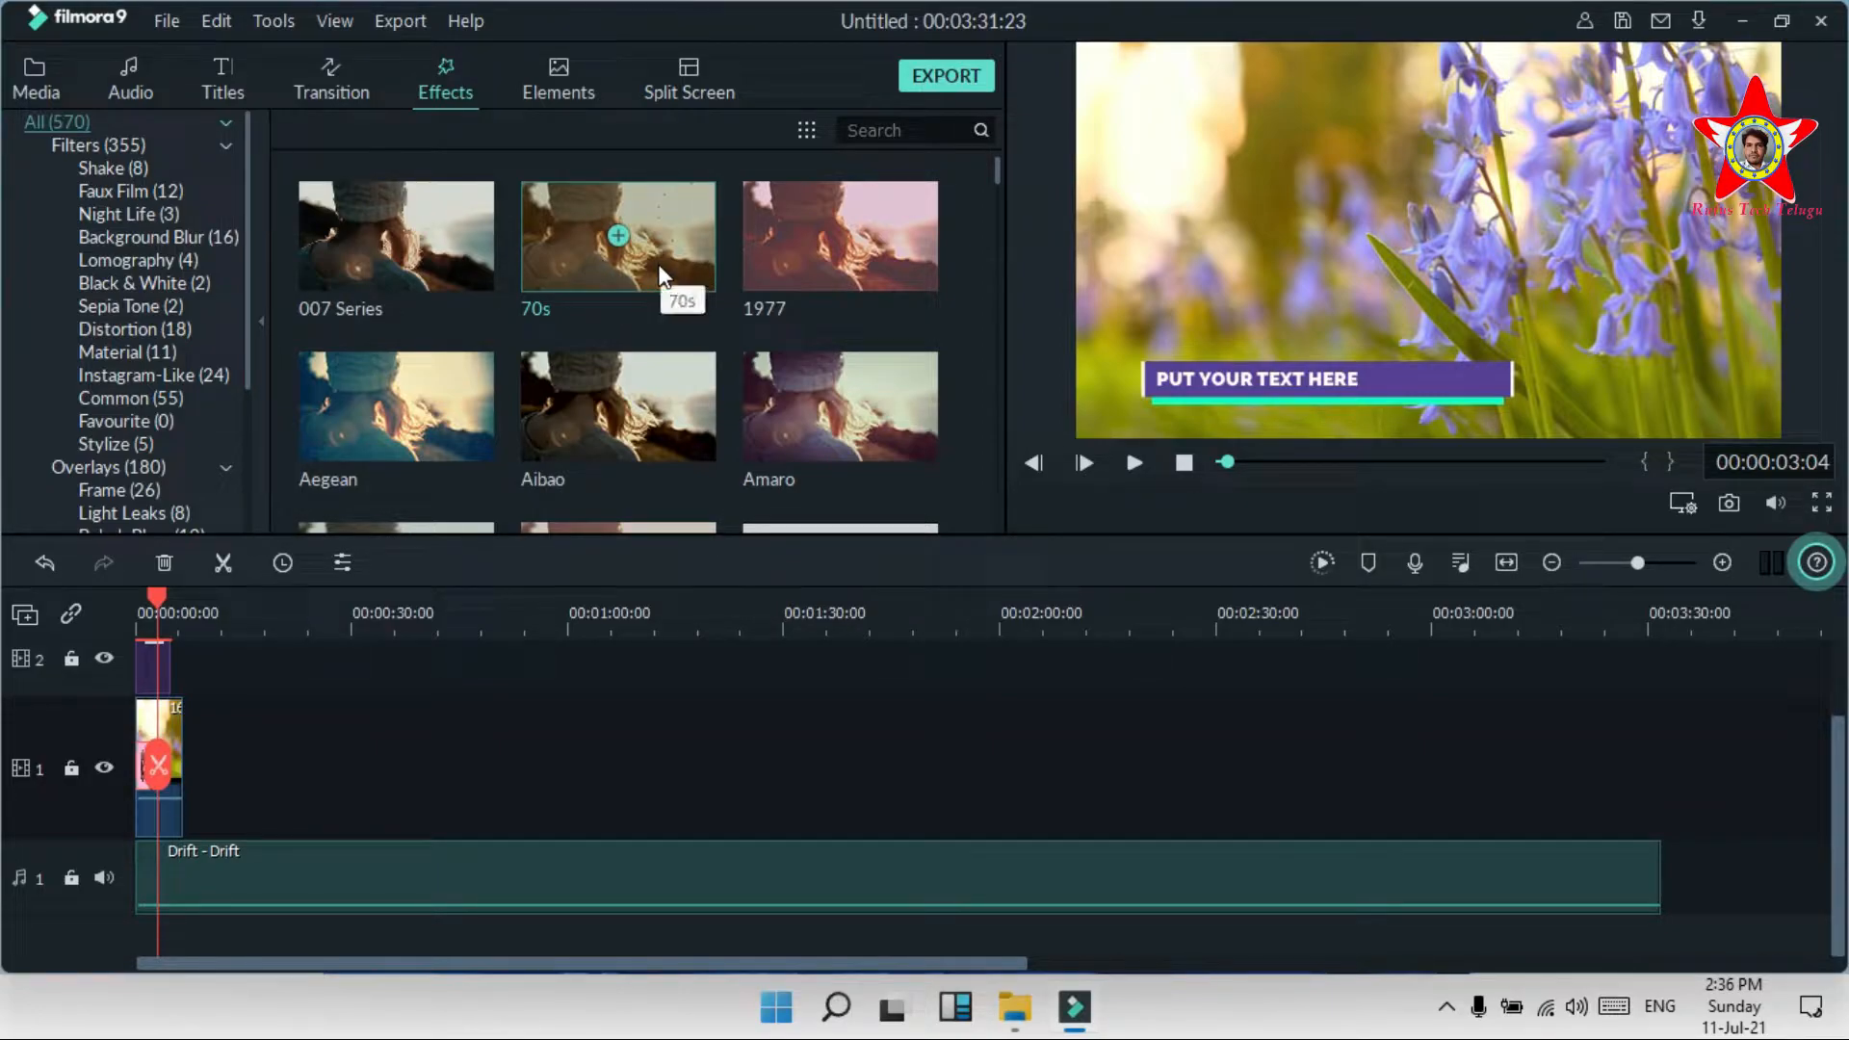
{"action": "scroll", "coordinate": [731, 341], "scroll_direction": "down", "scroll_amount": 10}
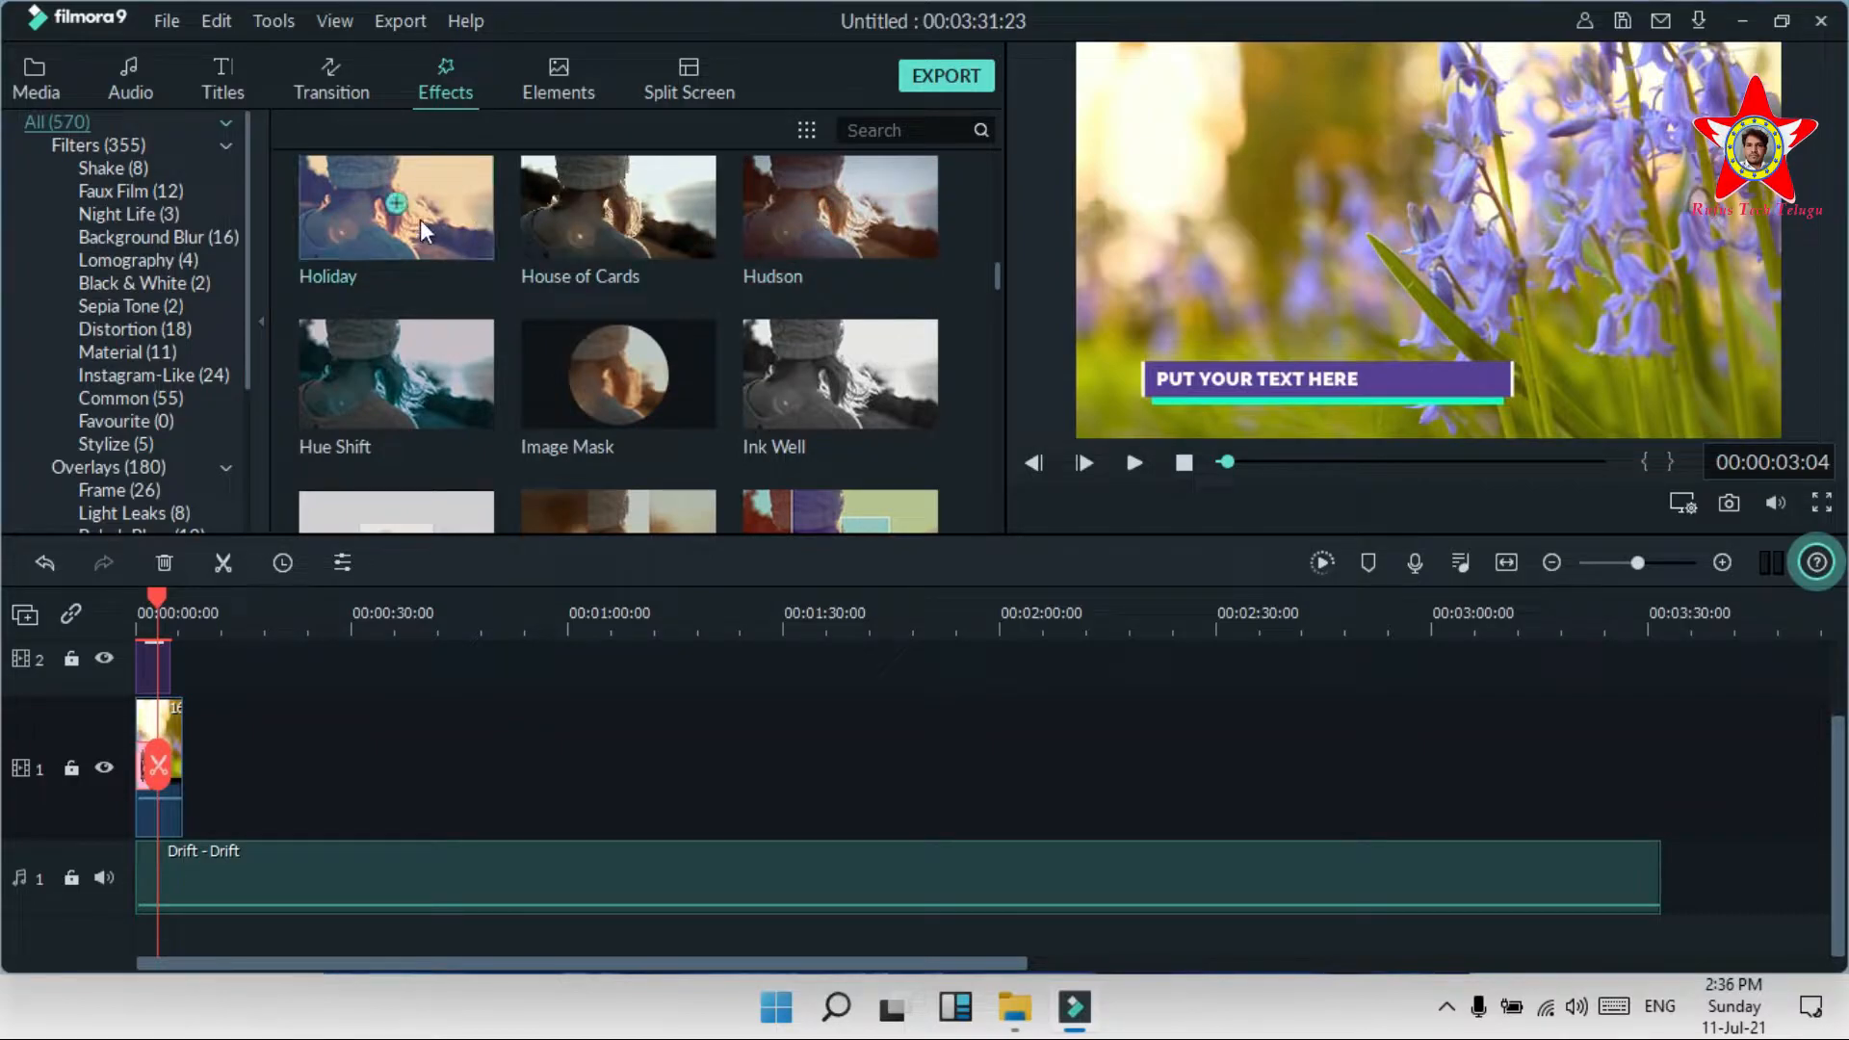
{"action": "scroll", "coordinate": [524, 322], "scroll_direction": "down", "scroll_amount": 15}
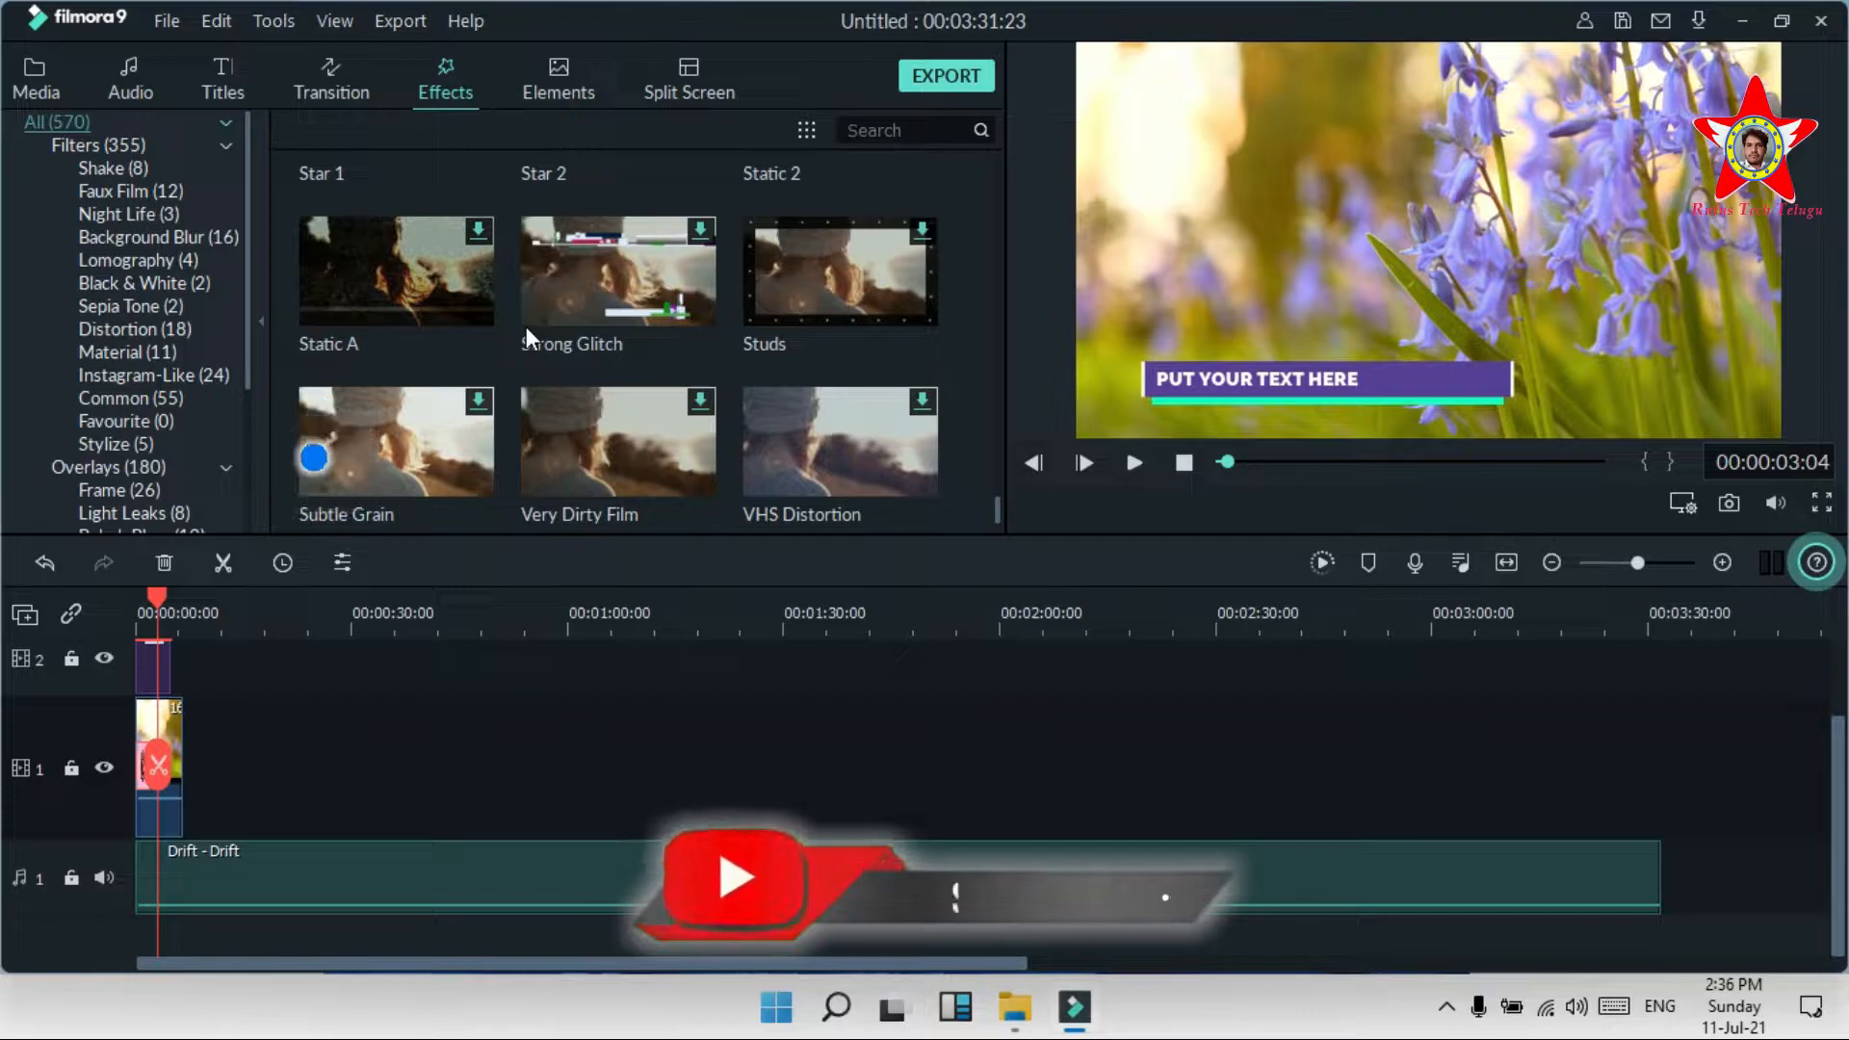
{"action": "mouse_move", "coordinate": [564, 291]}
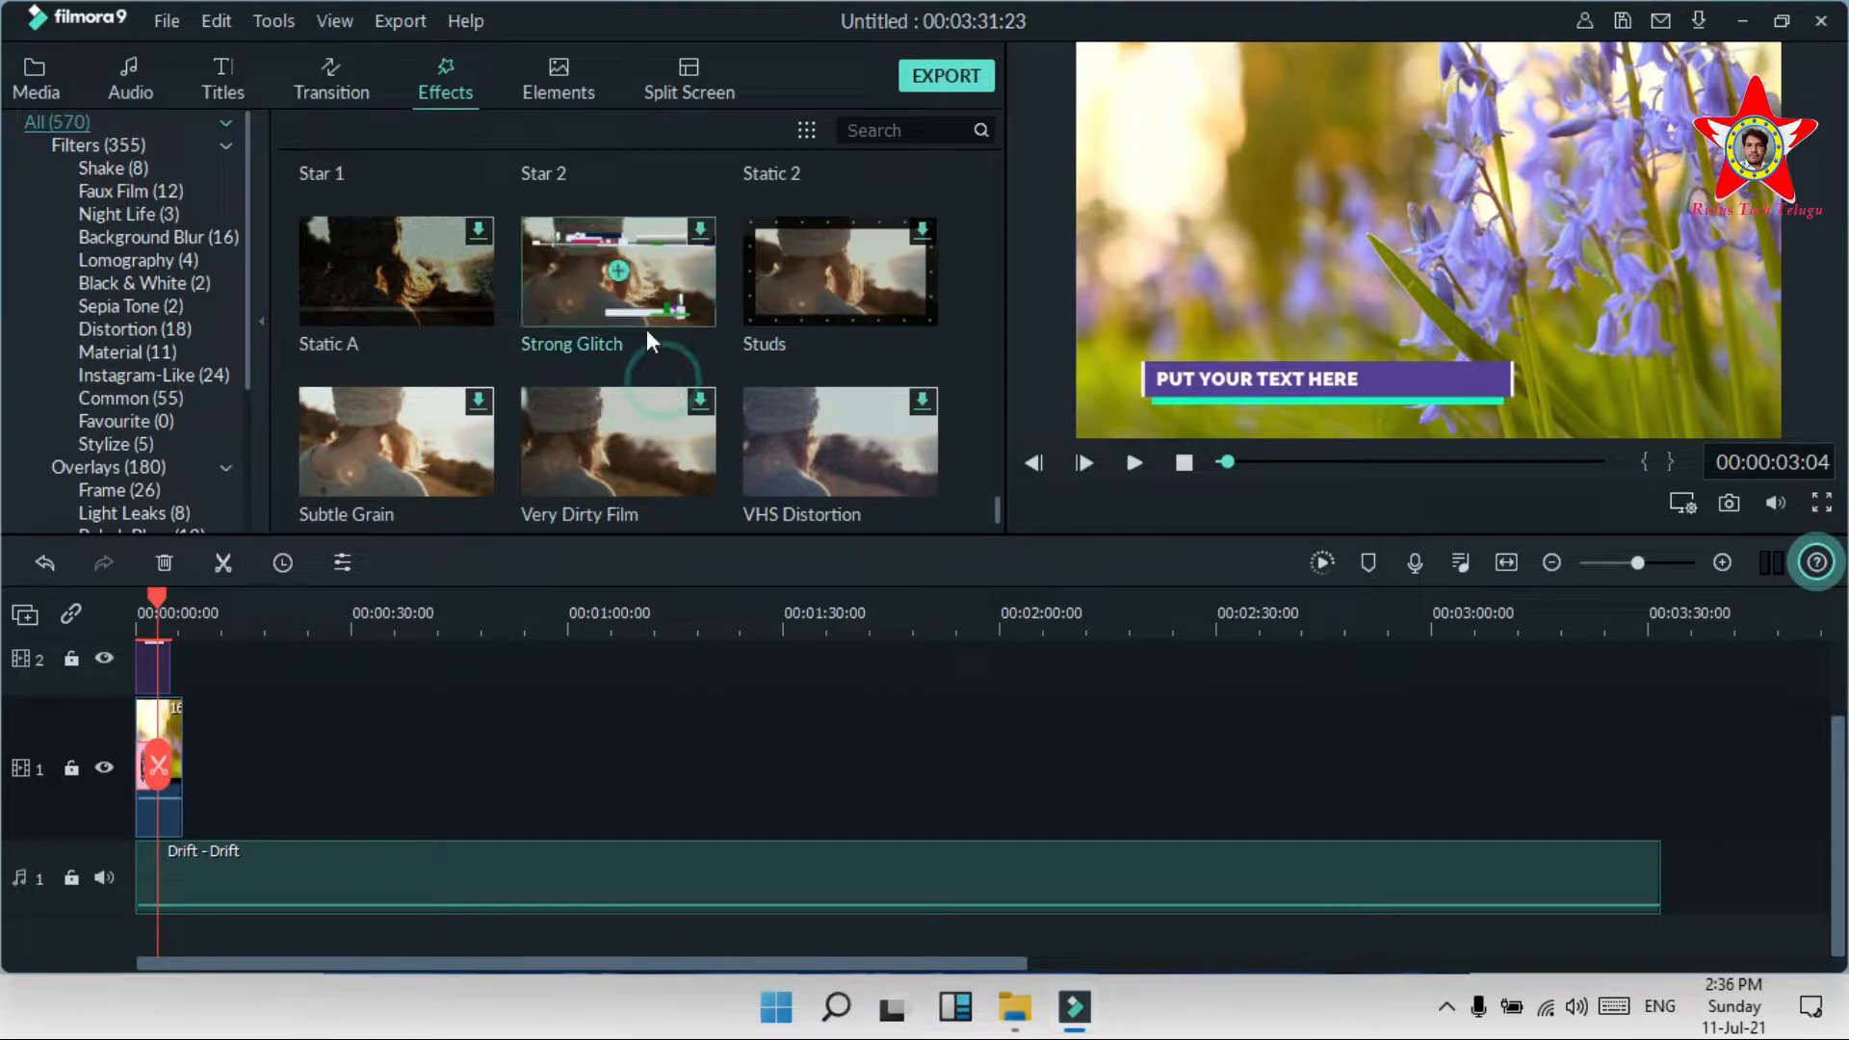
{"action": "scroll", "coordinate": [731, 281], "scroll_direction": "up", "scroll_amount": 15}
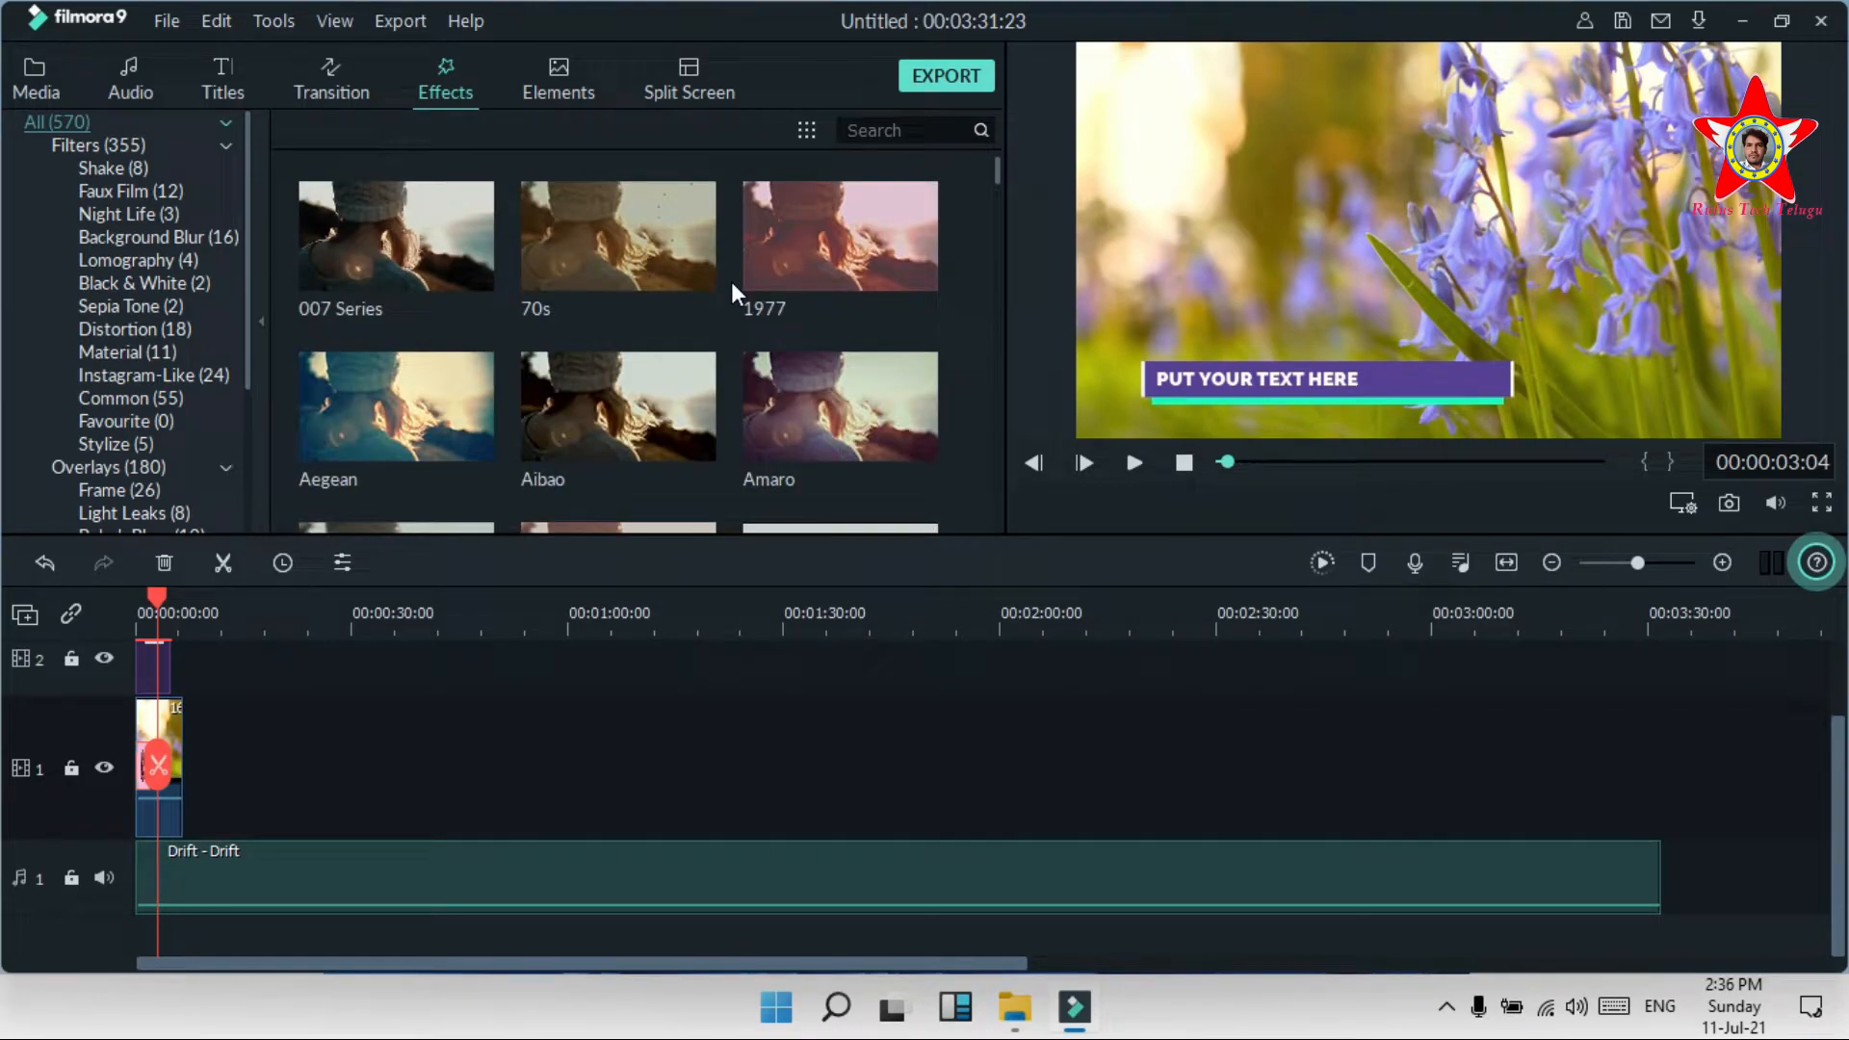
{"action": "scroll", "coordinate": [731, 281], "scroll_direction": "down", "scroll_amount": 18}
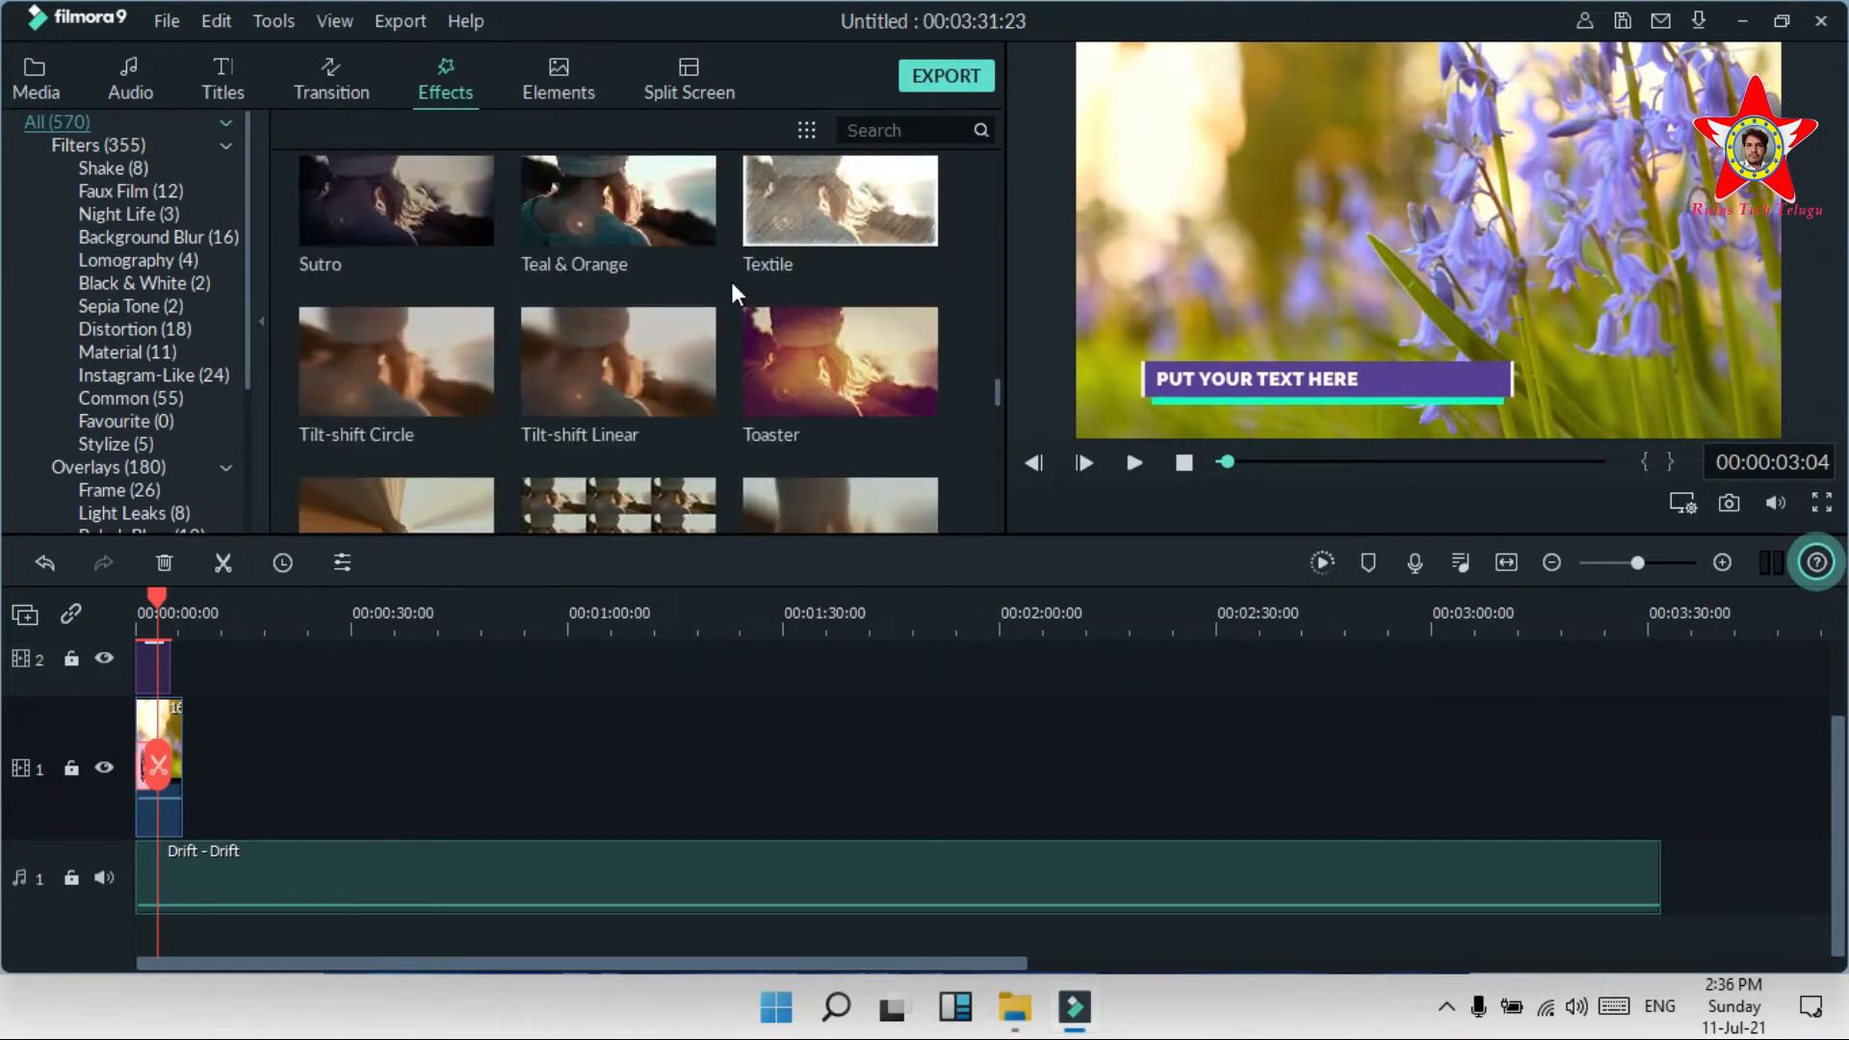
{"action": "scroll", "coordinate": [690, 338], "scroll_direction": "up", "scroll_amount": 15}
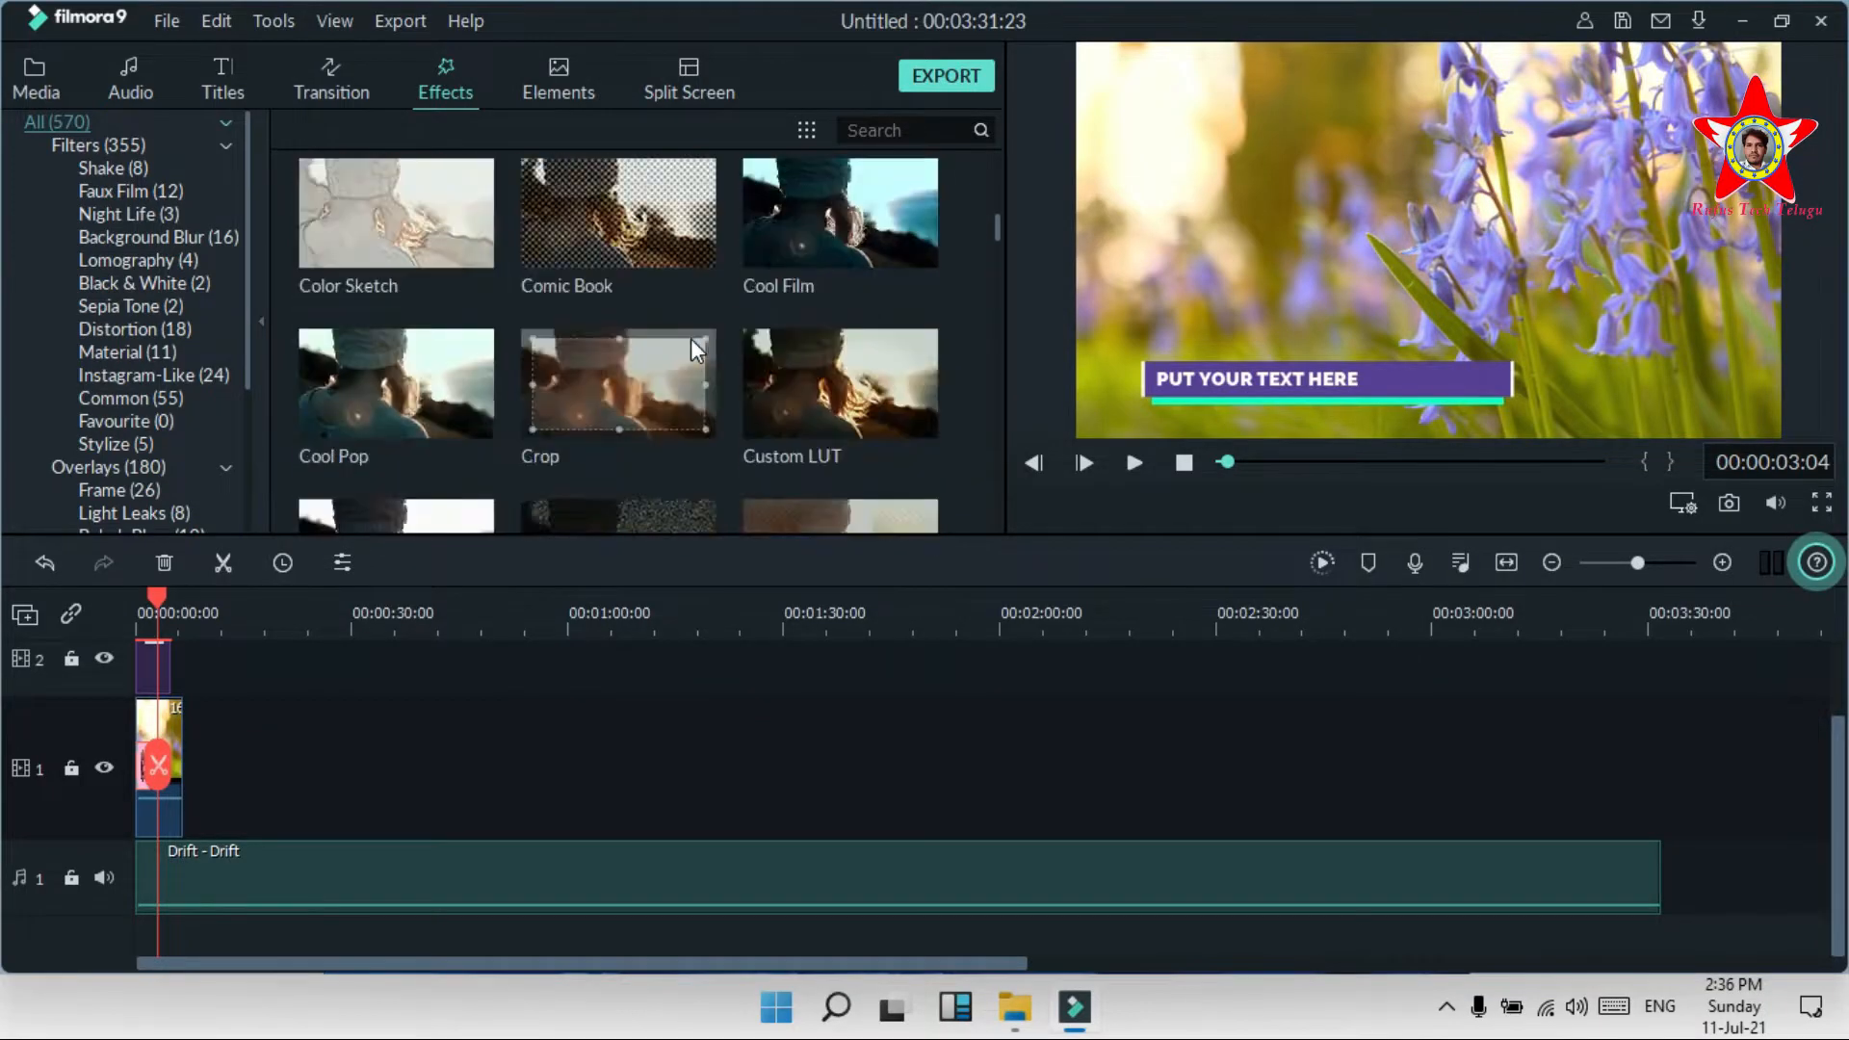
Step: Browse the complete elements library, including the pet and tutorial elements
{"action": "left_click", "coordinate": [557, 77]}
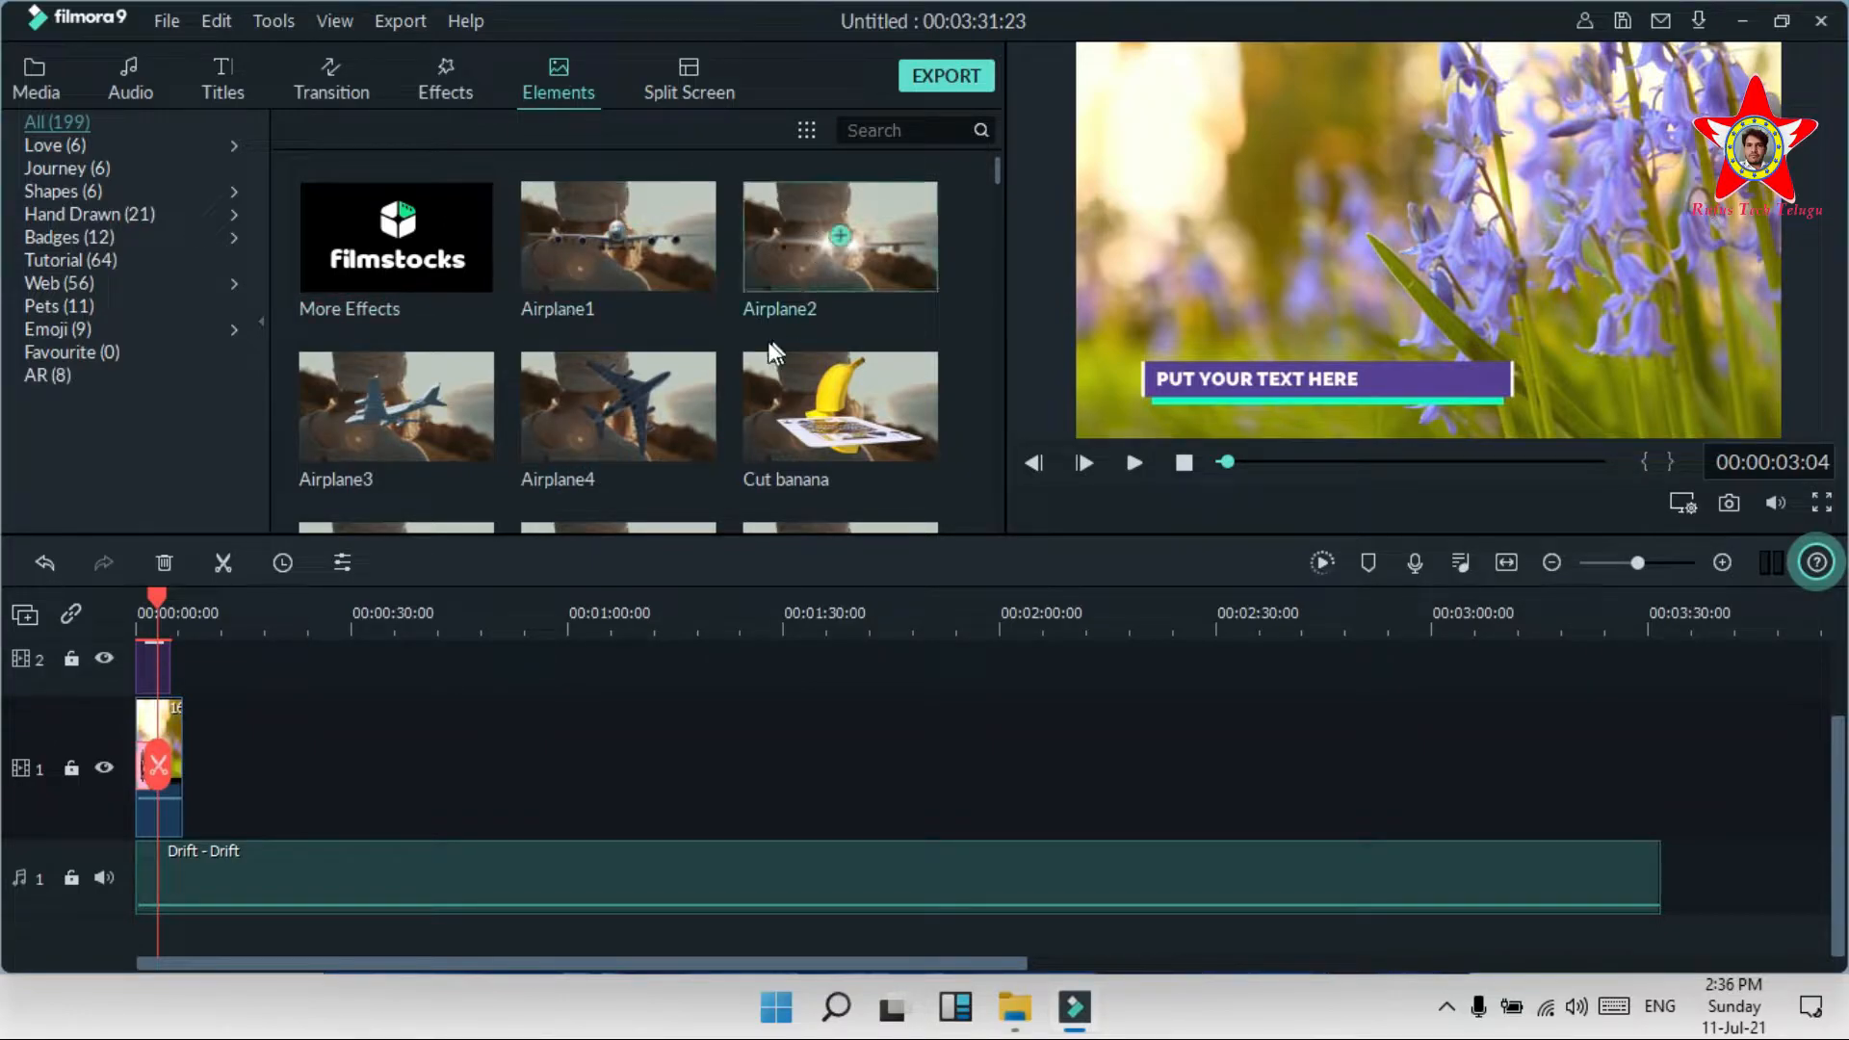
{"action": "scroll", "coordinate": [655, 389], "scroll_direction": "down", "scroll_amount": 15}
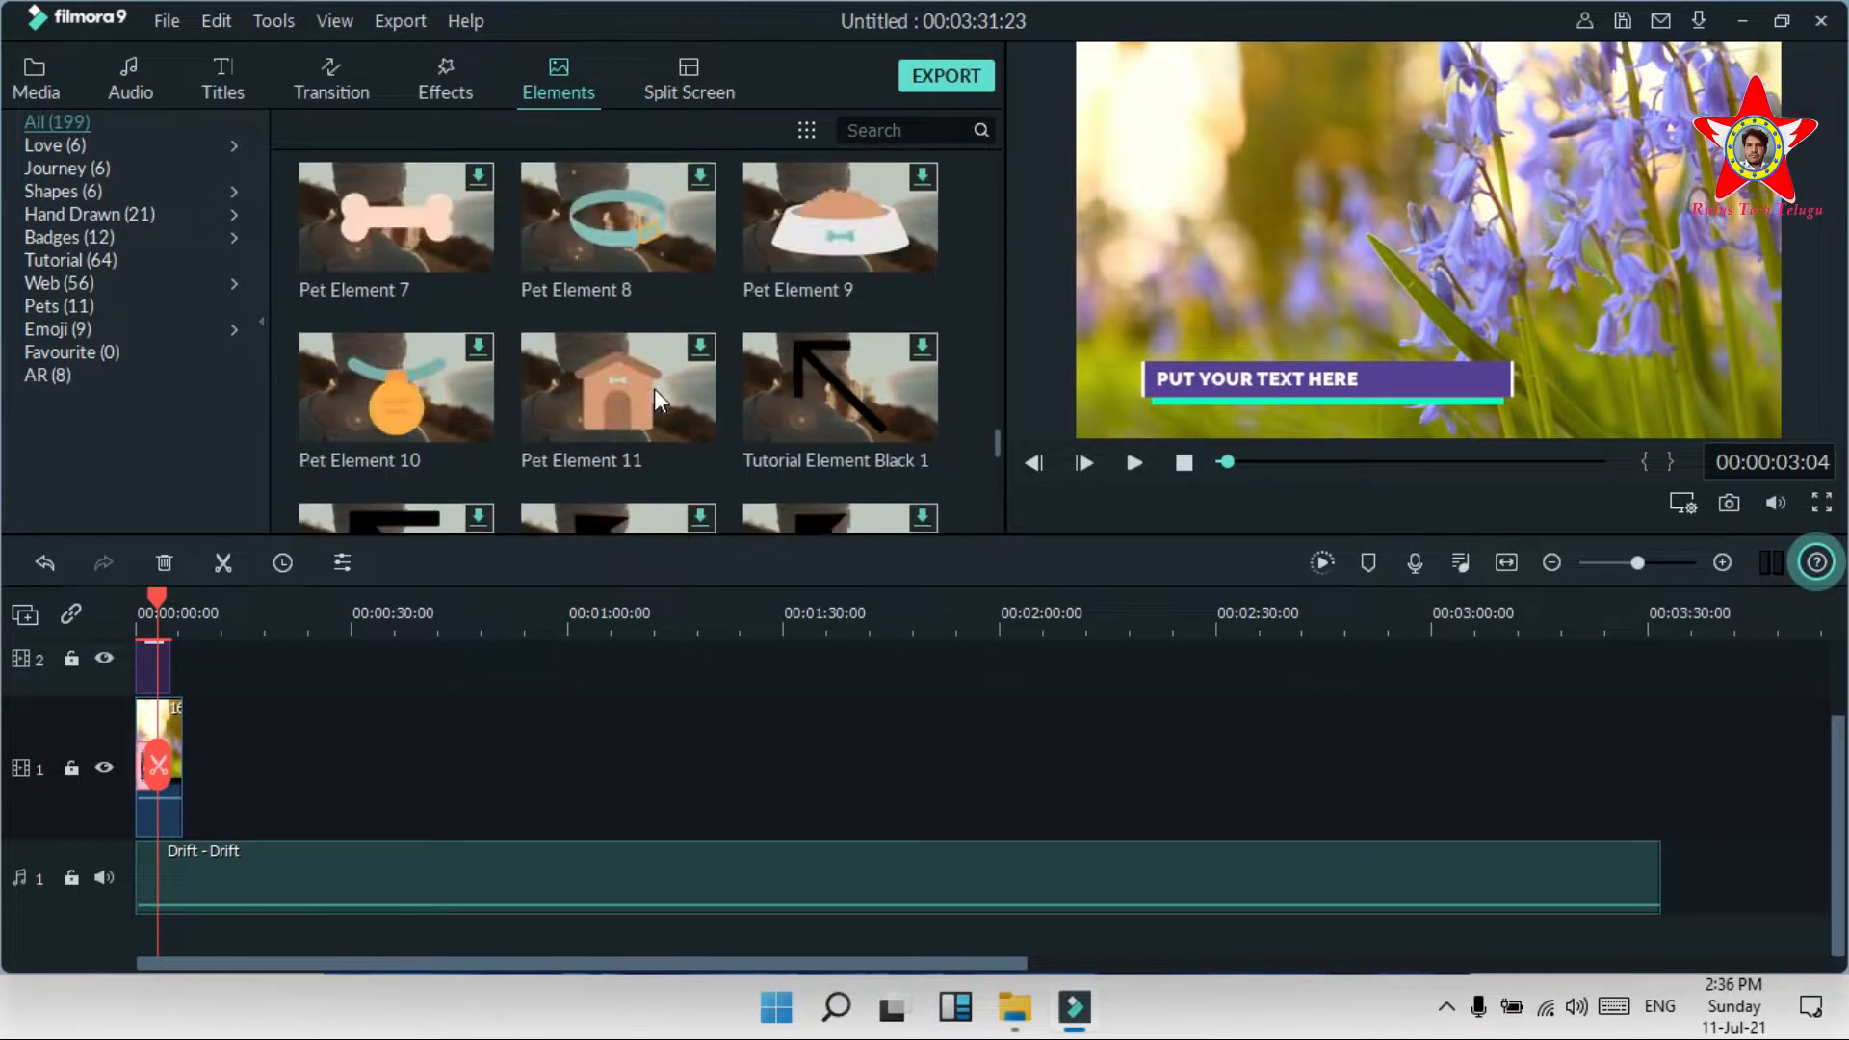
{"action": "scroll", "coordinate": [655, 389], "scroll_direction": "down", "scroll_amount": 4}
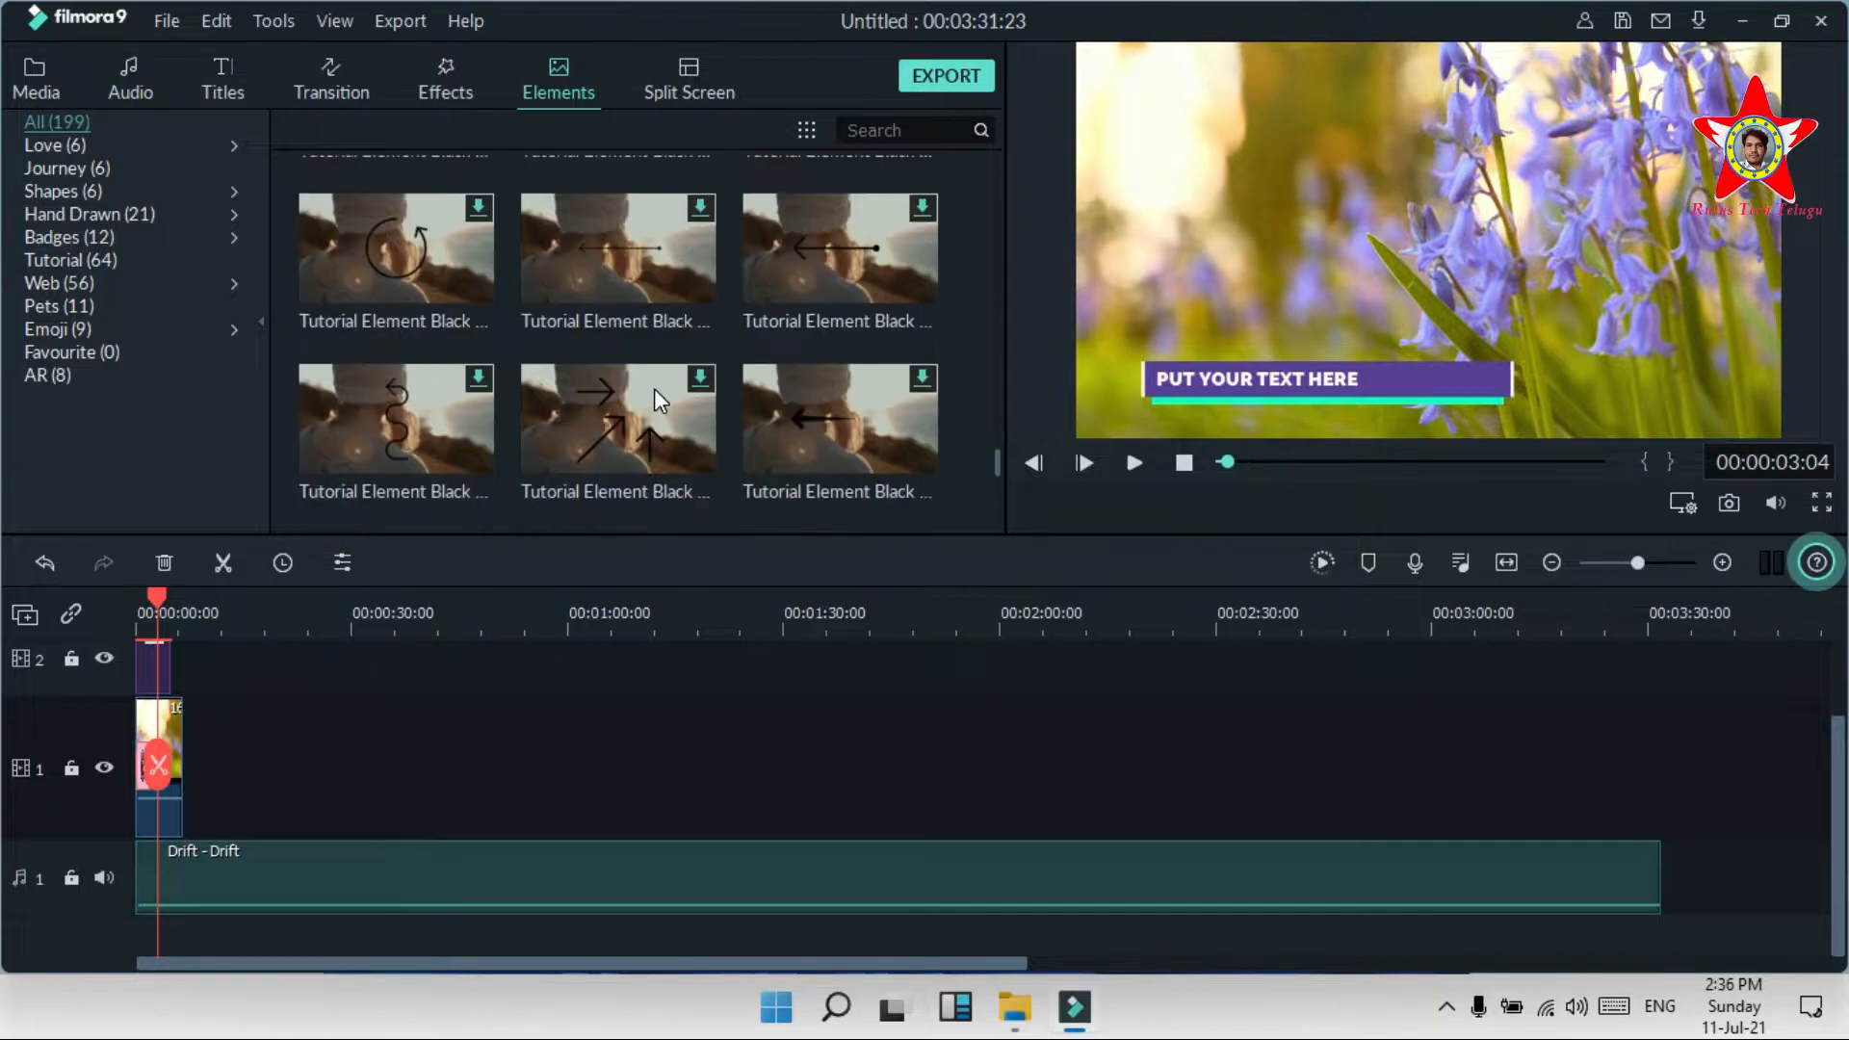
{"action": "scroll", "coordinate": [655, 389], "scroll_direction": "down", "scroll_amount": 5}
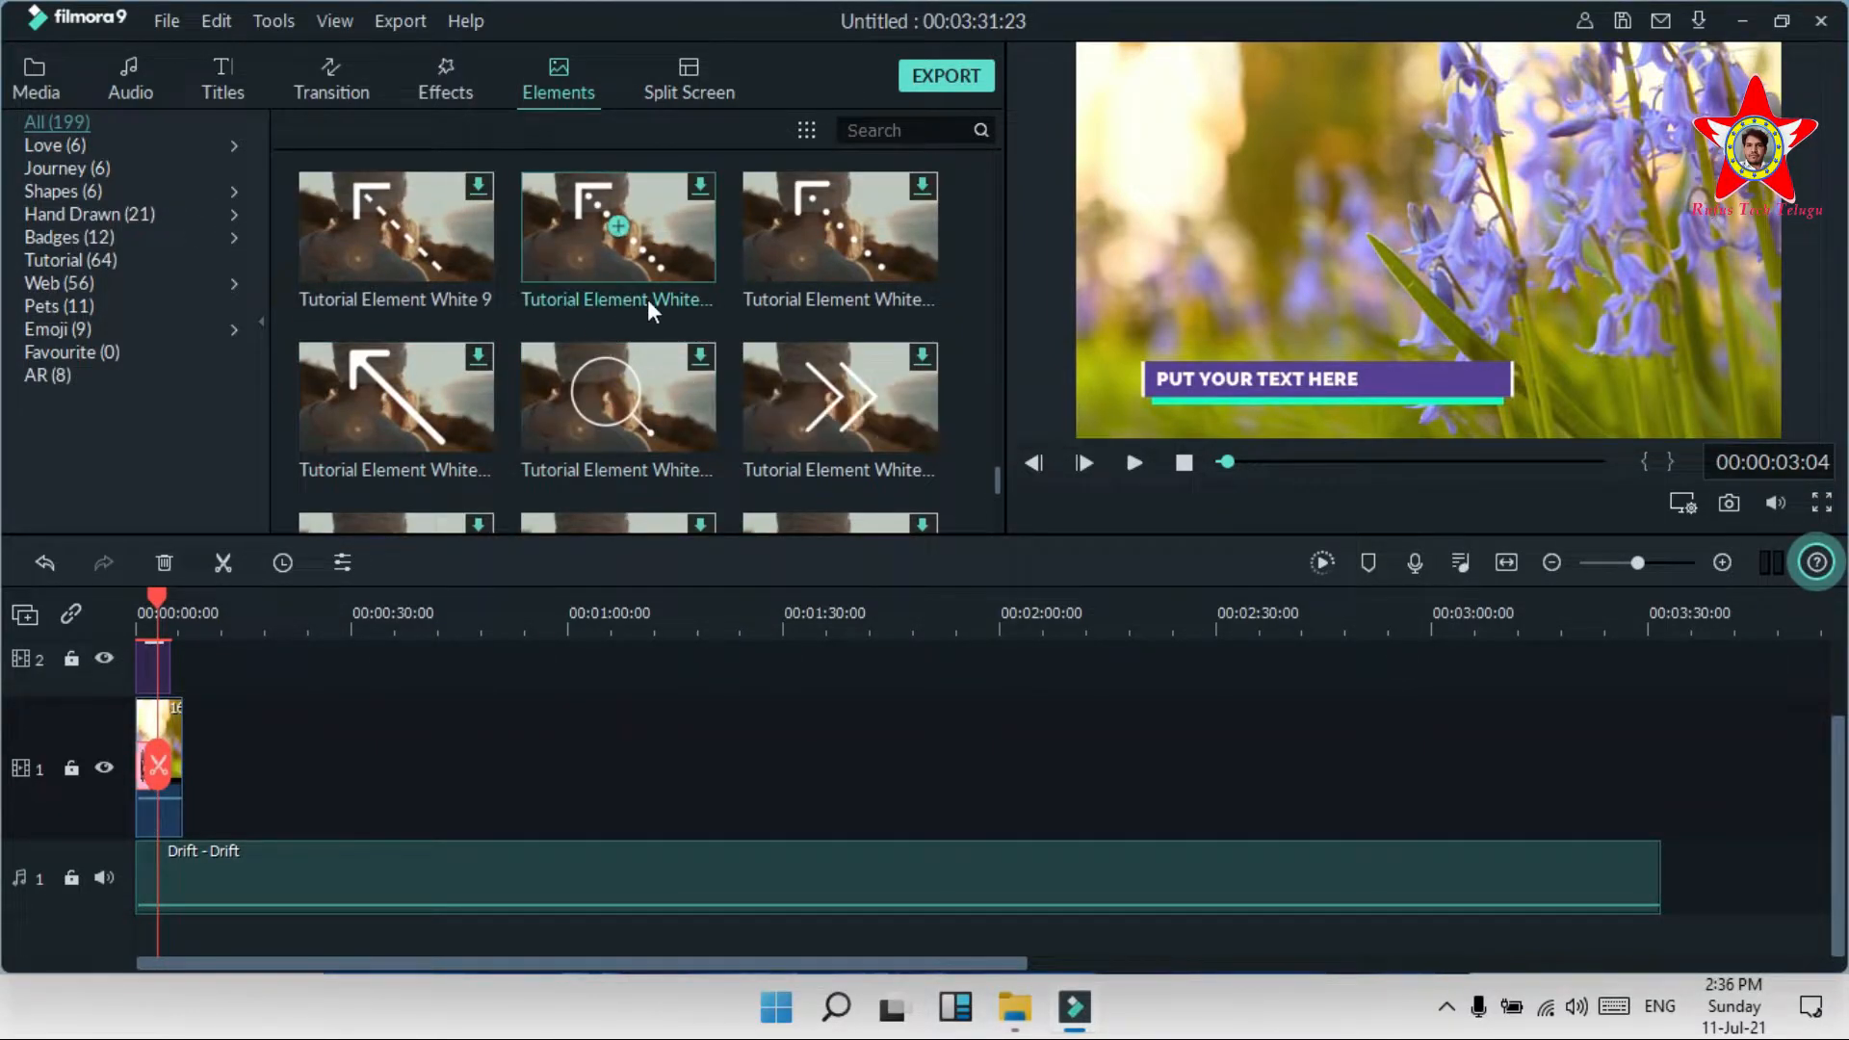
Step: Add the Airplane2 element at the beginning of a new track above the title, and preview it from the start
{"action": "scroll", "coordinate": [647, 310], "scroll_direction": "up", "scroll_amount": 15}
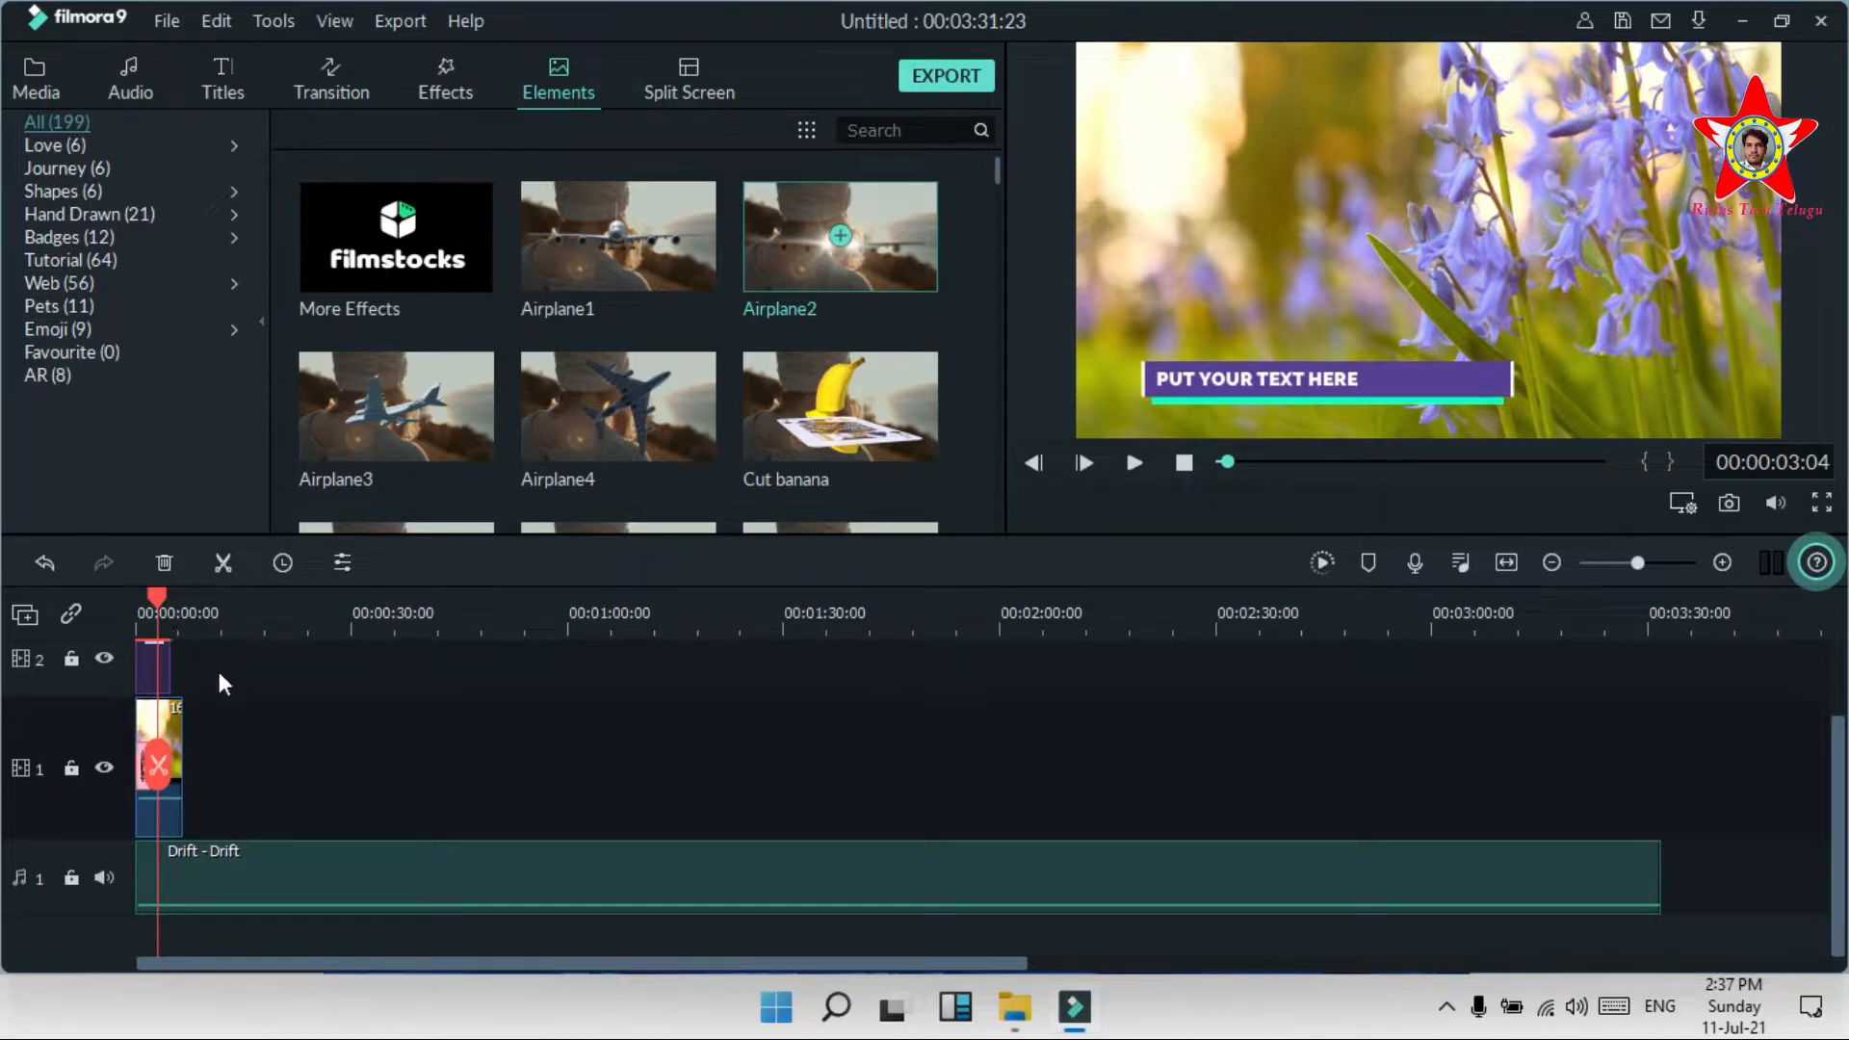
{"action": "left_click", "coordinate": [794, 236]}
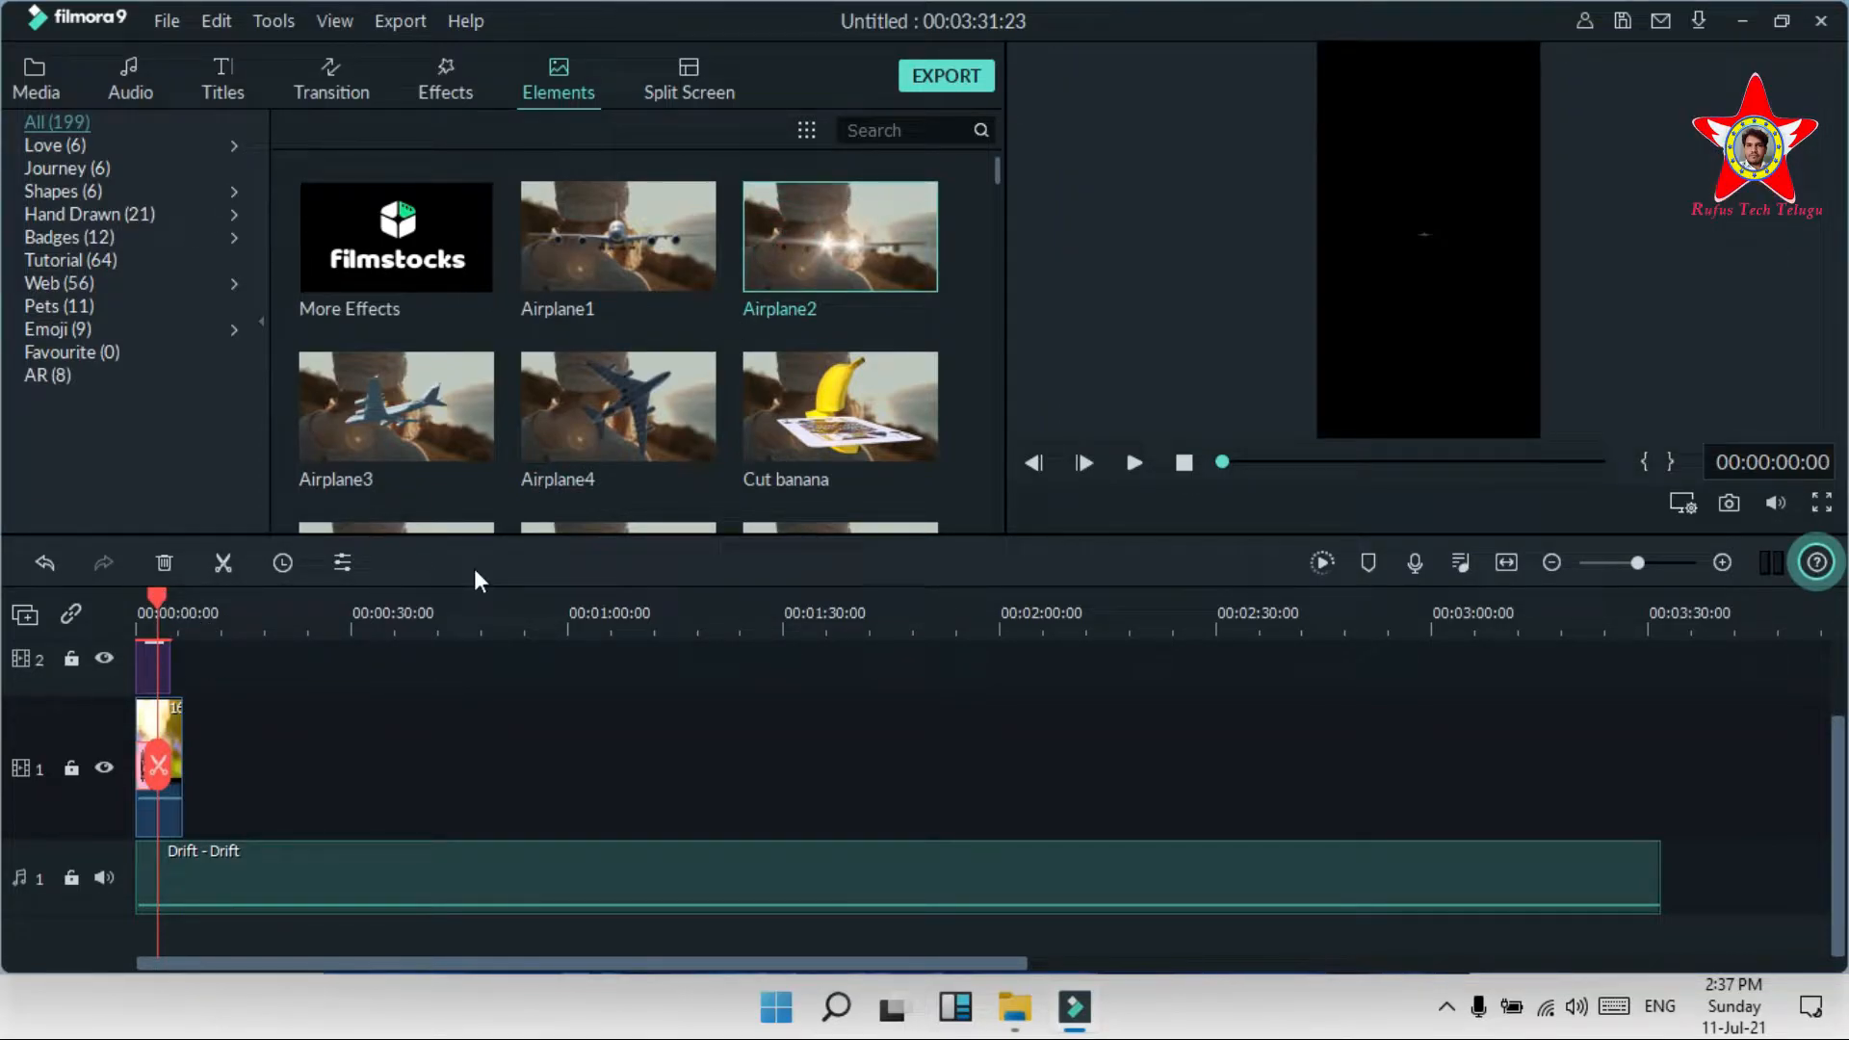
{"action": "scroll", "coordinate": [206, 673], "scroll_direction": "up", "scroll_amount": 1}
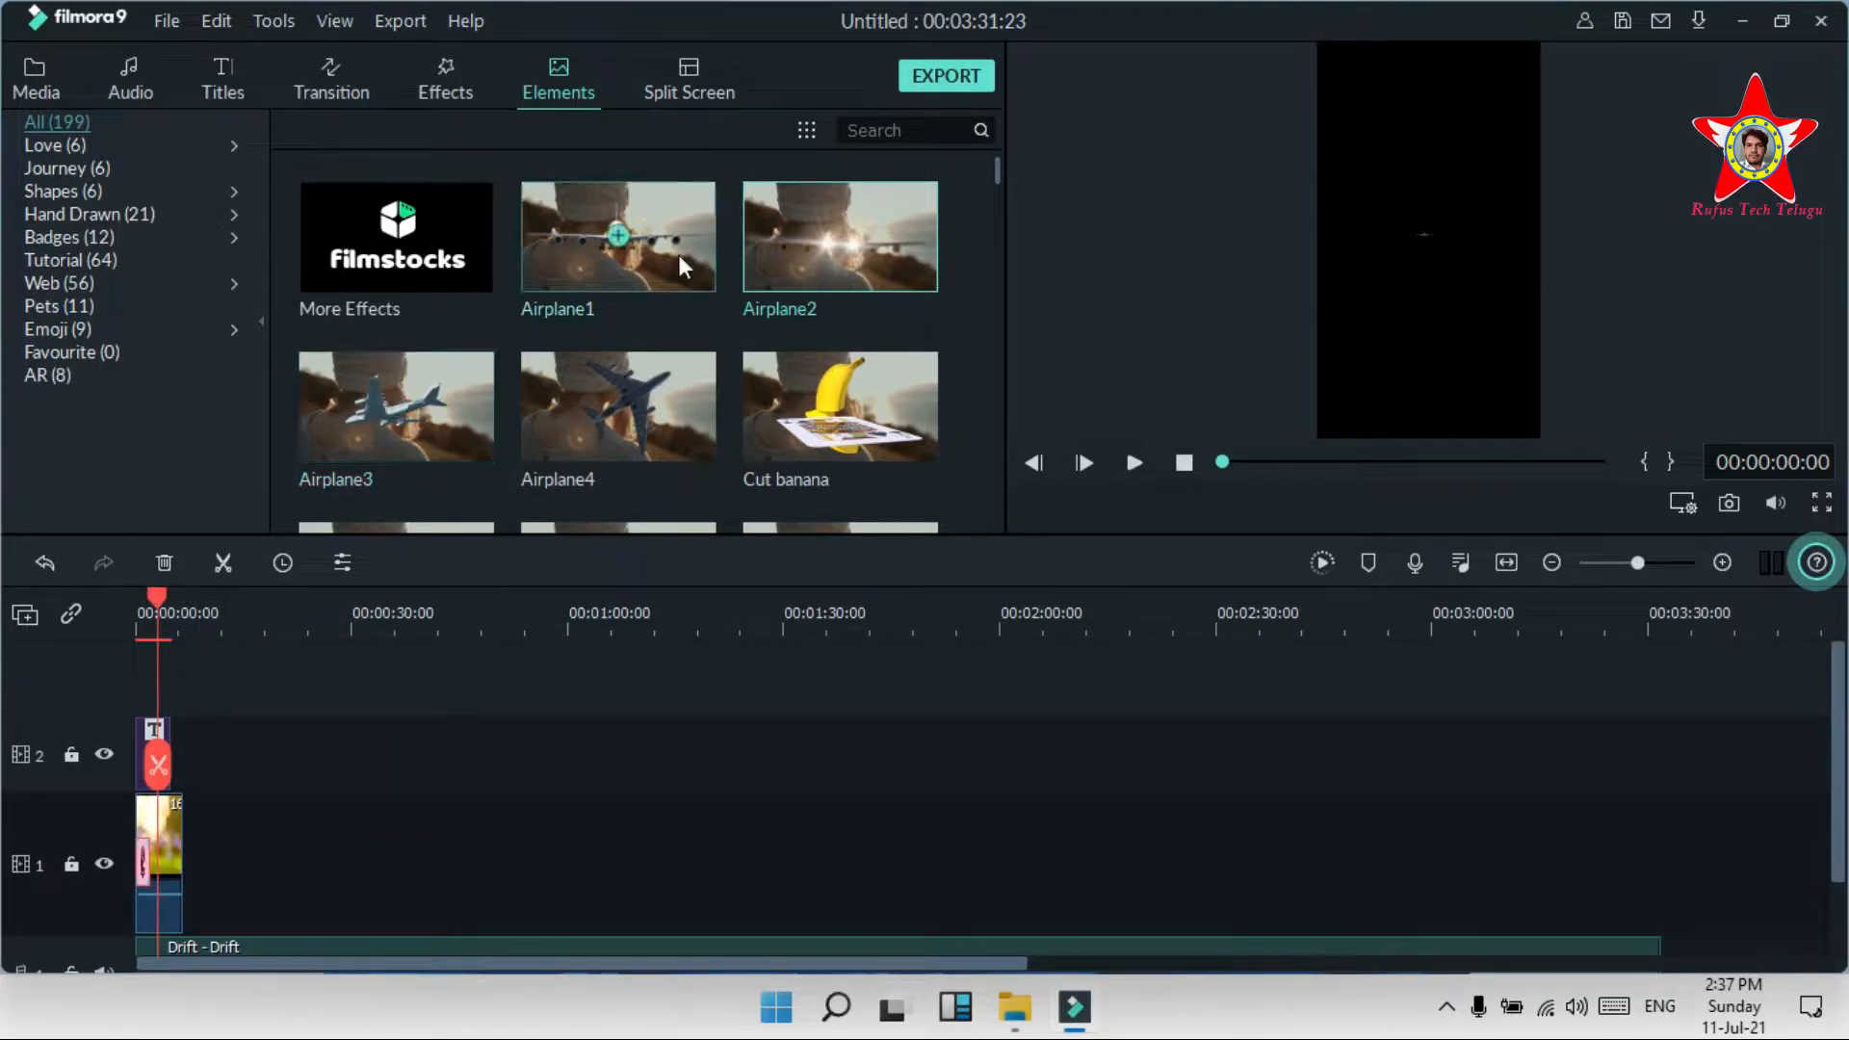
{"action": "left_click_drag", "start_coordinate": [790, 222], "coordinate": [131, 684]}
{"action": "left_click_drag", "start_coordinate": [159, 591], "coordinate": [138, 593]}
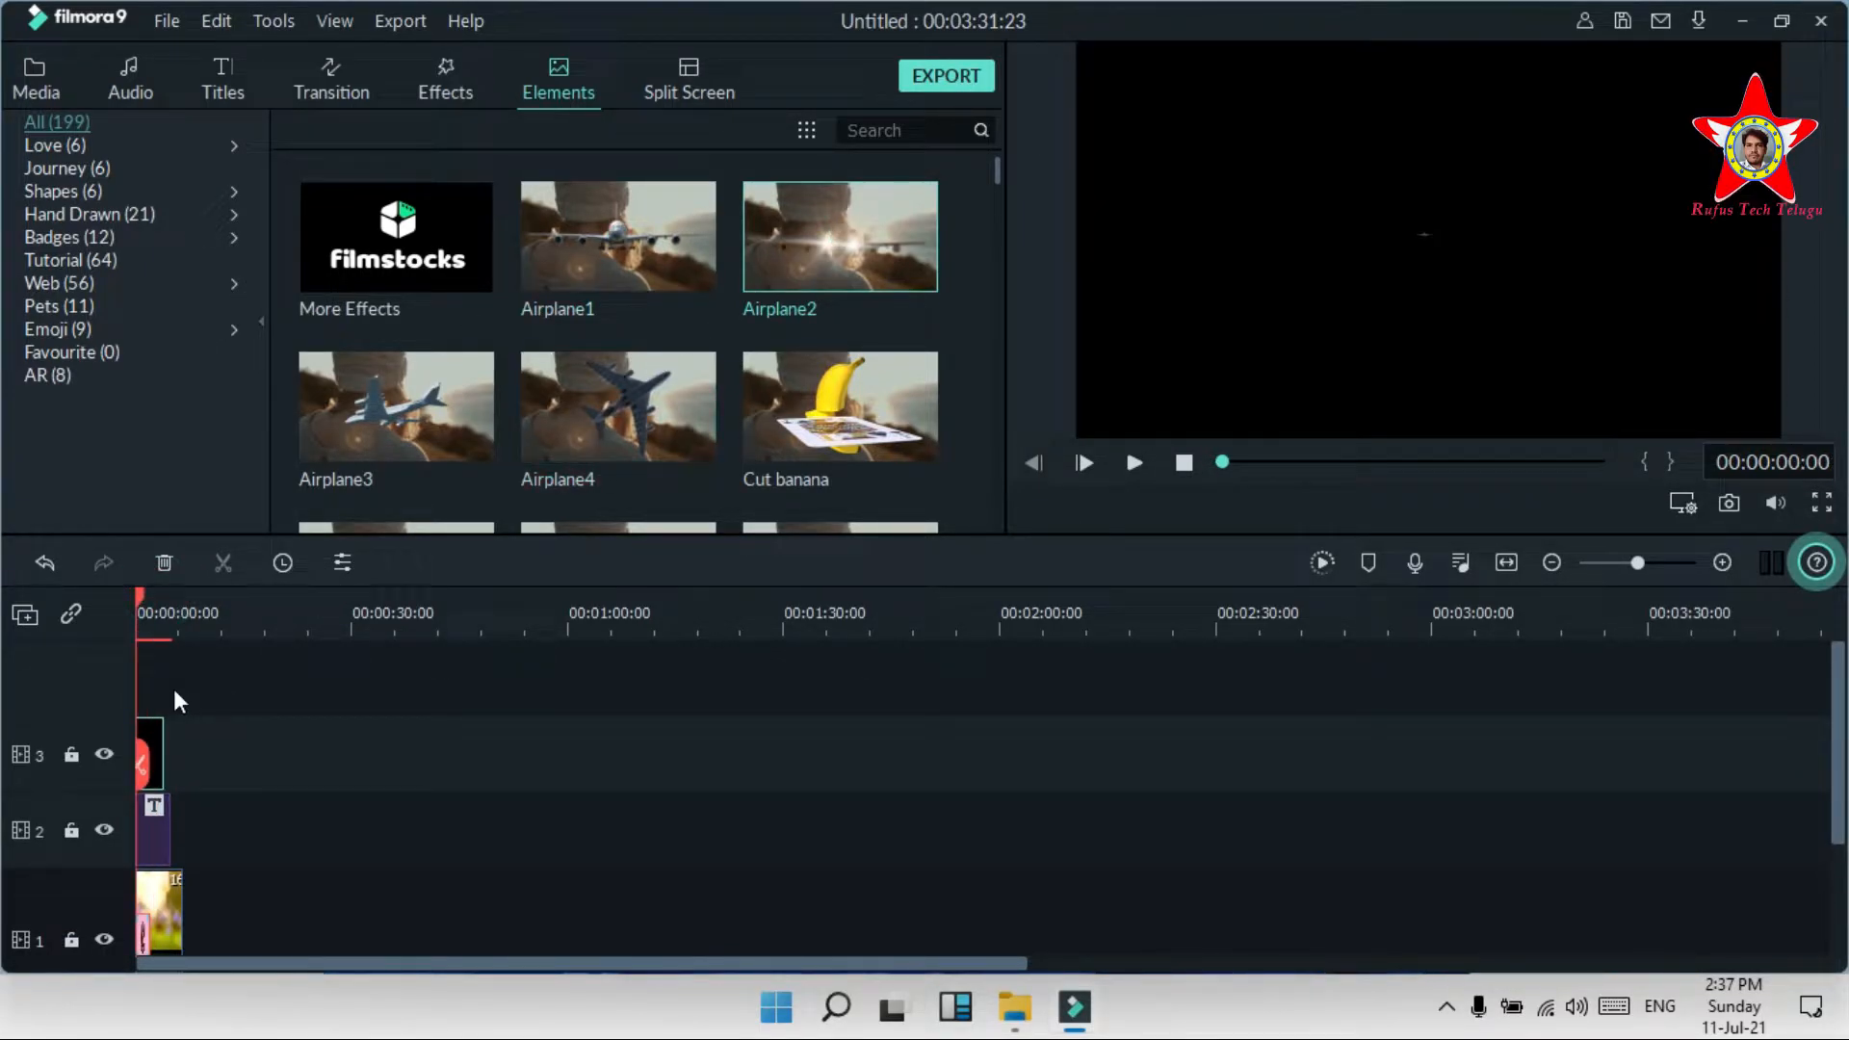
{"action": "key", "text": "space"}
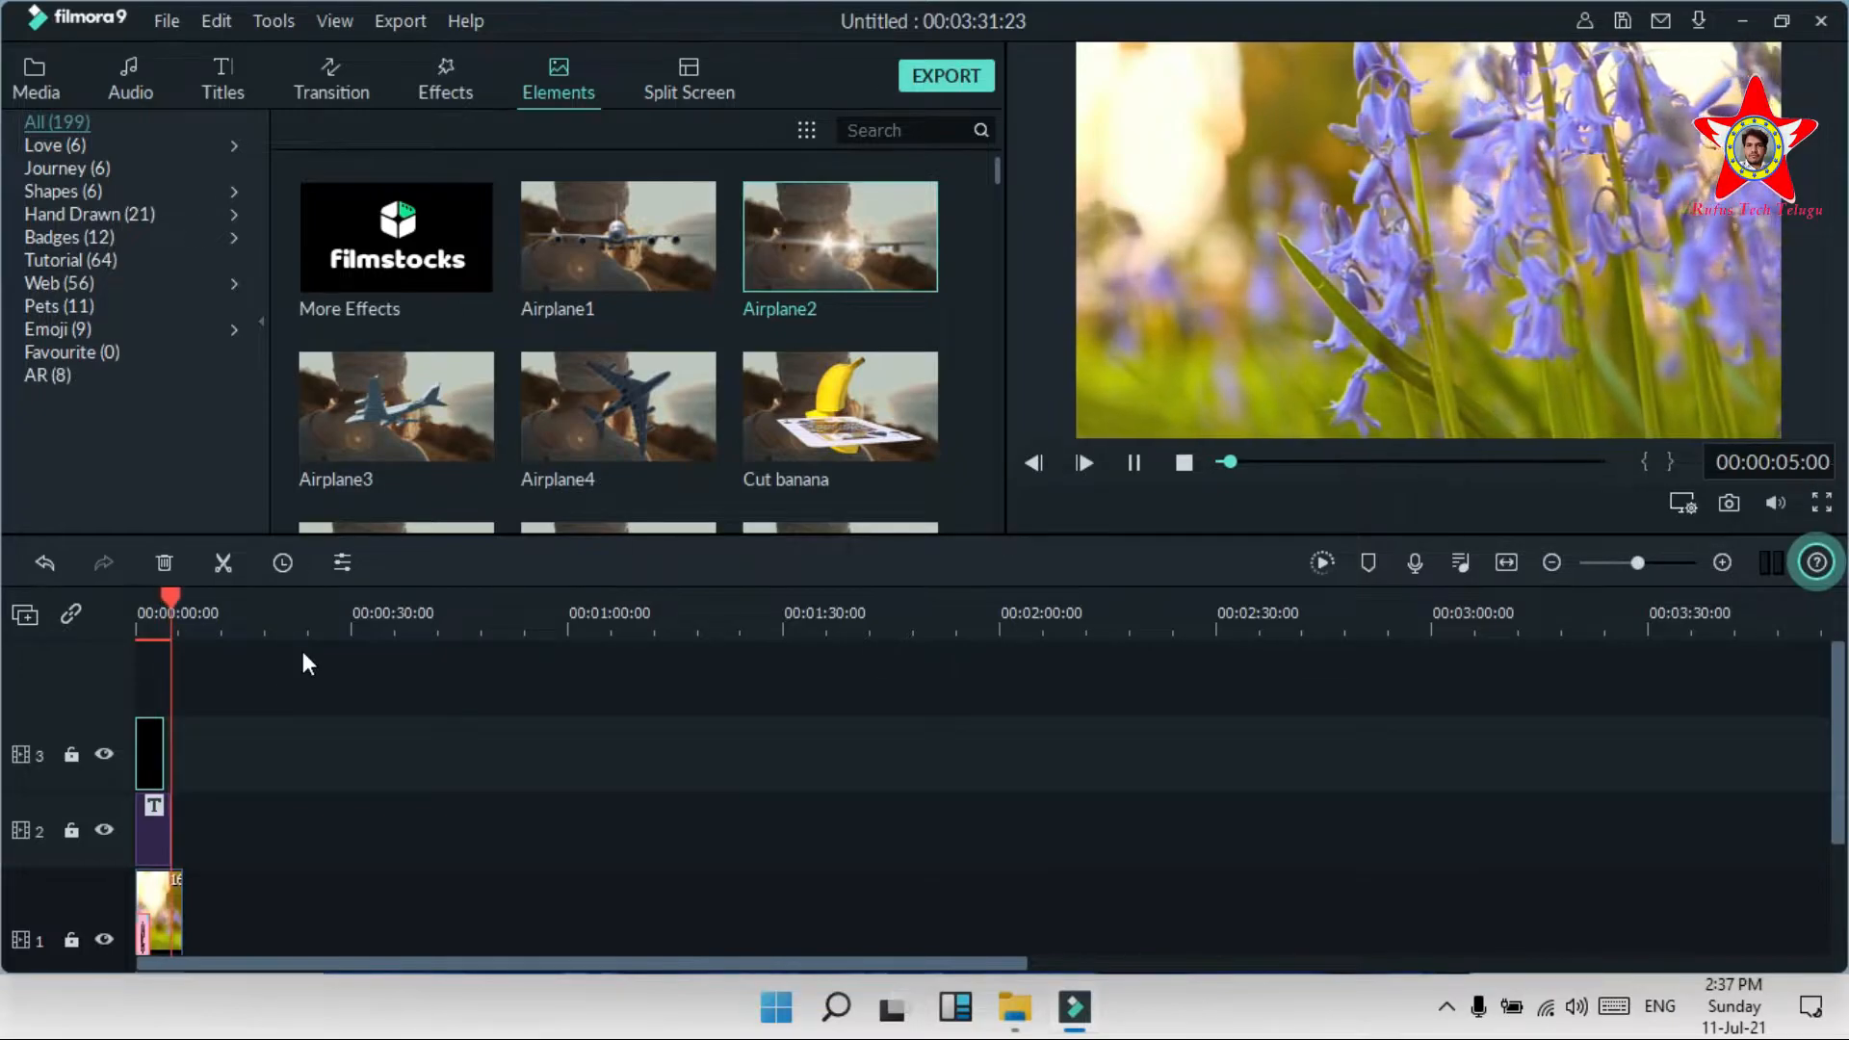
{"action": "left_click", "coordinate": [148, 616]}
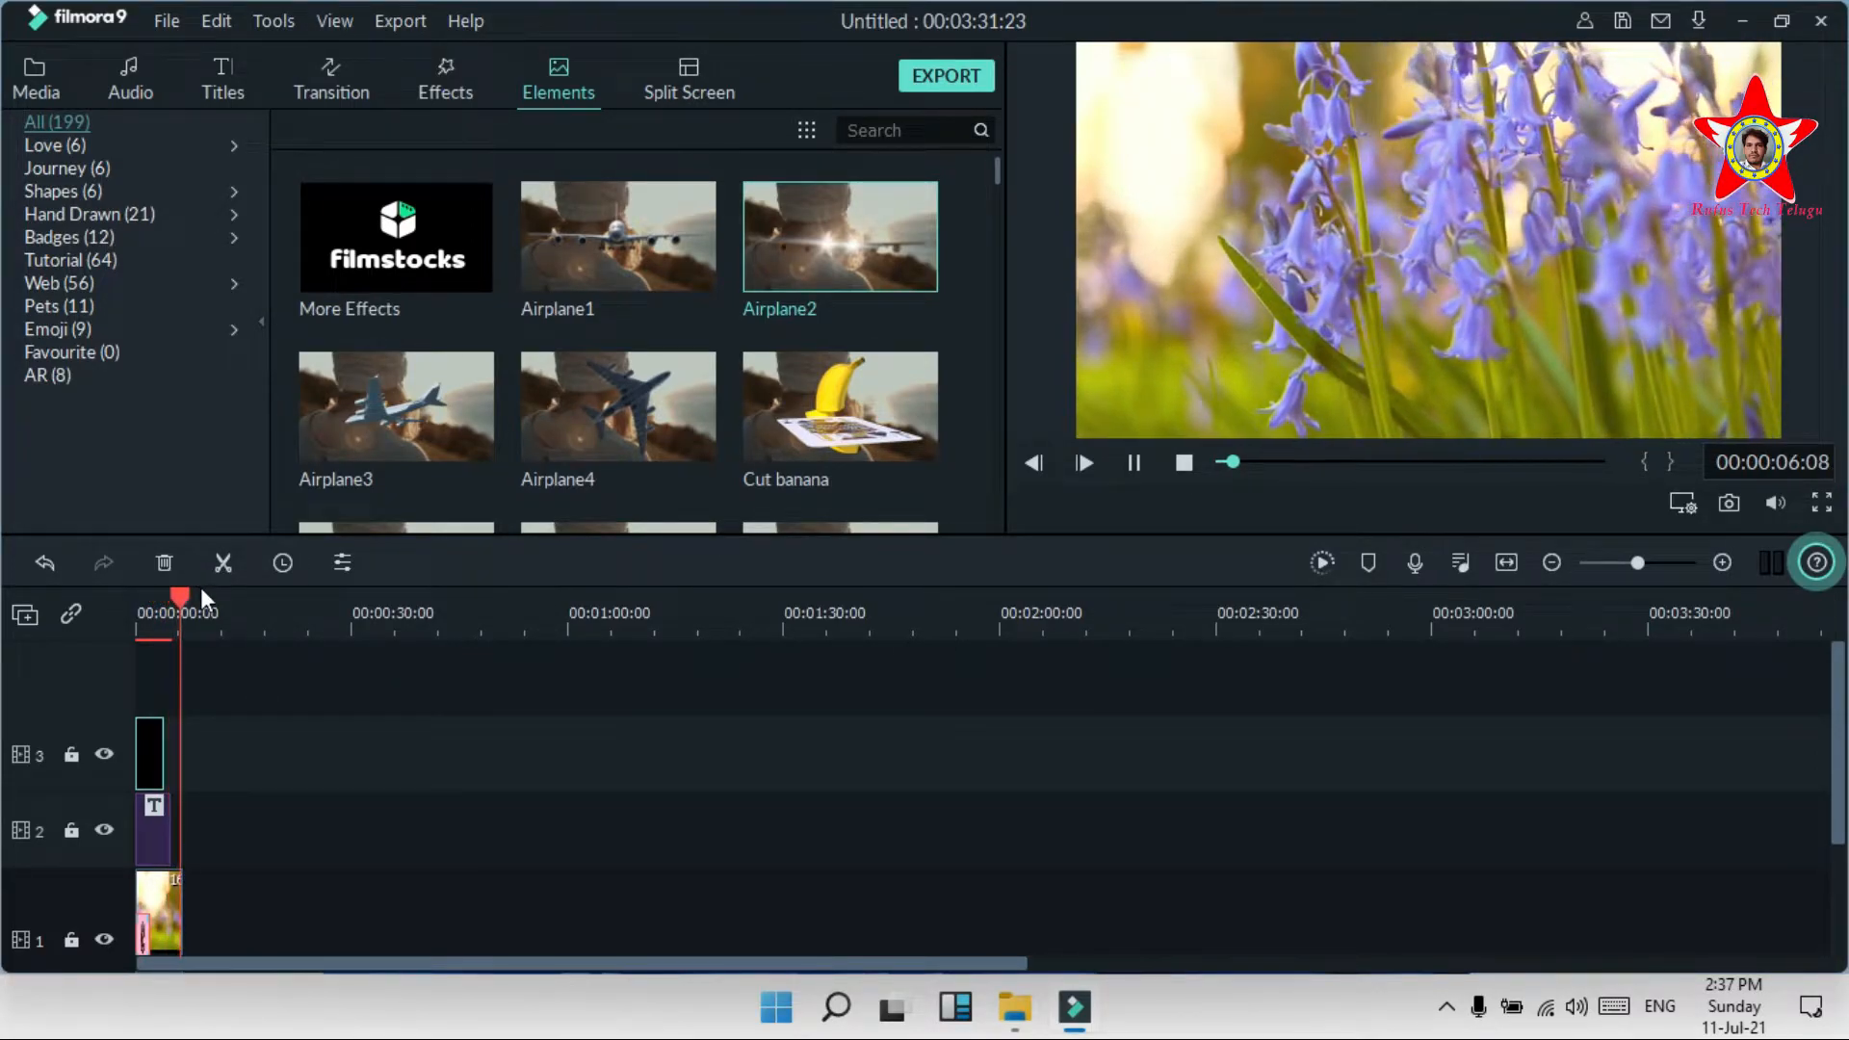
{"action": "key", "text": "space"}
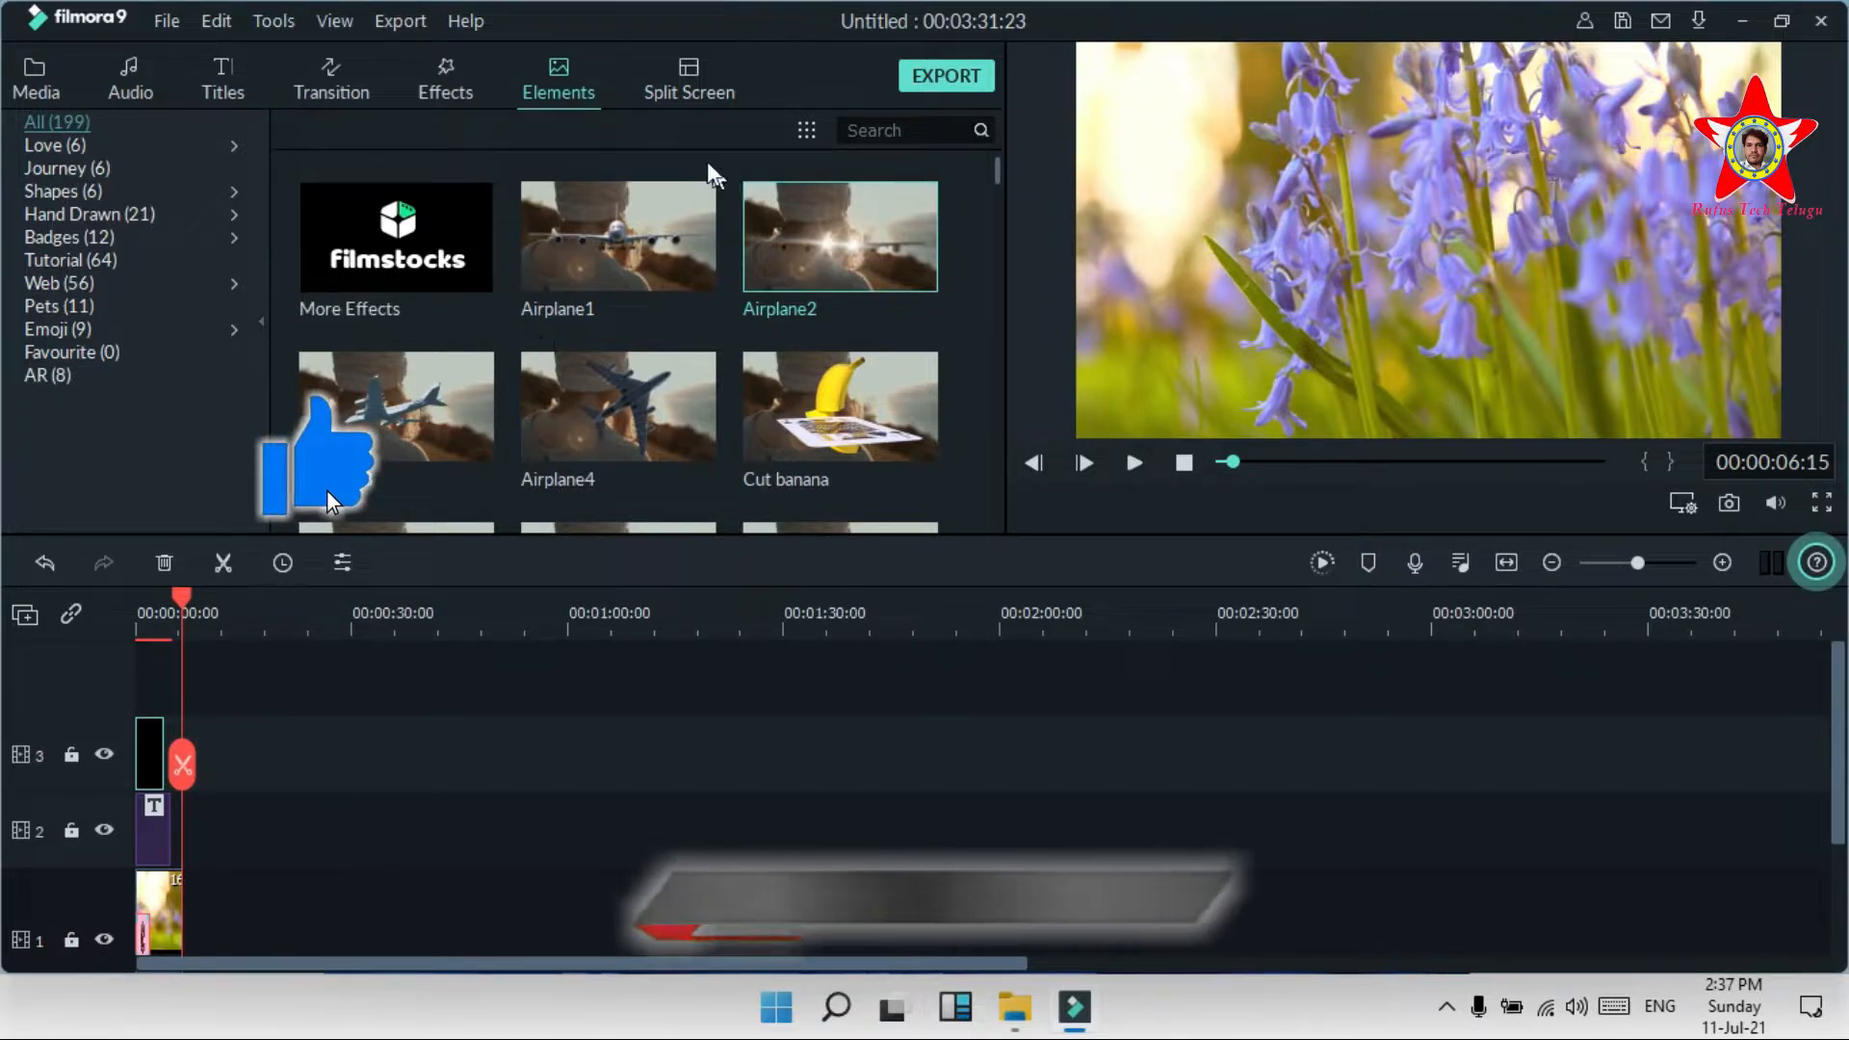
Step: Browse the split screen library, previewing several two-part and five-part layouts
{"action": "left_click", "coordinate": [703, 70]}
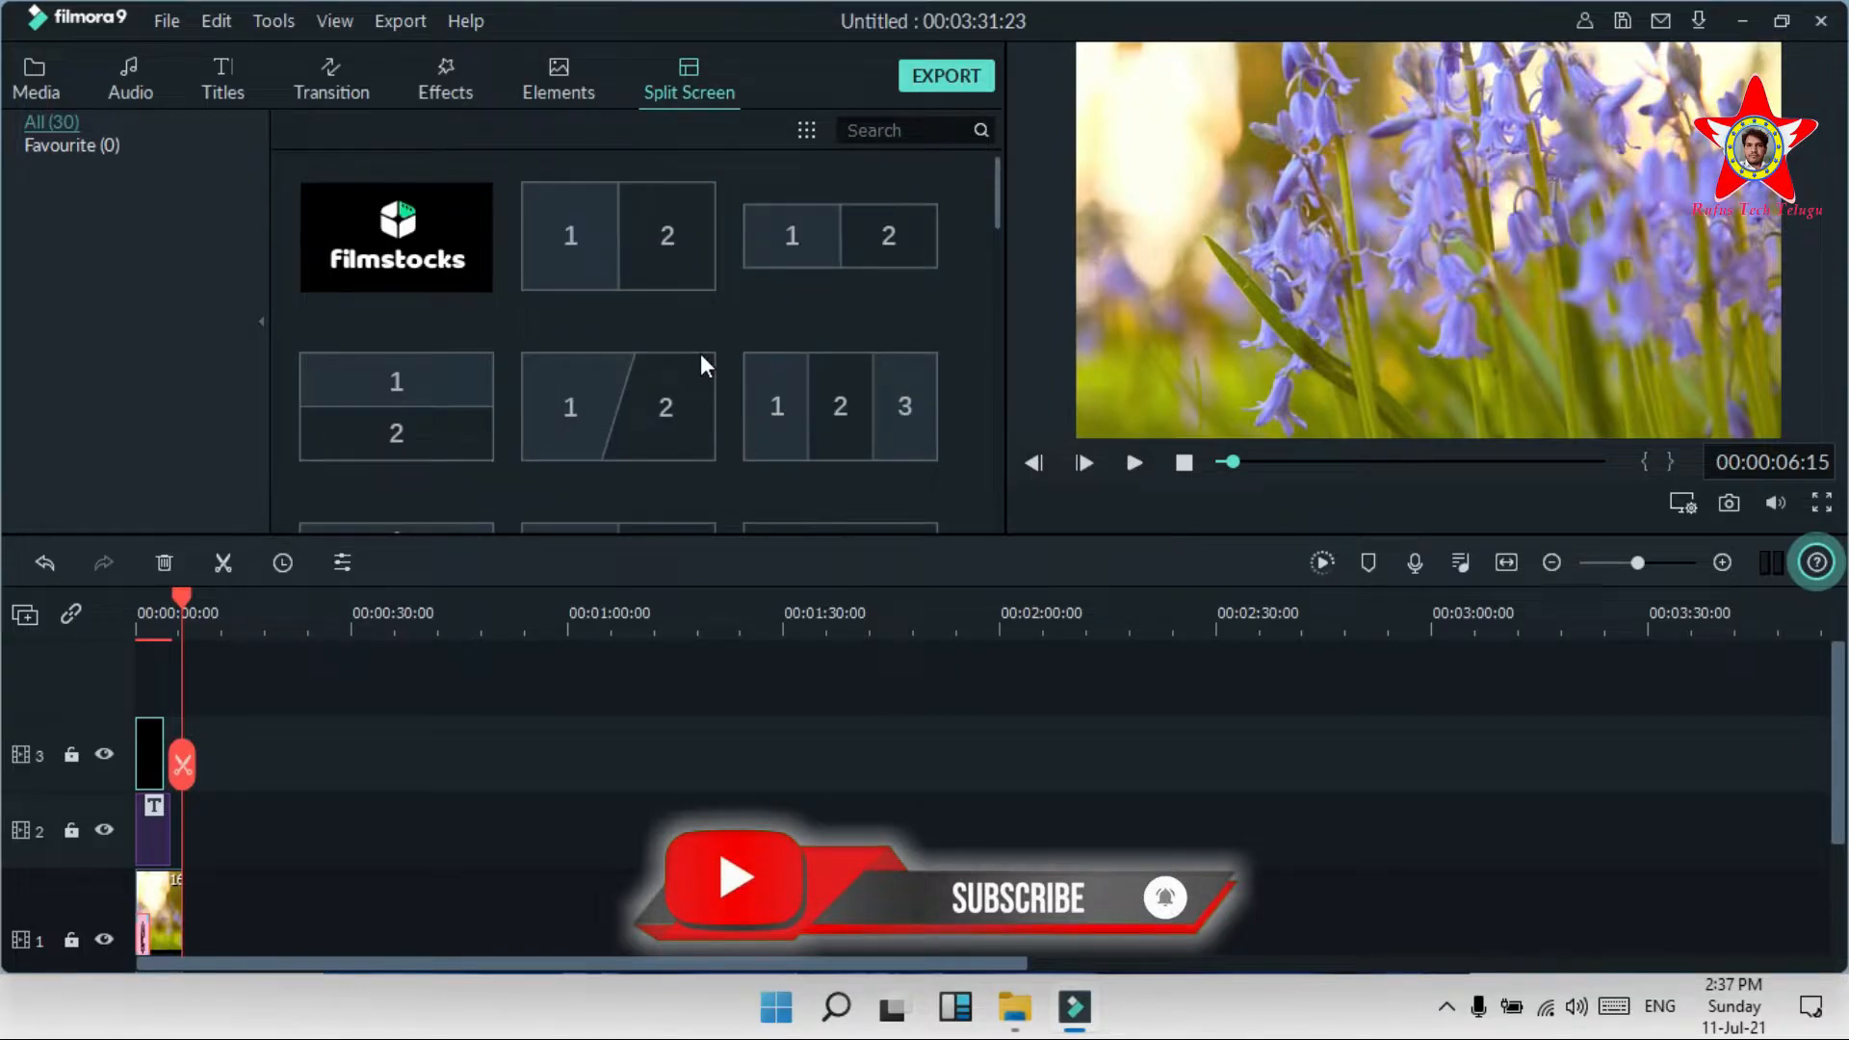
{"action": "mouse_move", "coordinate": [627, 208]}
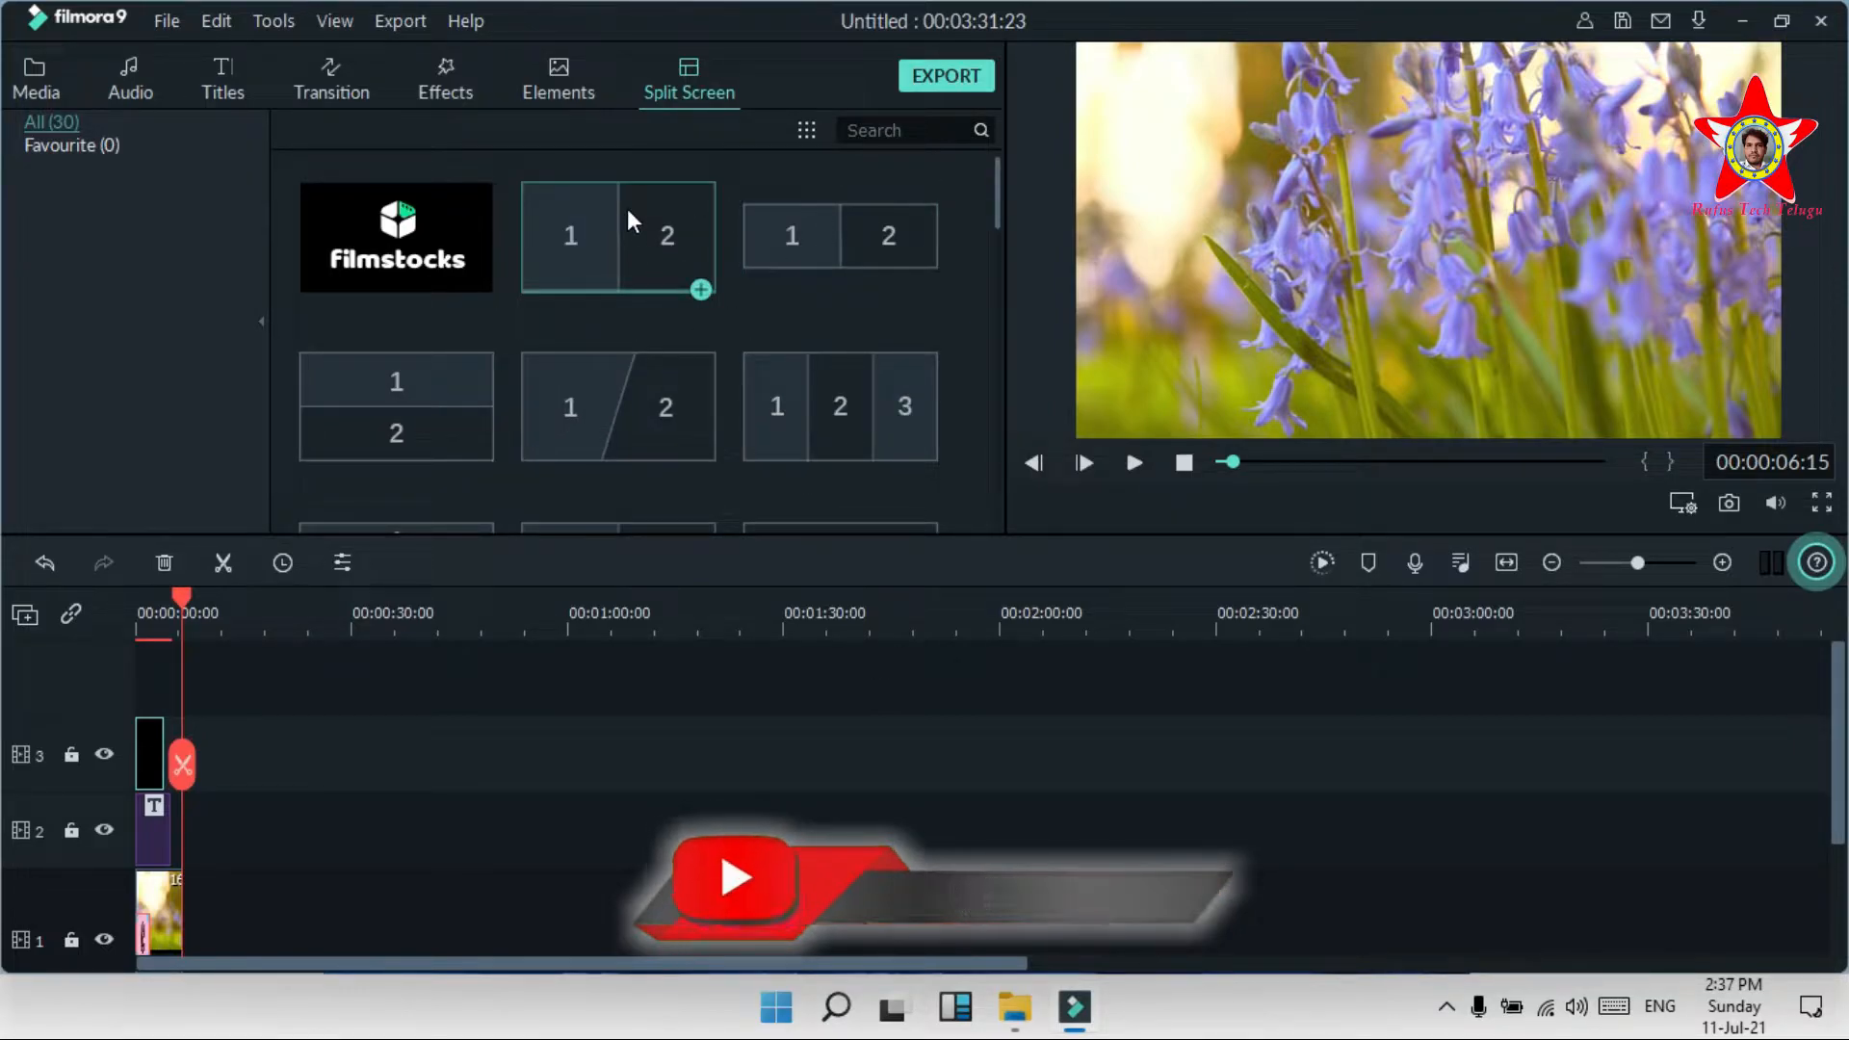
{"action": "left_click", "coordinate": [627, 208]}
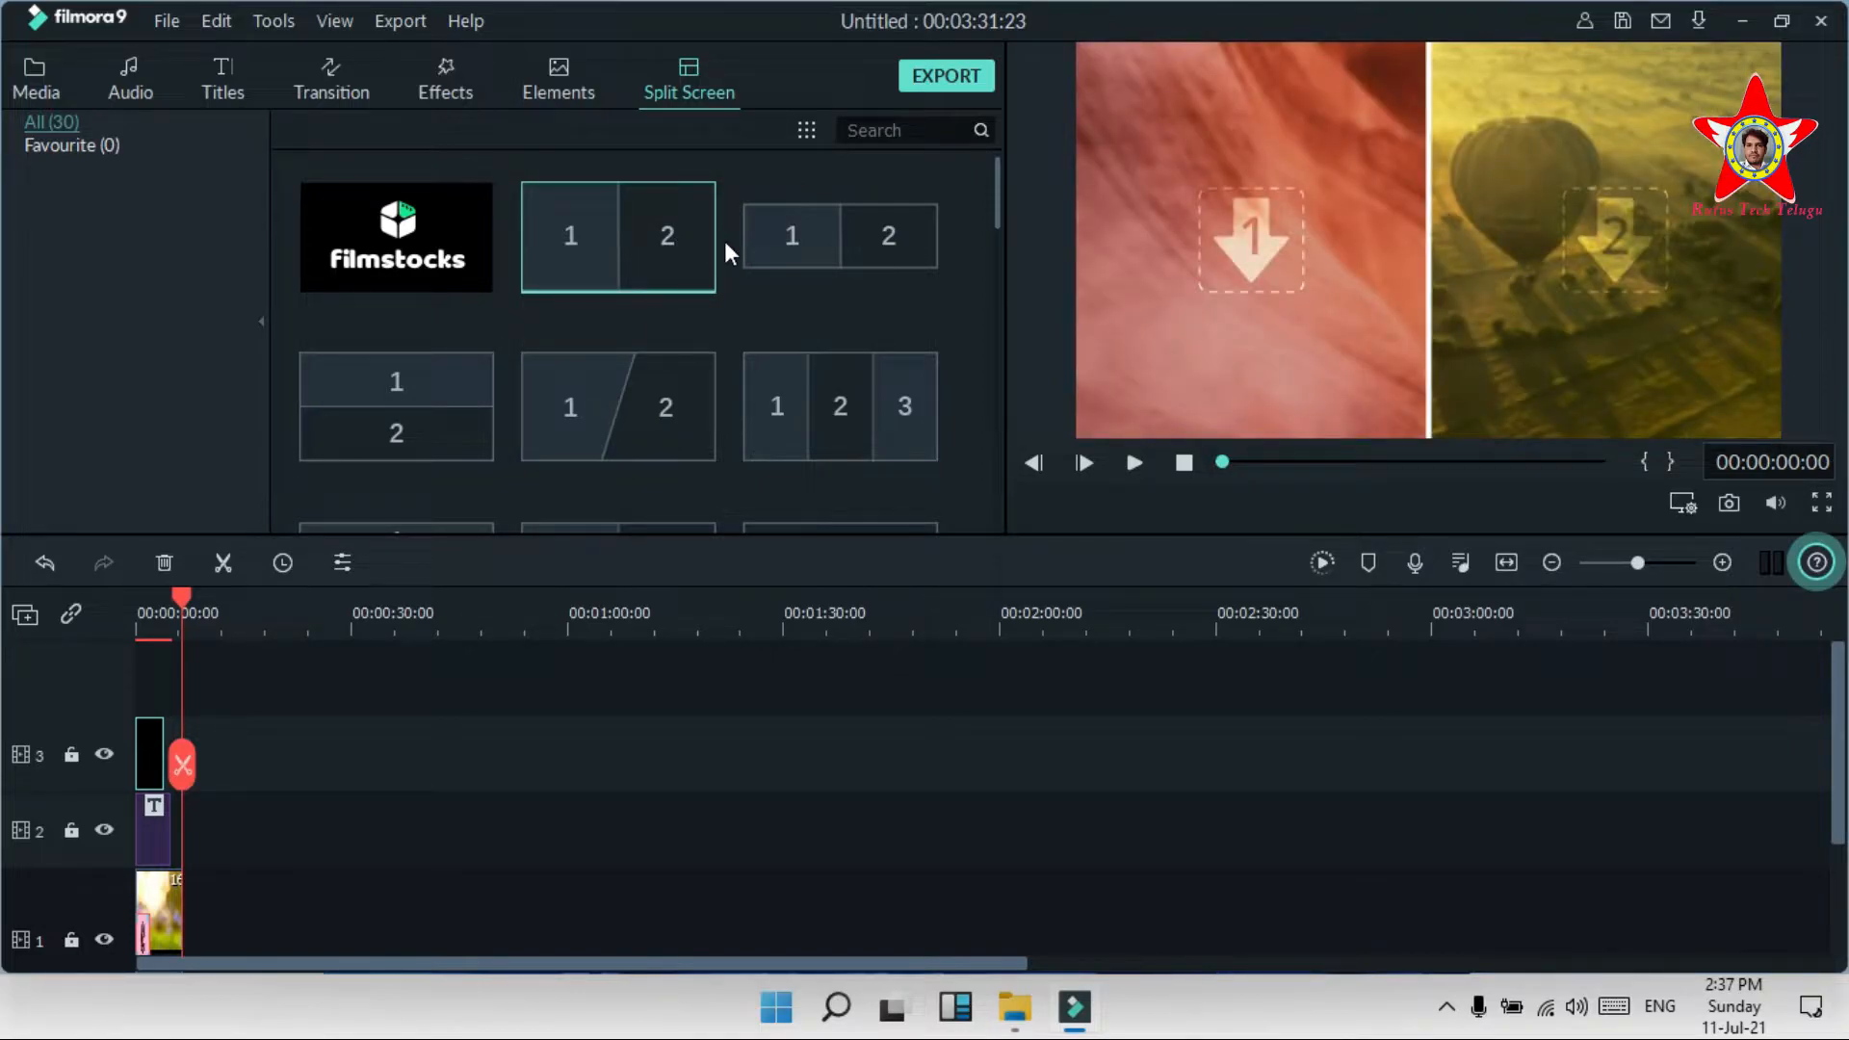
{"action": "left_click", "coordinate": [869, 204]}
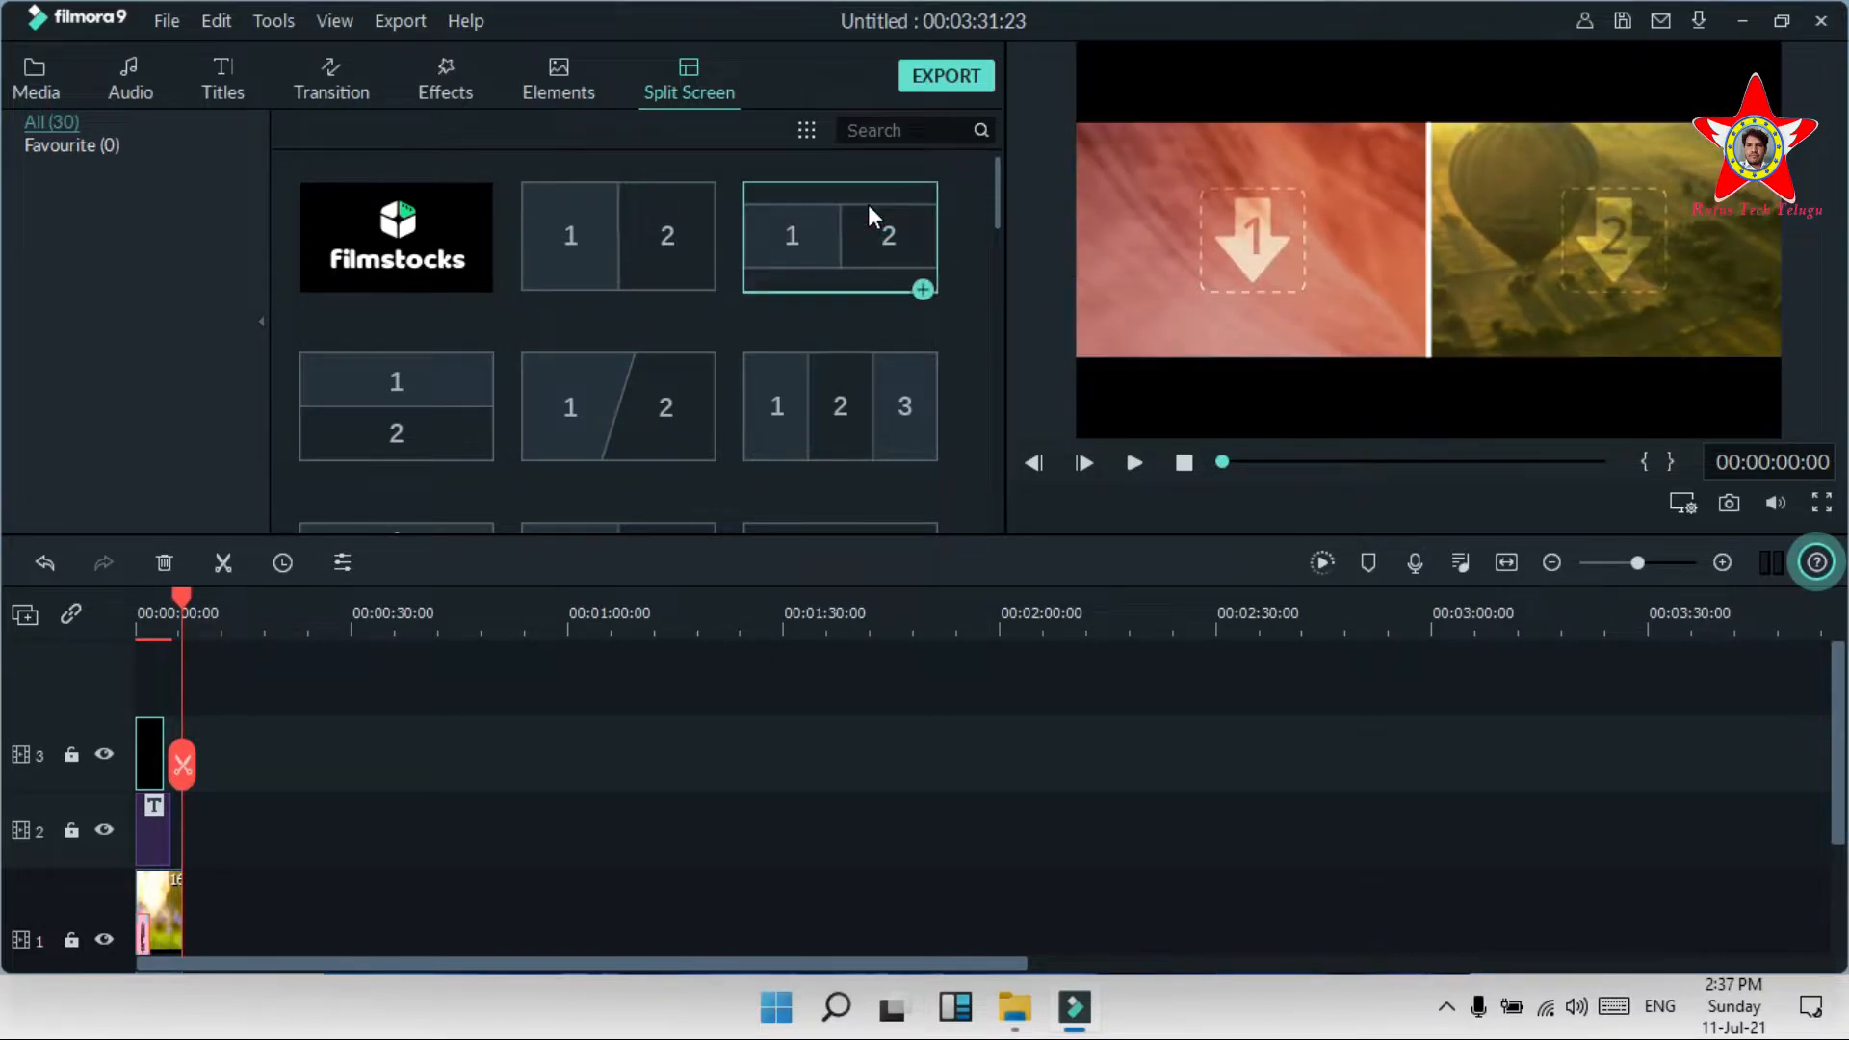
{"action": "left_click", "coordinate": [474, 395]}
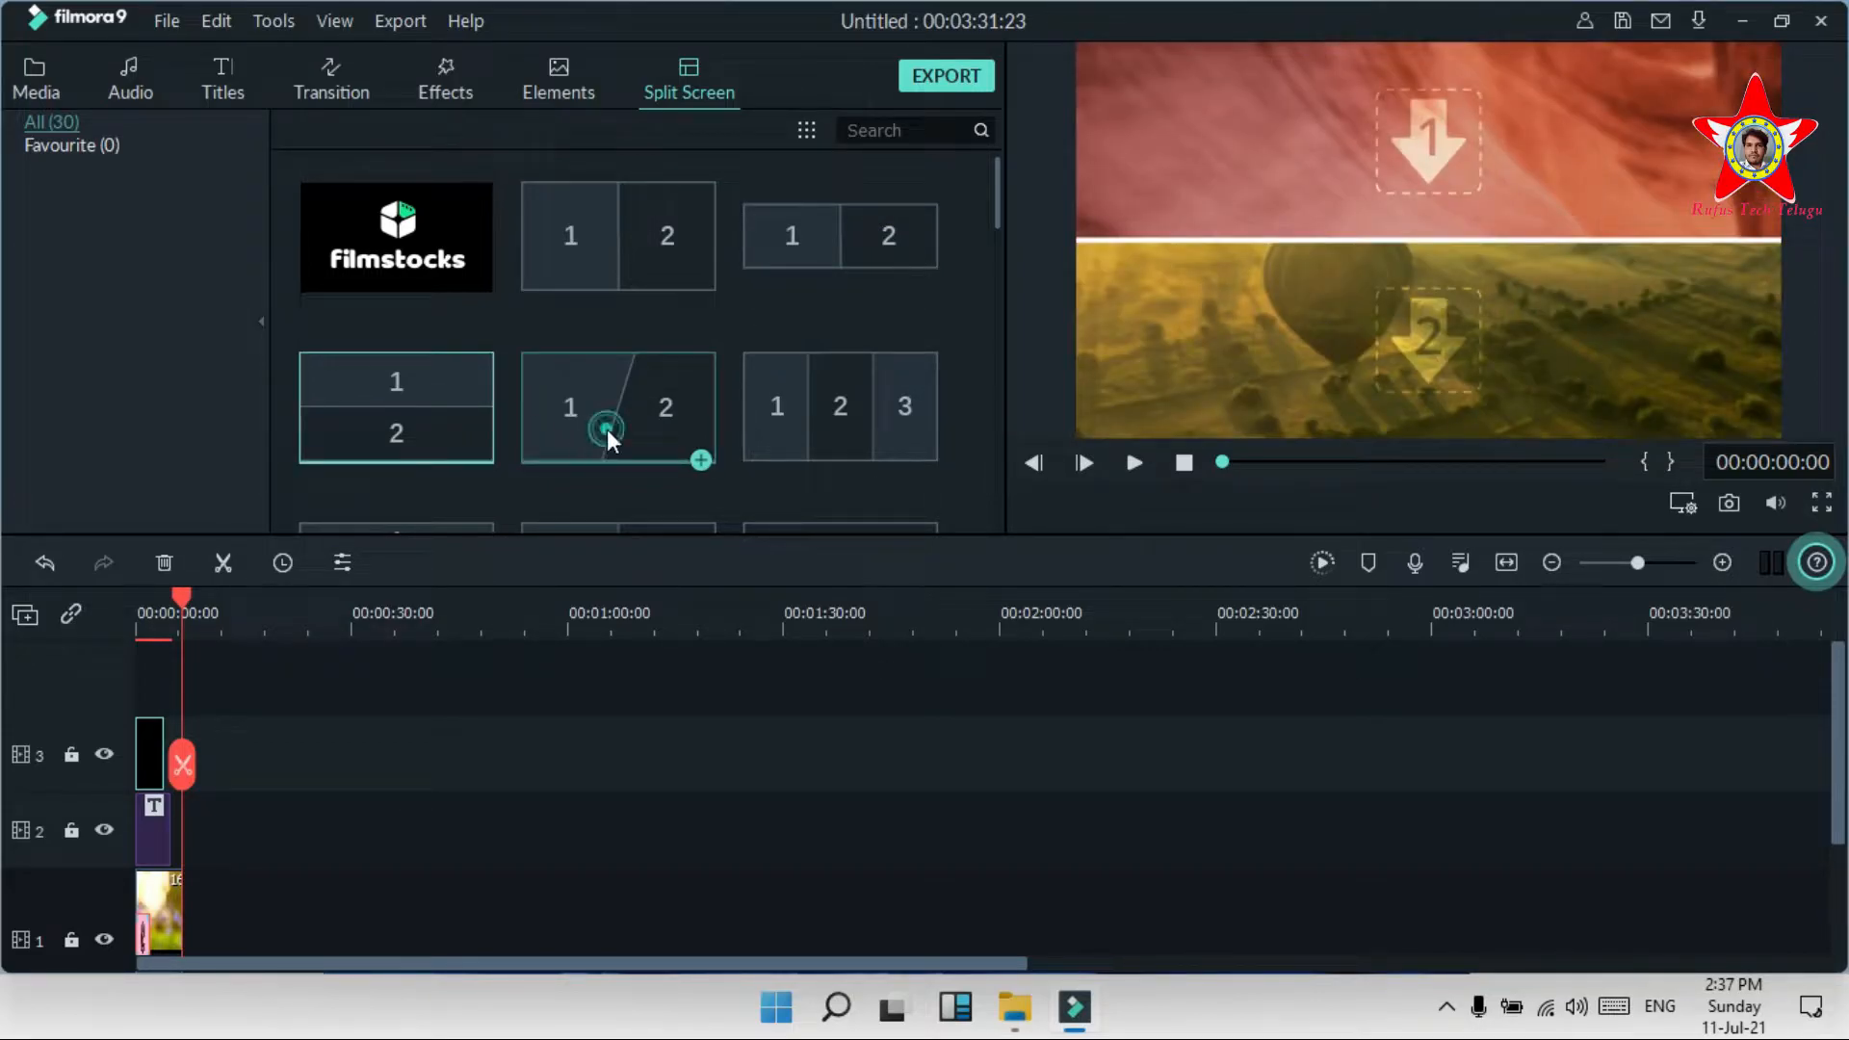
{"action": "left_click", "coordinate": [607, 429]}
{"action": "scroll", "coordinate": [607, 429], "scroll_direction": "down", "scroll_amount": 10}
{"action": "left_click", "coordinate": [447, 248]}
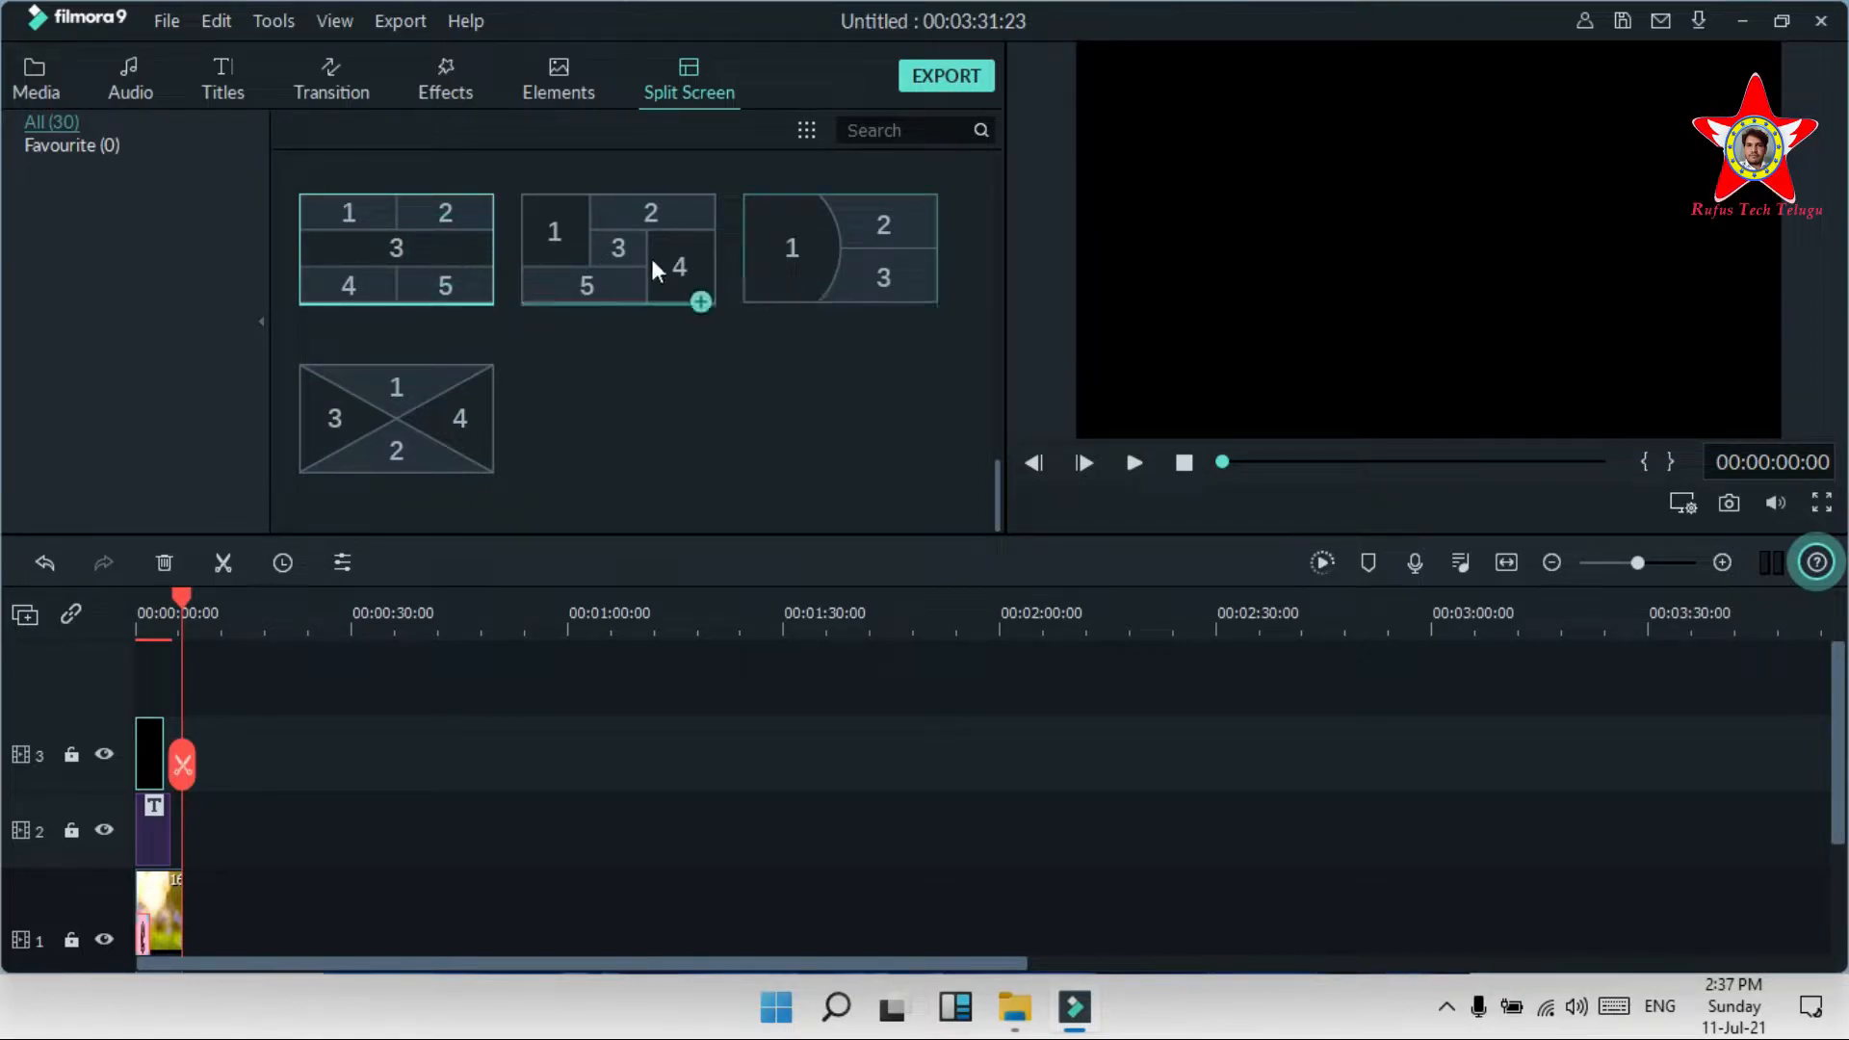
{"action": "scroll", "coordinate": [460, 252], "scroll_direction": "up", "scroll_amount": 10}
{"action": "left_click", "coordinate": [461, 229]}
{"action": "left_click", "coordinate": [559, 255]}
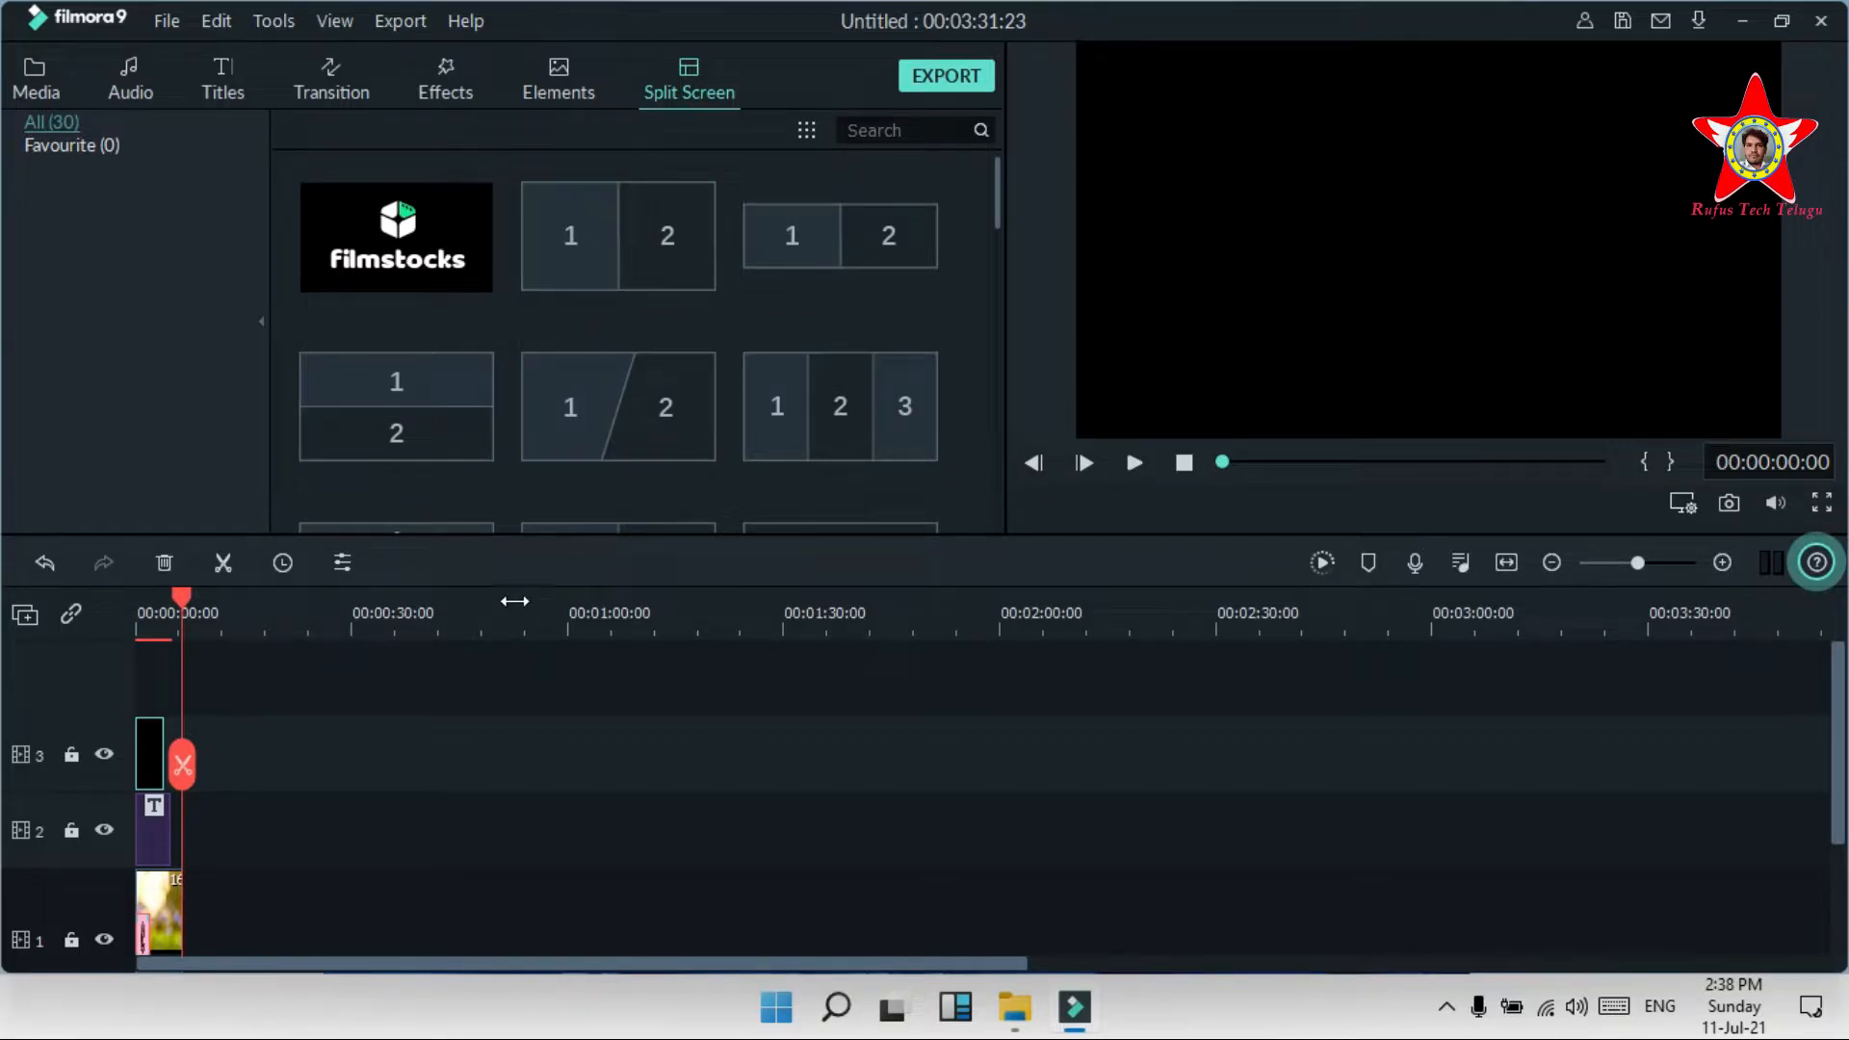
Step: Return to the project media, and examine the track management options and the timeline's tracks
{"action": "left_click", "coordinate": [46, 78]}
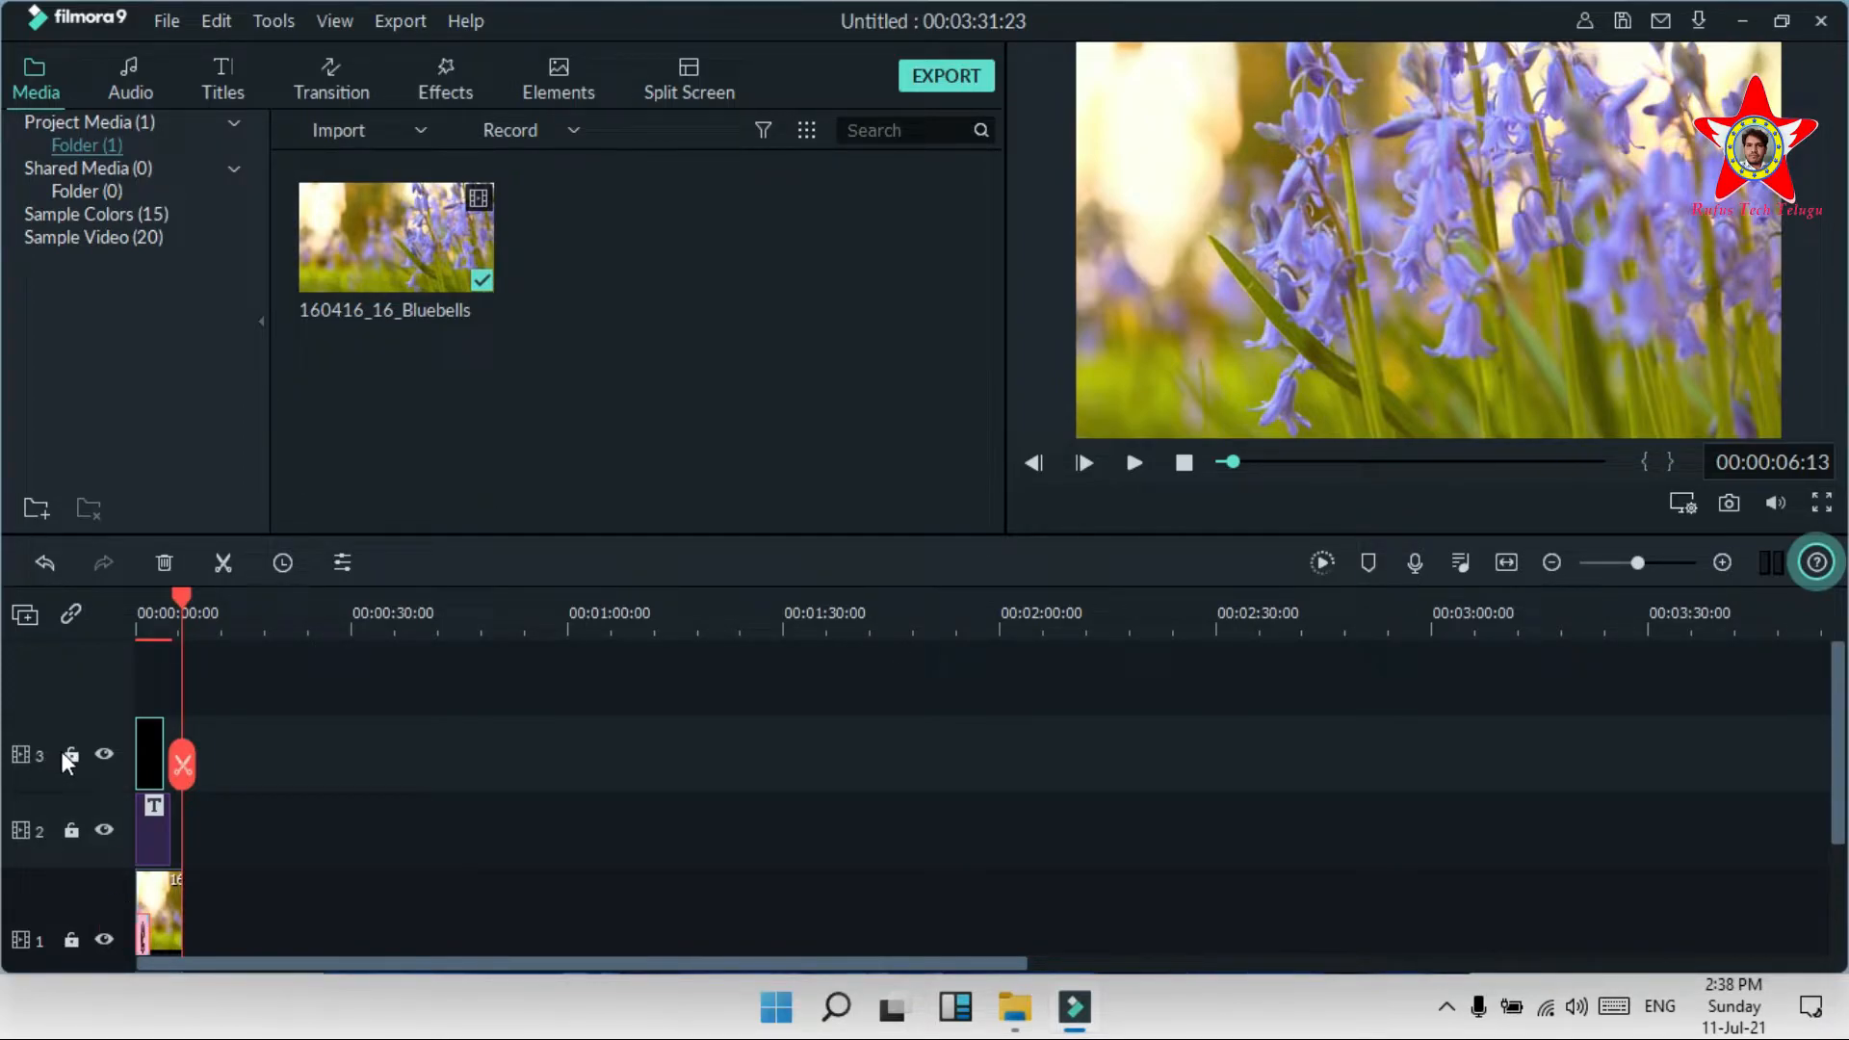
{"action": "left_click", "coordinate": [26, 610]}
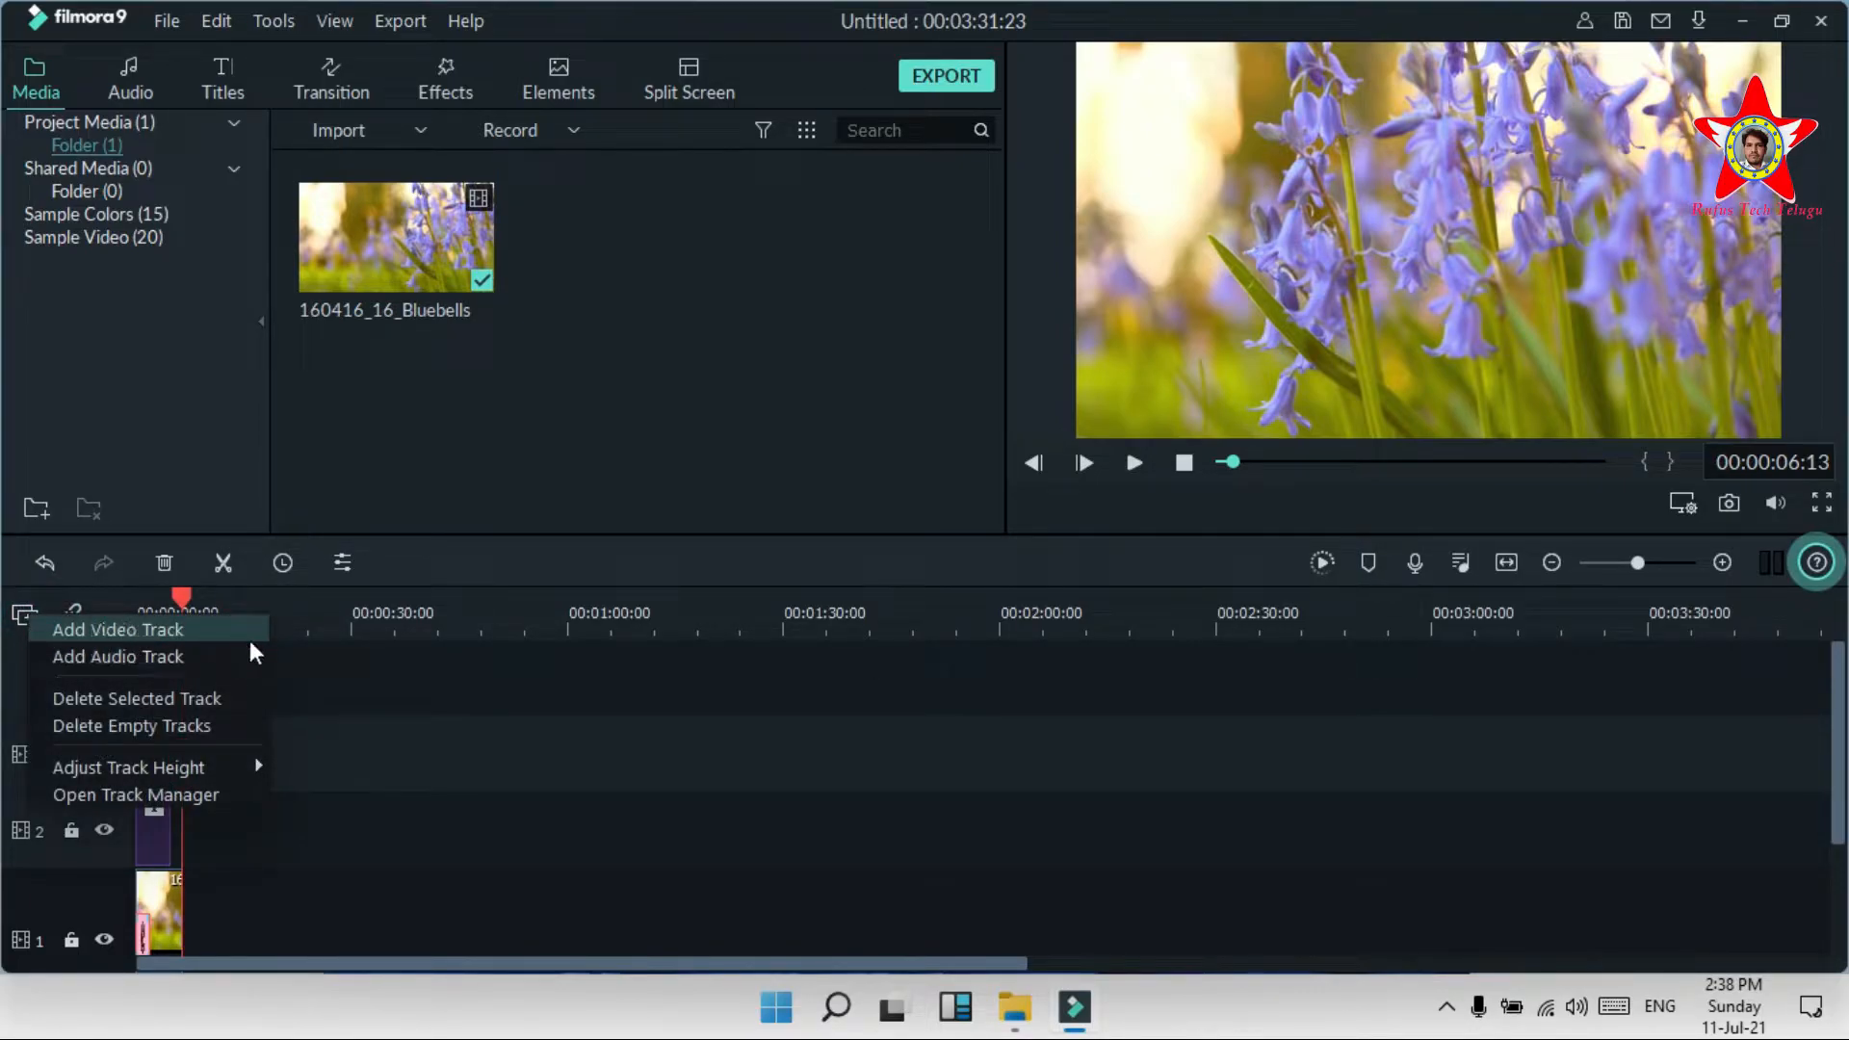
{"action": "left_click", "coordinate": [320, 703]}
{"action": "scroll", "coordinate": [309, 787], "scroll_direction": "down", "scroll_amount": 3}
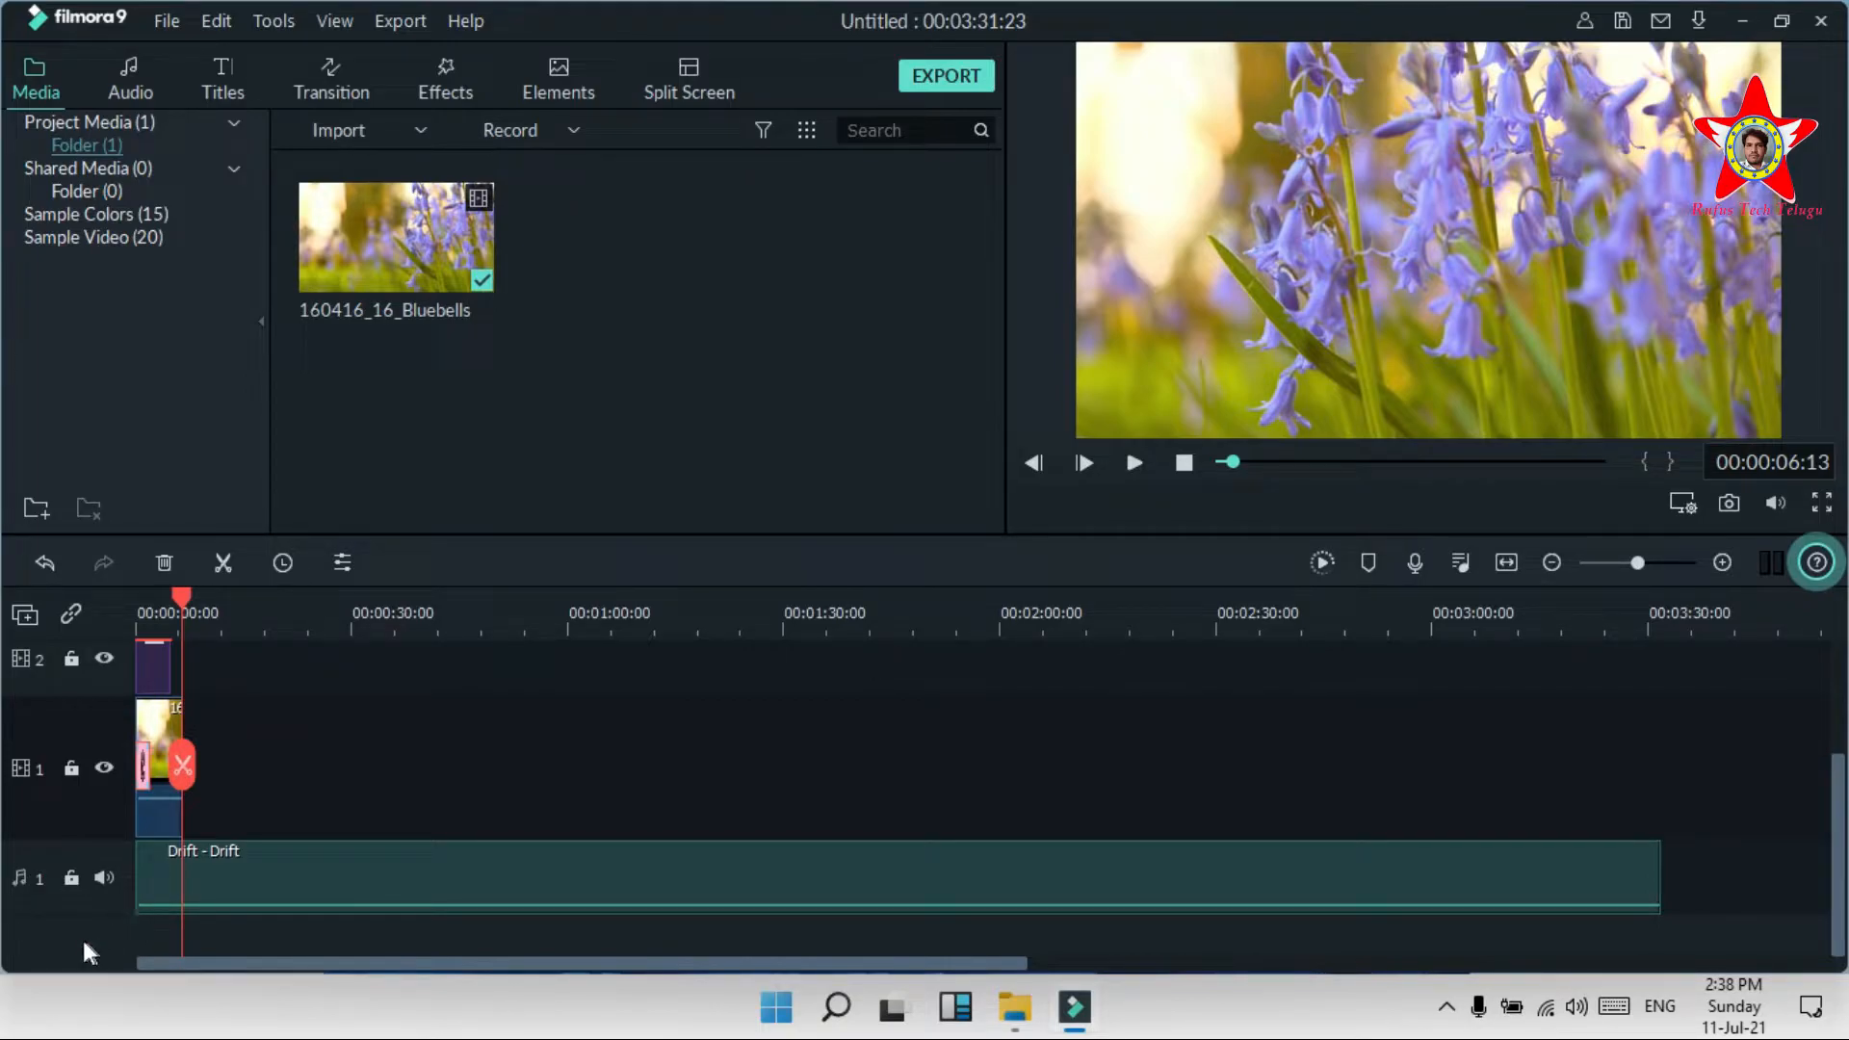
{"action": "scroll", "coordinate": [310, 782], "scroll_direction": "up", "scroll_amount": 2}
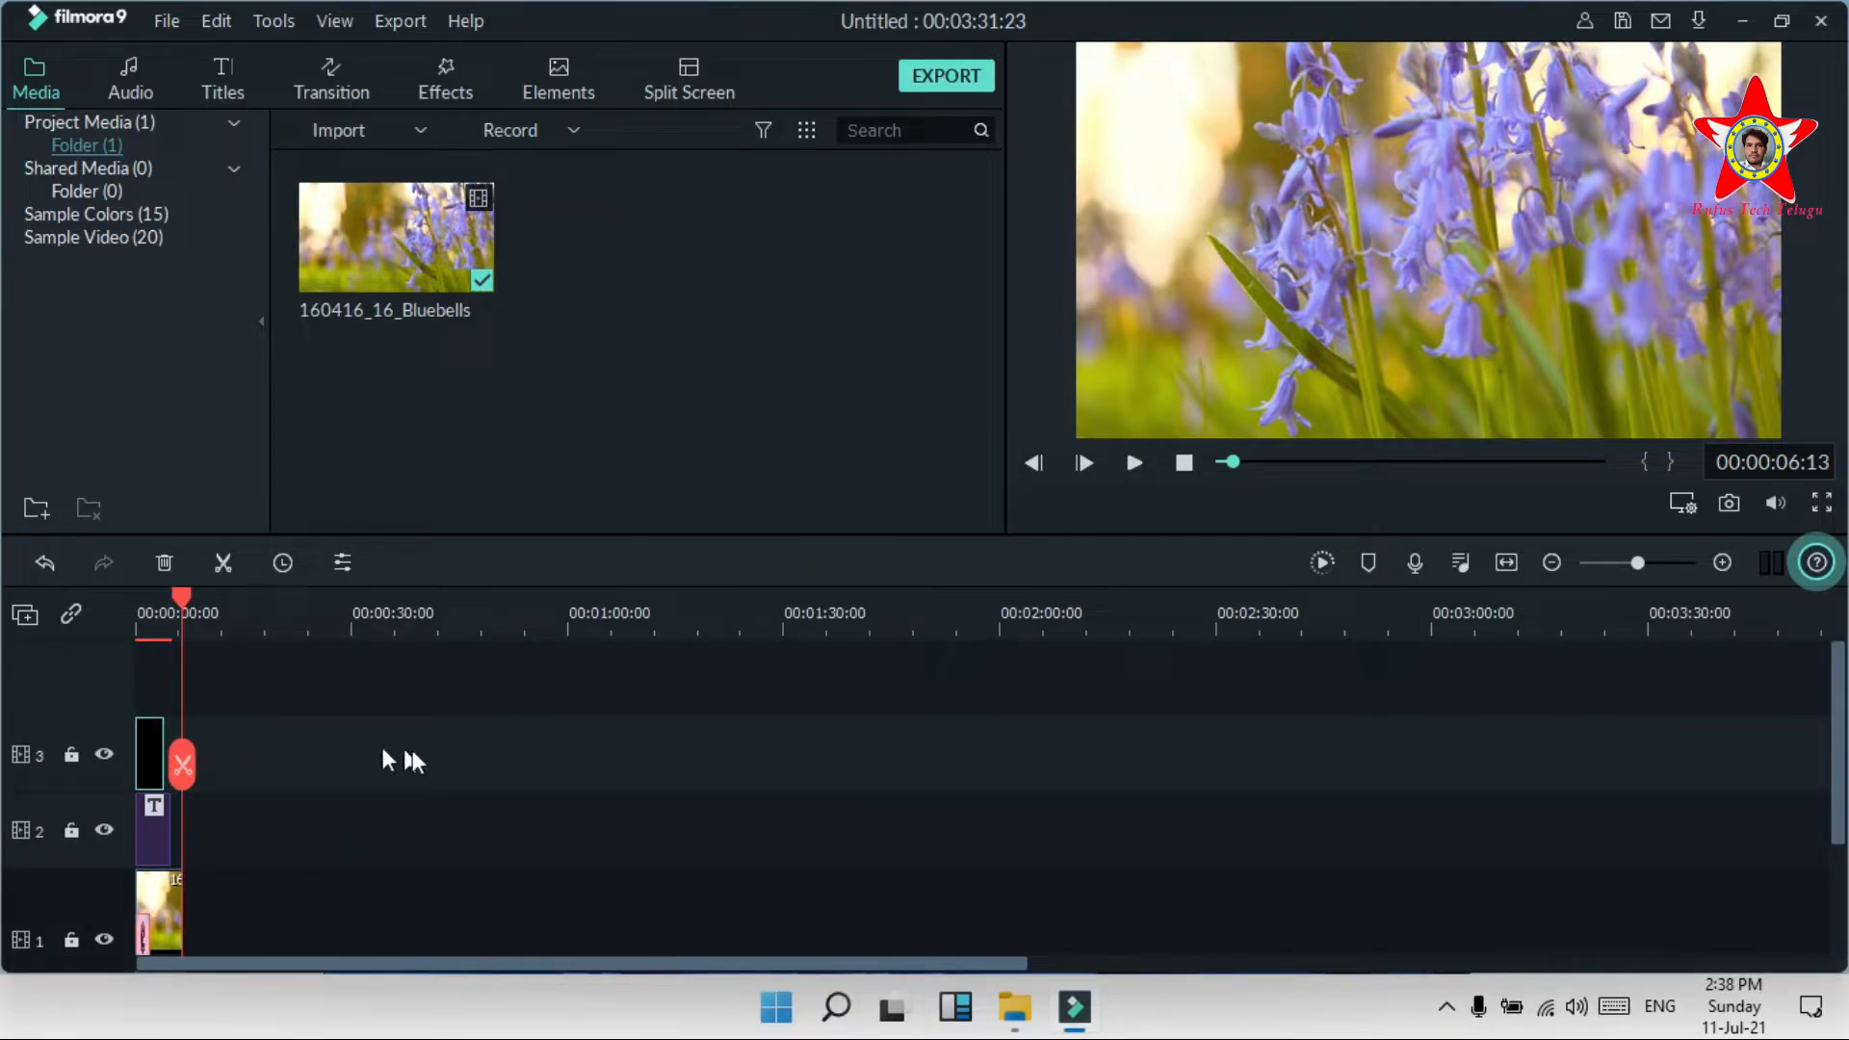
Step: Delete the selected video track holding the Bluebells clip together with its contents, and undo the deletion
{"action": "right_click", "coordinate": [101, 780]}
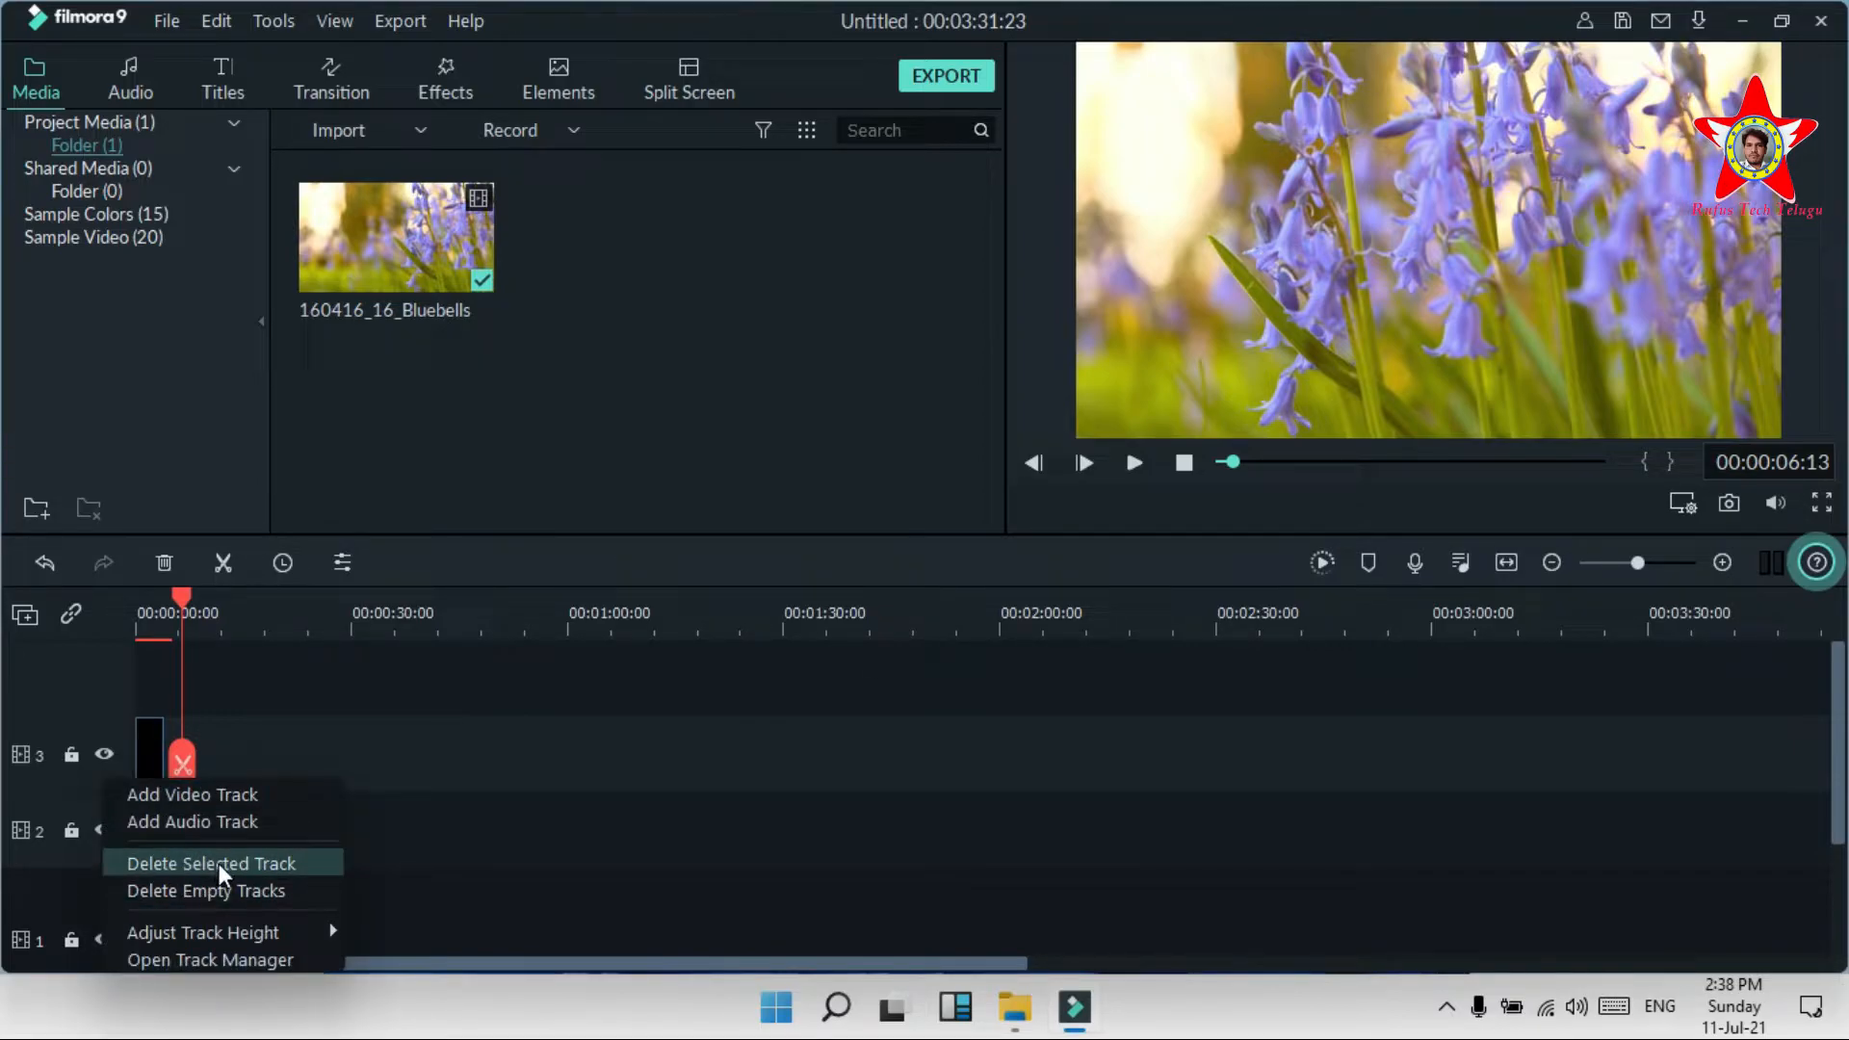
{"action": "left_click", "coordinate": [171, 865]}
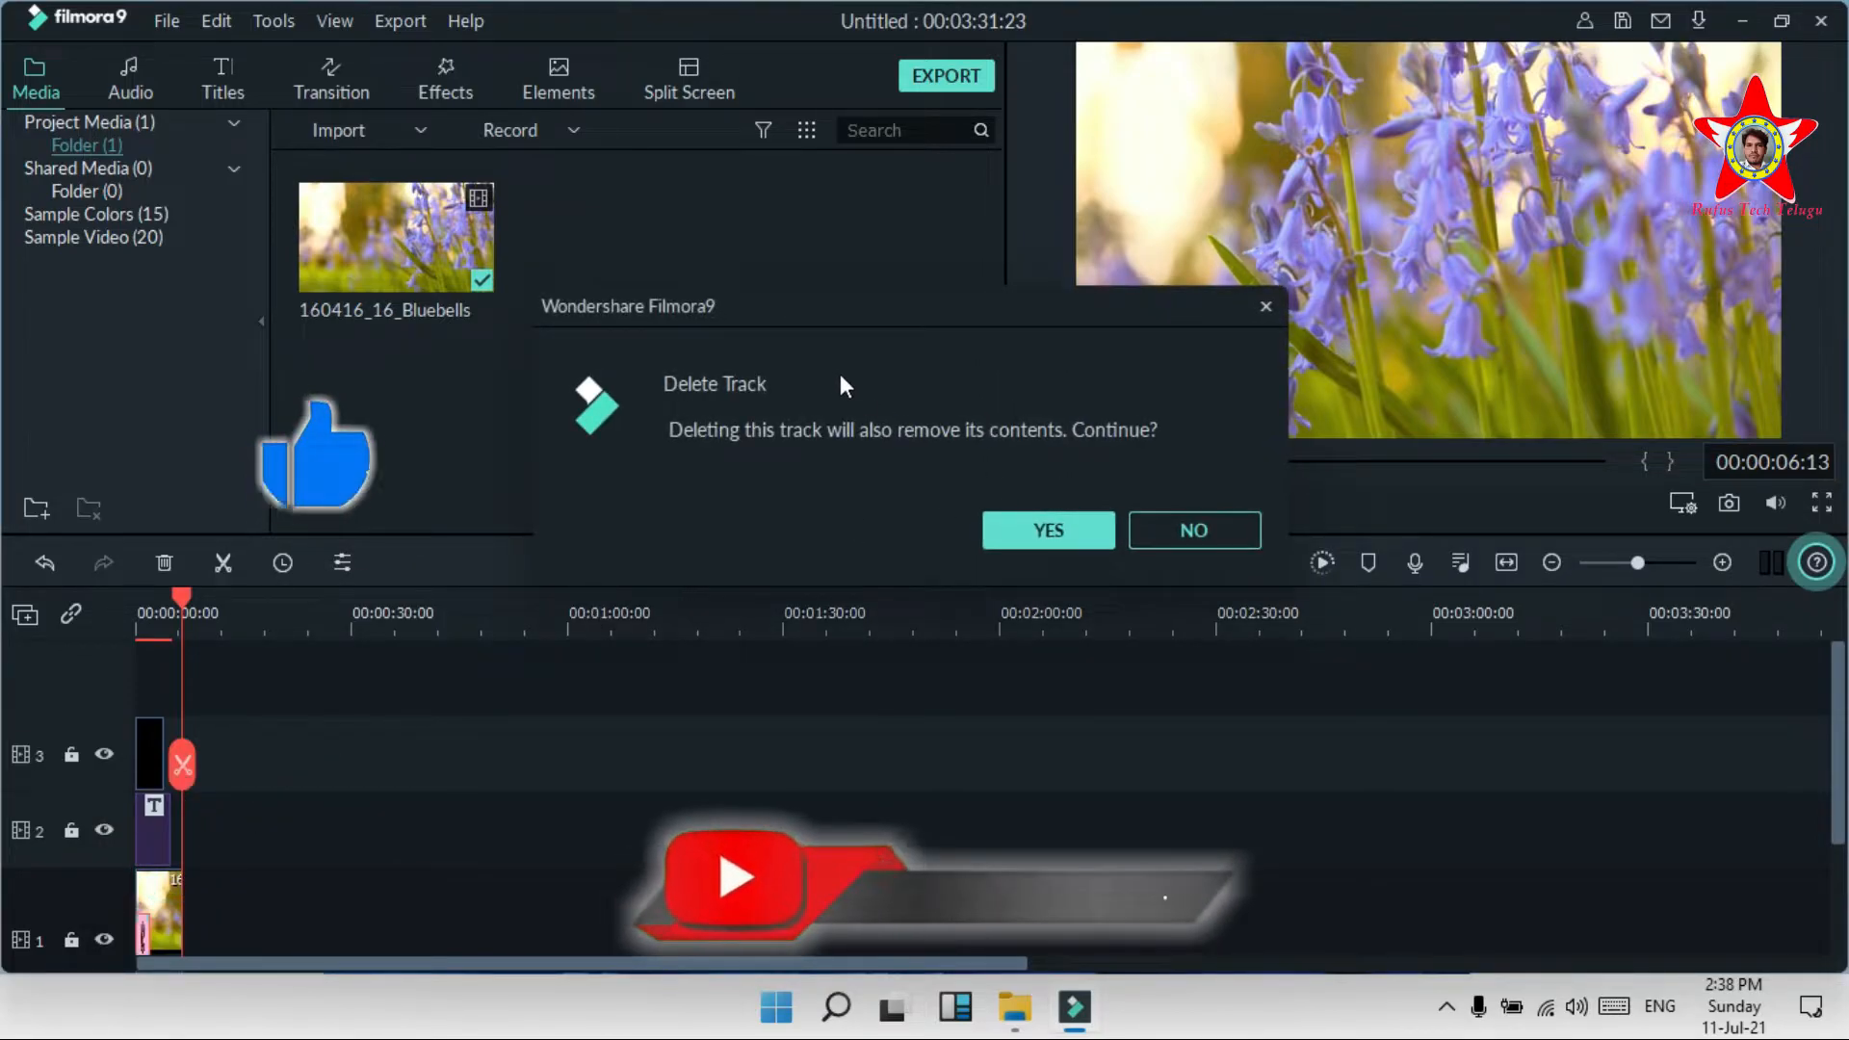
{"action": "left_click", "coordinate": [997, 532]}
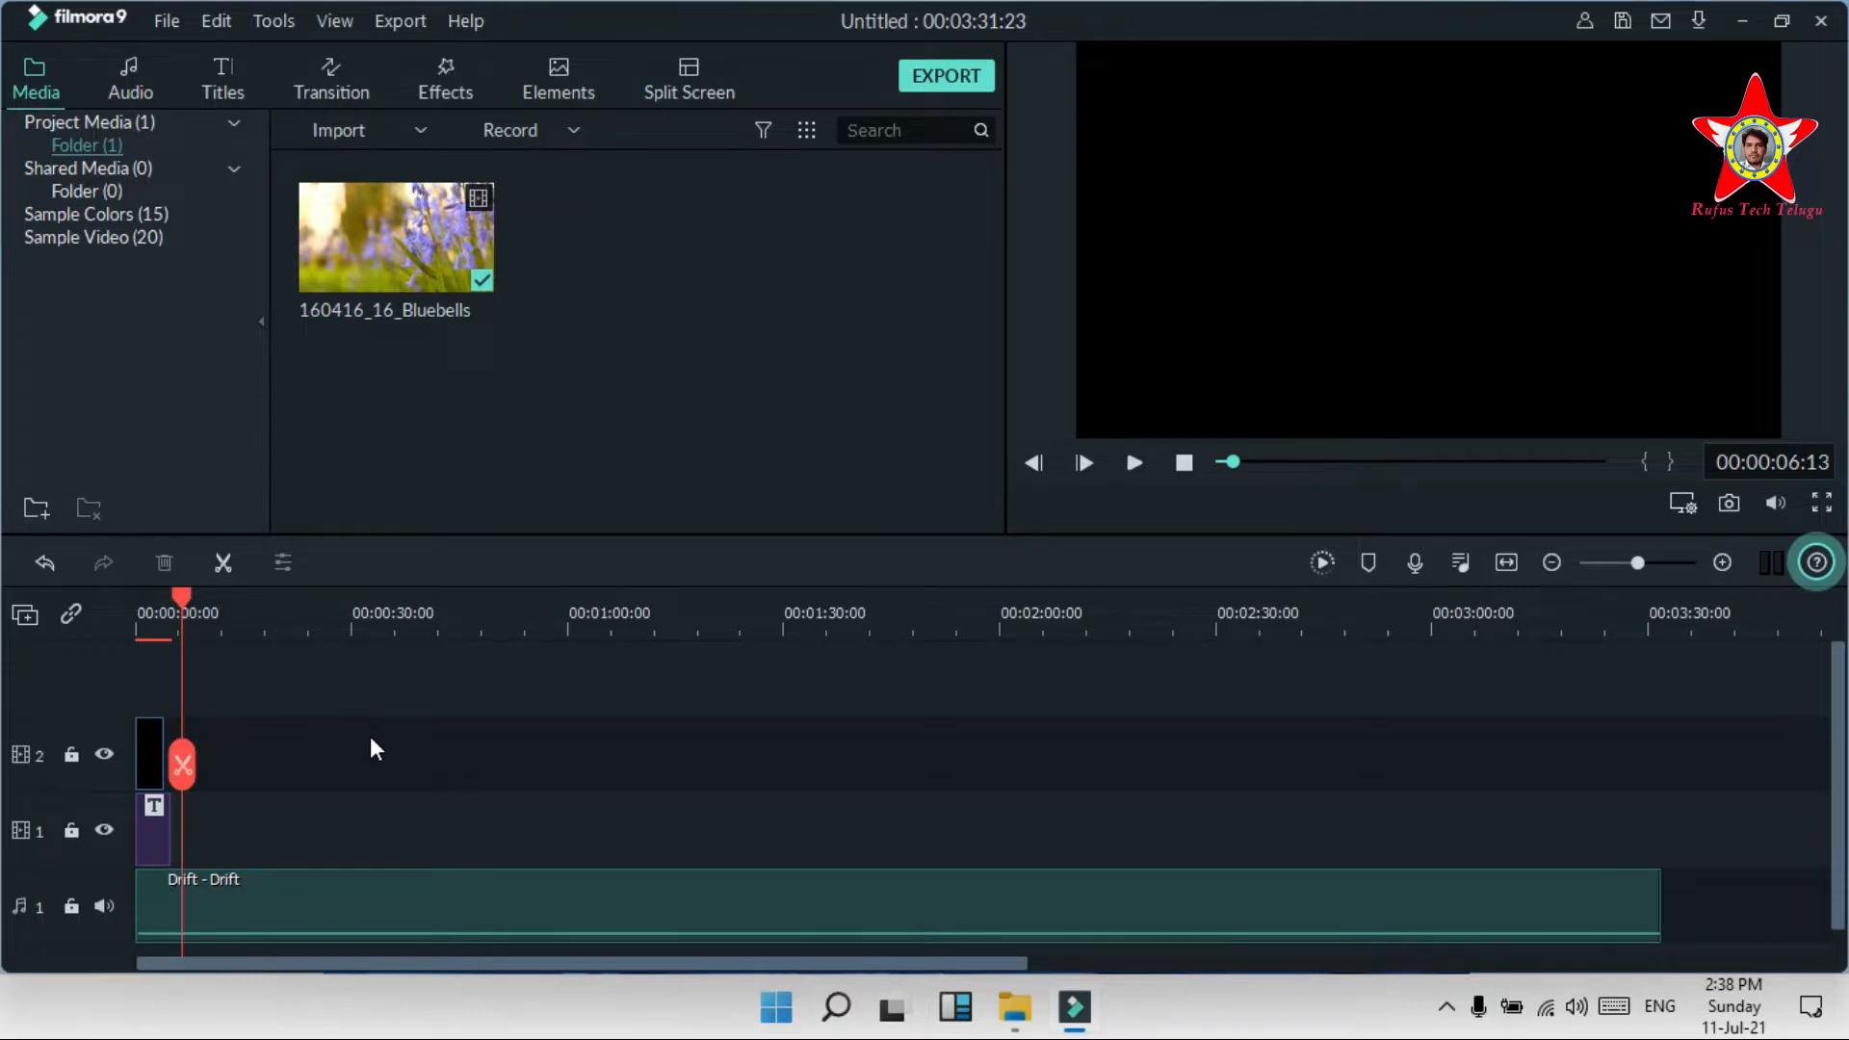
{"action": "key", "text": "ctrl+z"}
{"action": "scroll", "coordinate": [370, 736], "scroll_direction": "down", "scroll_amount": 3}
{"action": "scroll", "coordinate": [370, 736], "scroll_direction": "up", "scroll_amount": 3}
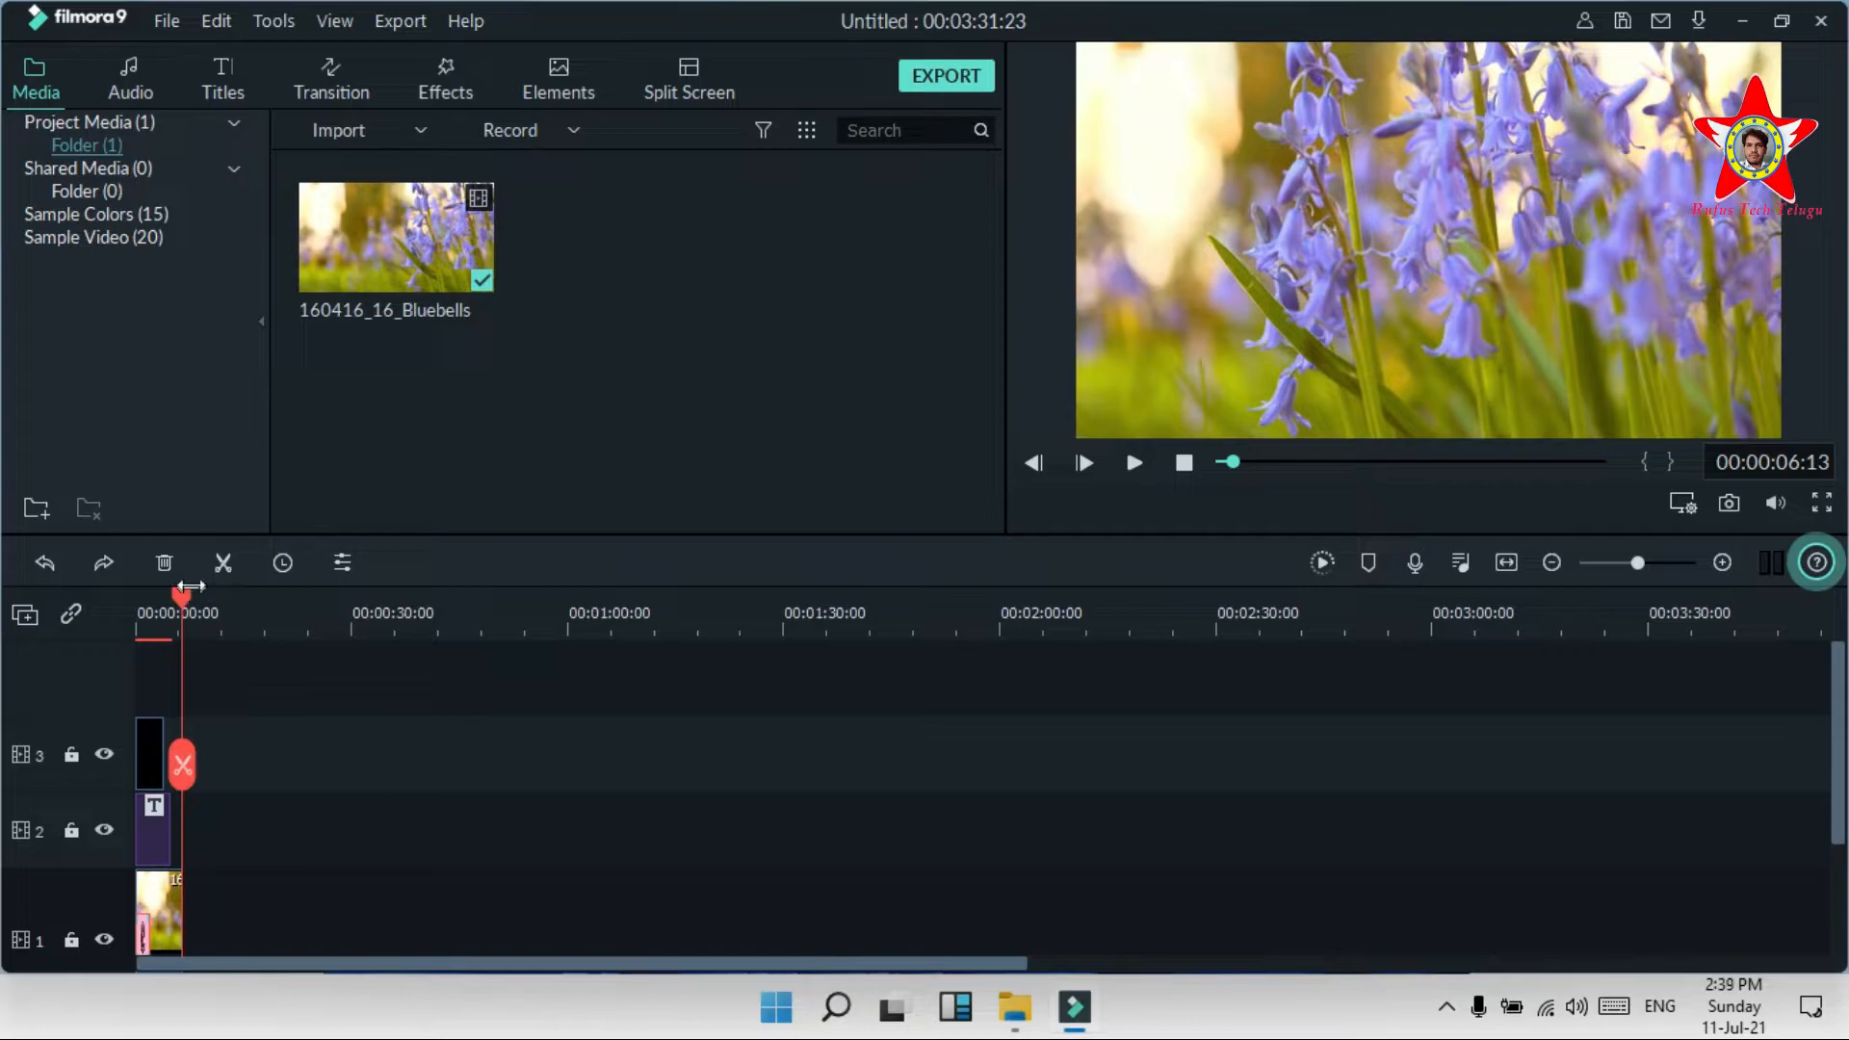
Step: Place the playhead at 00:00:02:20, select the Bluebells clip, and view its Crop and Zoom settings without applying a crop
{"action": "left_click_drag", "start_coordinate": [157, 626], "coordinate": [154, 626]}
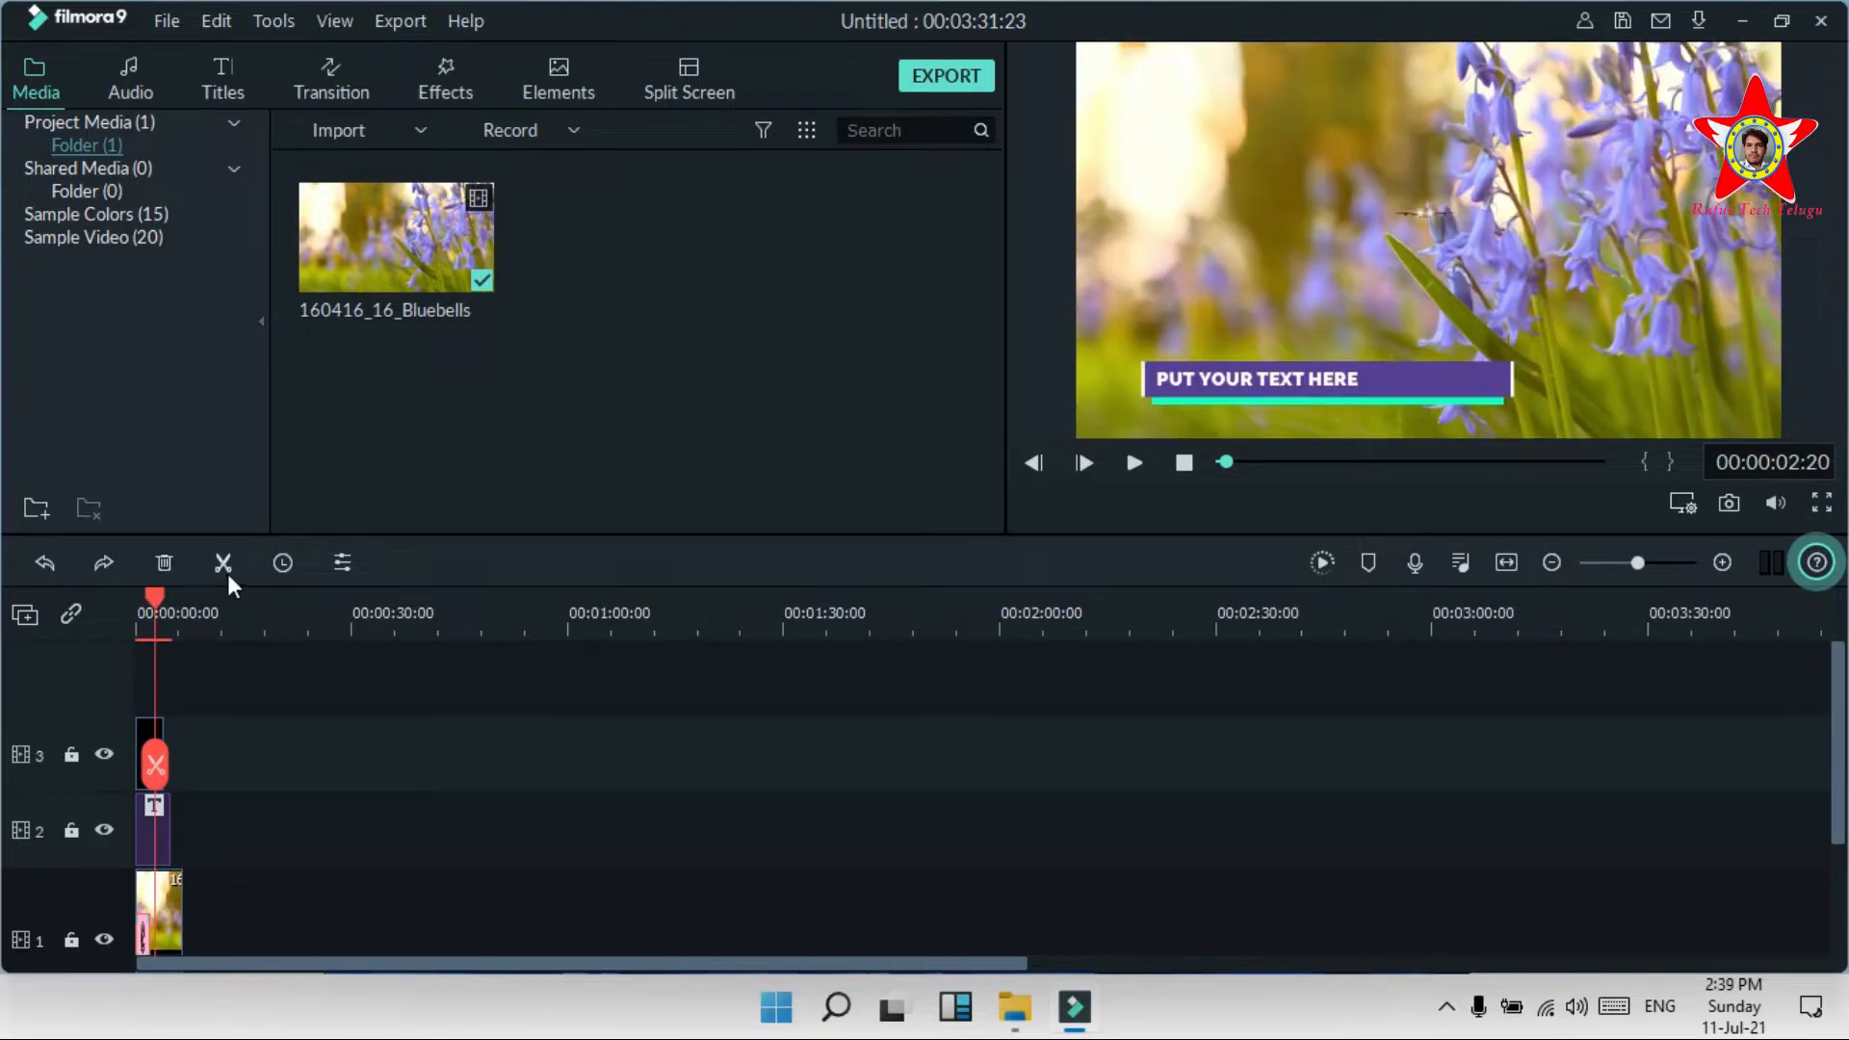
{"action": "left_click", "coordinate": [164, 927]}
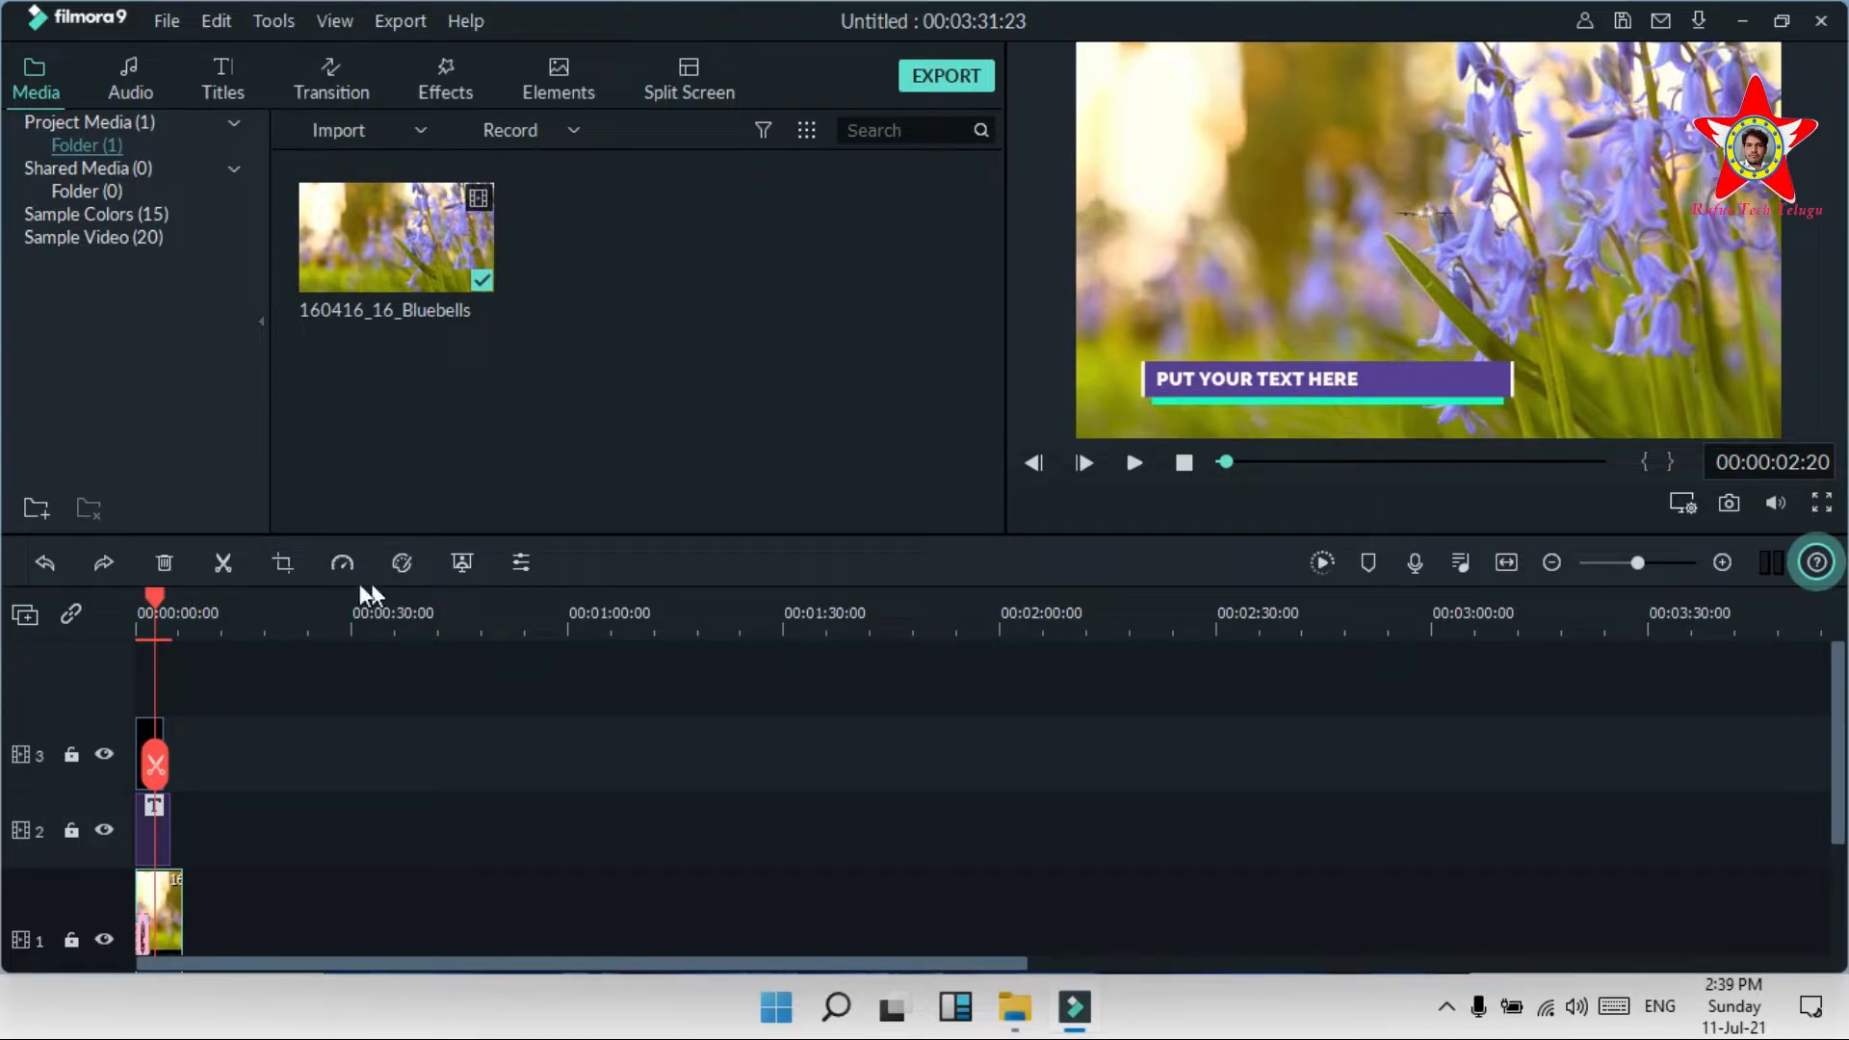
{"action": "left_click", "coordinate": [286, 561]}
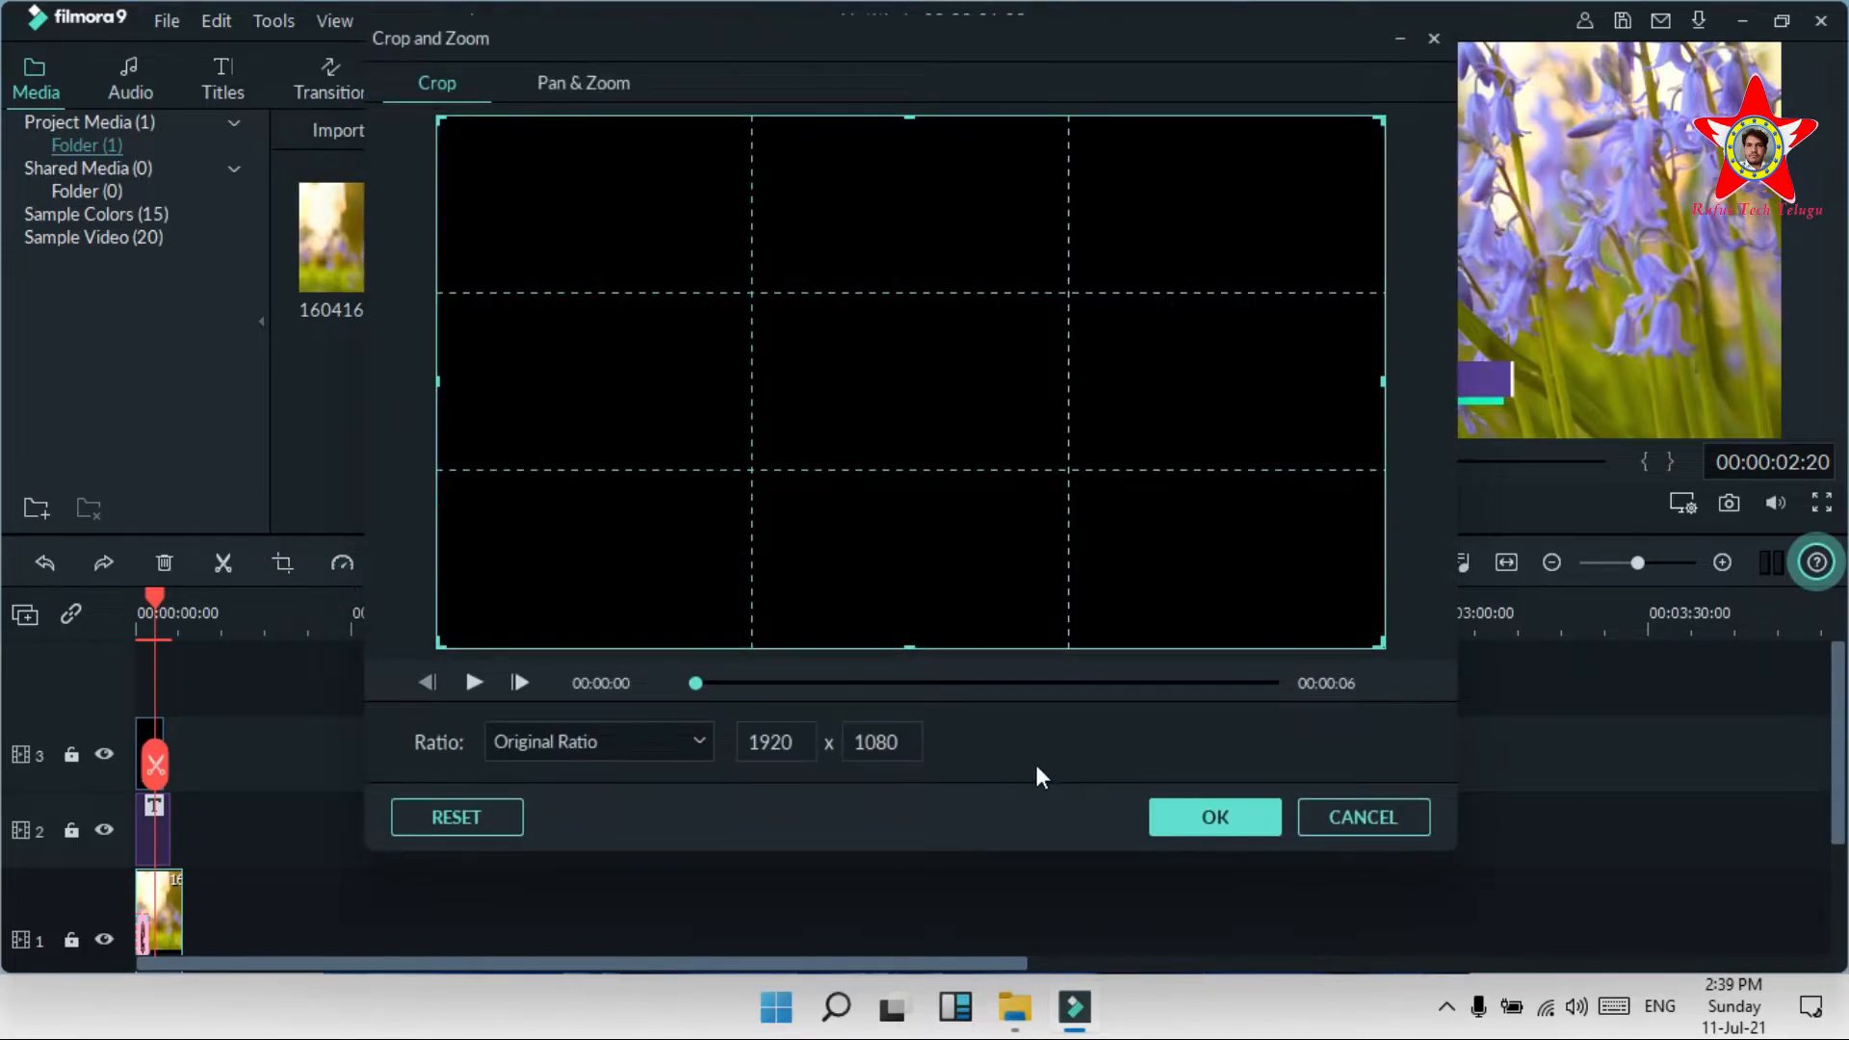
{"action": "left_click", "coordinate": [1326, 811]}
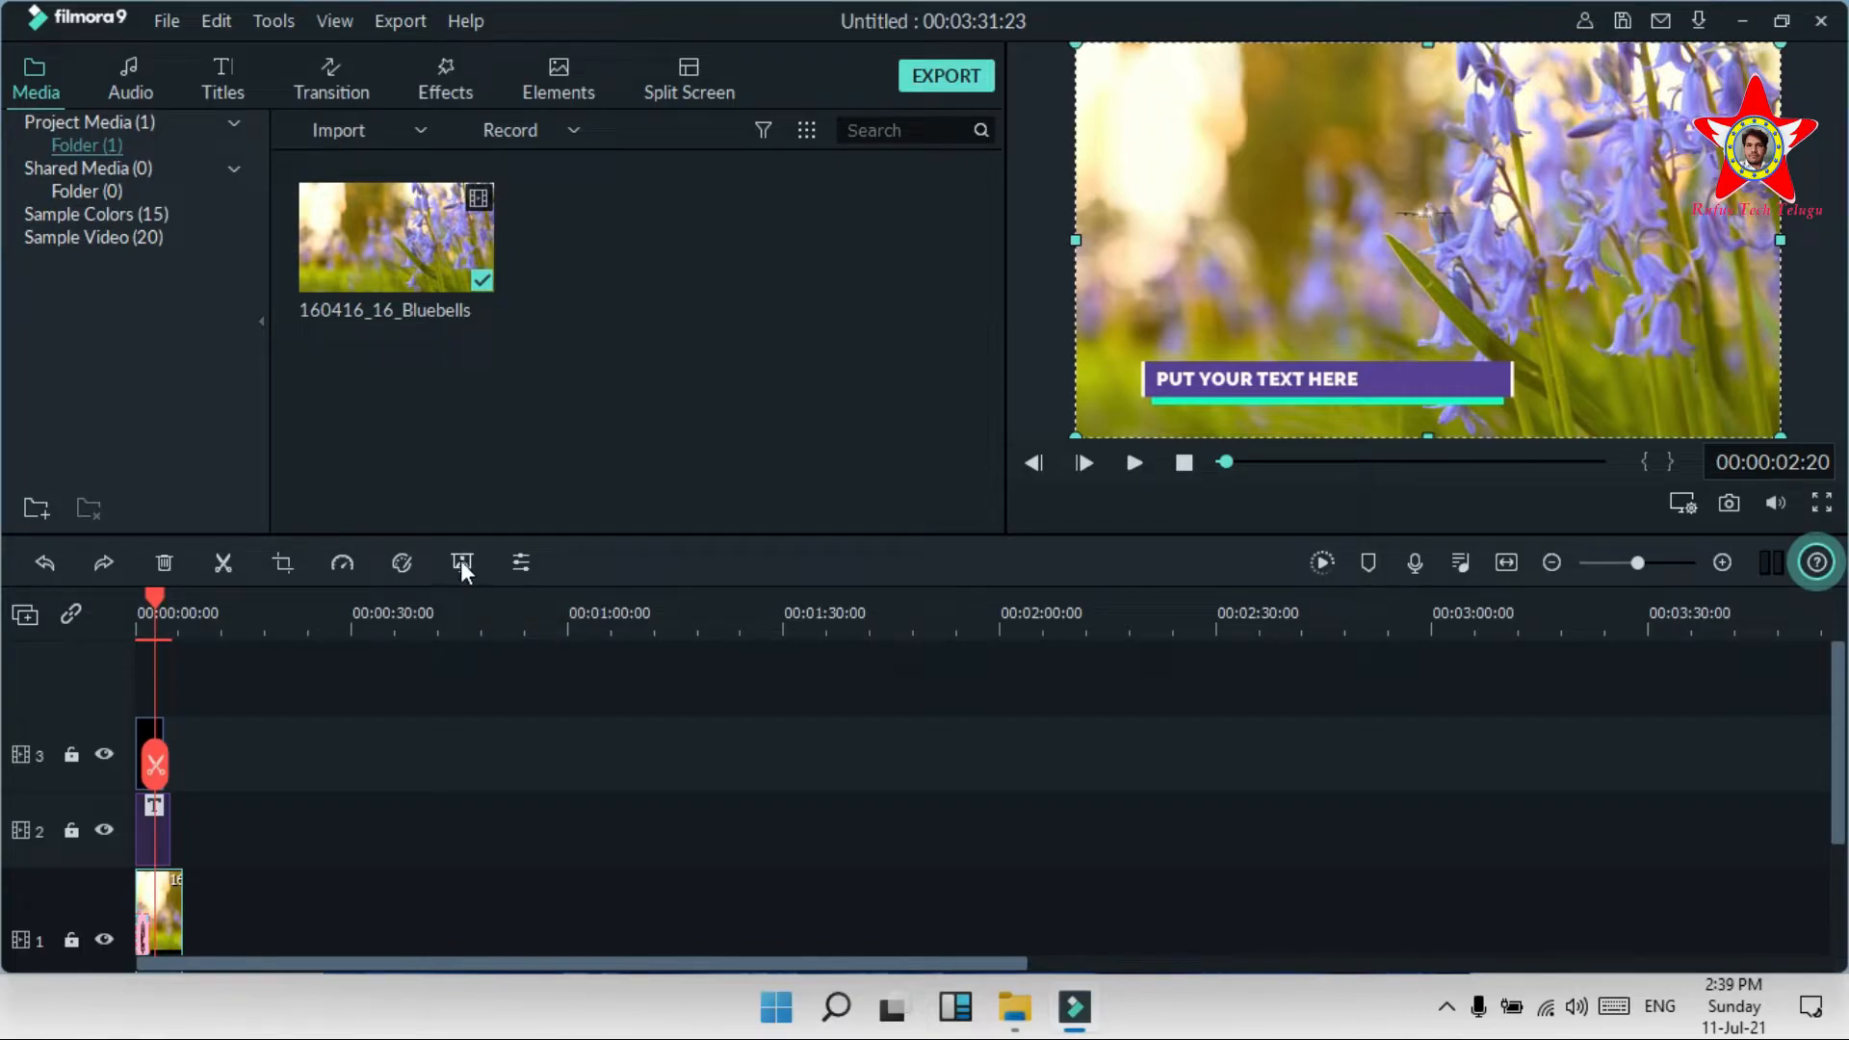
Step: Examine the Bluebells clip's video, audio, color and motion settings, and close them
{"action": "left_click", "coordinate": [520, 566]}
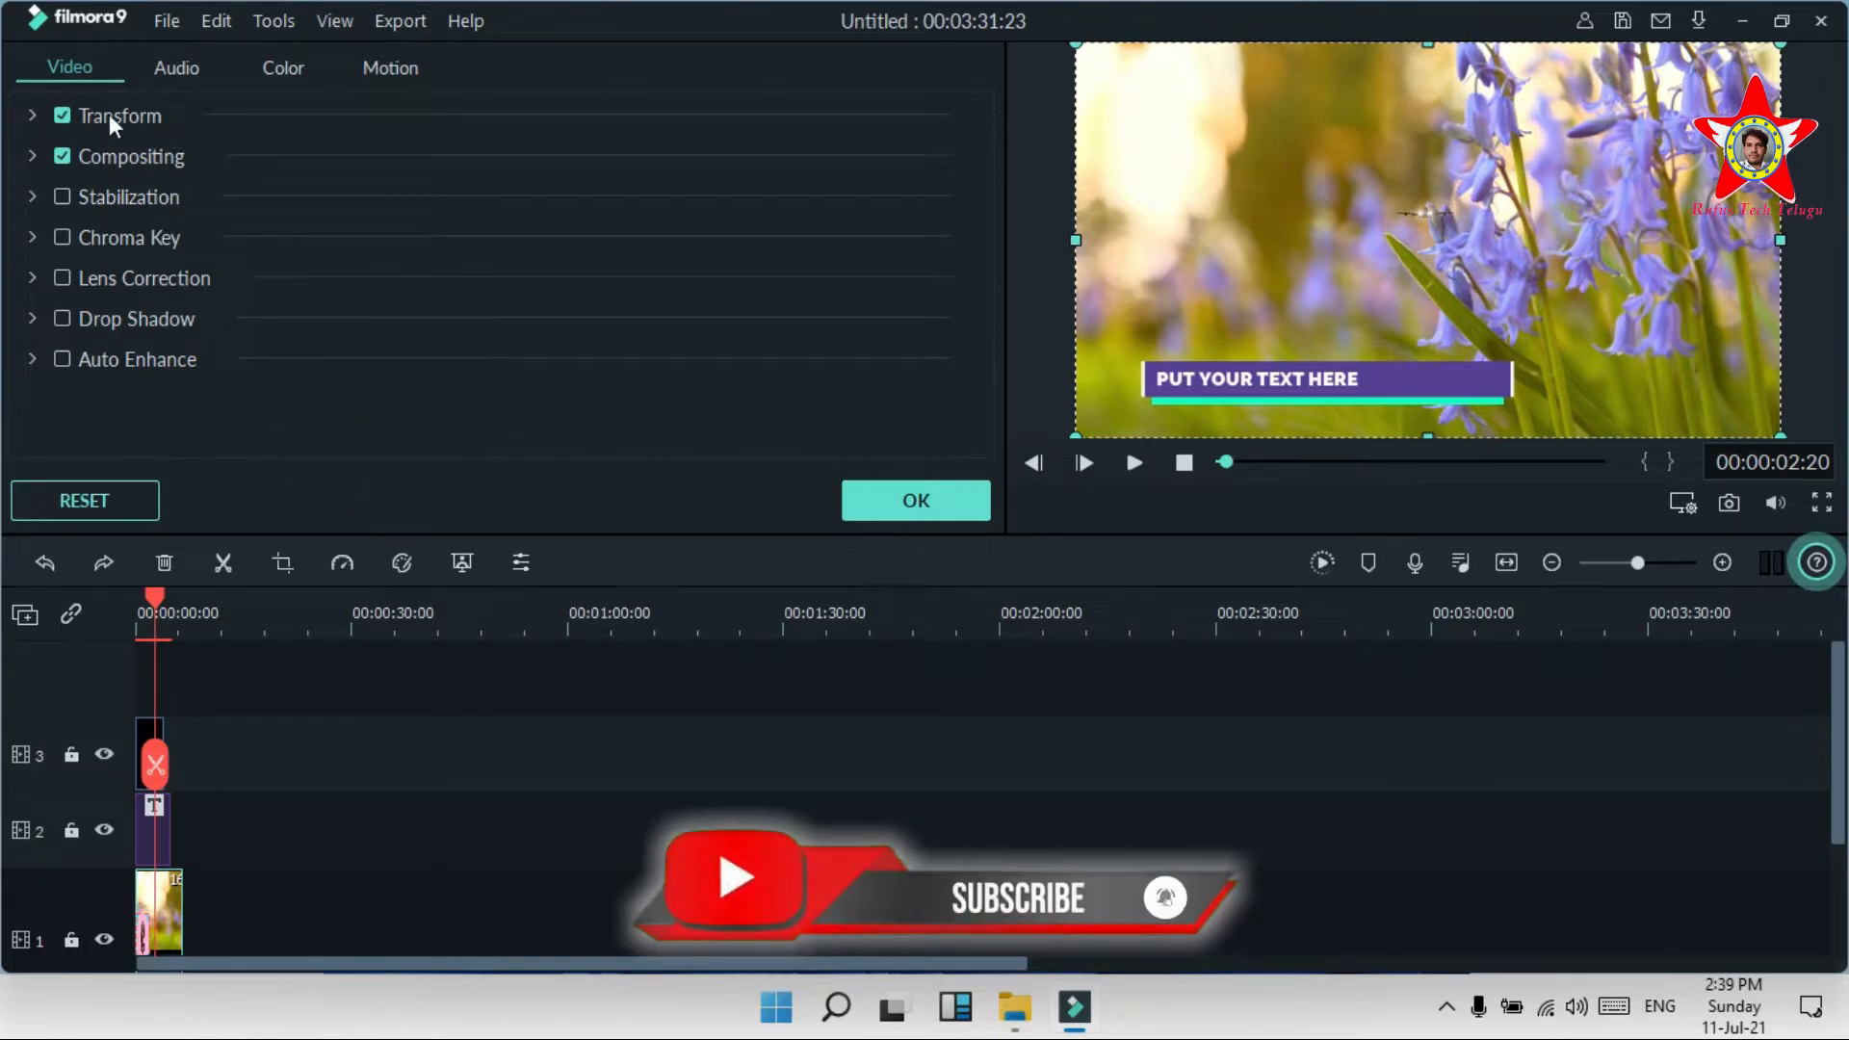
{"action": "left_click", "coordinate": [168, 60]}
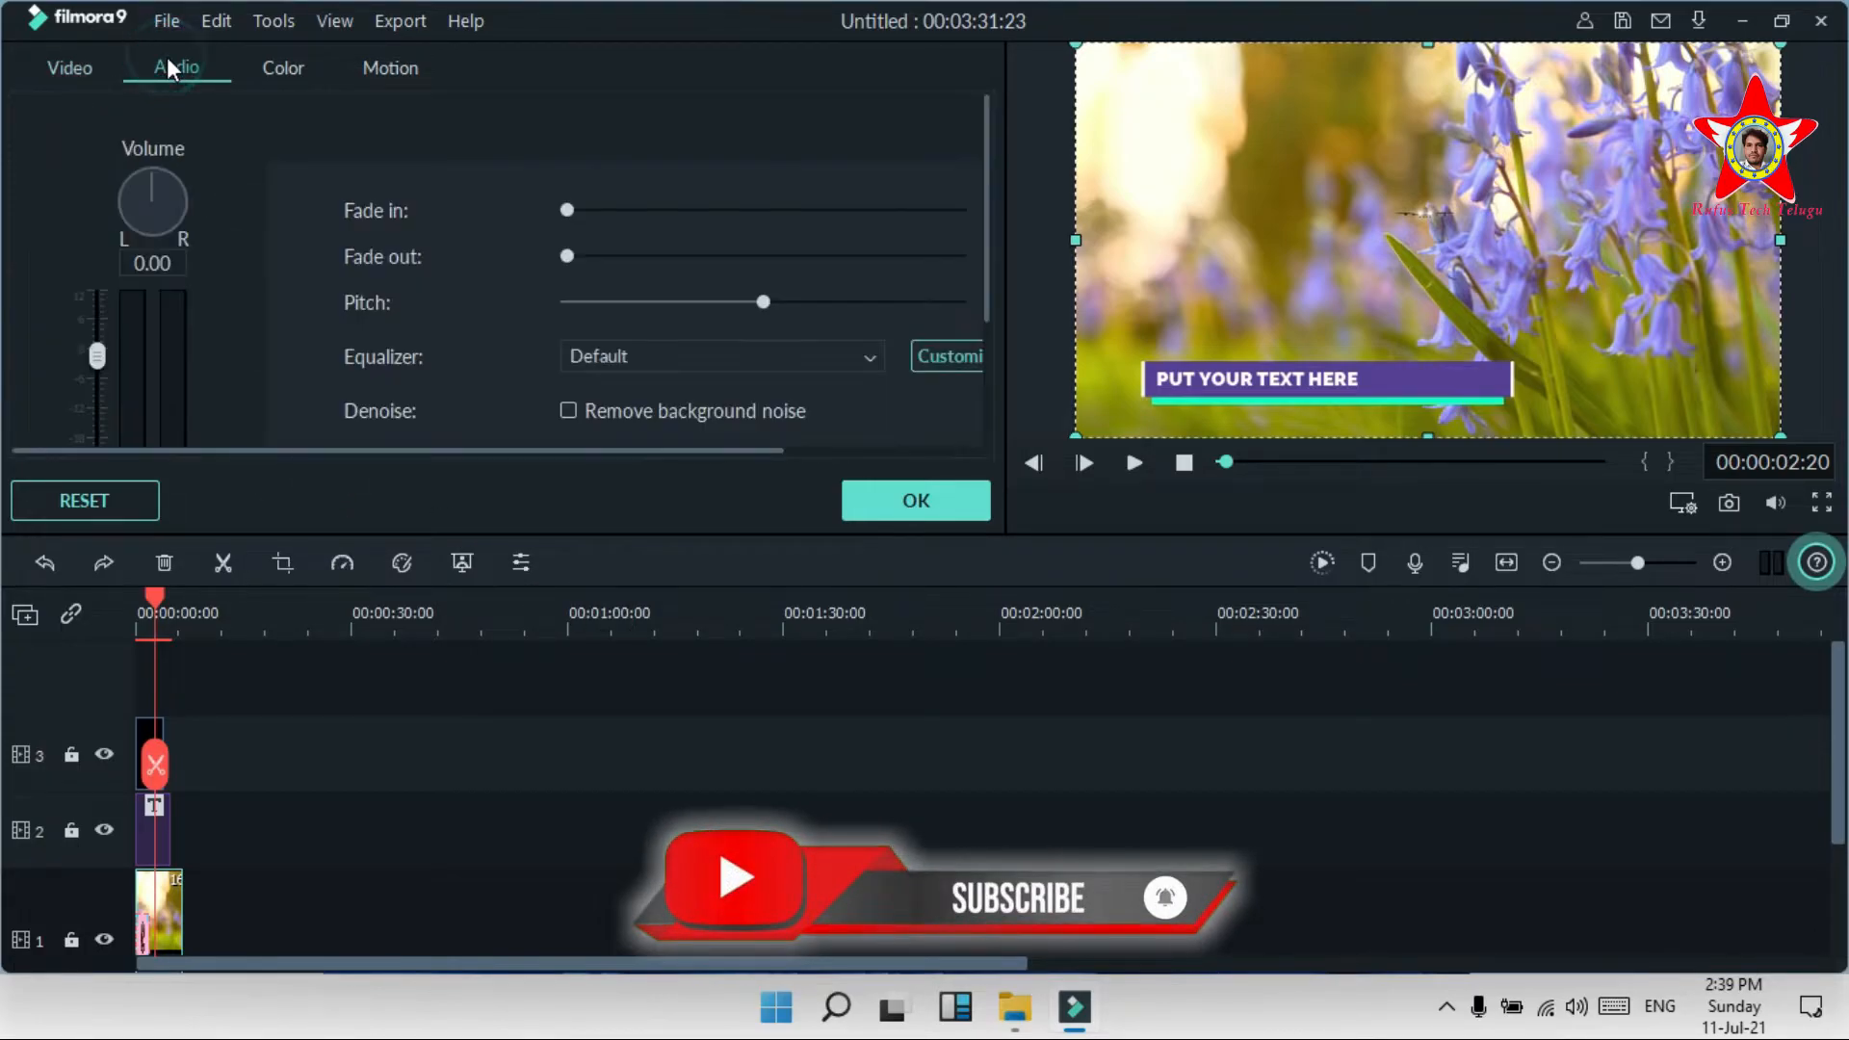
{"action": "left_click", "coordinate": [273, 67]}
{"action": "left_click", "coordinate": [410, 64]}
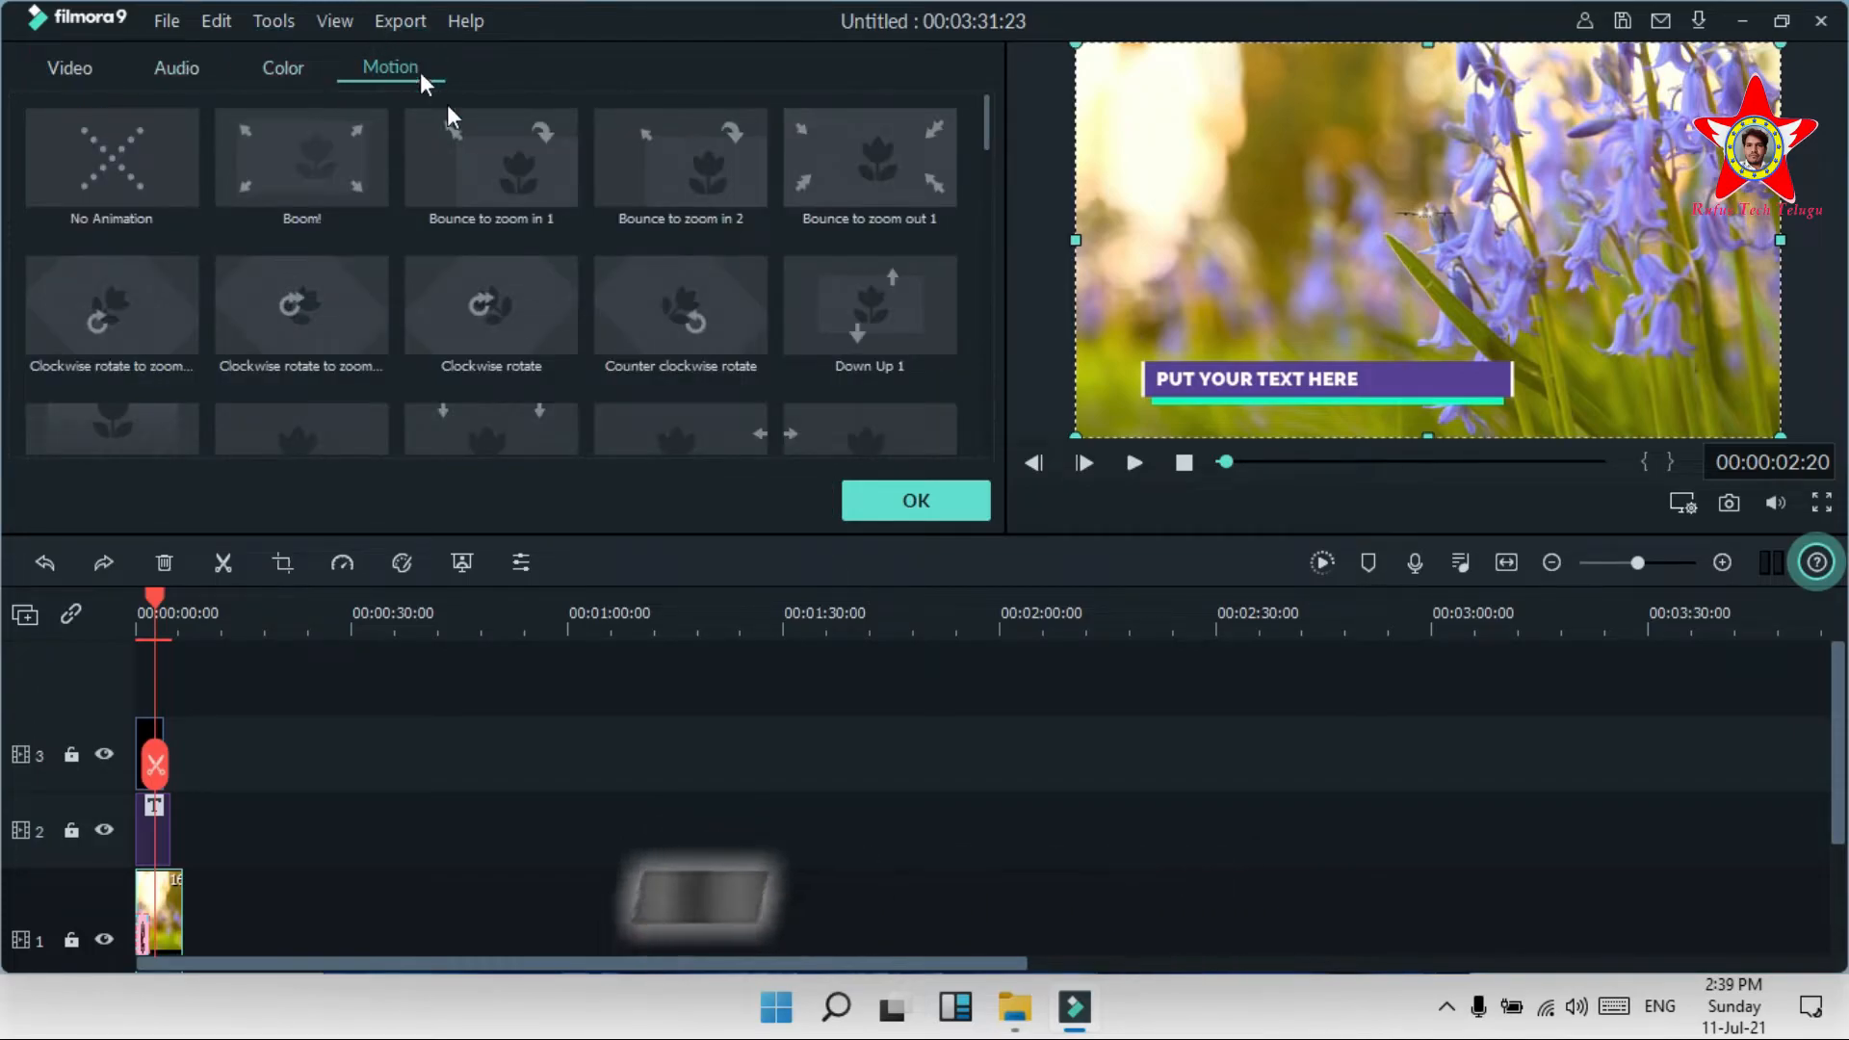
{"action": "left_click", "coordinate": [63, 79]}
{"action": "left_click", "coordinate": [911, 517]}
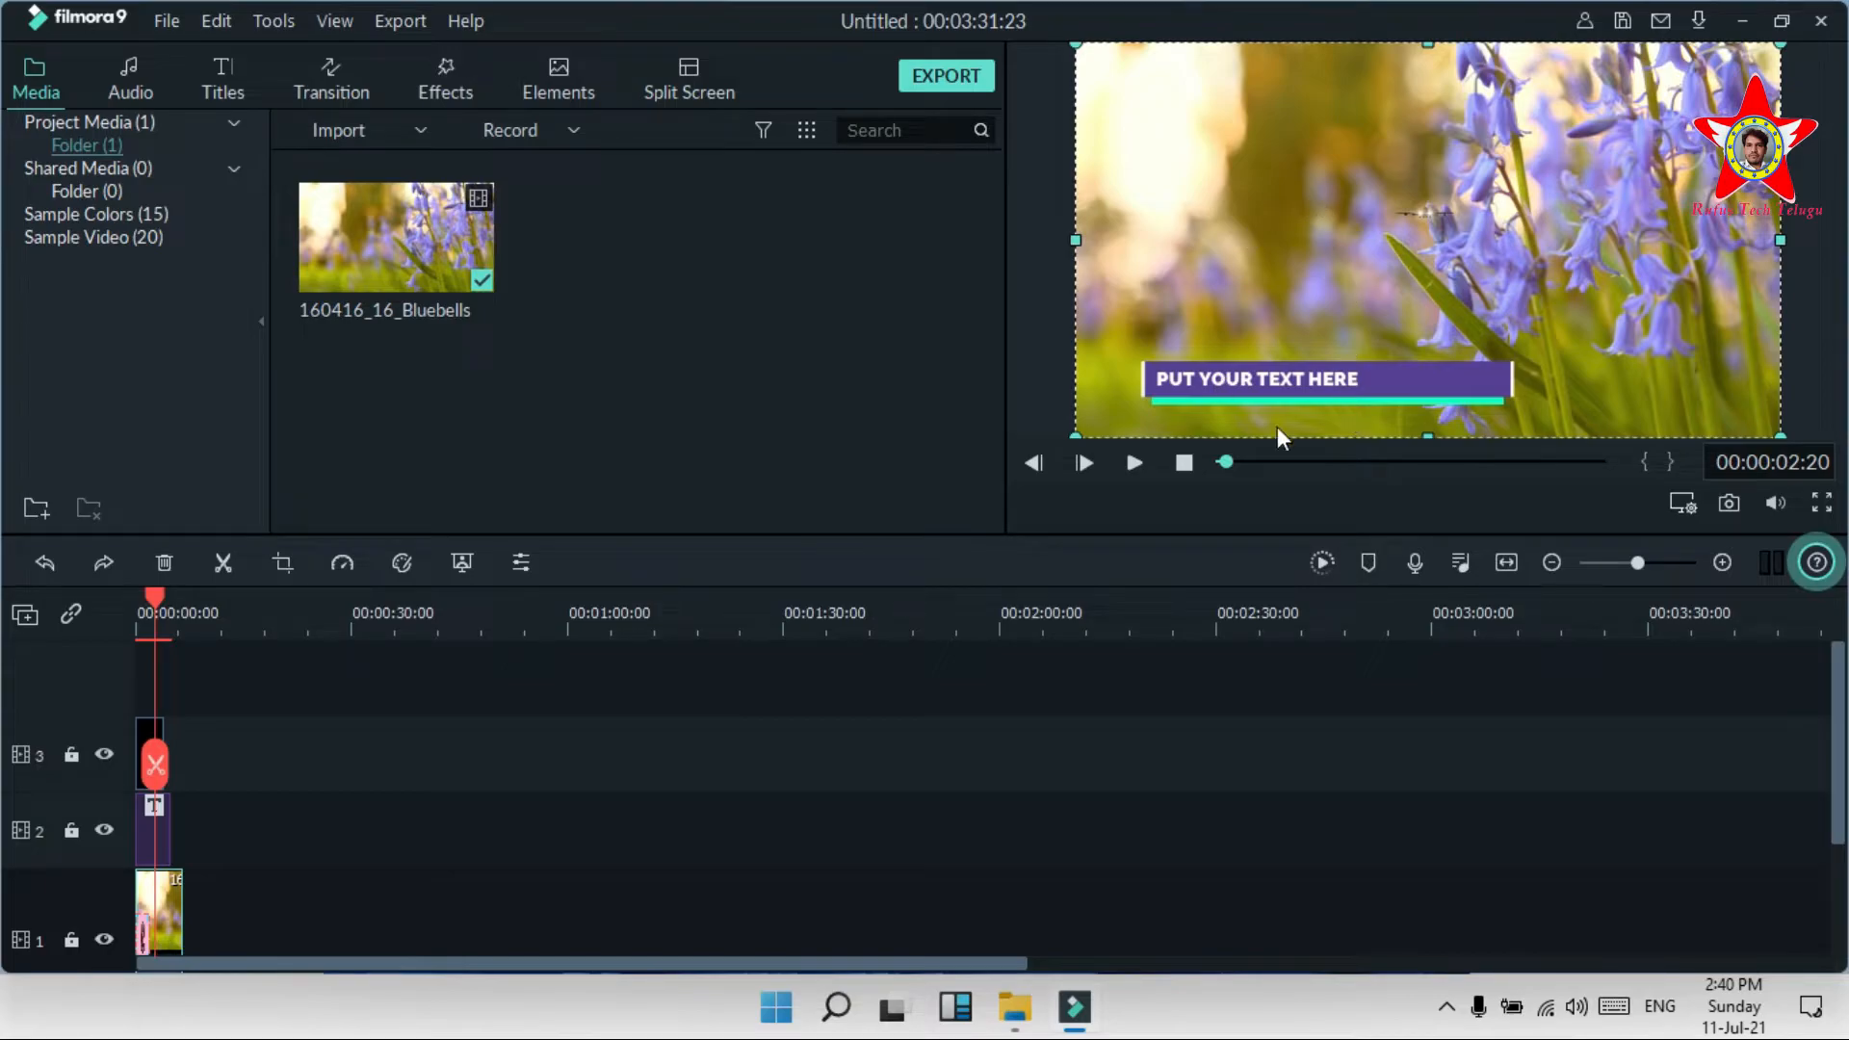
Step: Look through the preview display options, including aspect ratio, playback quality and zoom level
{"action": "left_click", "coordinate": [1682, 508]}
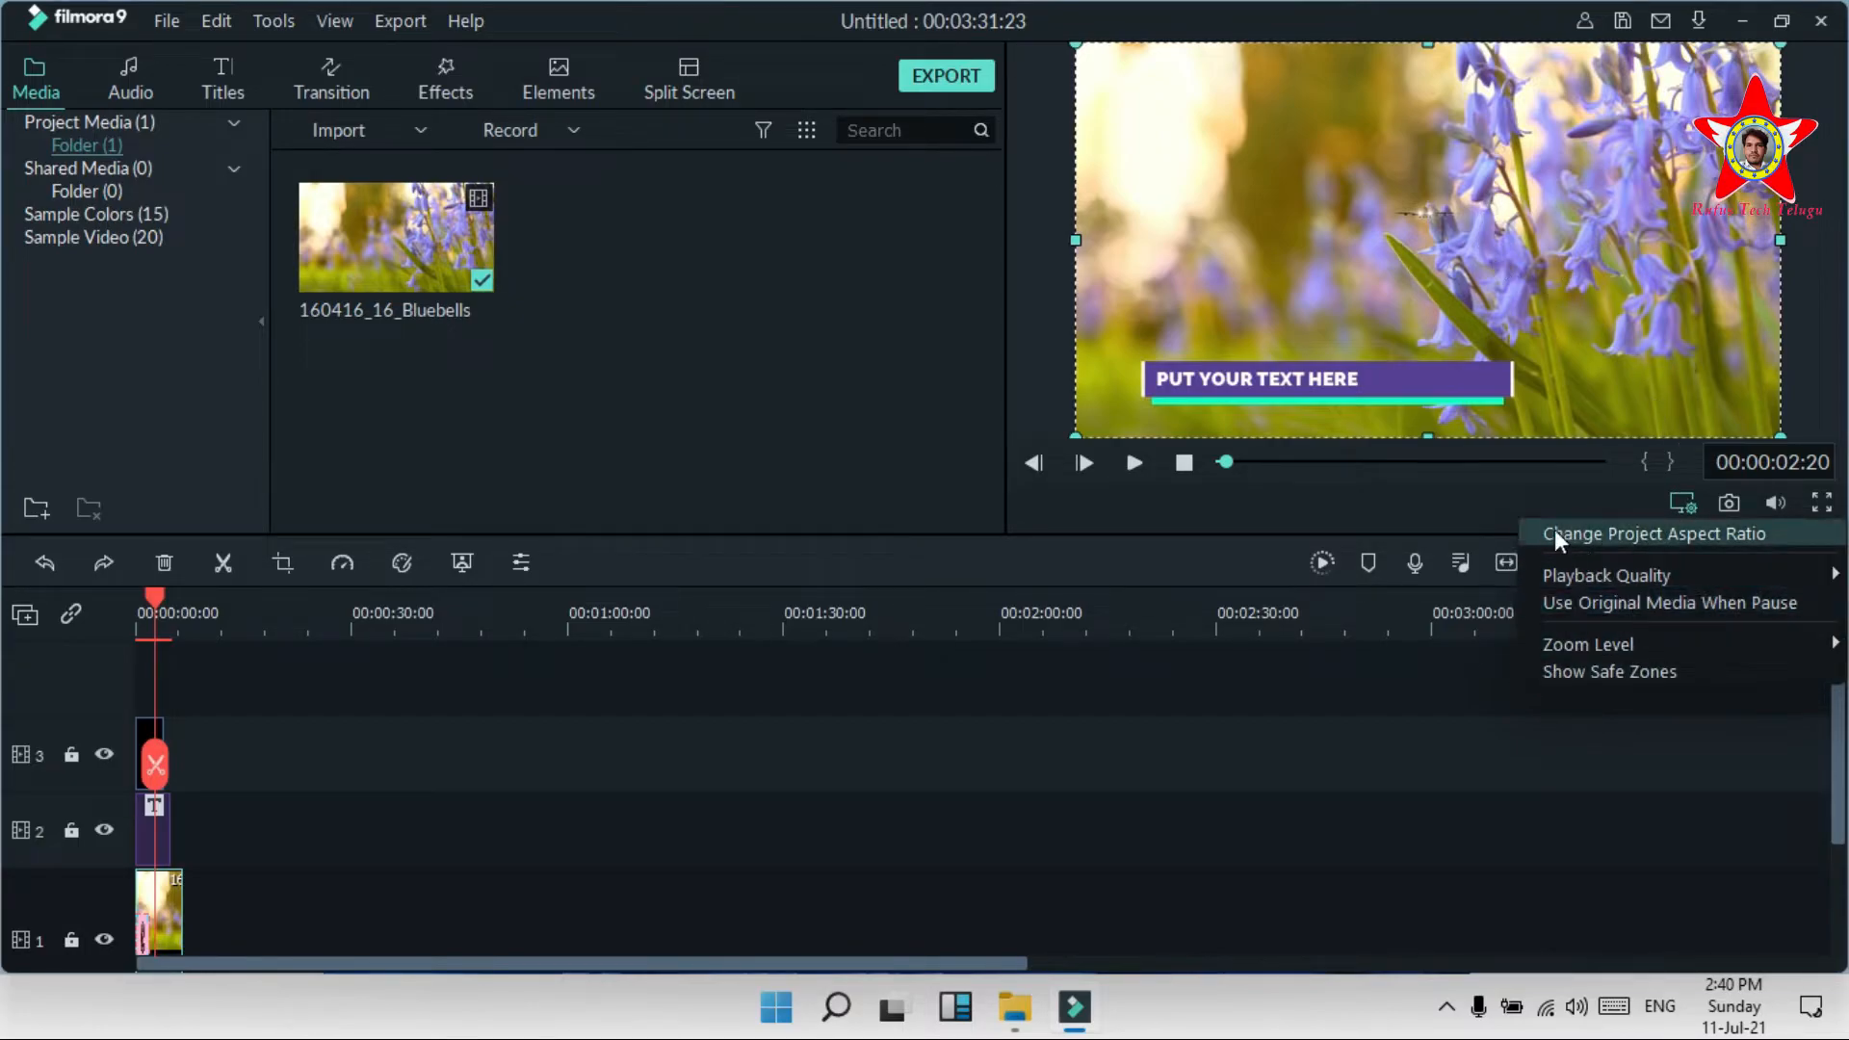
{"action": "left_click", "coordinate": [1505, 695]}
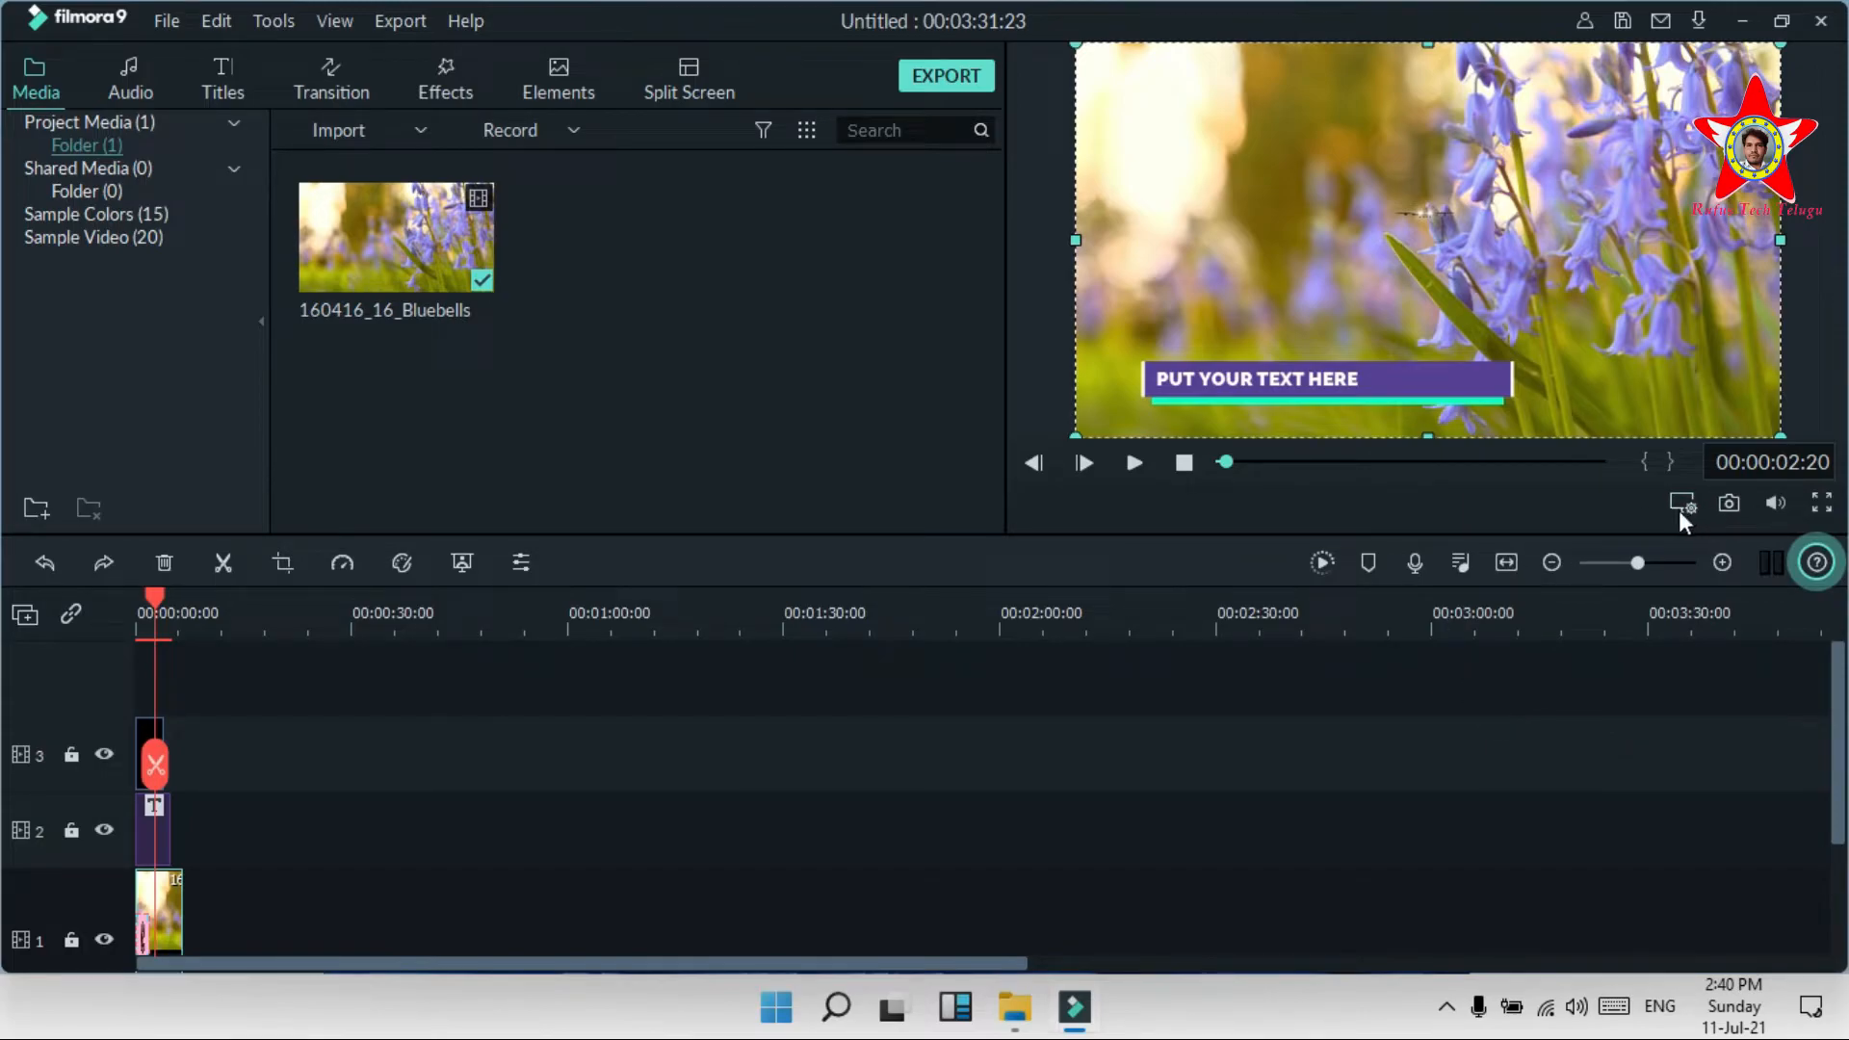
{"action": "left_click", "coordinate": [1624, 503]}
Step: Take a snapshot of the preview frame at 00:00:02:20 into the project media
{"action": "mouse_move", "coordinate": [1633, 571]}
{"action": "left_mouse_down"}
{"action": "mouse_move", "coordinate": [1603, 561]}
{"action": "mouse_move", "coordinate": [1649, 570]}
{"action": "left_mouse_up"}
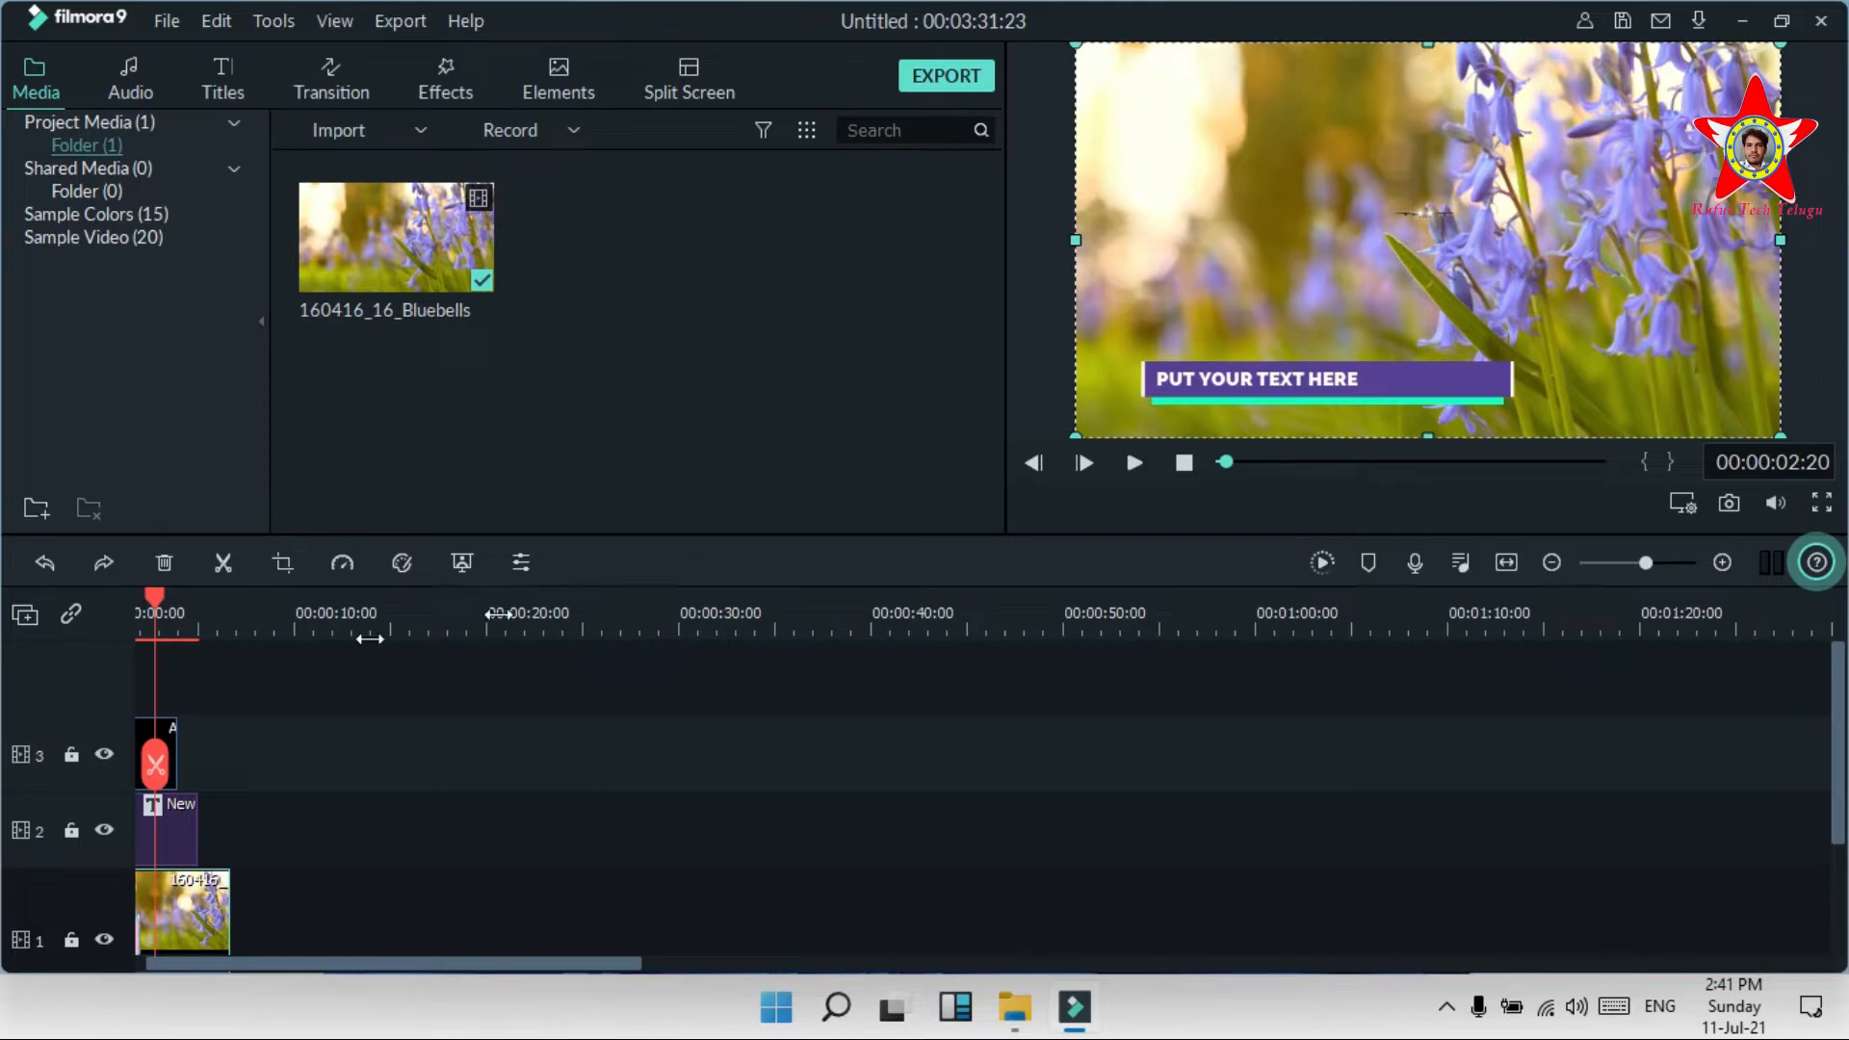
{"action": "left_click_drag", "start_coordinate": [252, 620], "coordinate": [352, 610]}
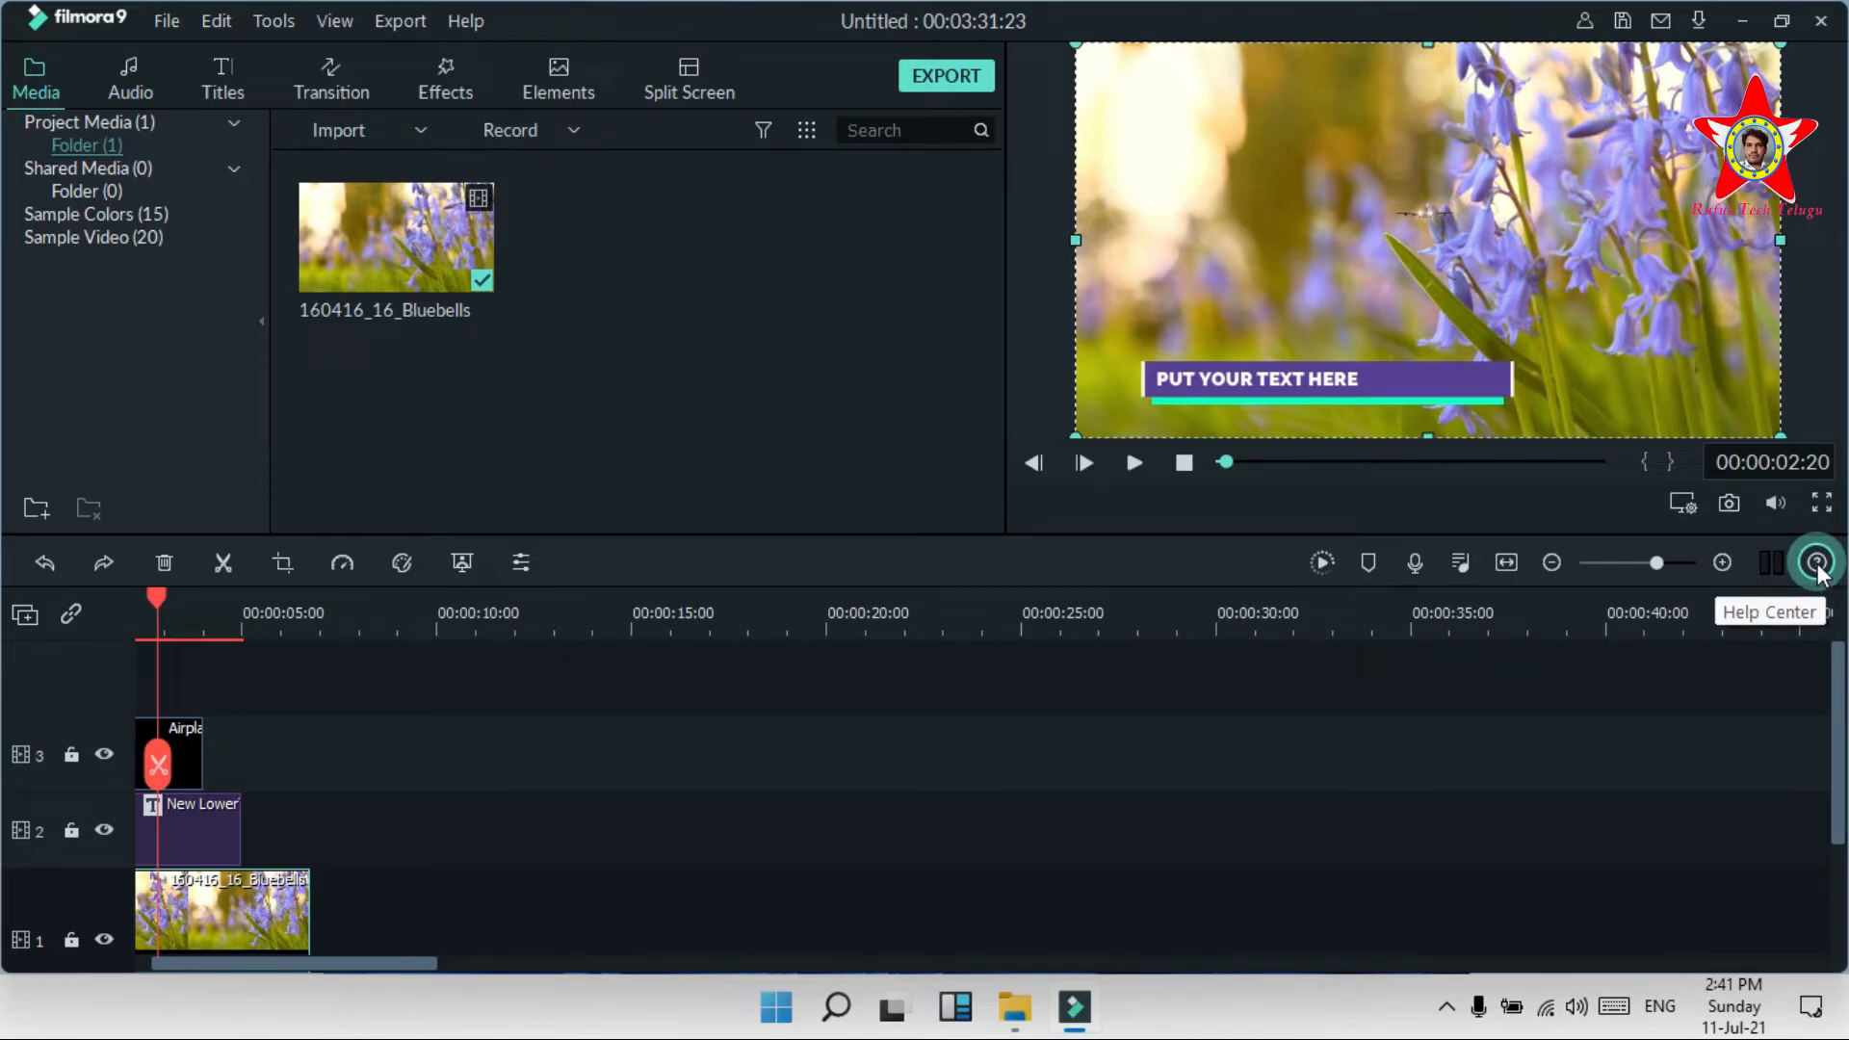
{"action": "left_click", "coordinate": [1729, 506]}
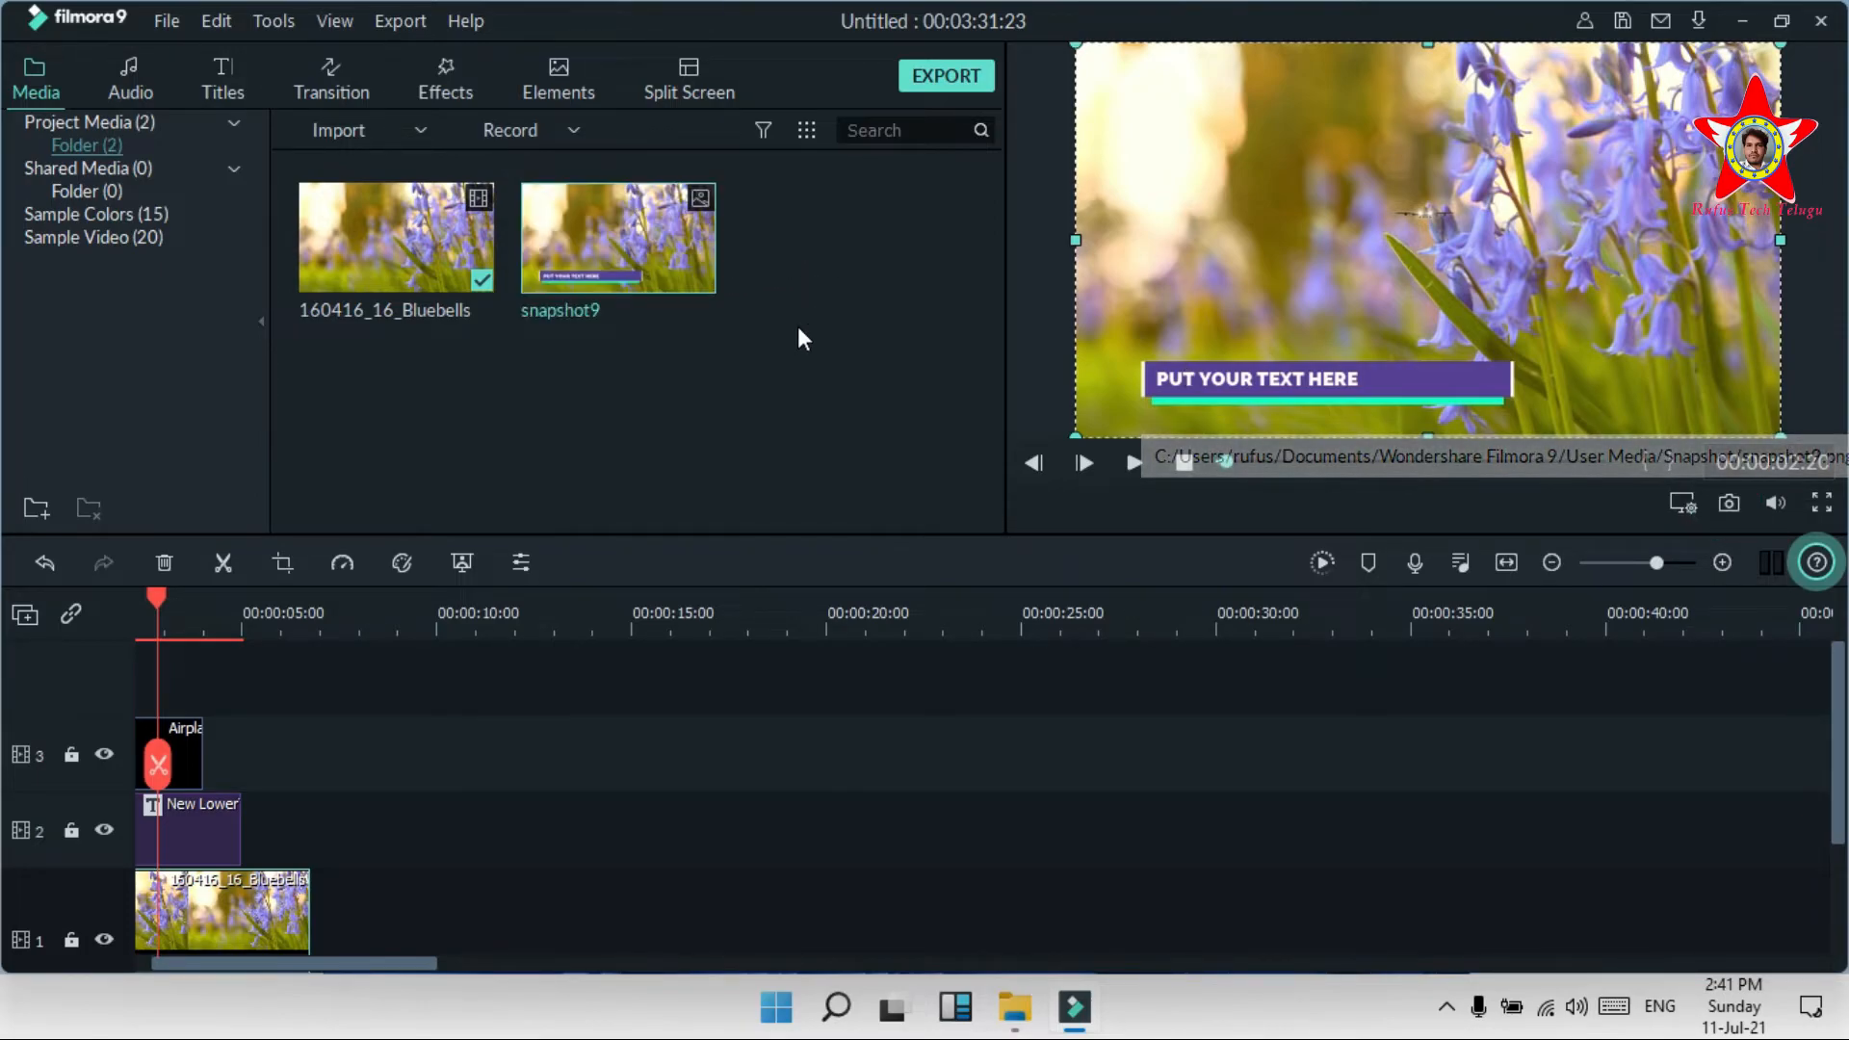
Step: View the preview's volume control and dismiss it without adjusting the level
{"action": "left_click", "coordinate": [1777, 503]}
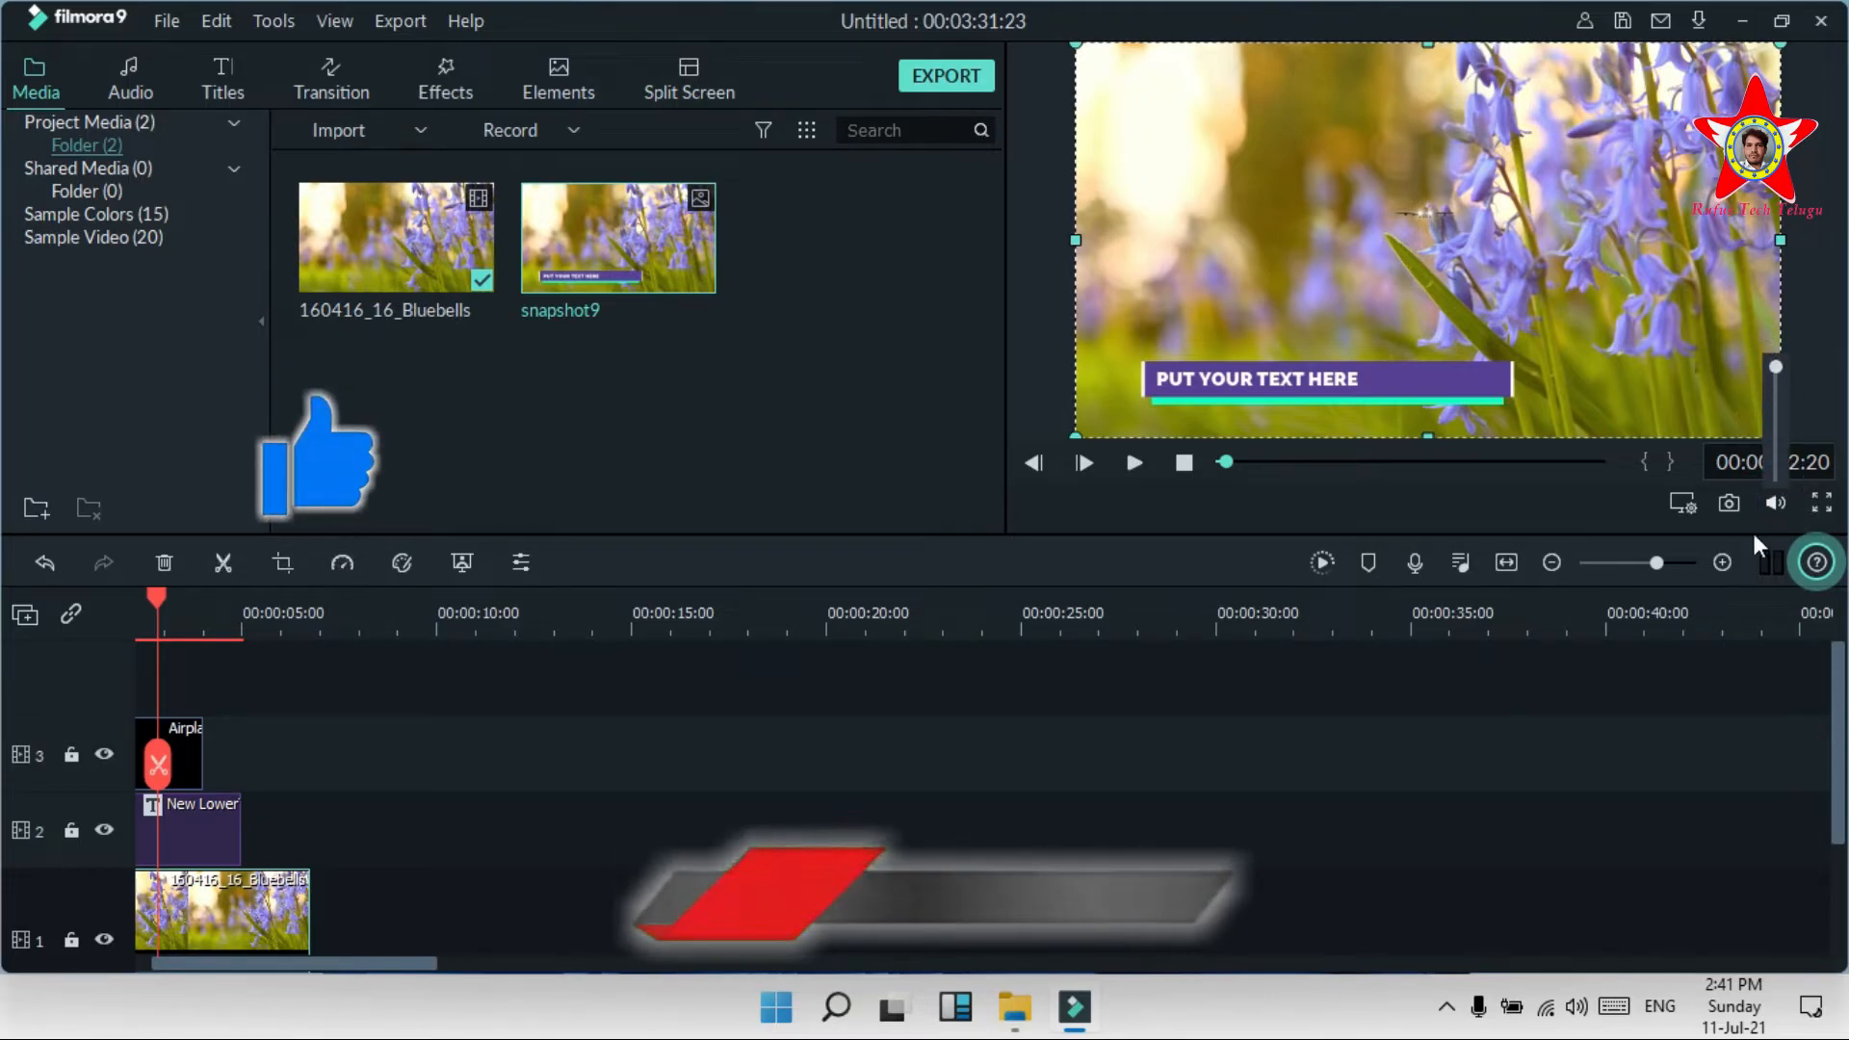
{"action": "left_click", "coordinate": [1412, 692]}
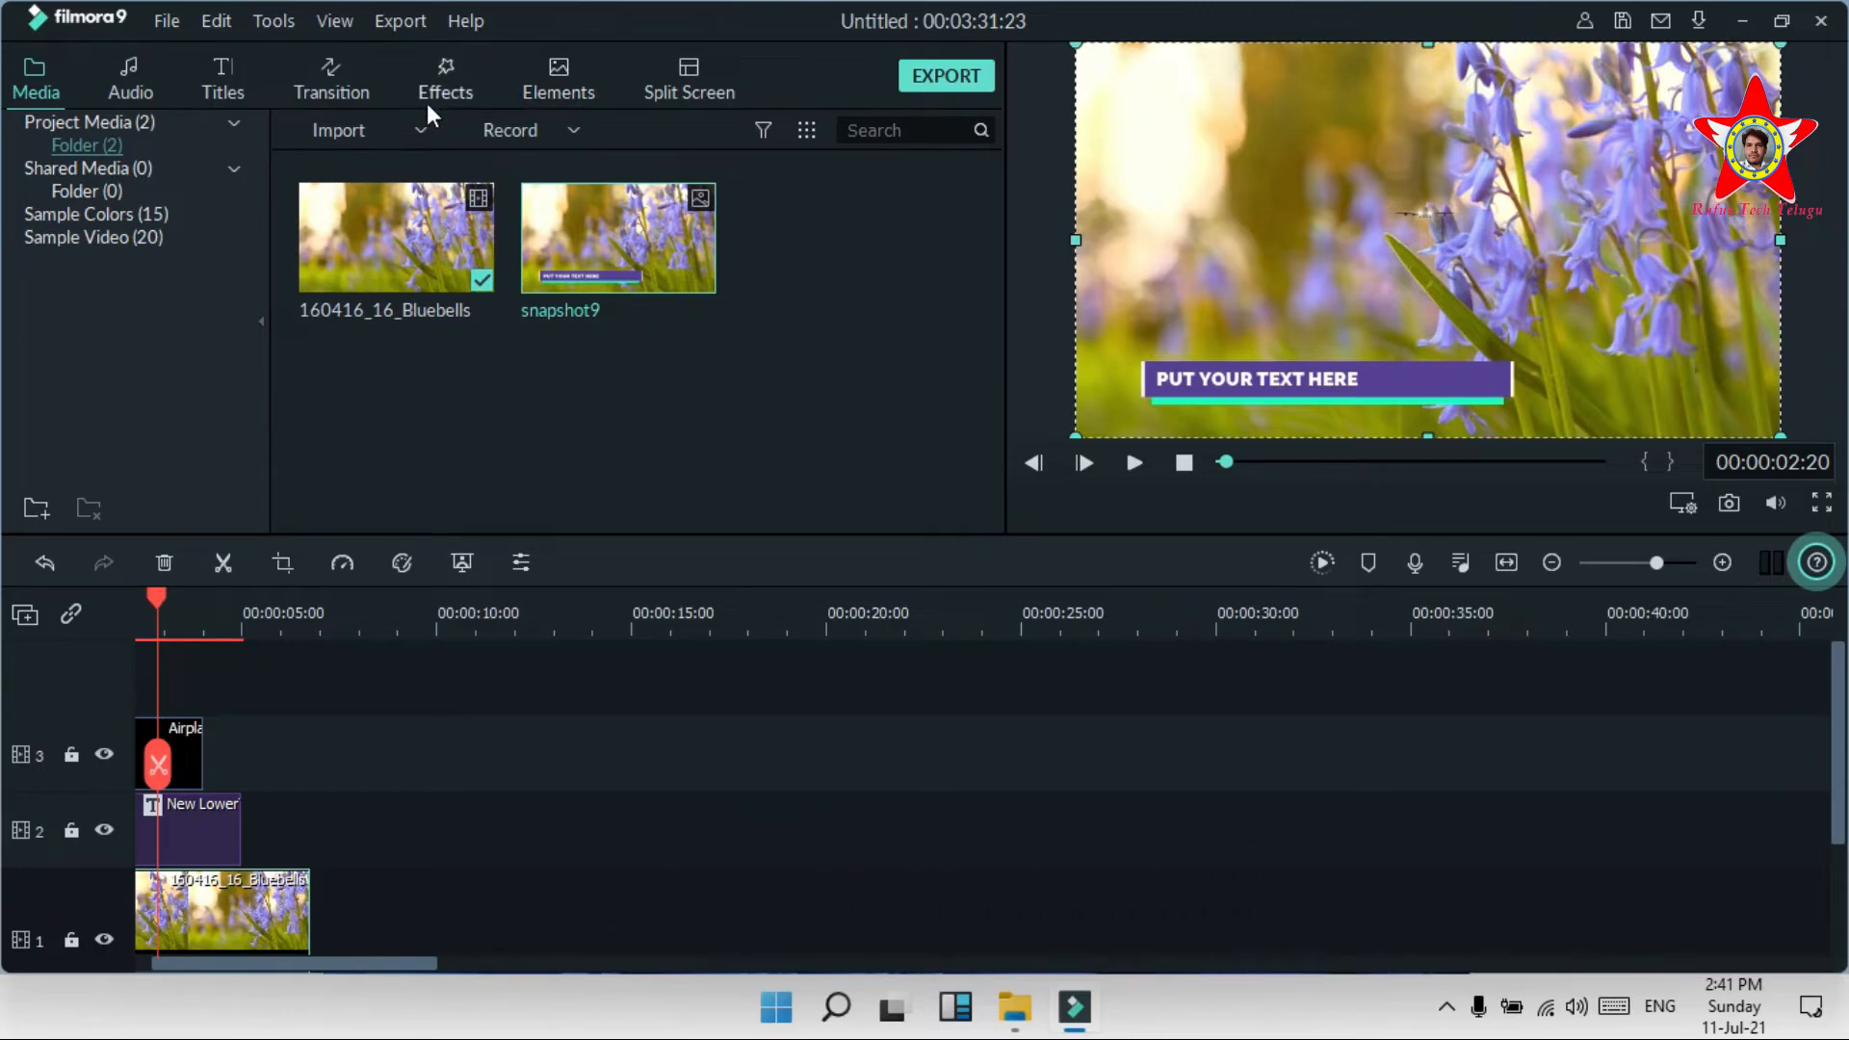
Step: Look through the available editing commands, the media view, sorting and grouping options, and the export commands
{"action": "left_click", "coordinate": [225, 26]}
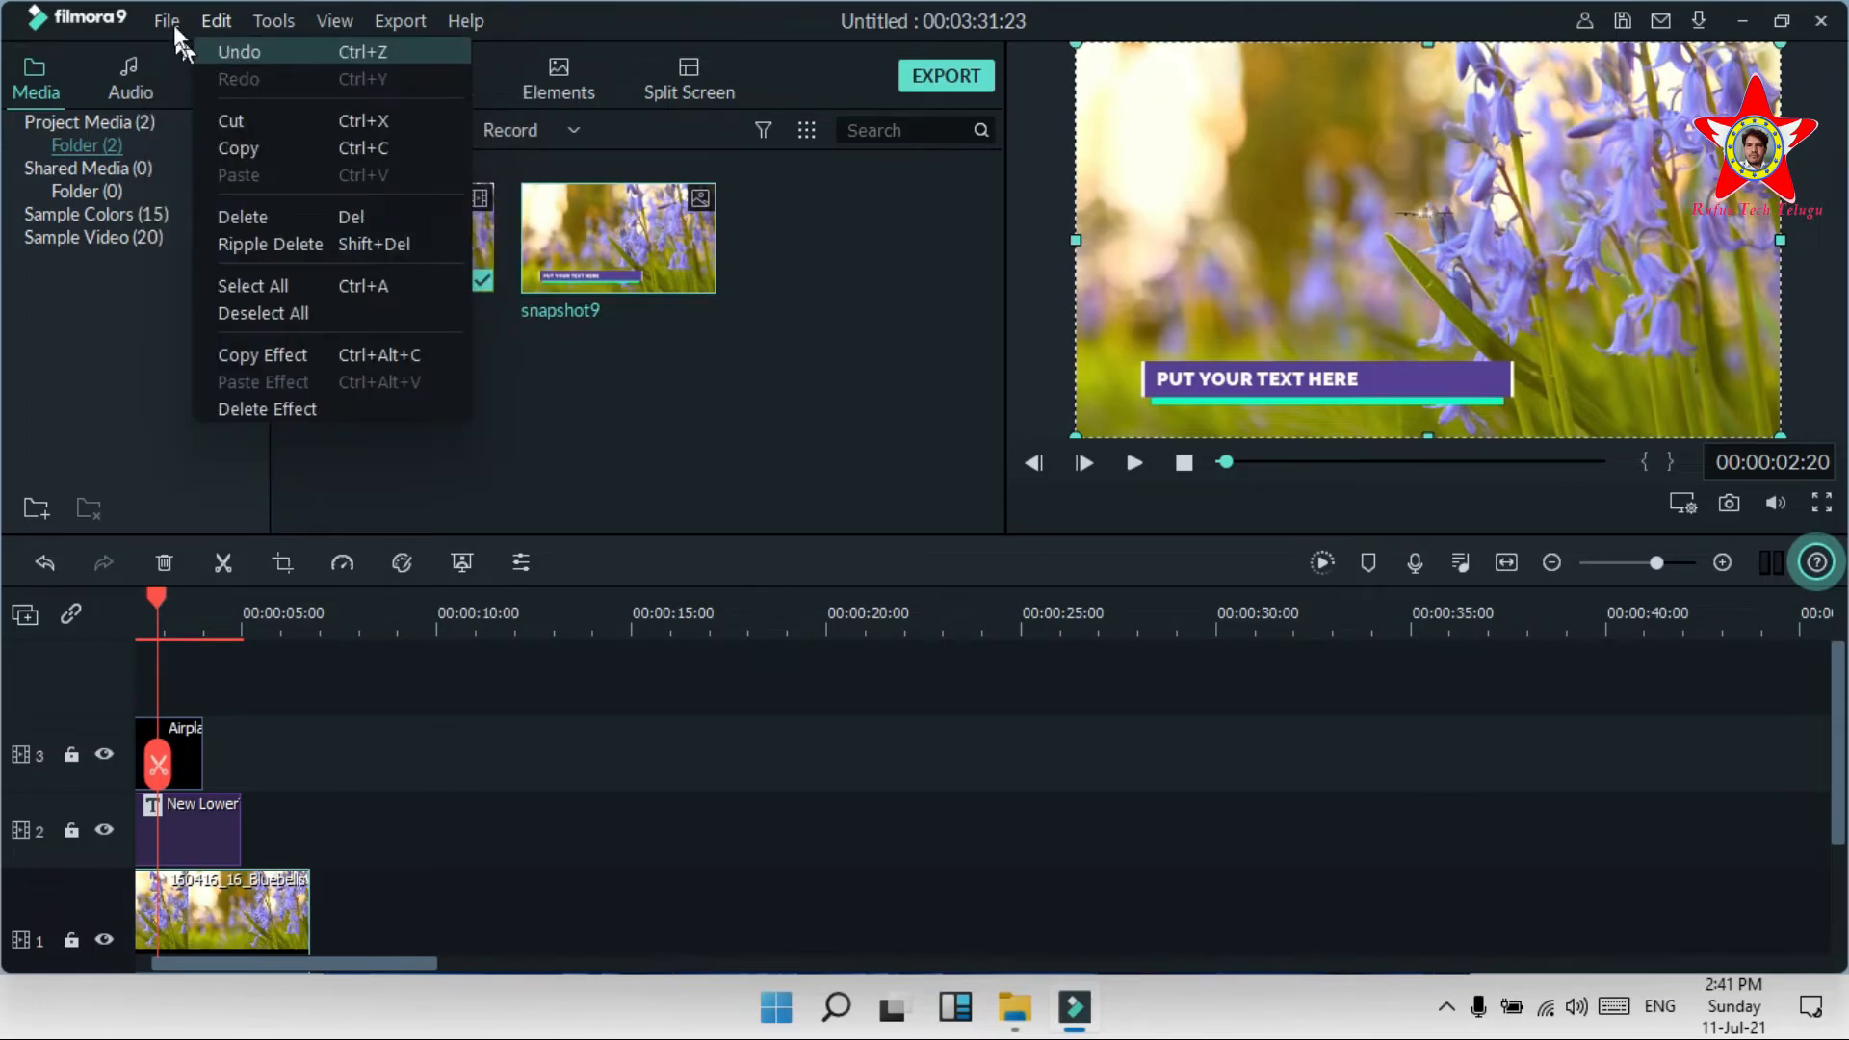
{"action": "mouse_move", "coordinate": [286, 23]}
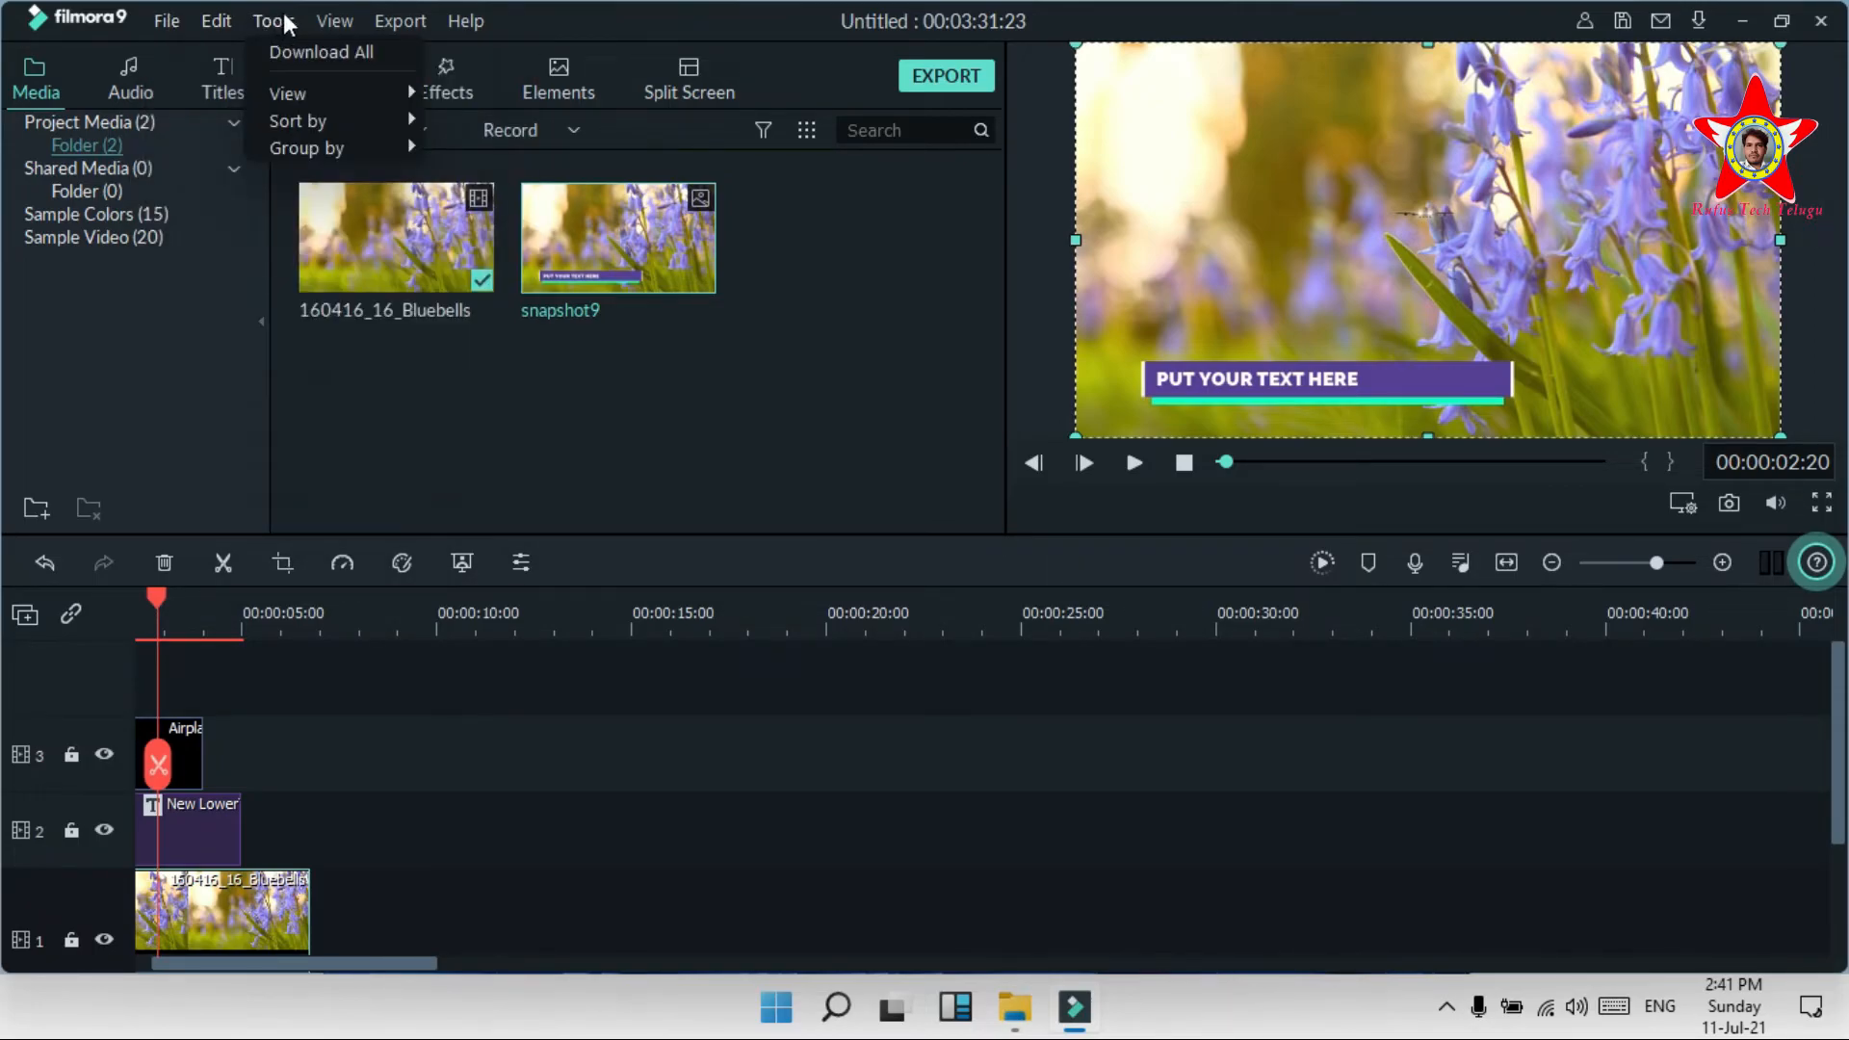
{"action": "mouse_move", "coordinate": [314, 93]}
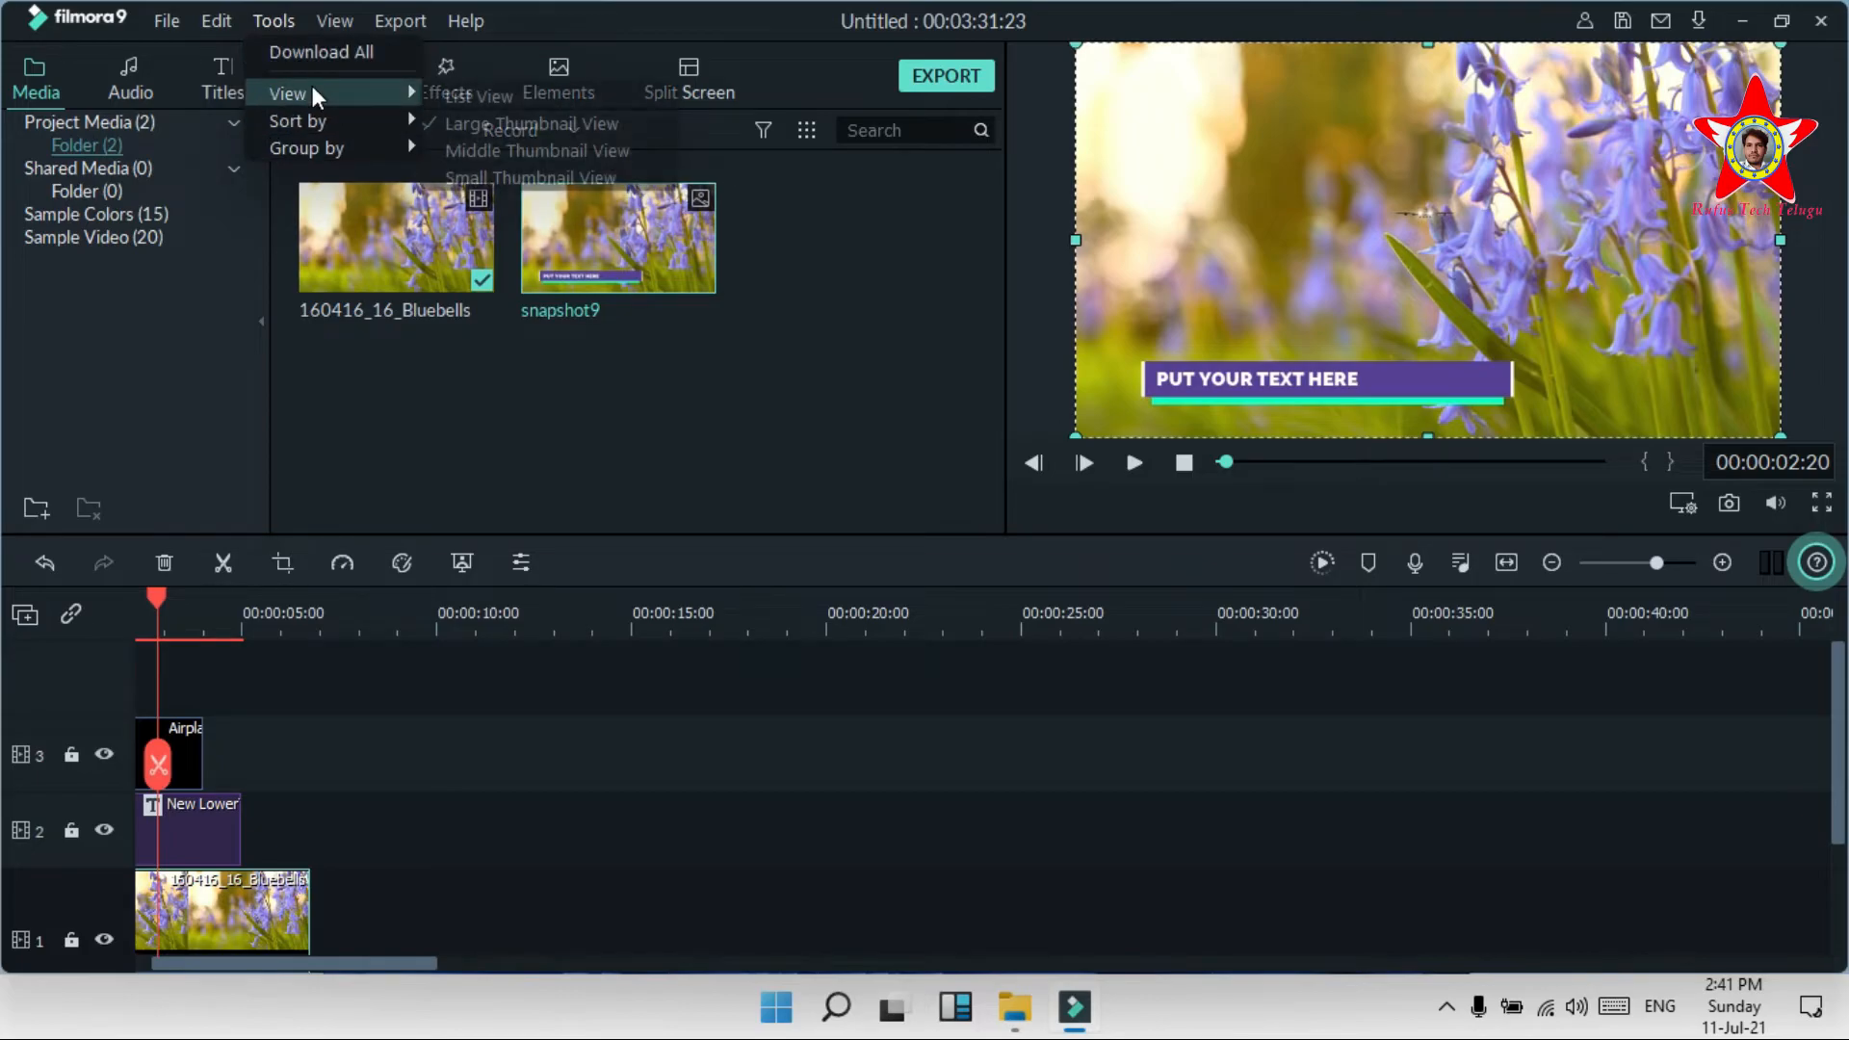
{"action": "mouse_move", "coordinate": [310, 146]}
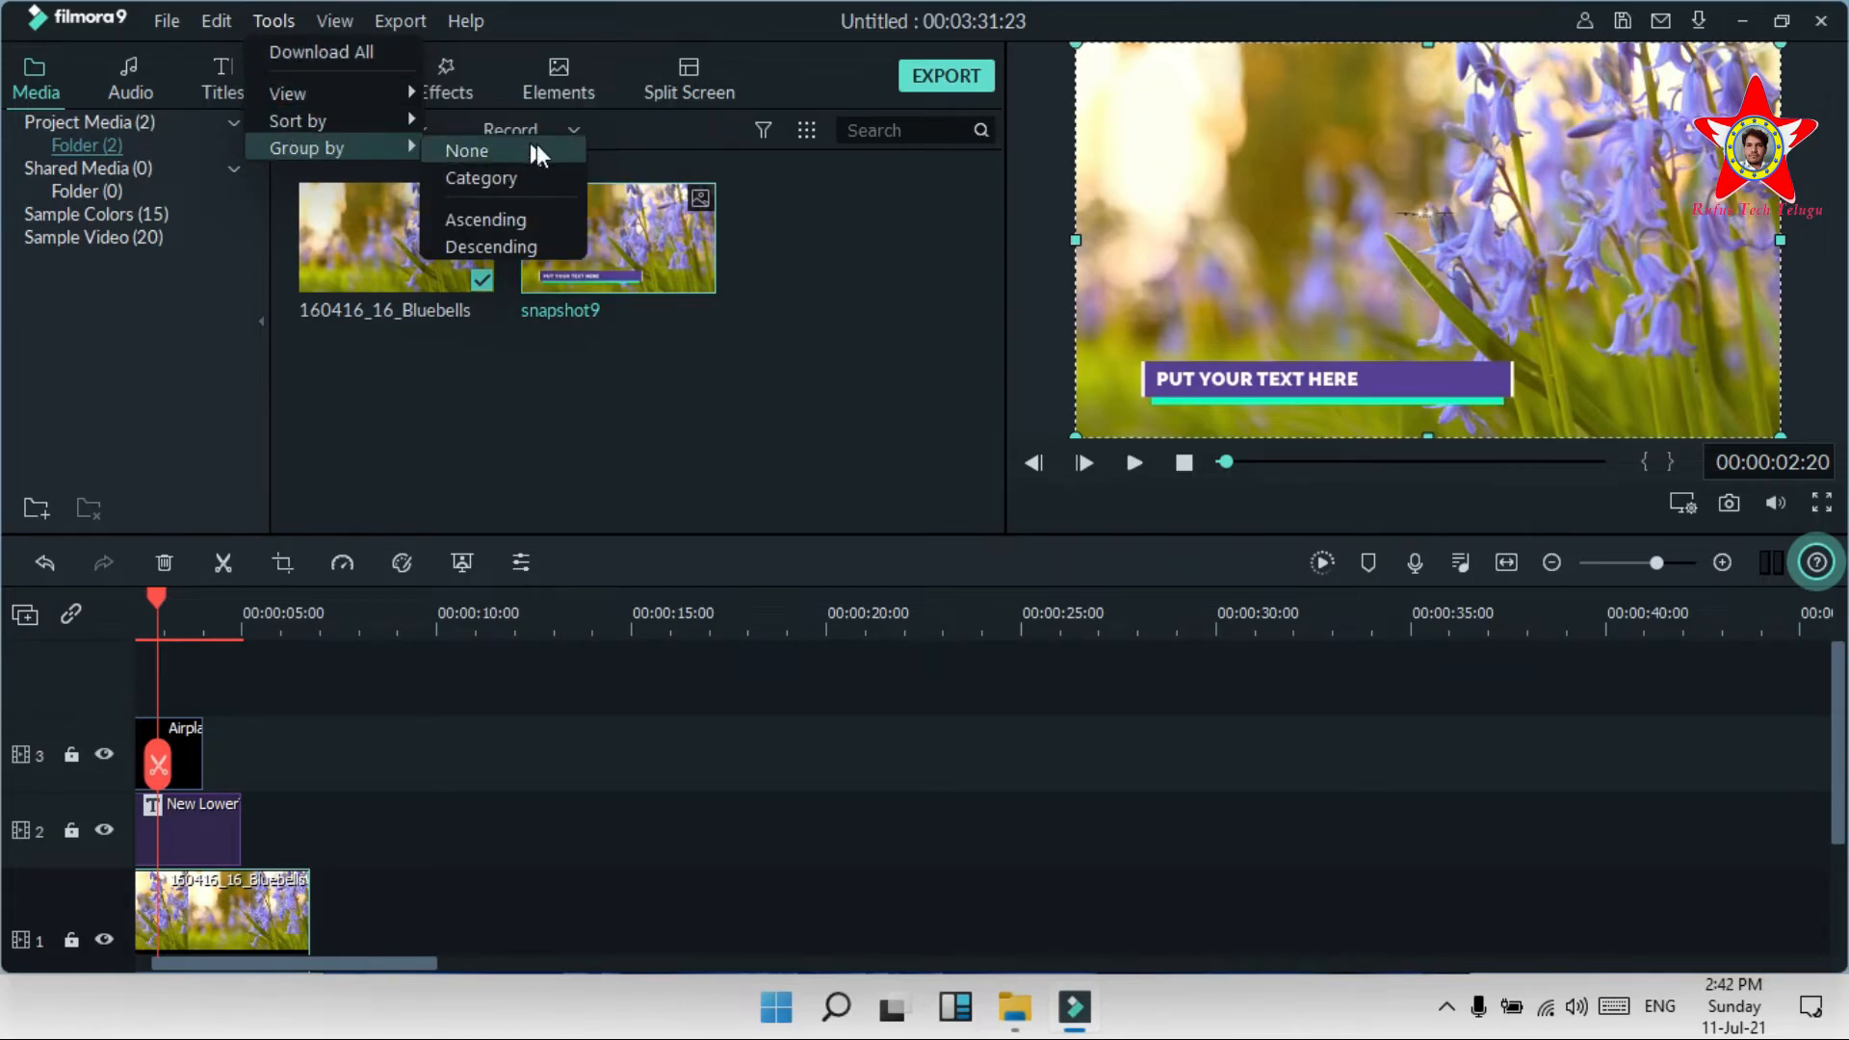
{"action": "left_click", "coordinate": [344, 17]}
{"action": "left_click", "coordinate": [344, 17]}
{"action": "left_click", "coordinate": [383, 19]}
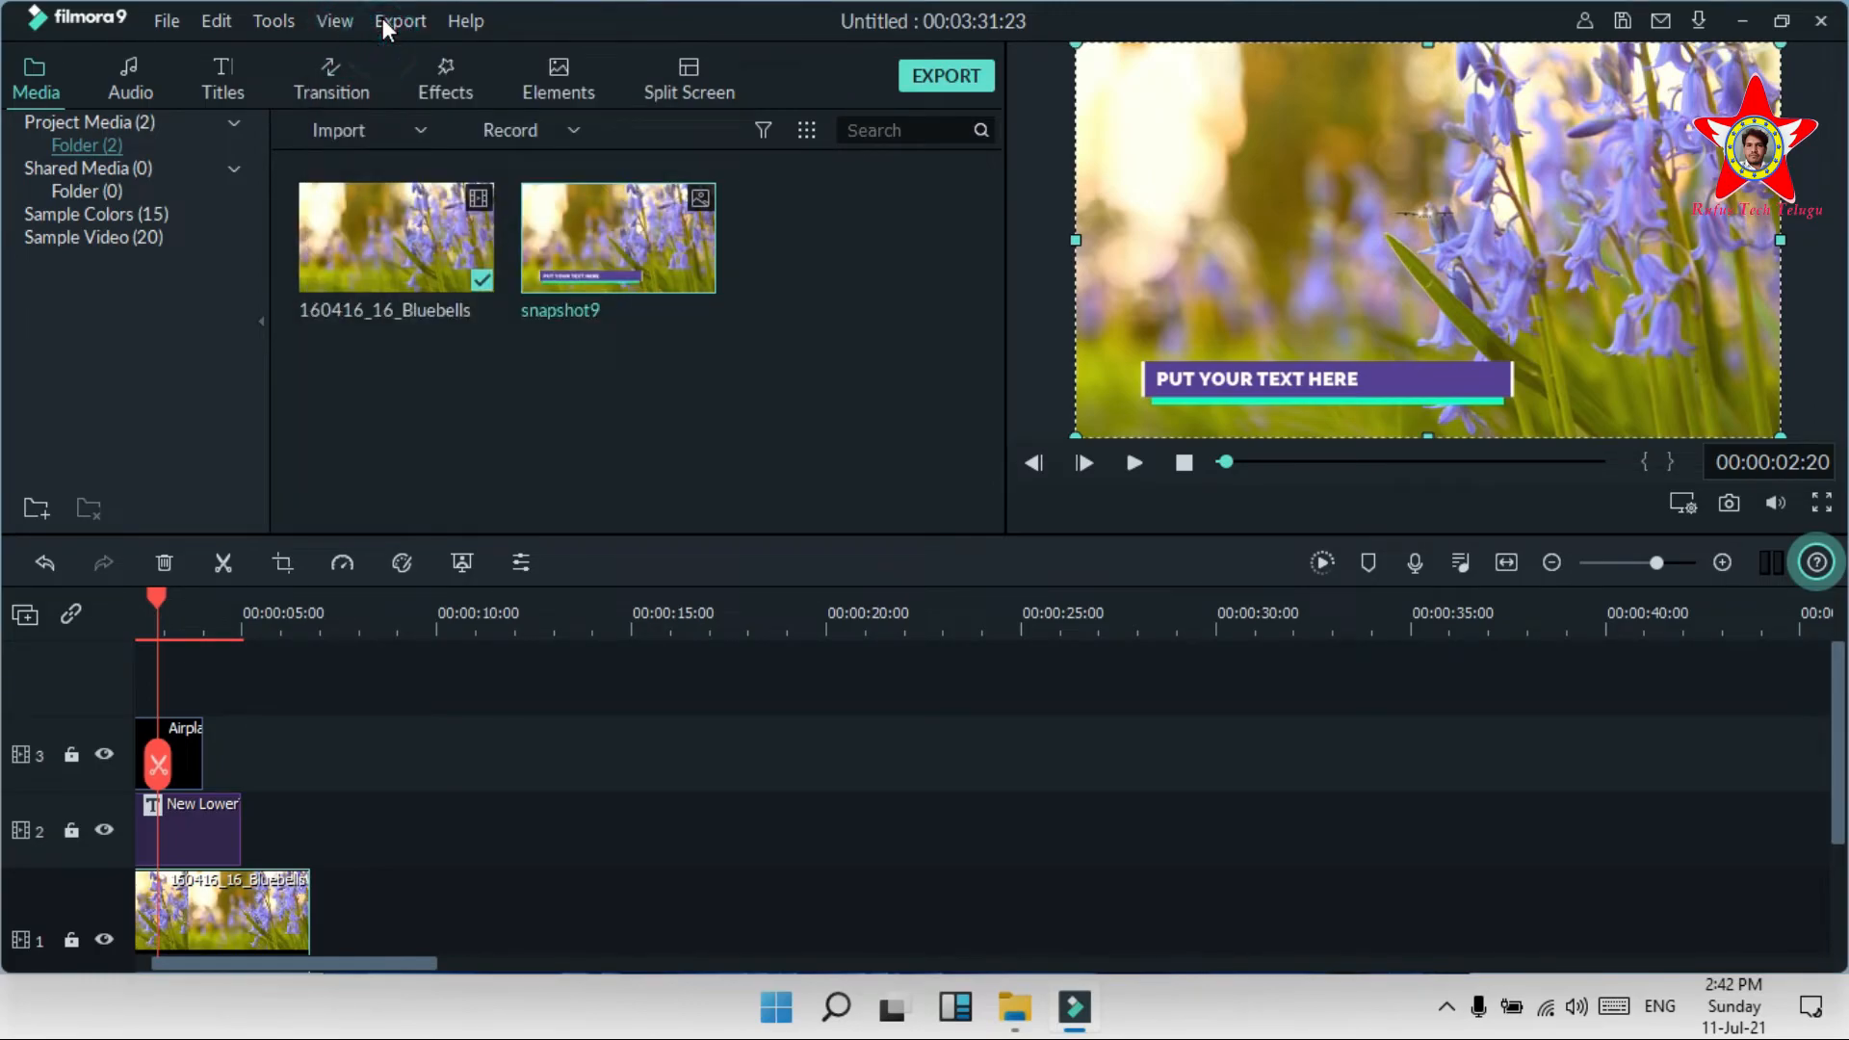
{"action": "left_click", "coordinate": [396, 18]}
{"action": "left_click", "coordinate": [818, 366]}
Step: Open the project's export options and look through the Local, Device, YouTube, Vimeo and DVD destinations, returning to Local
{"action": "left_click", "coordinate": [933, 69]}
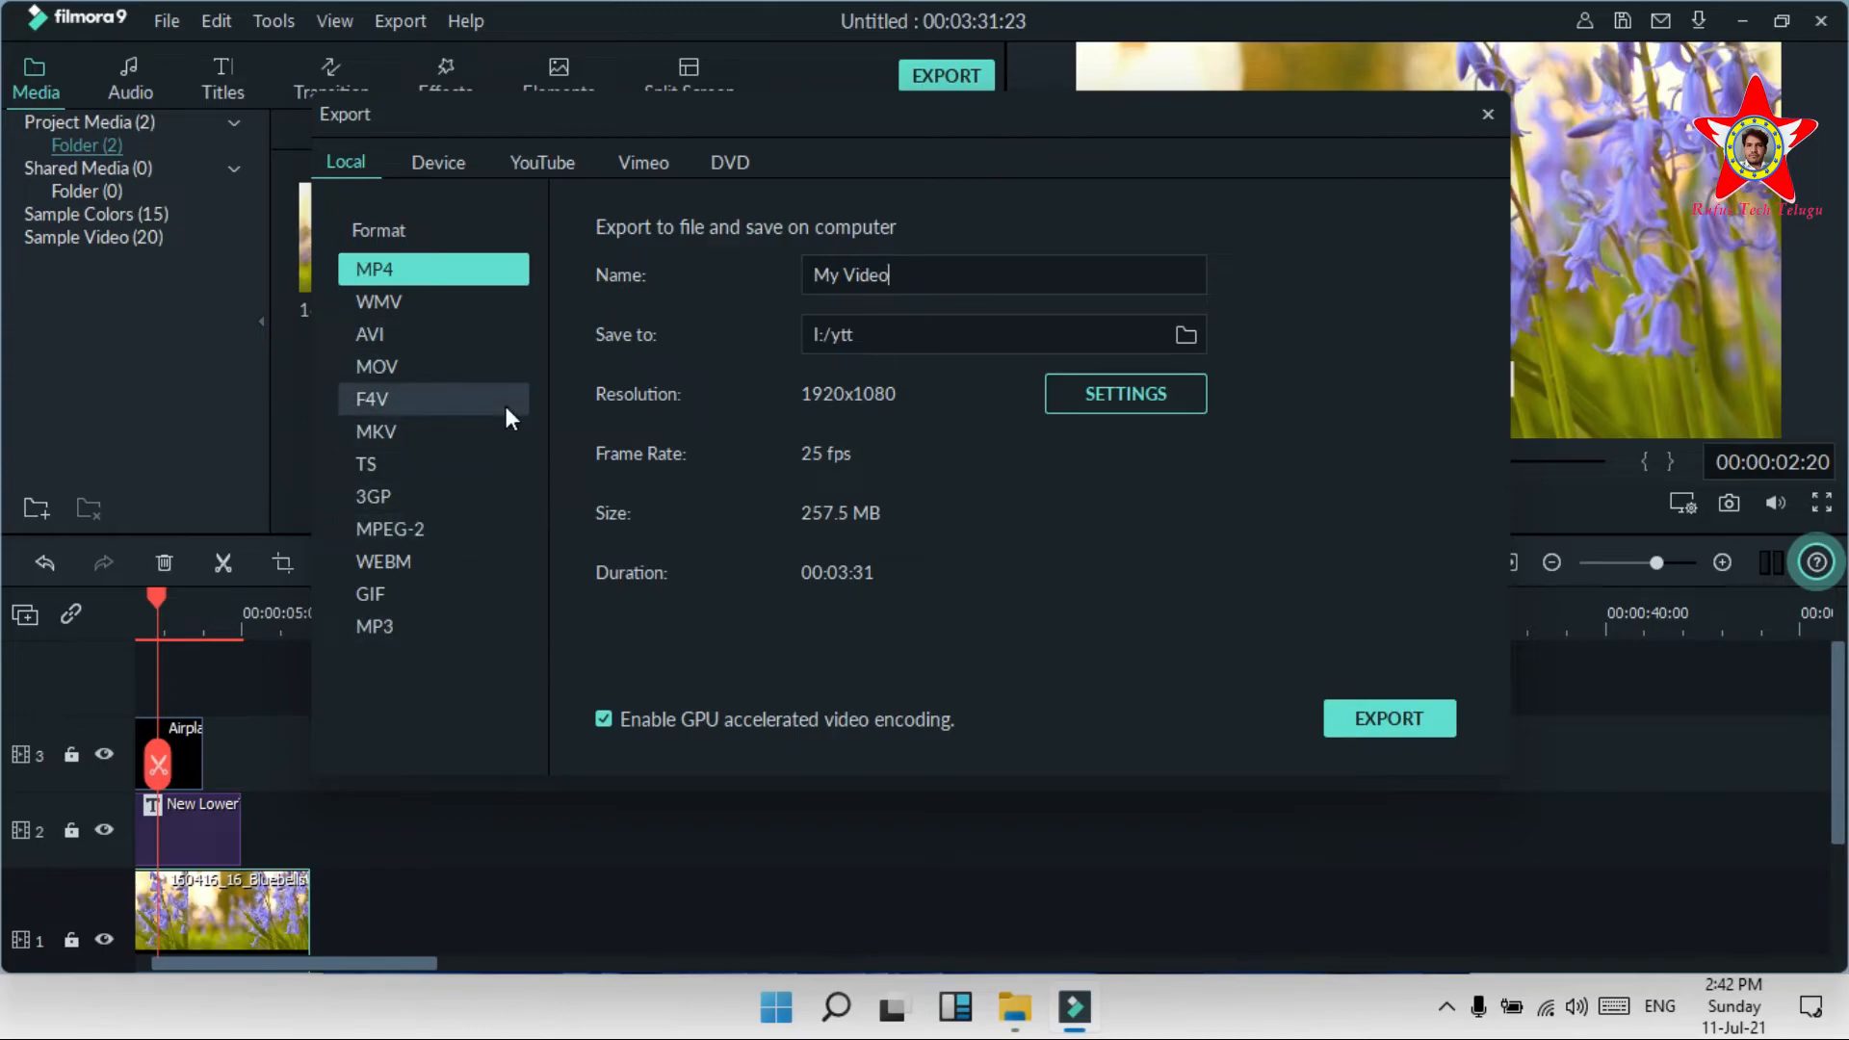
{"action": "left_click", "coordinate": [442, 163]}
{"action": "left_click", "coordinate": [543, 164]}
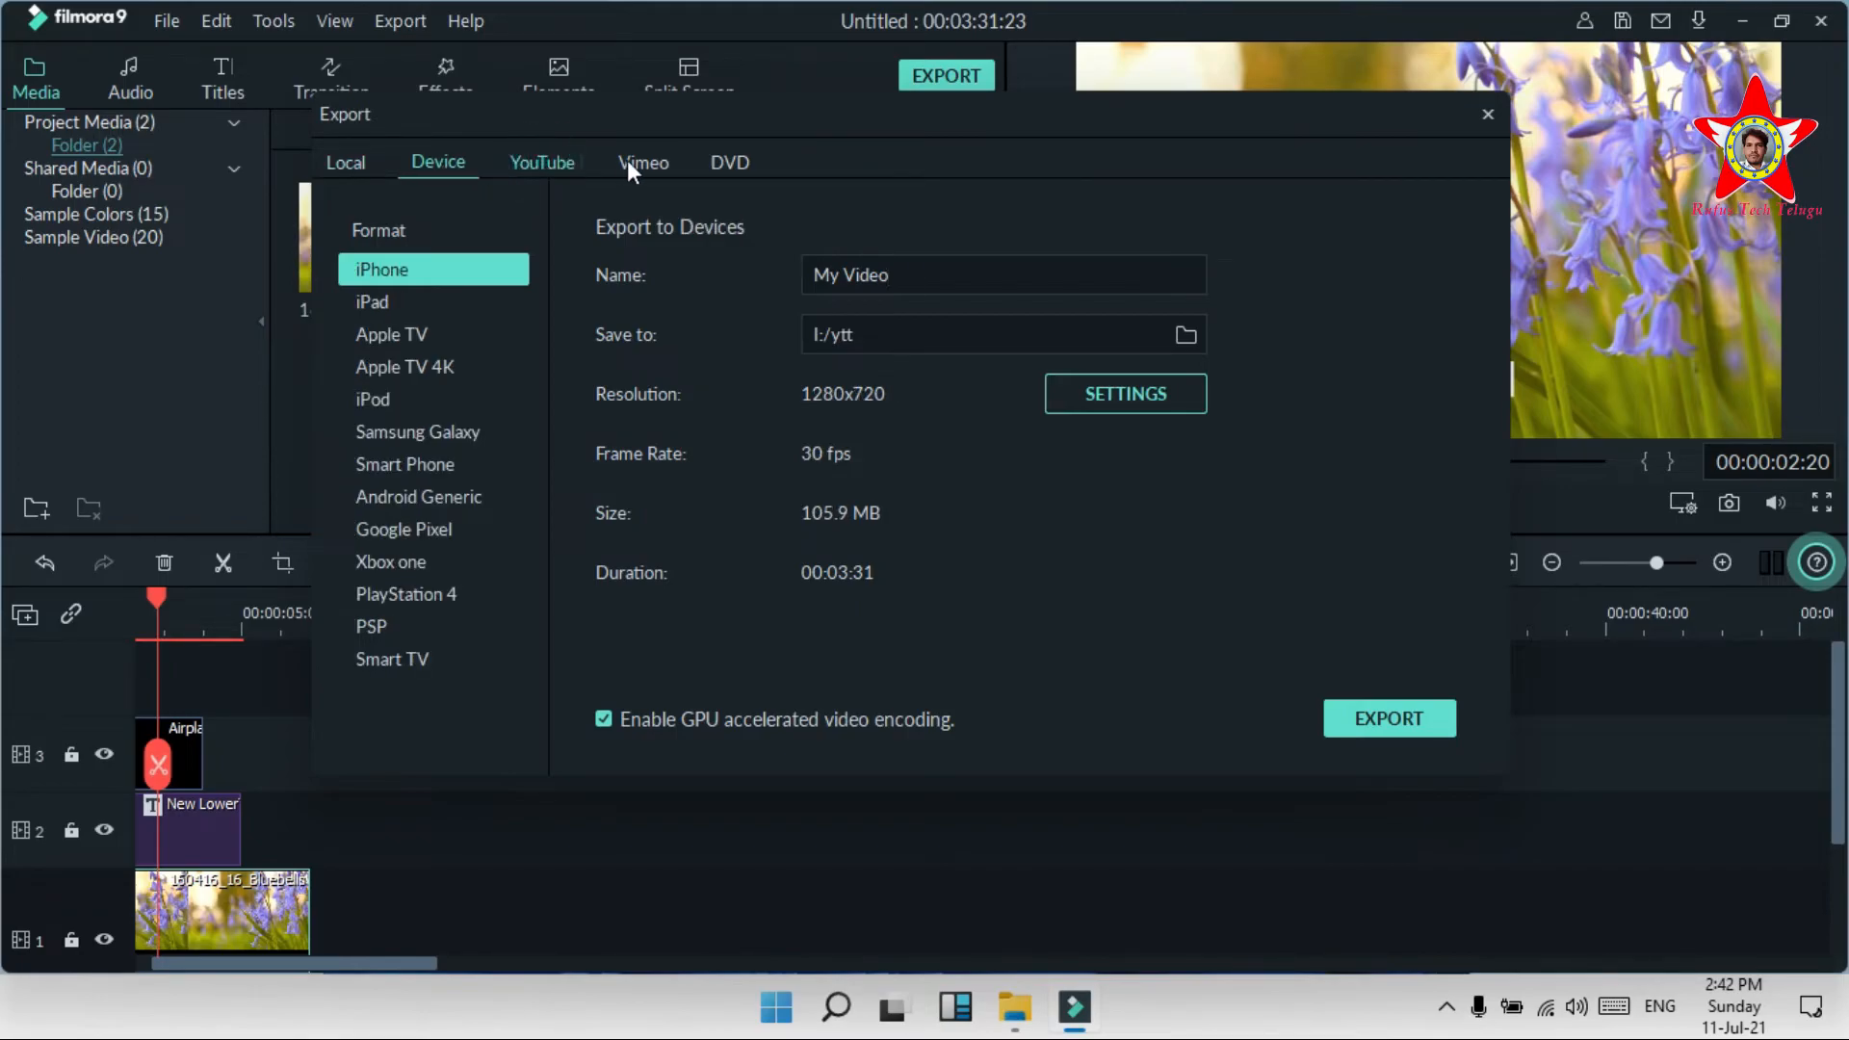
{"action": "left_click", "coordinate": [685, 165]}
{"action": "left_click", "coordinate": [643, 159]}
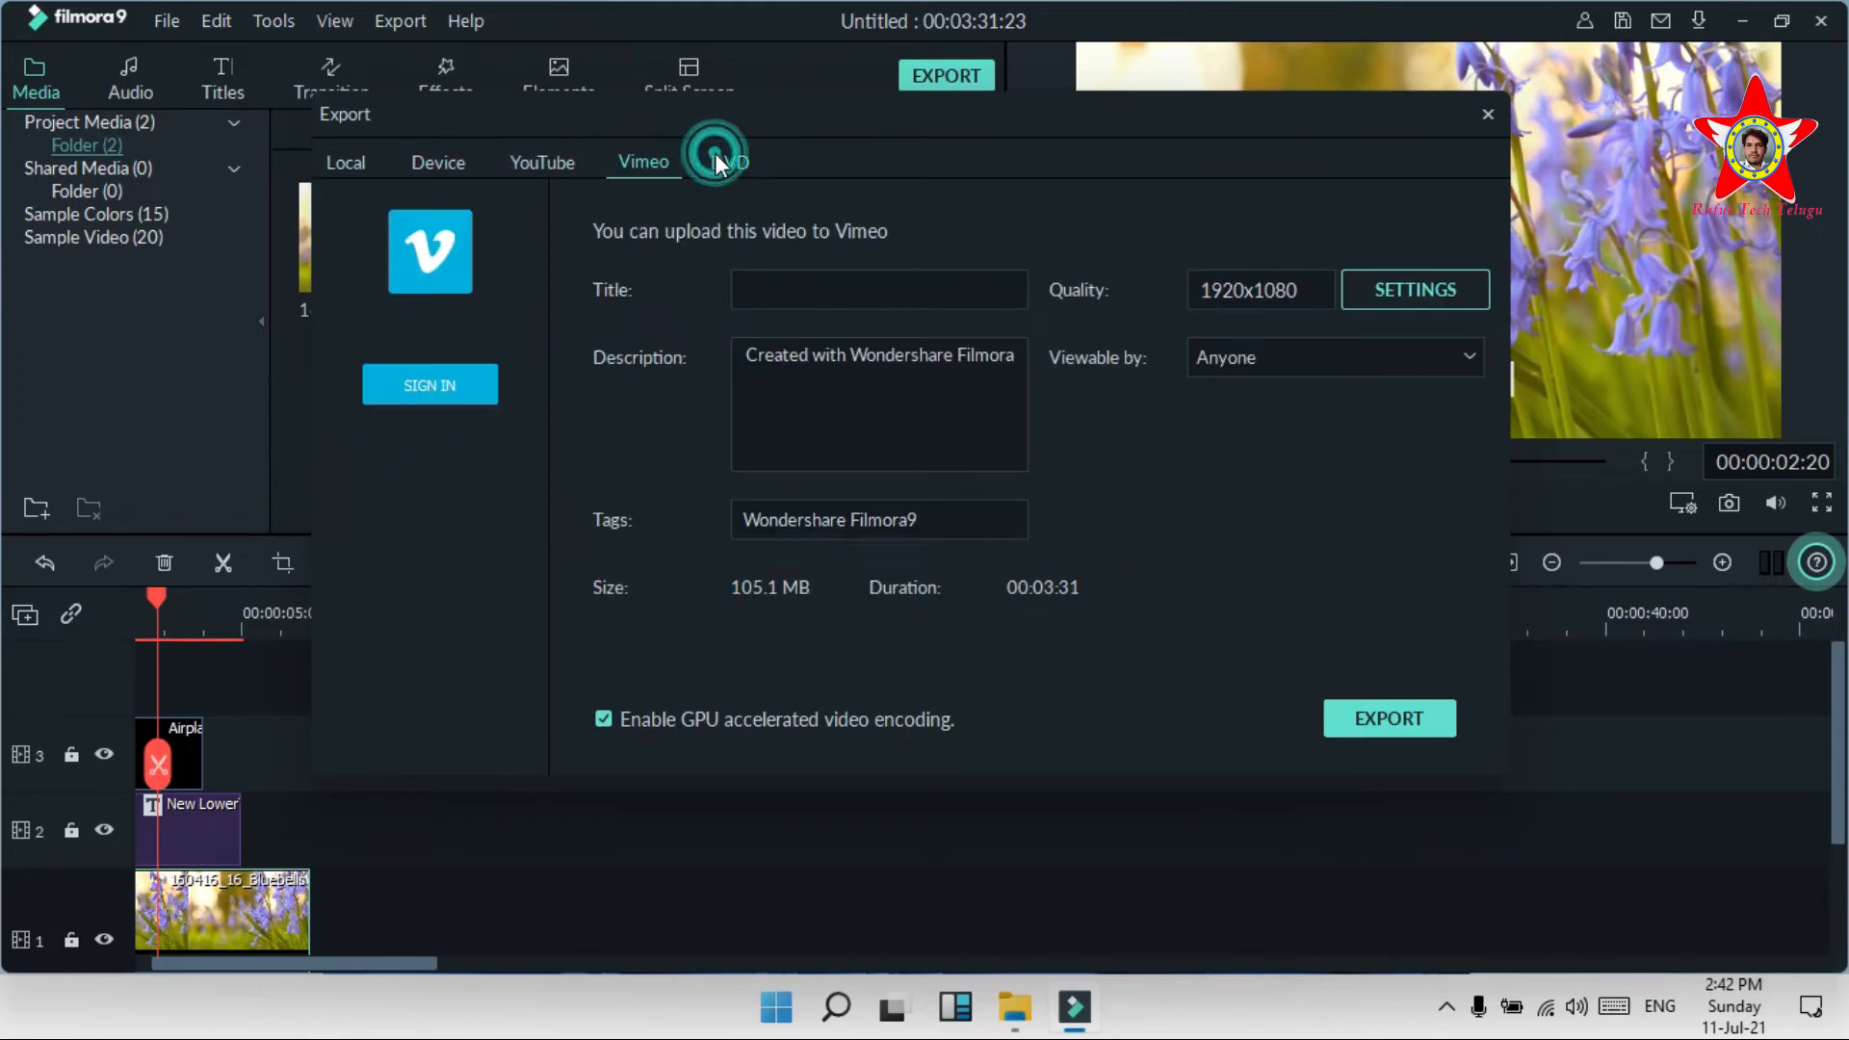
{"action": "left_click", "coordinate": [715, 156]}
{"action": "left_click", "coordinate": [356, 170]}
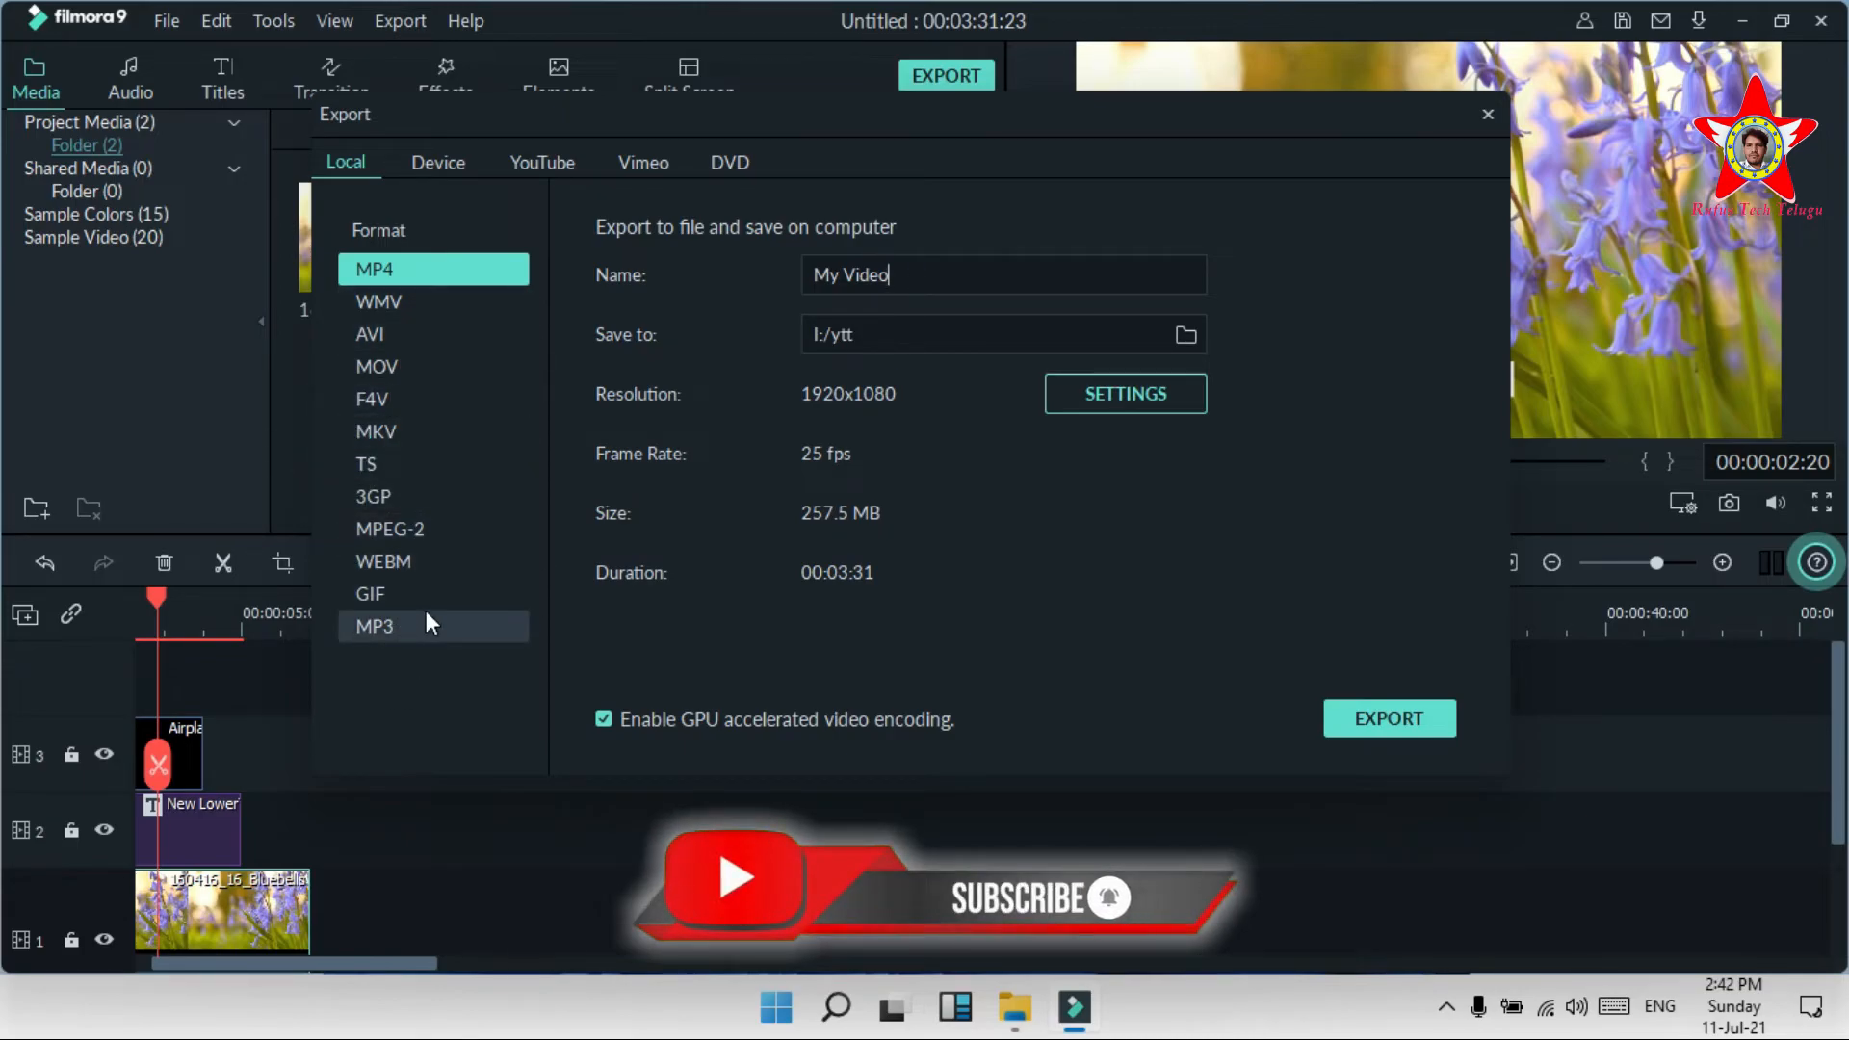
Step: Examine the MP4 export's quality, video and audio encoding settings, and accept them without changes
{"action": "left_click", "coordinate": [985, 284]}
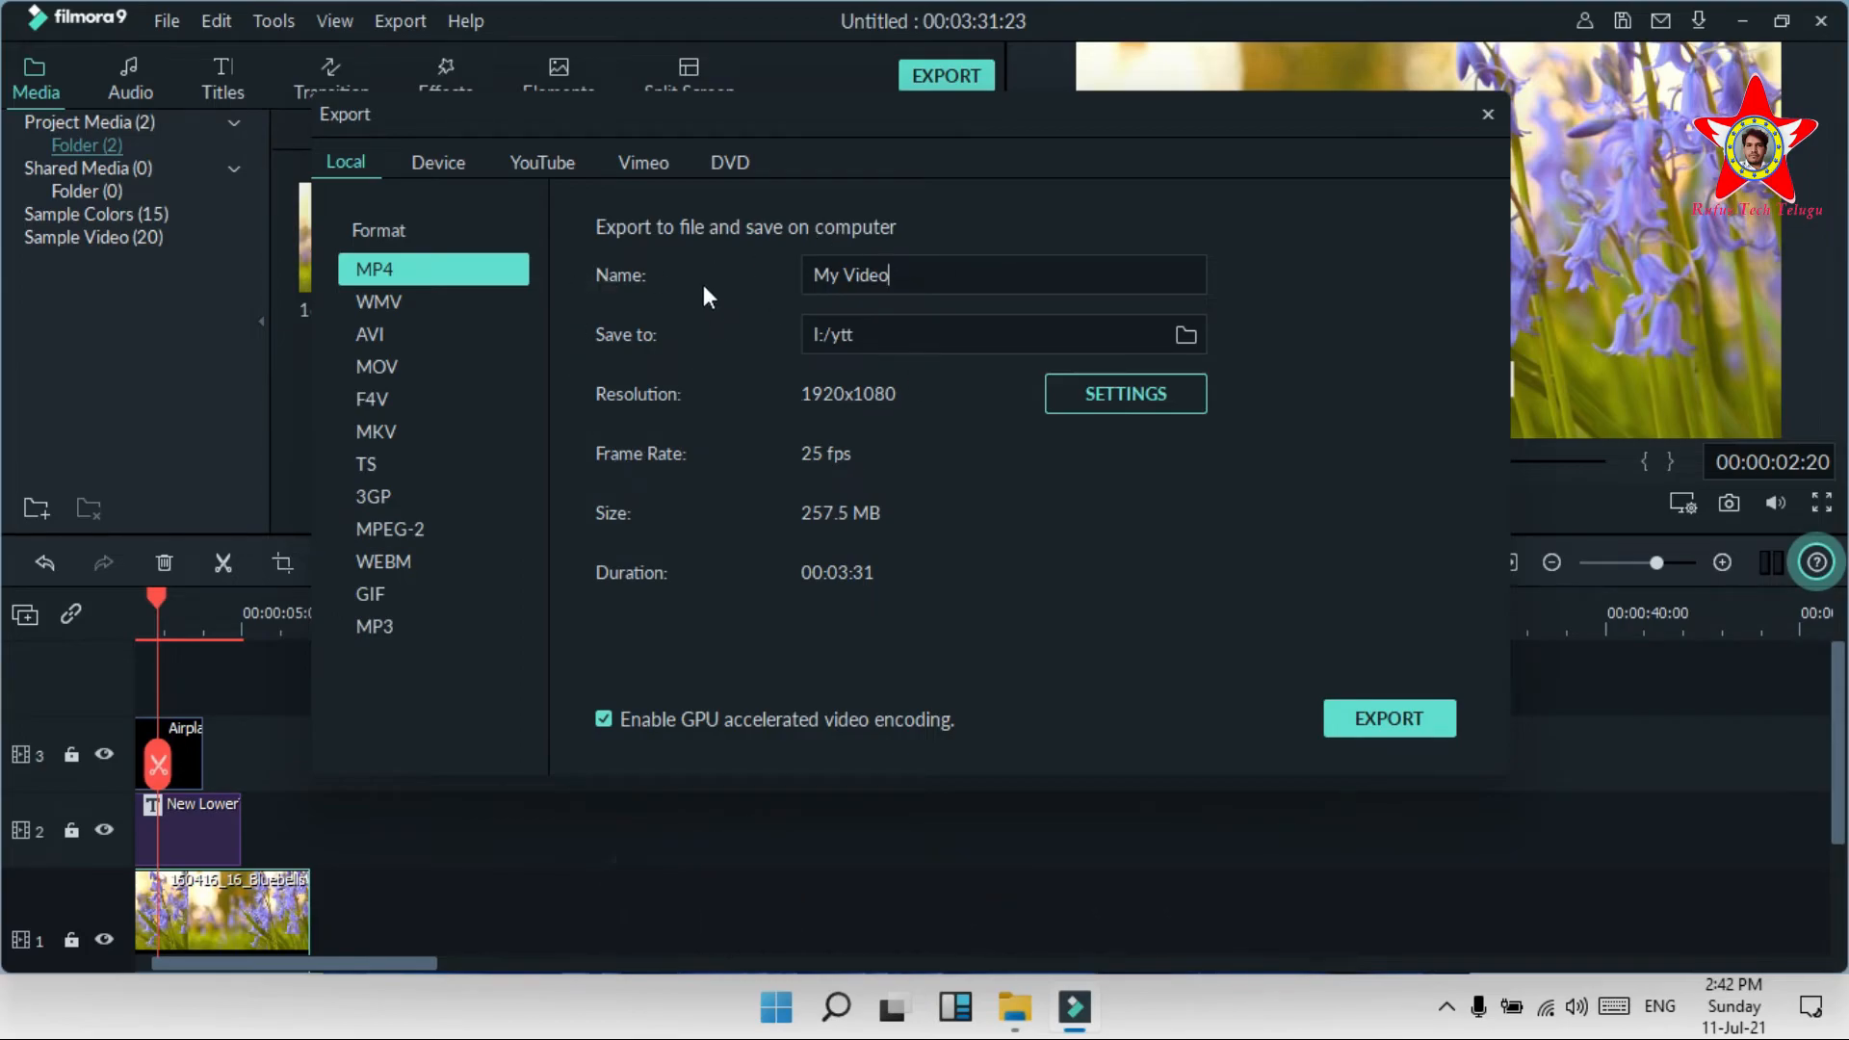
{"action": "left_click", "coordinate": [933, 270]}
{"action": "left_click", "coordinate": [1066, 394]}
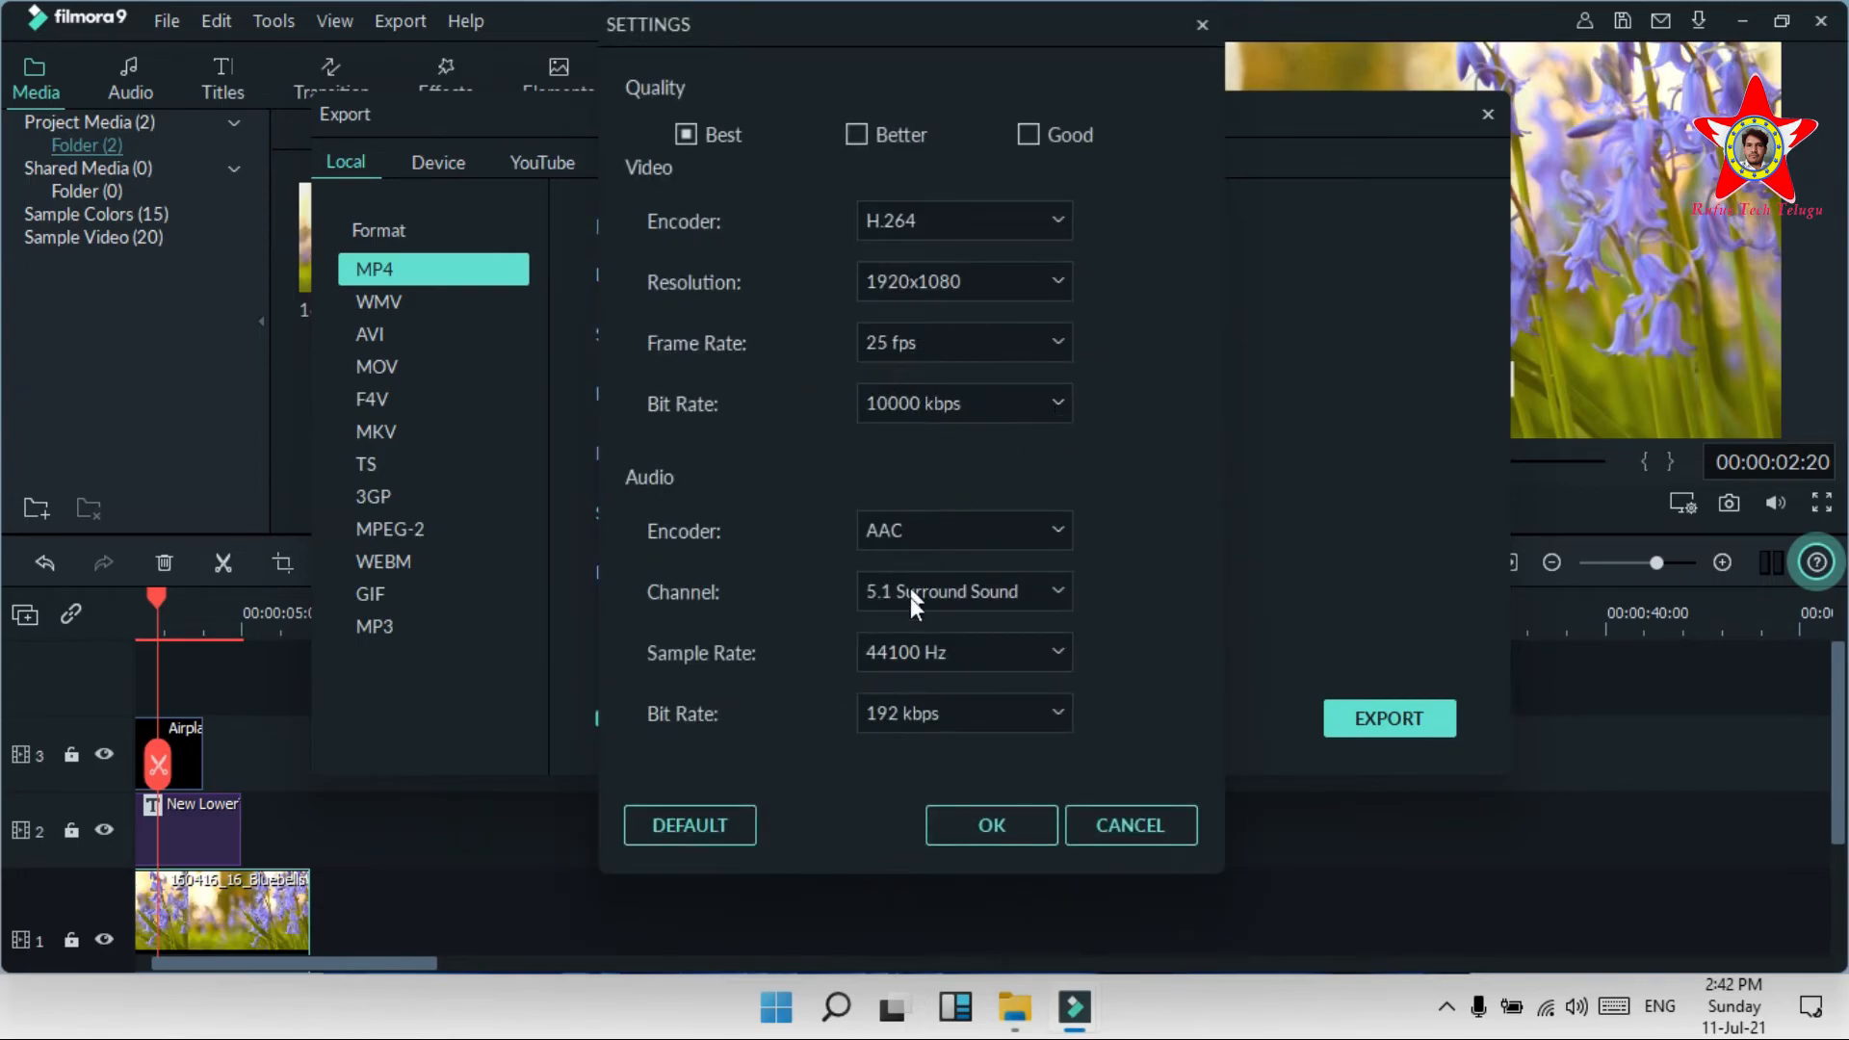
{"action": "left_click", "coordinate": [978, 828]}
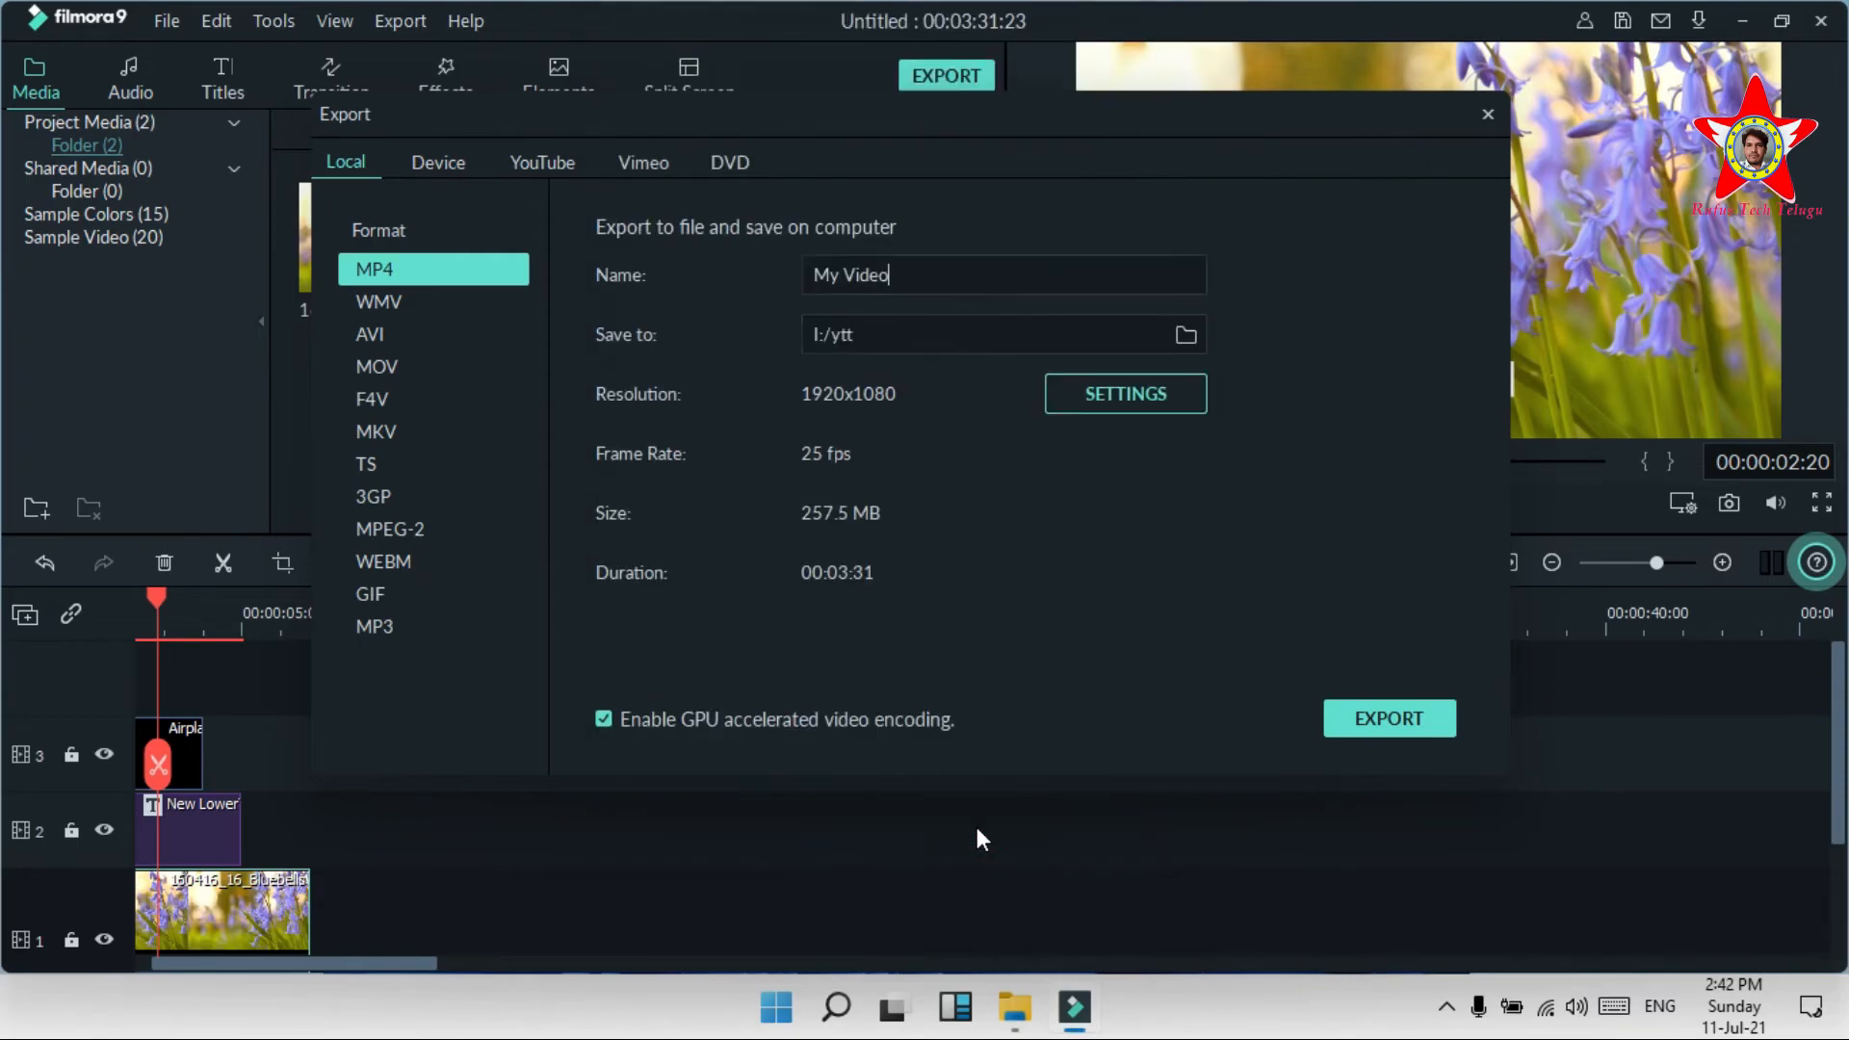
Step: Enter hvjgvggh as the export file name and close the export window without exporting
{"action": "triple_click", "coordinate": [920, 278]}
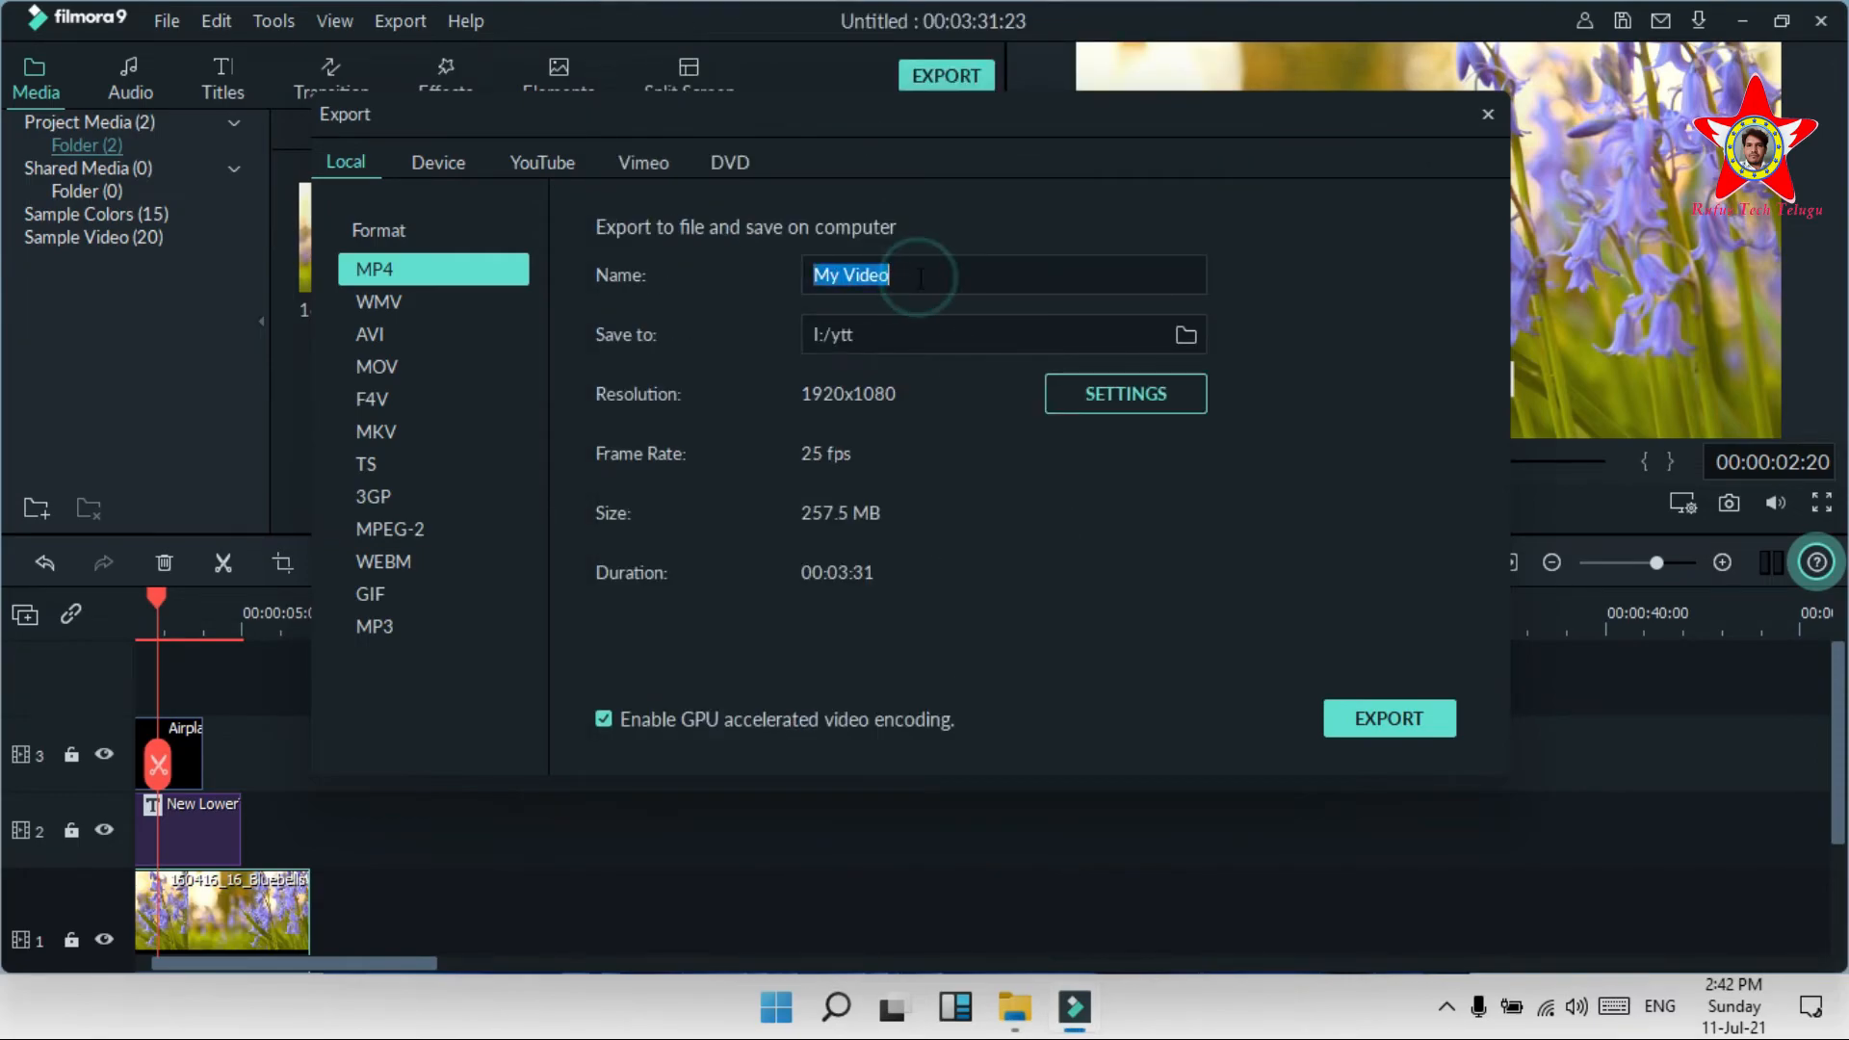
{"action": "type", "text": "hvjgvggh"}
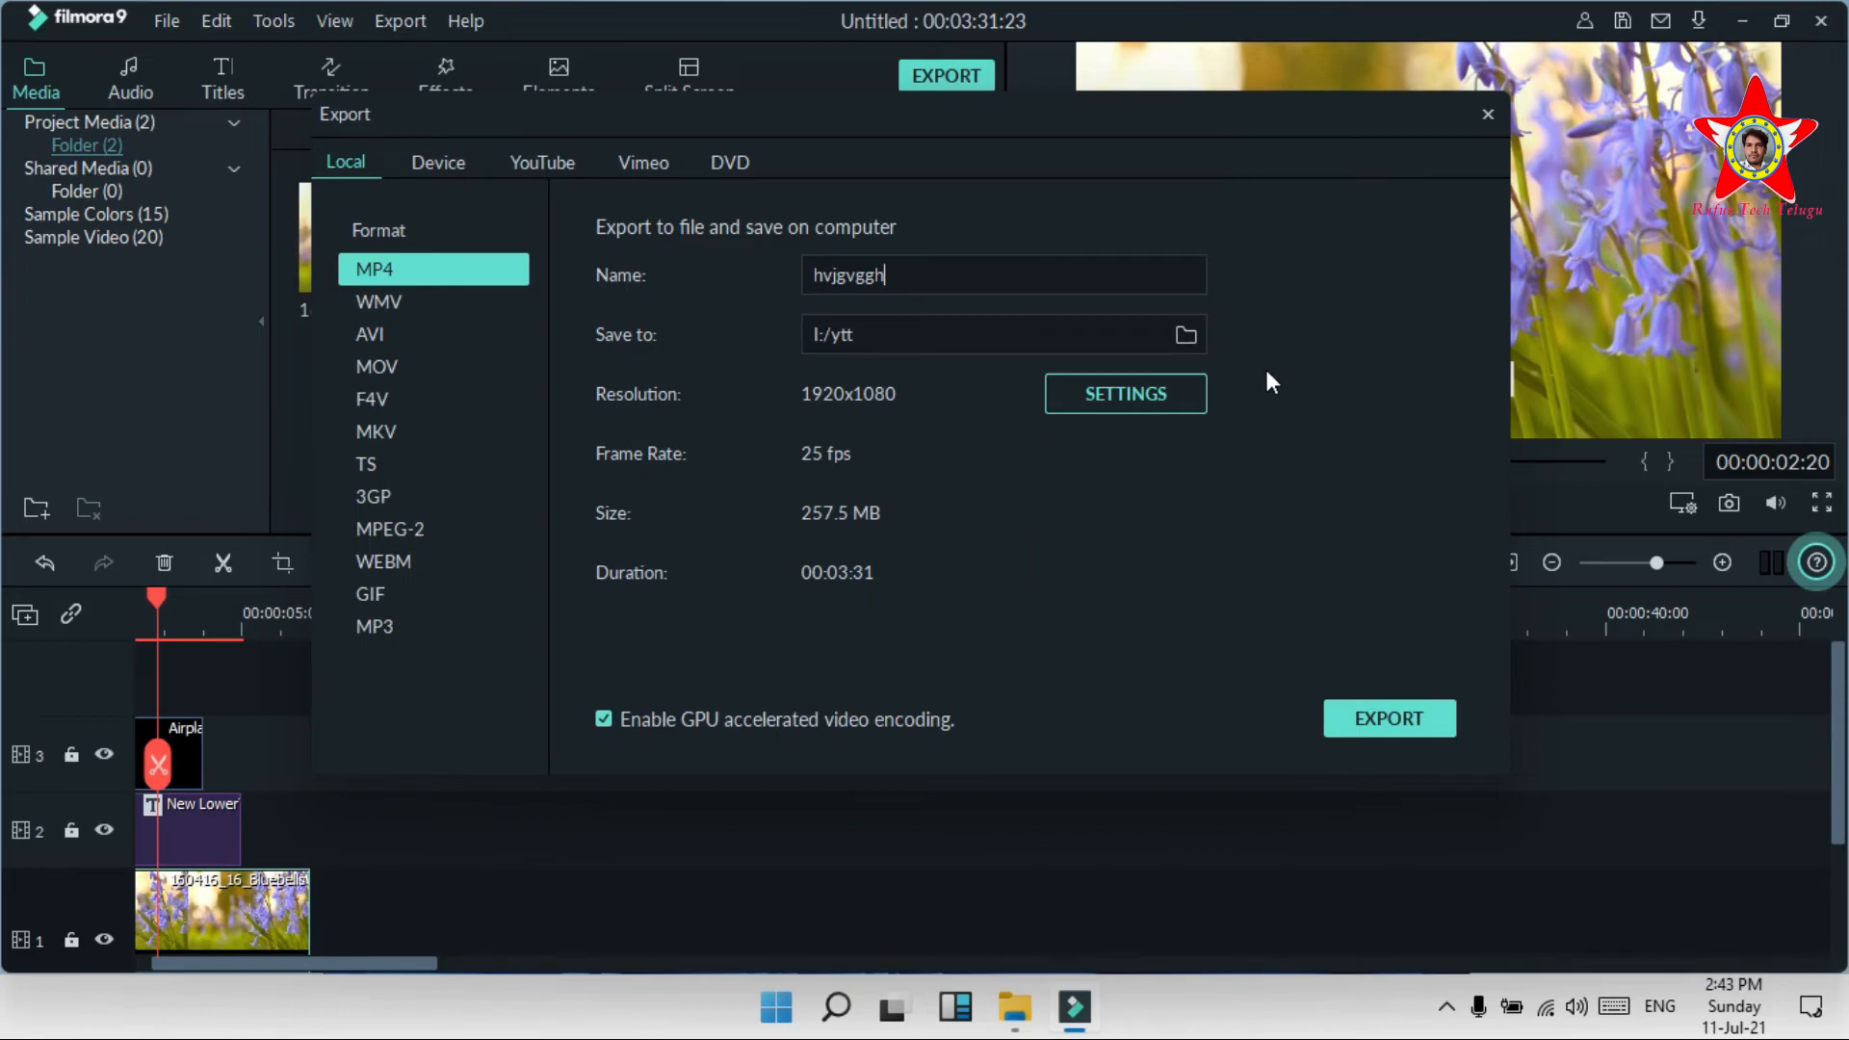
{"action": "left_click", "coordinate": [1487, 115]}
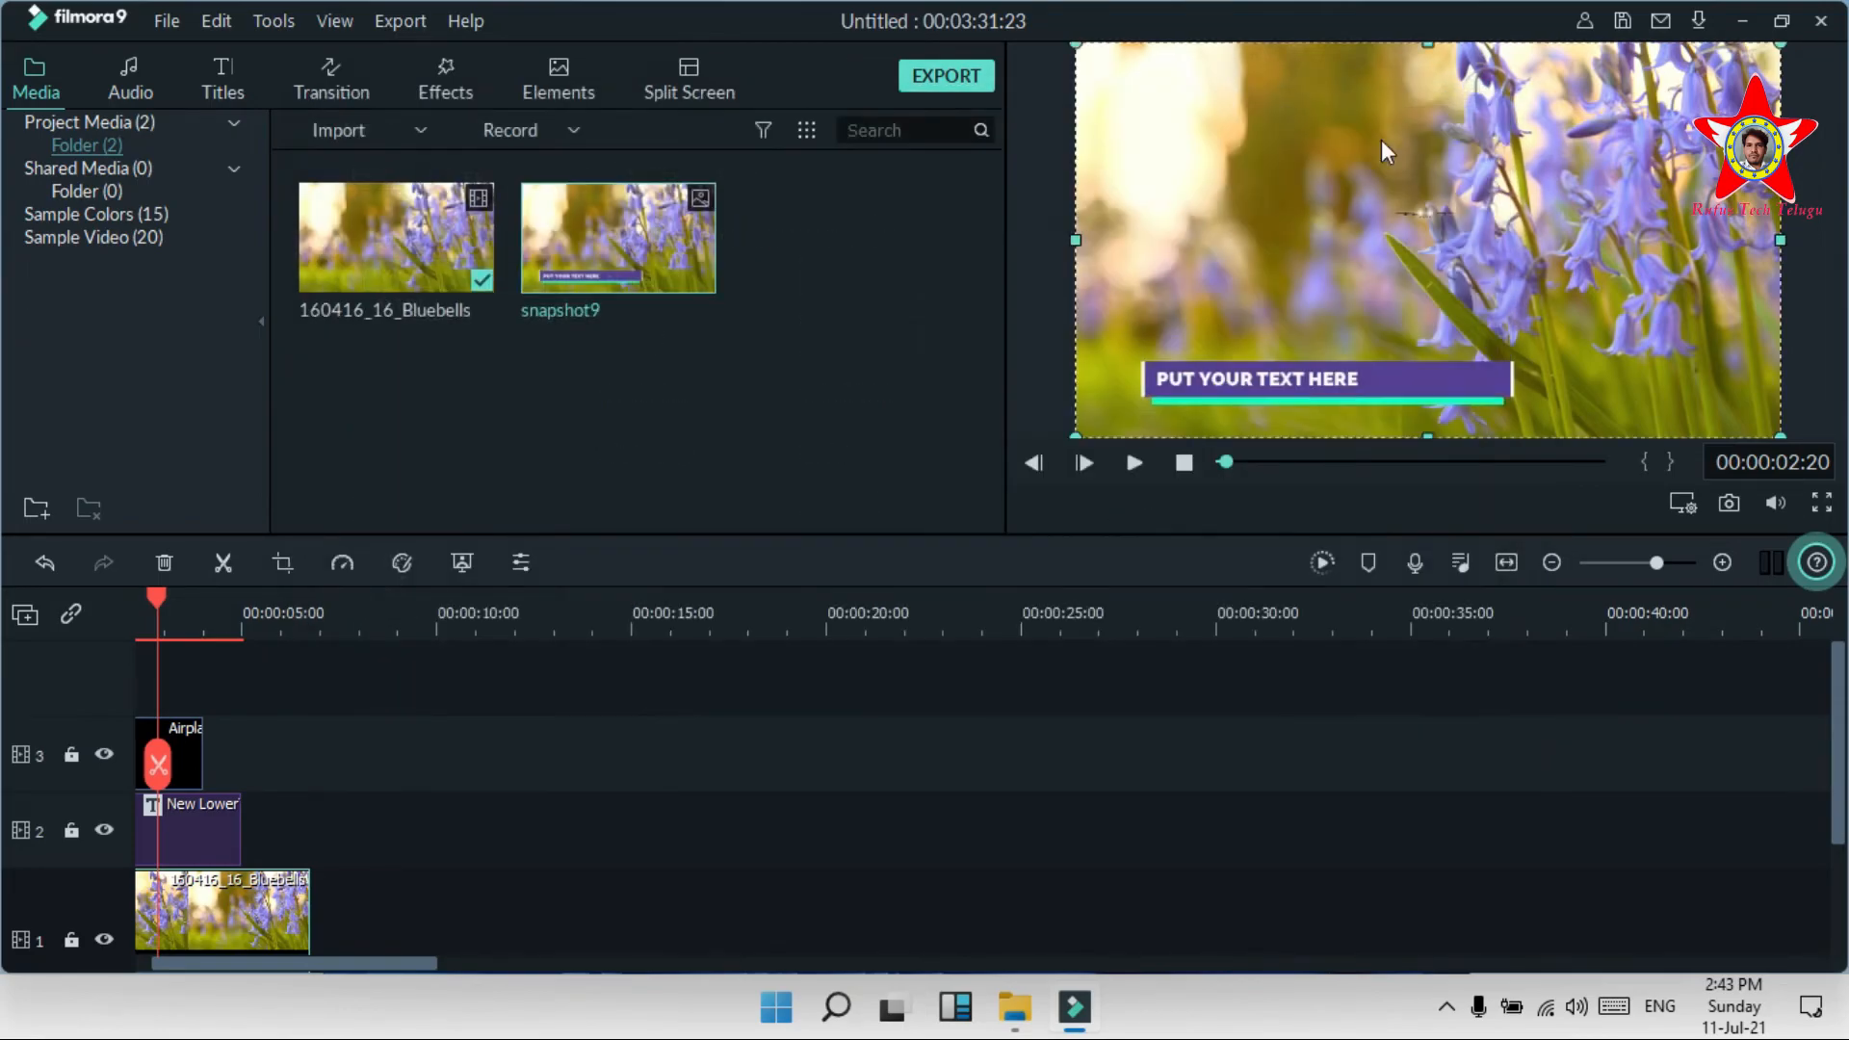